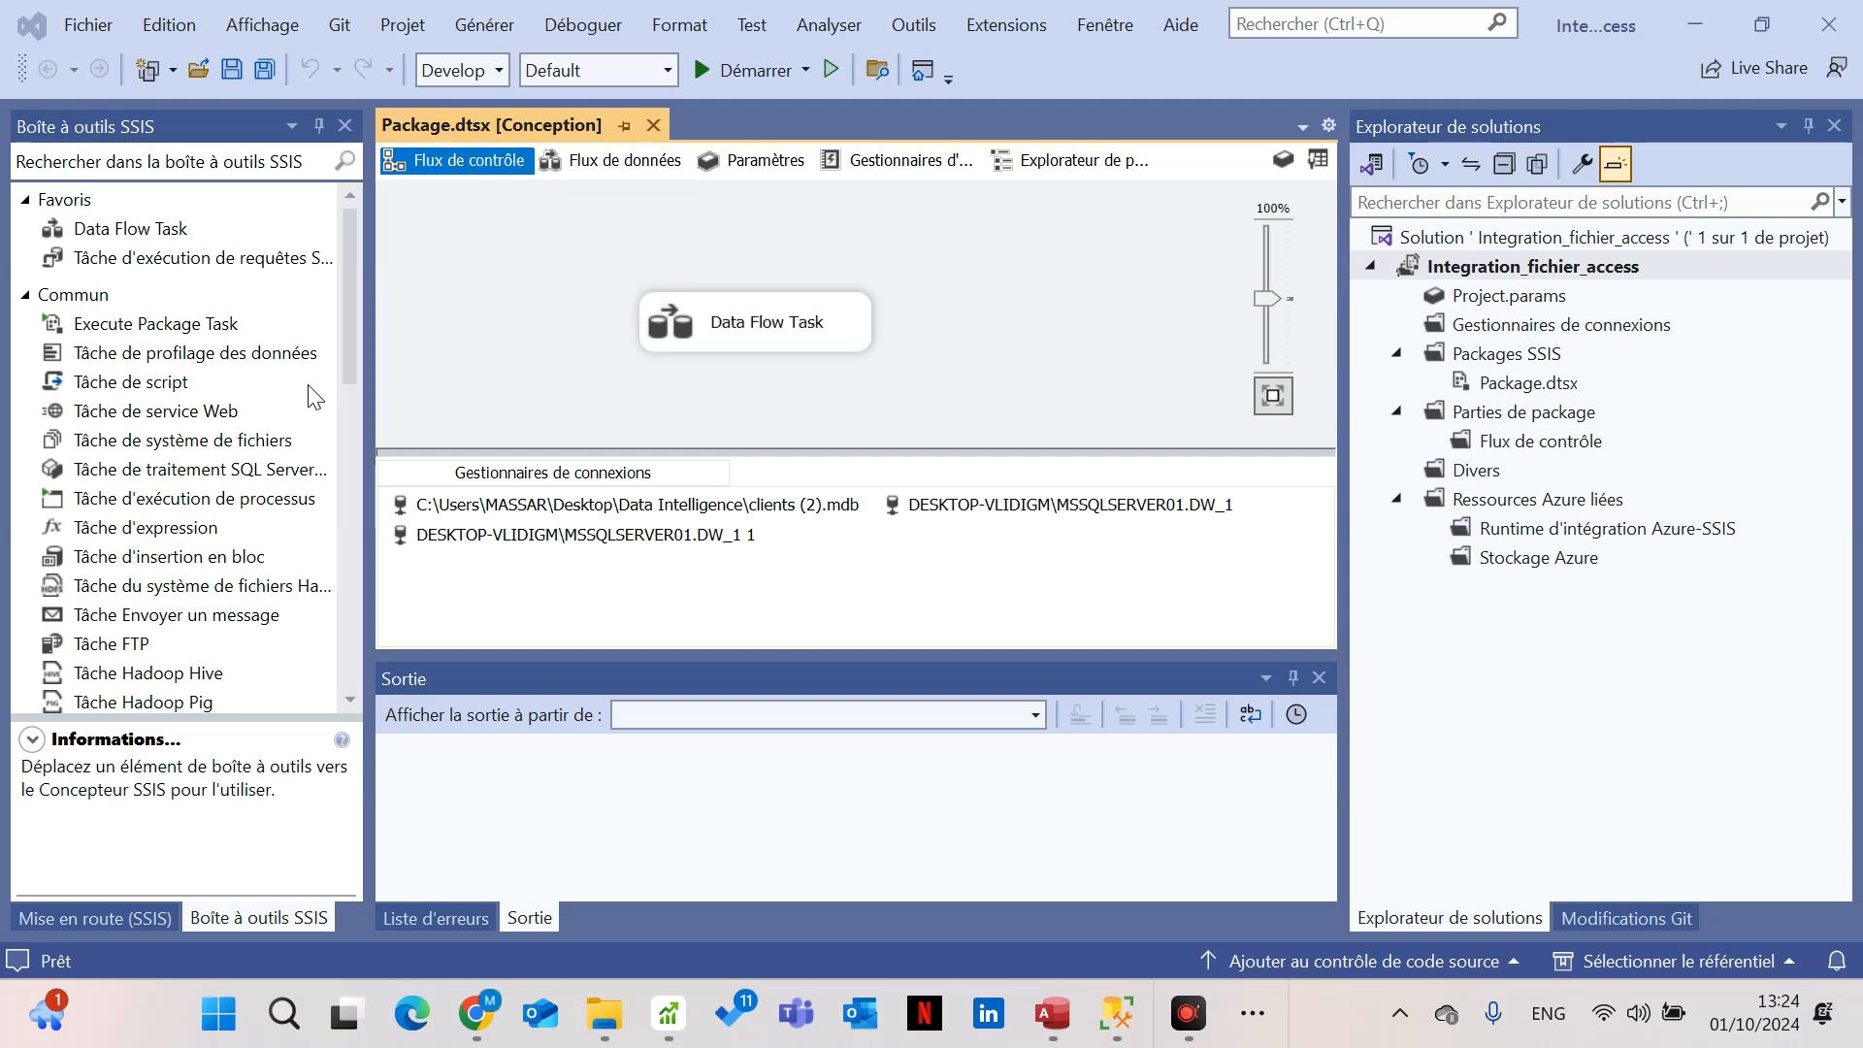
Look through the tasks and containers available in the SSIS toolbox for the control flow
scroll(209, 587, down, 10)
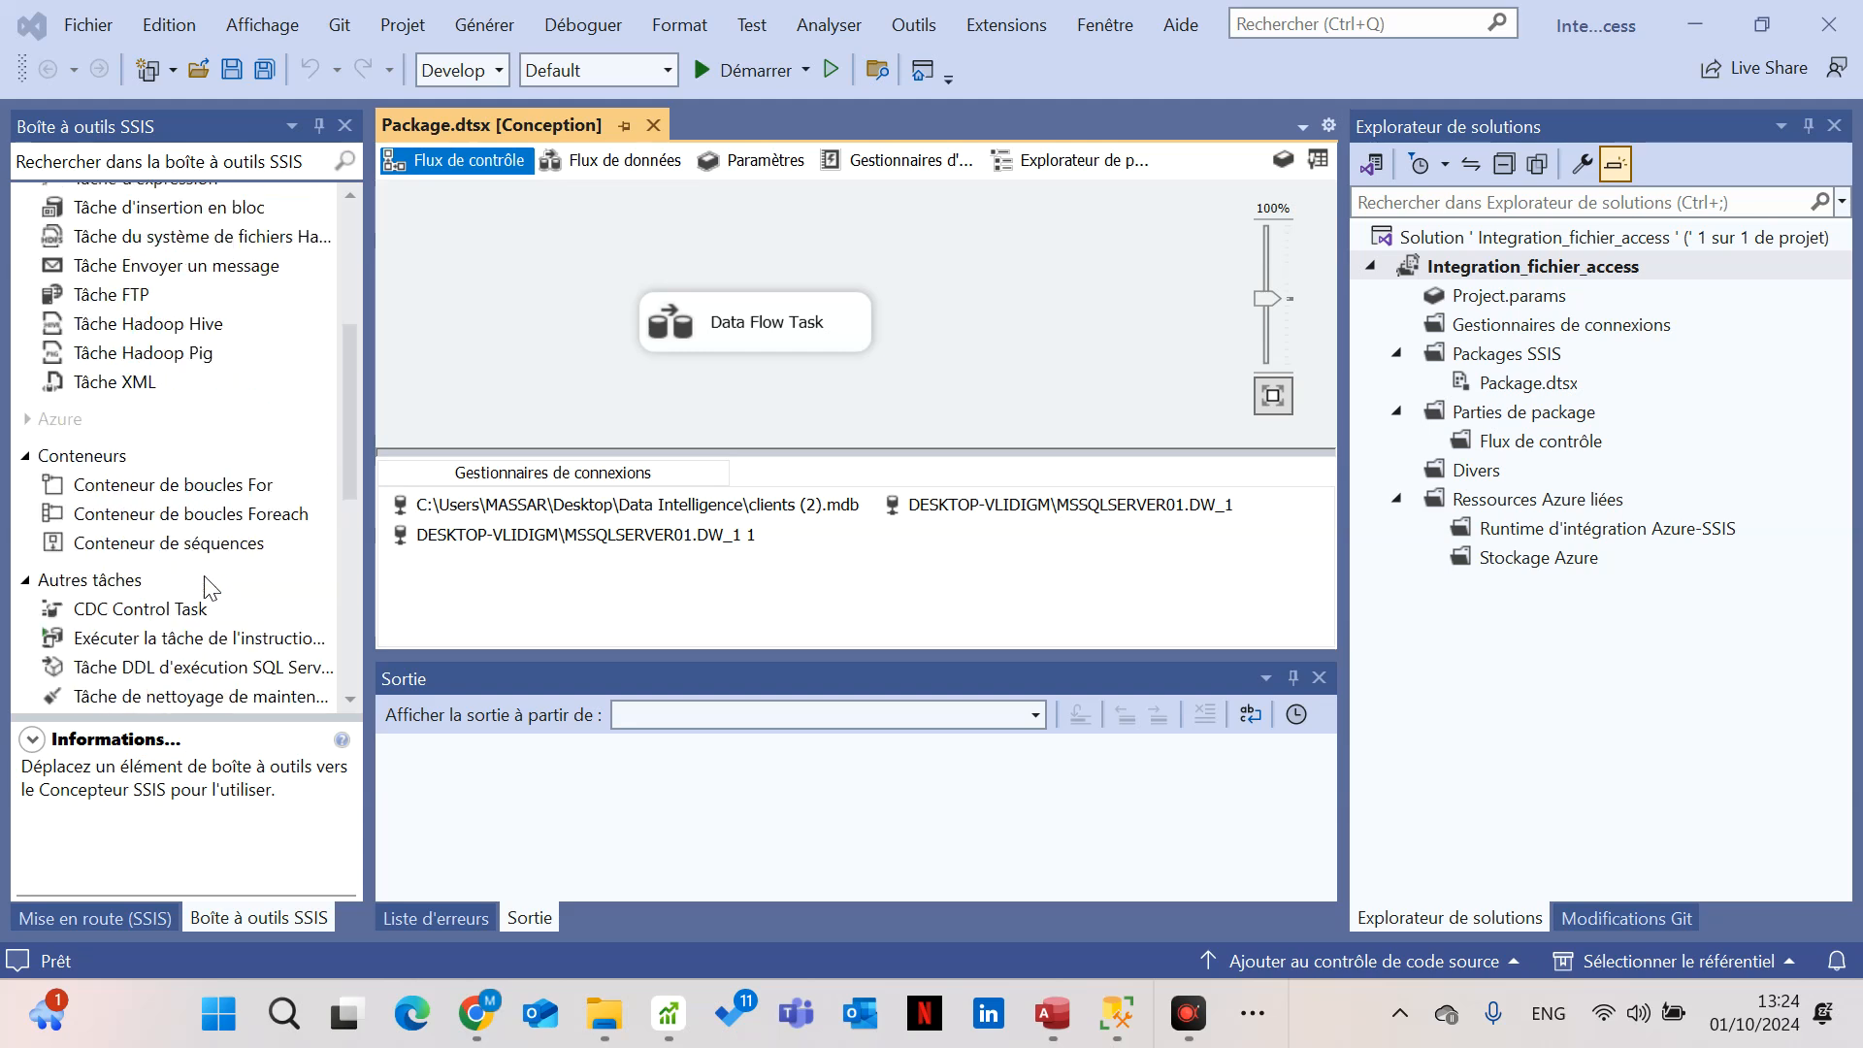
scroll(196, 524, down, 3)
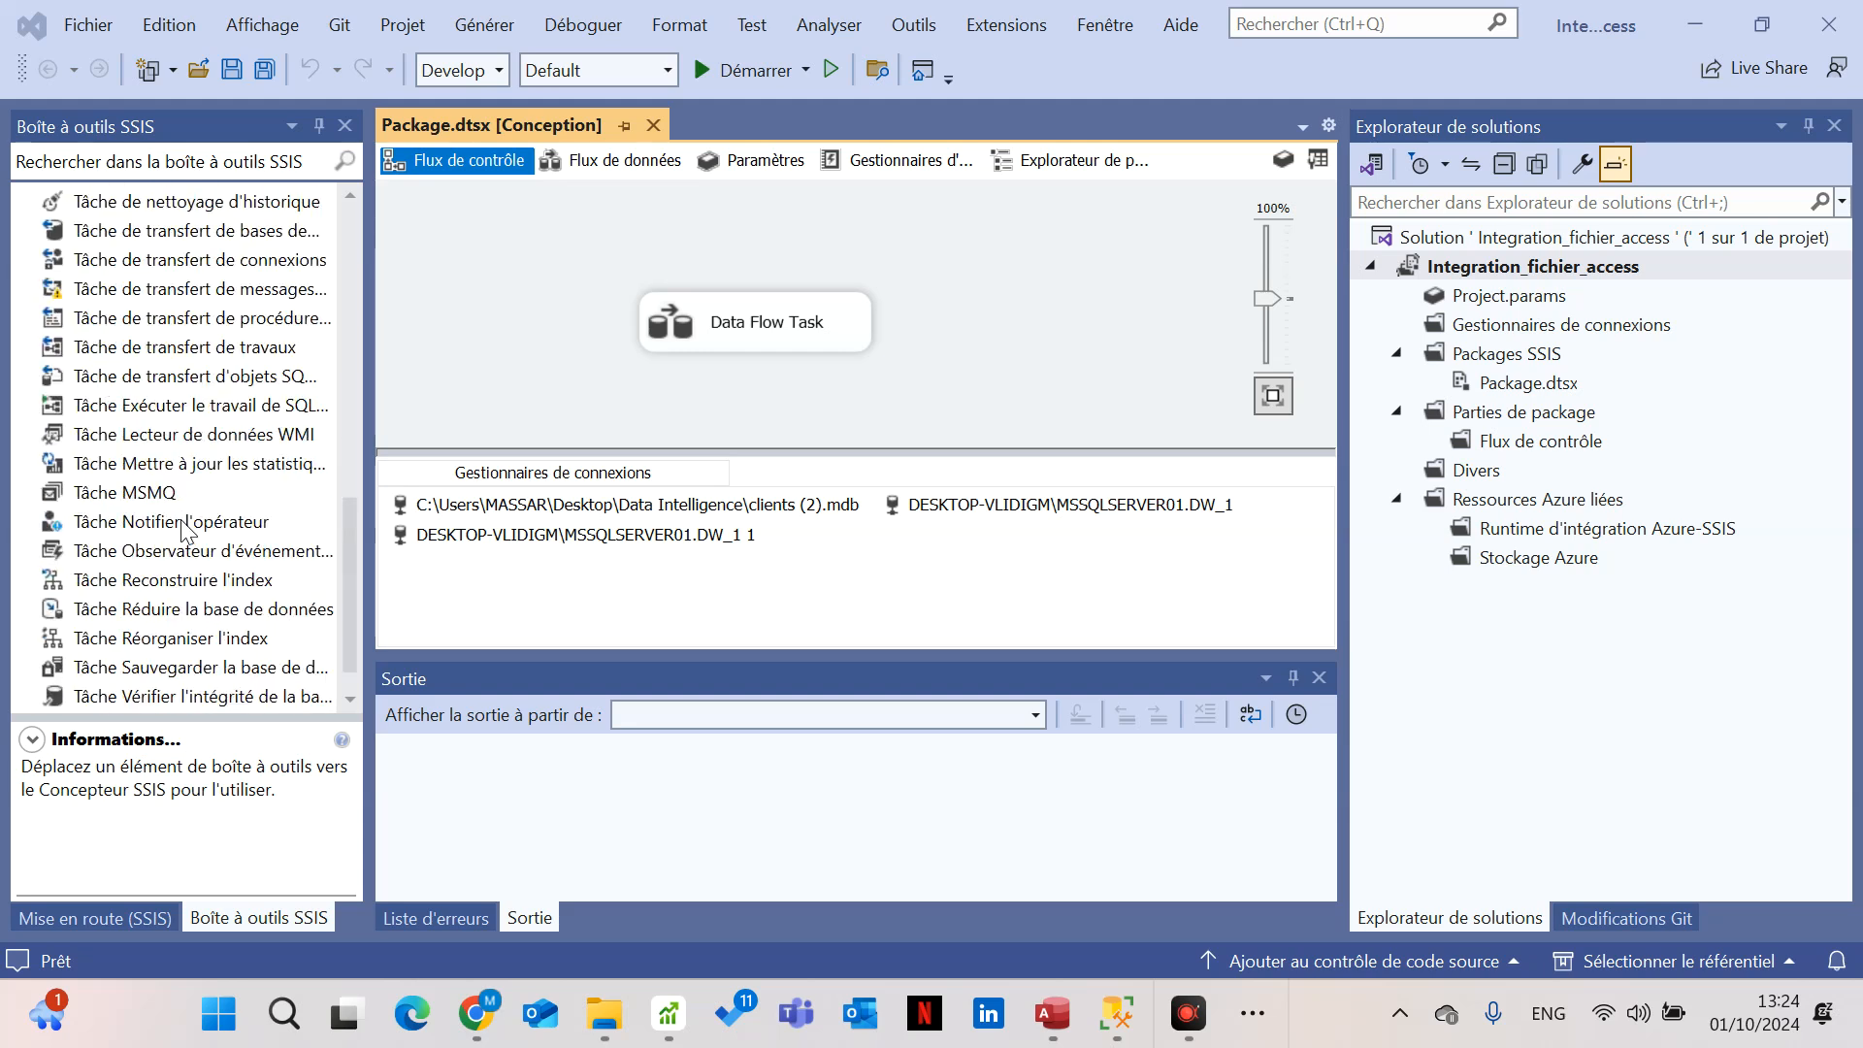
scroll(189, 573, up, 13)
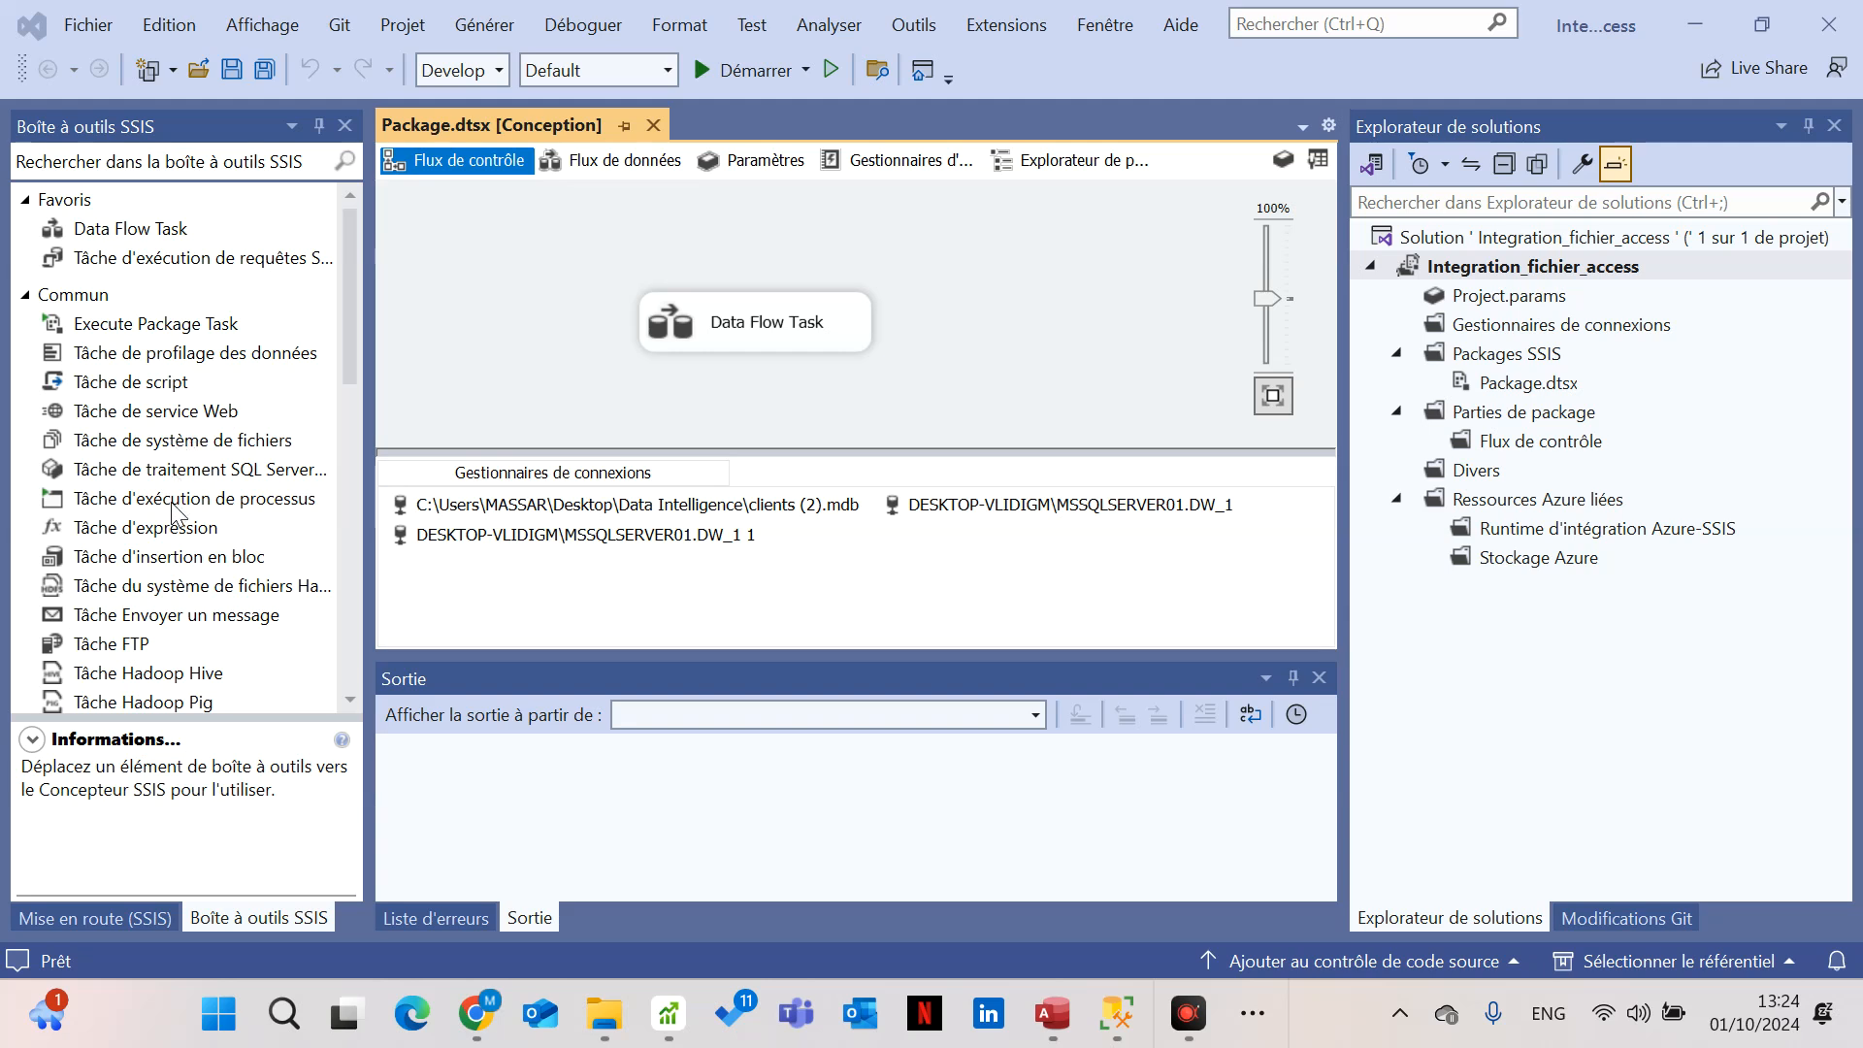
scroll(177, 522, down, 2)
scroll(178, 543, down, 8)
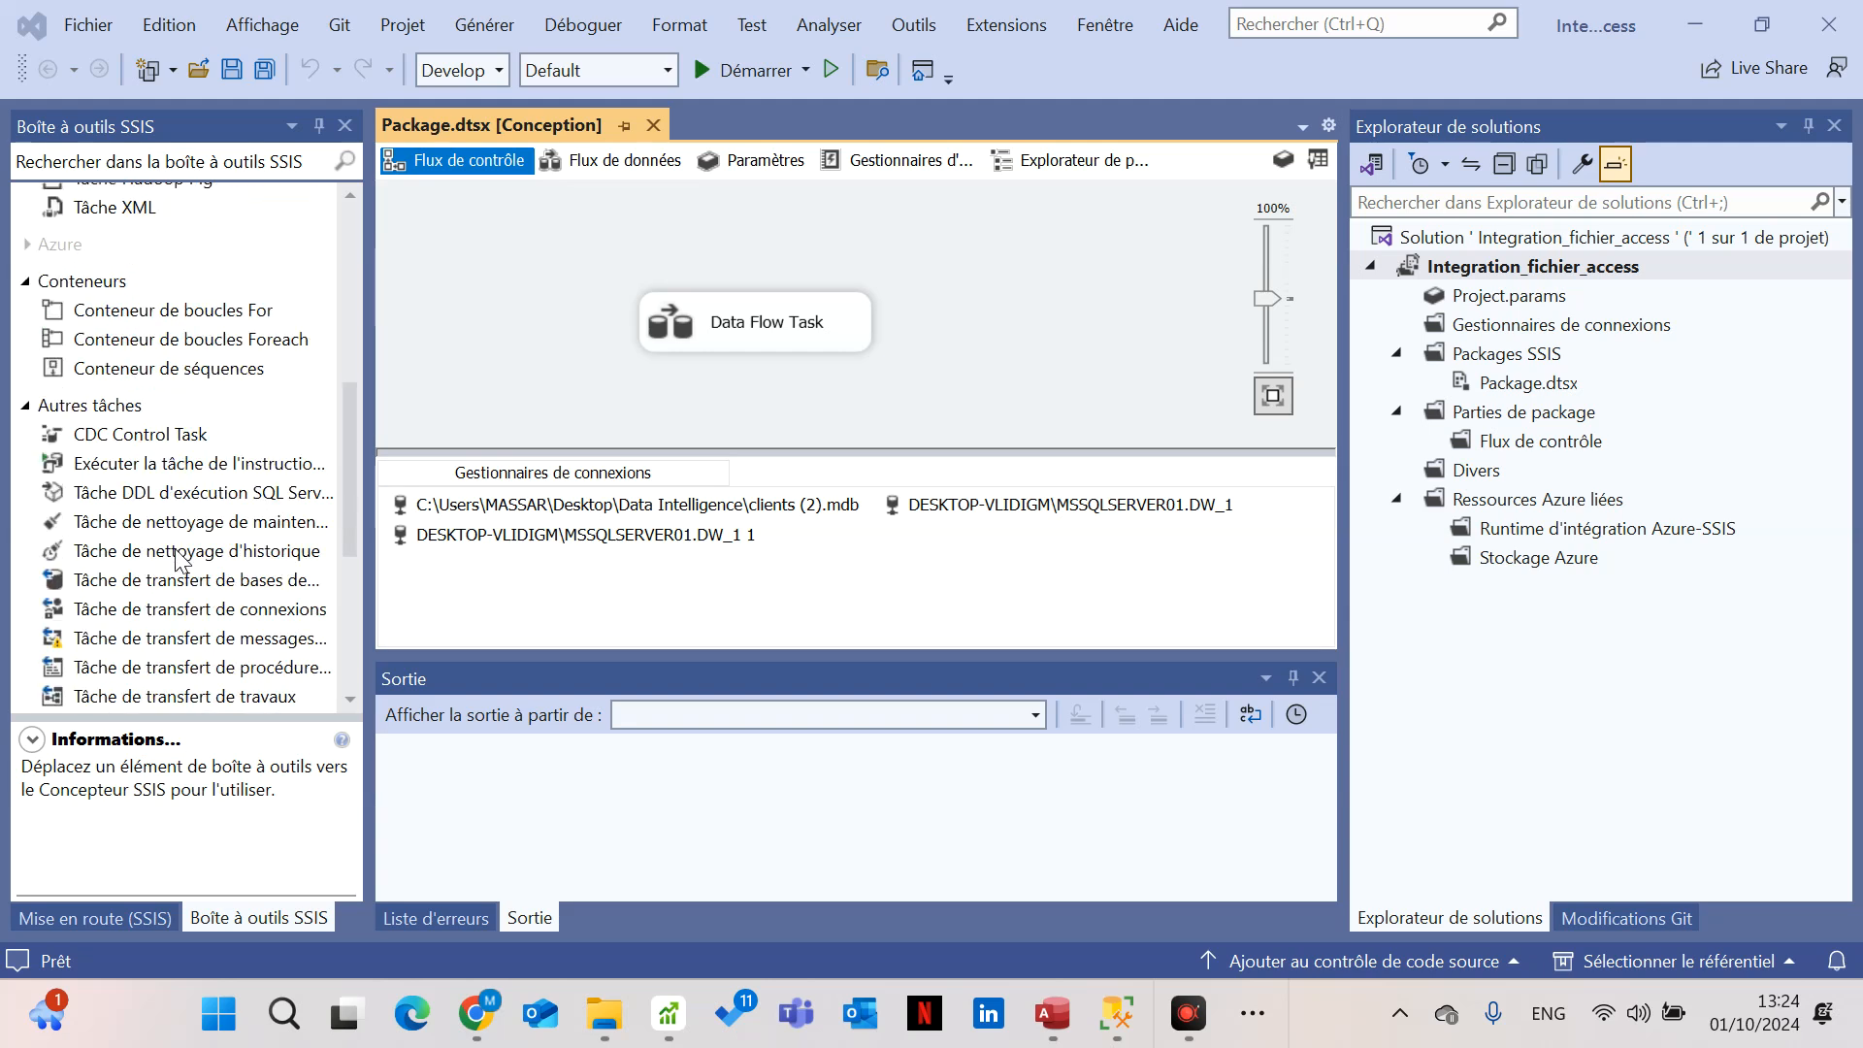
scroll(177, 558, up, 10)
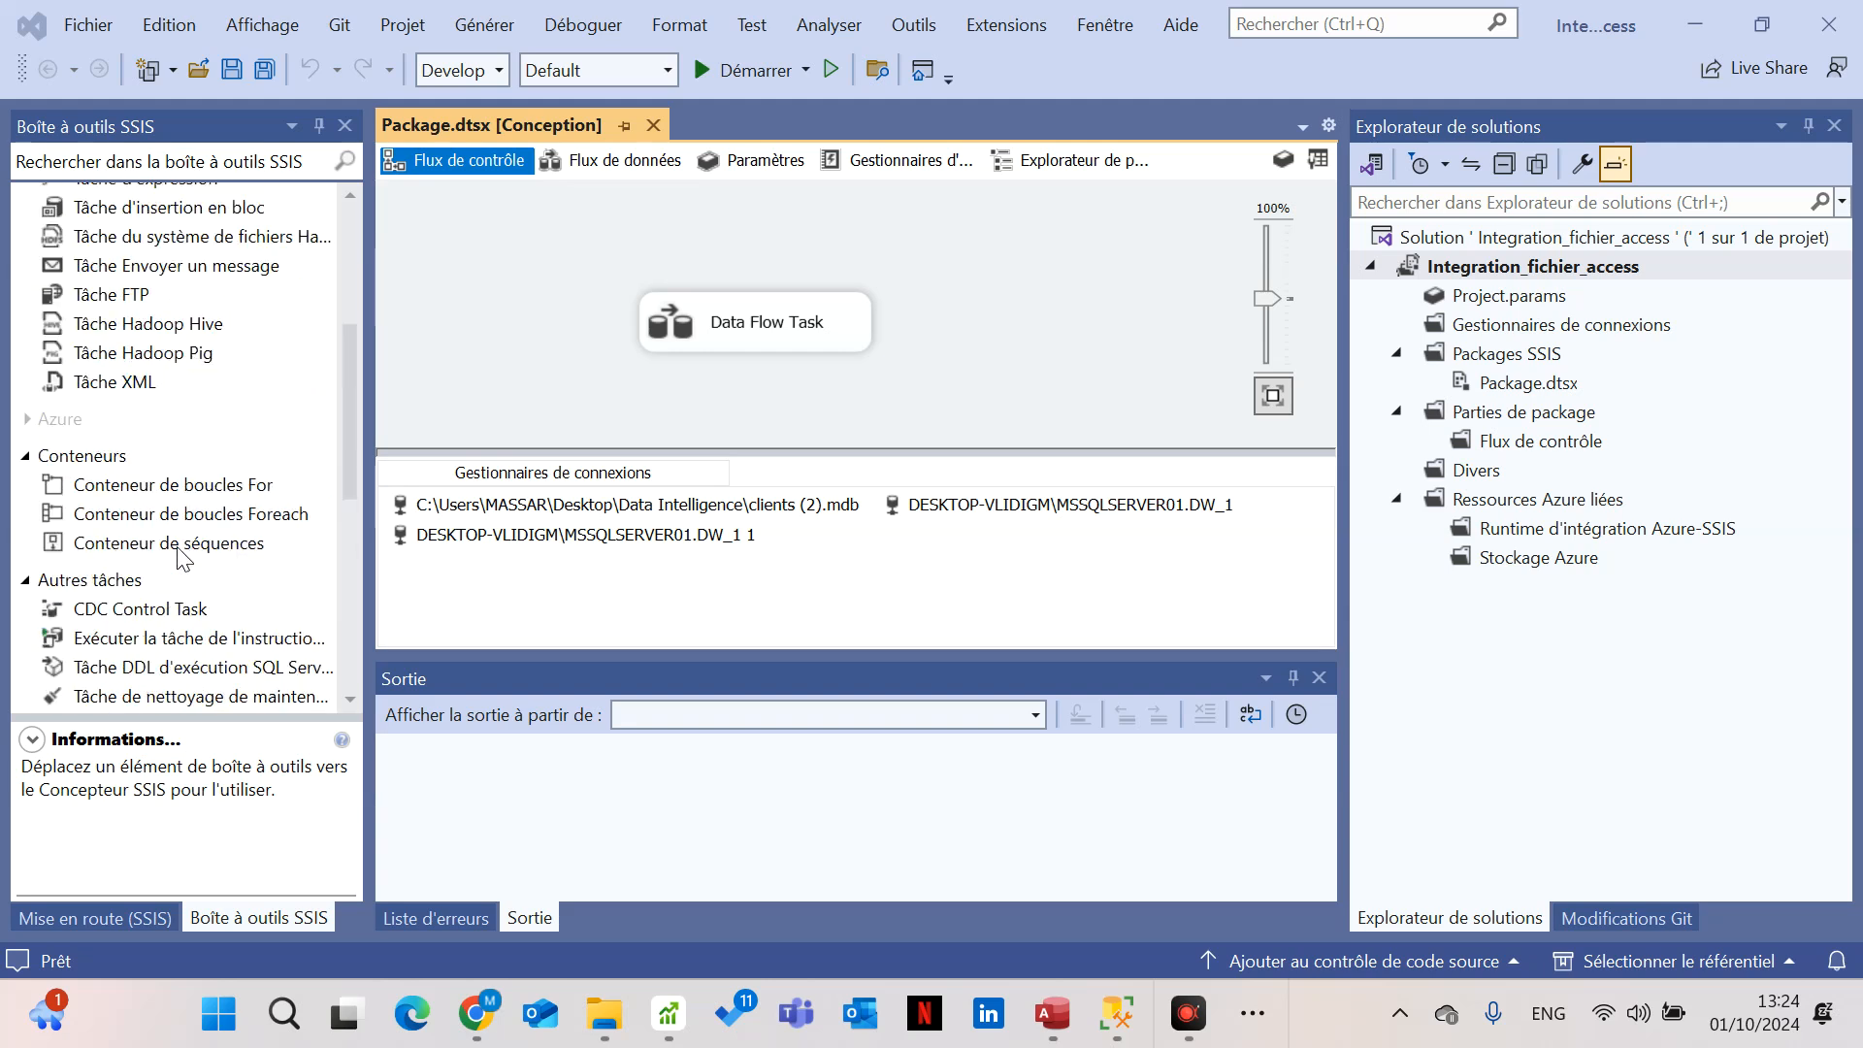
Show the package's data flow and look through its available transformations, sources and destinations
click(629, 161)
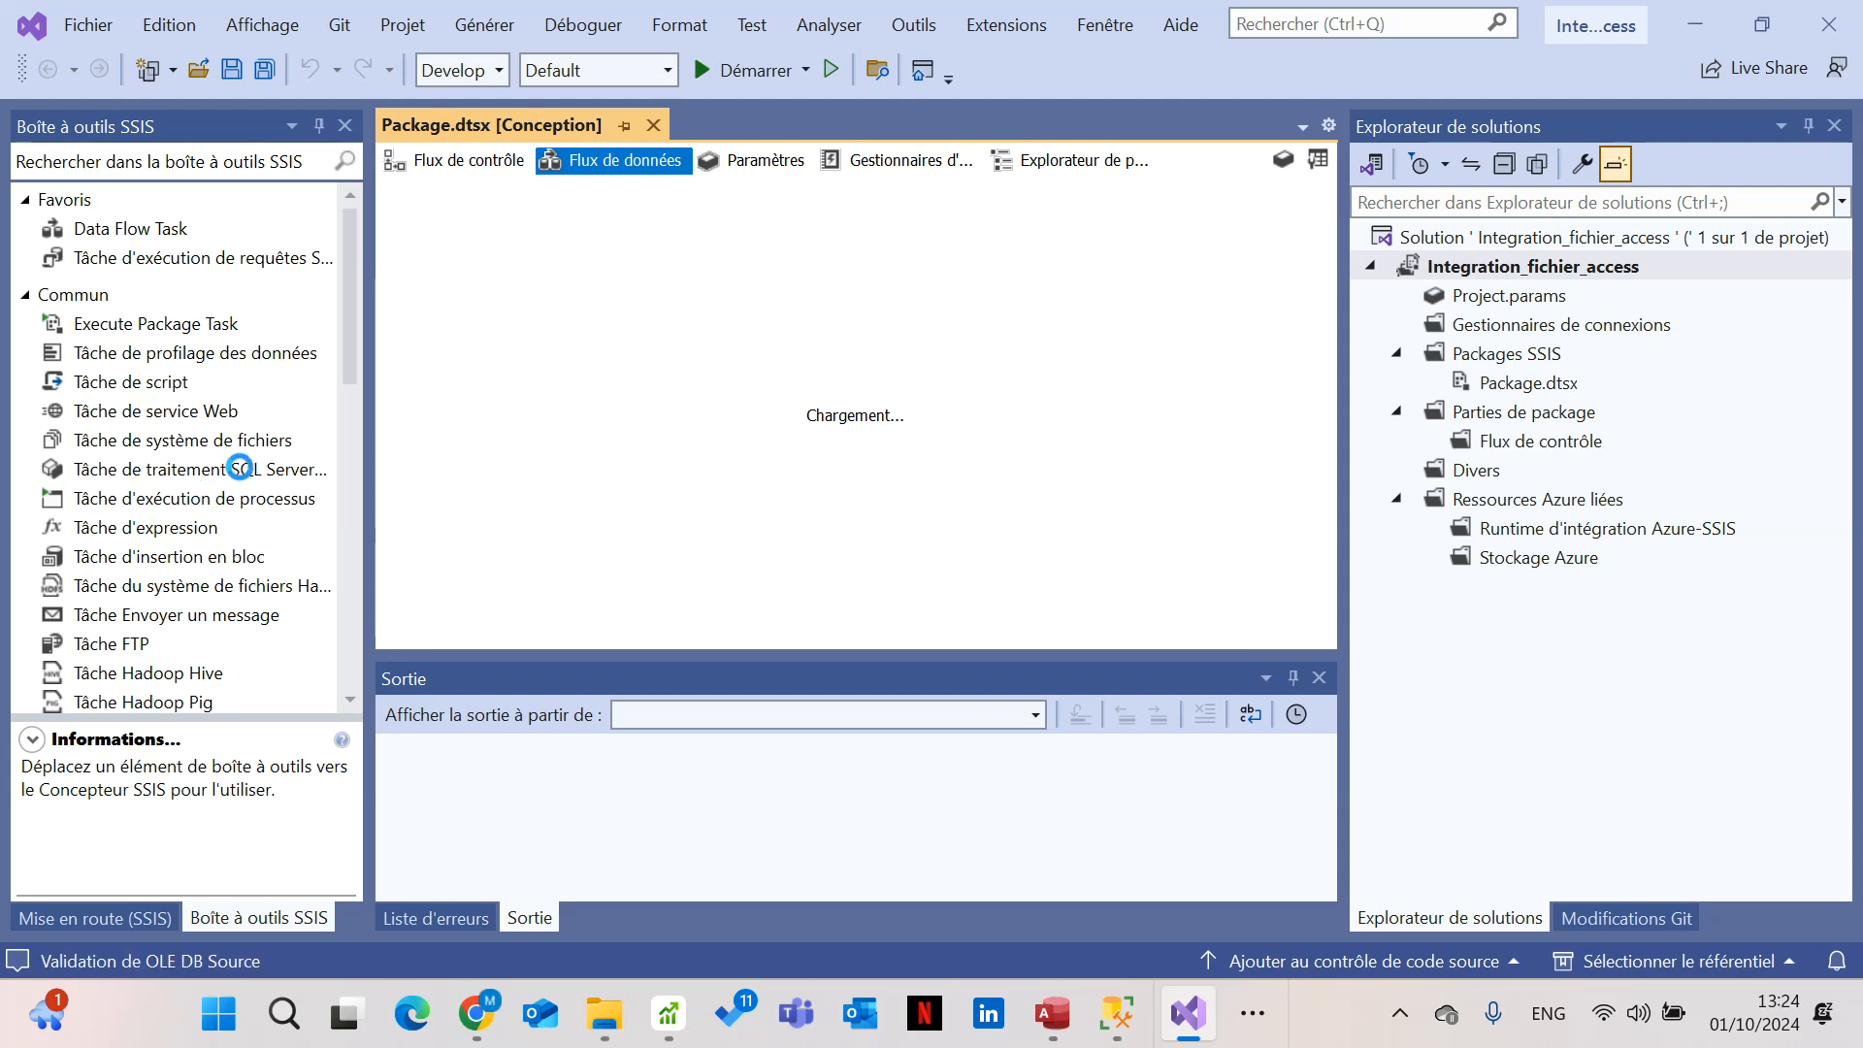
scroll(252, 475, down, 6)
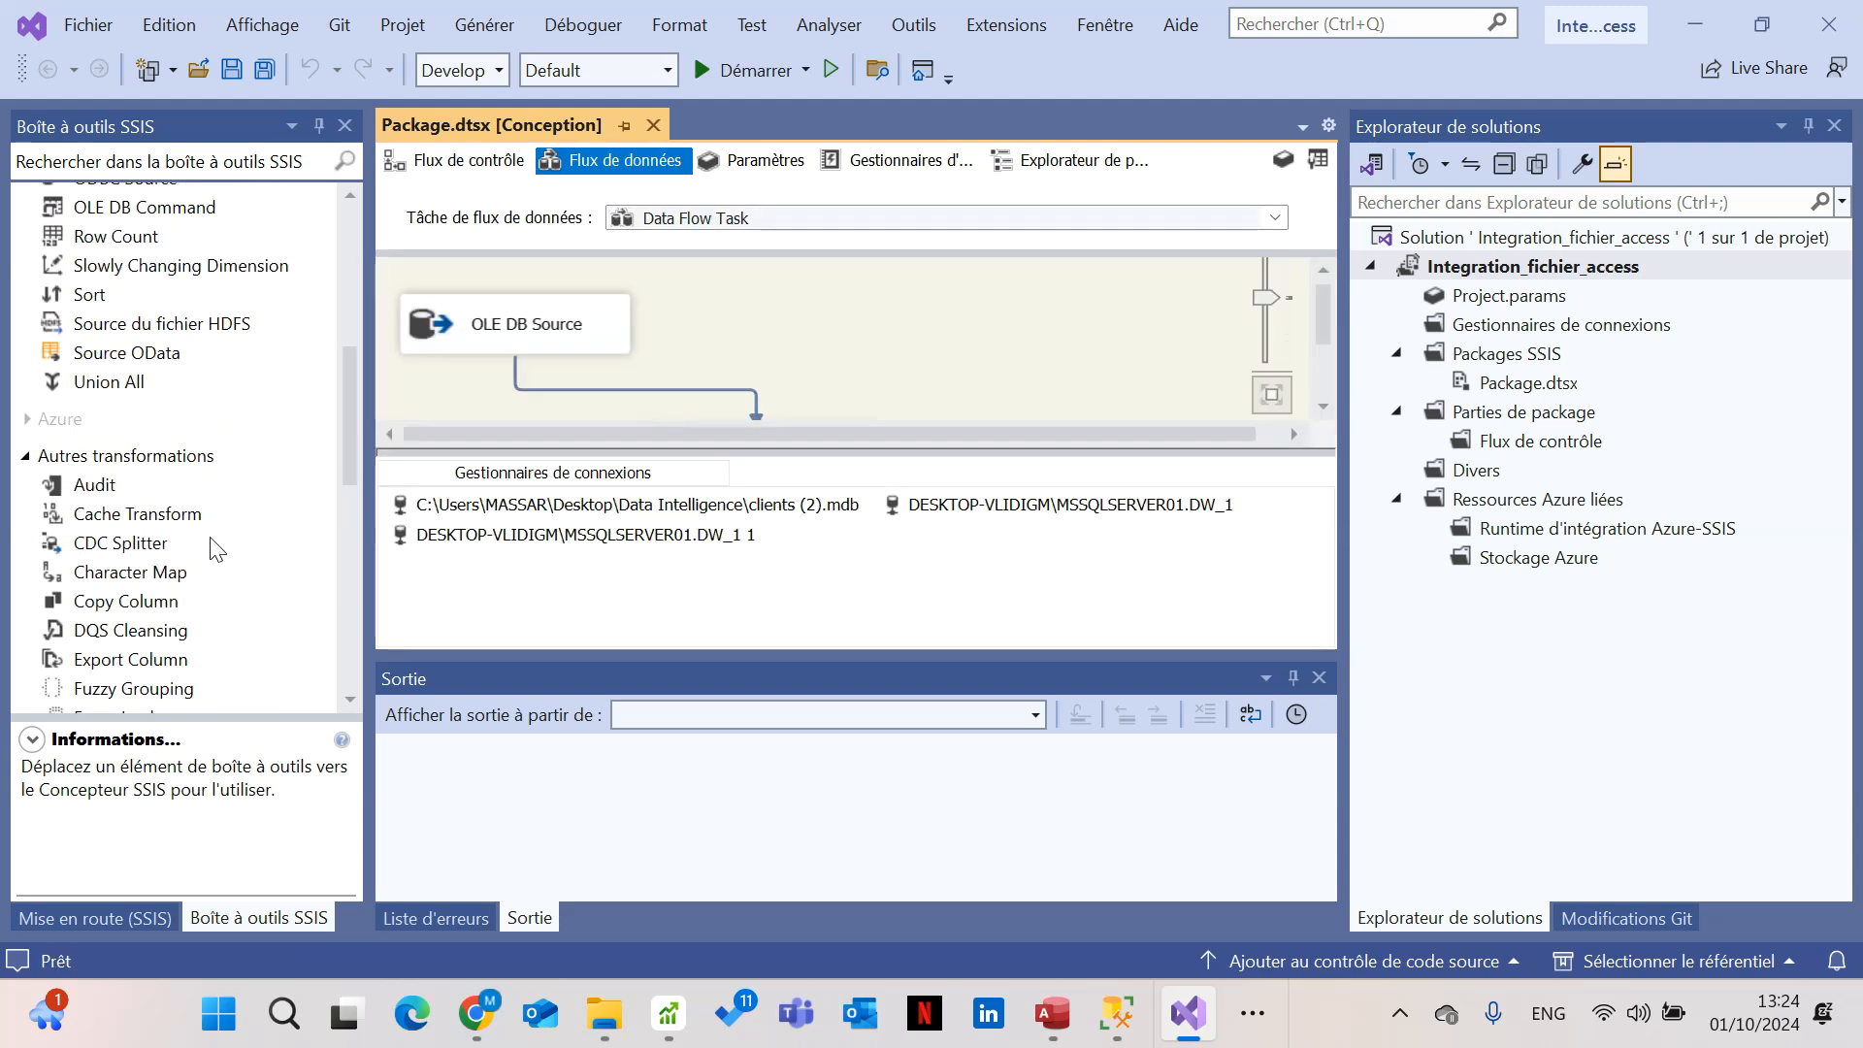
scroll(215, 542, down, 6)
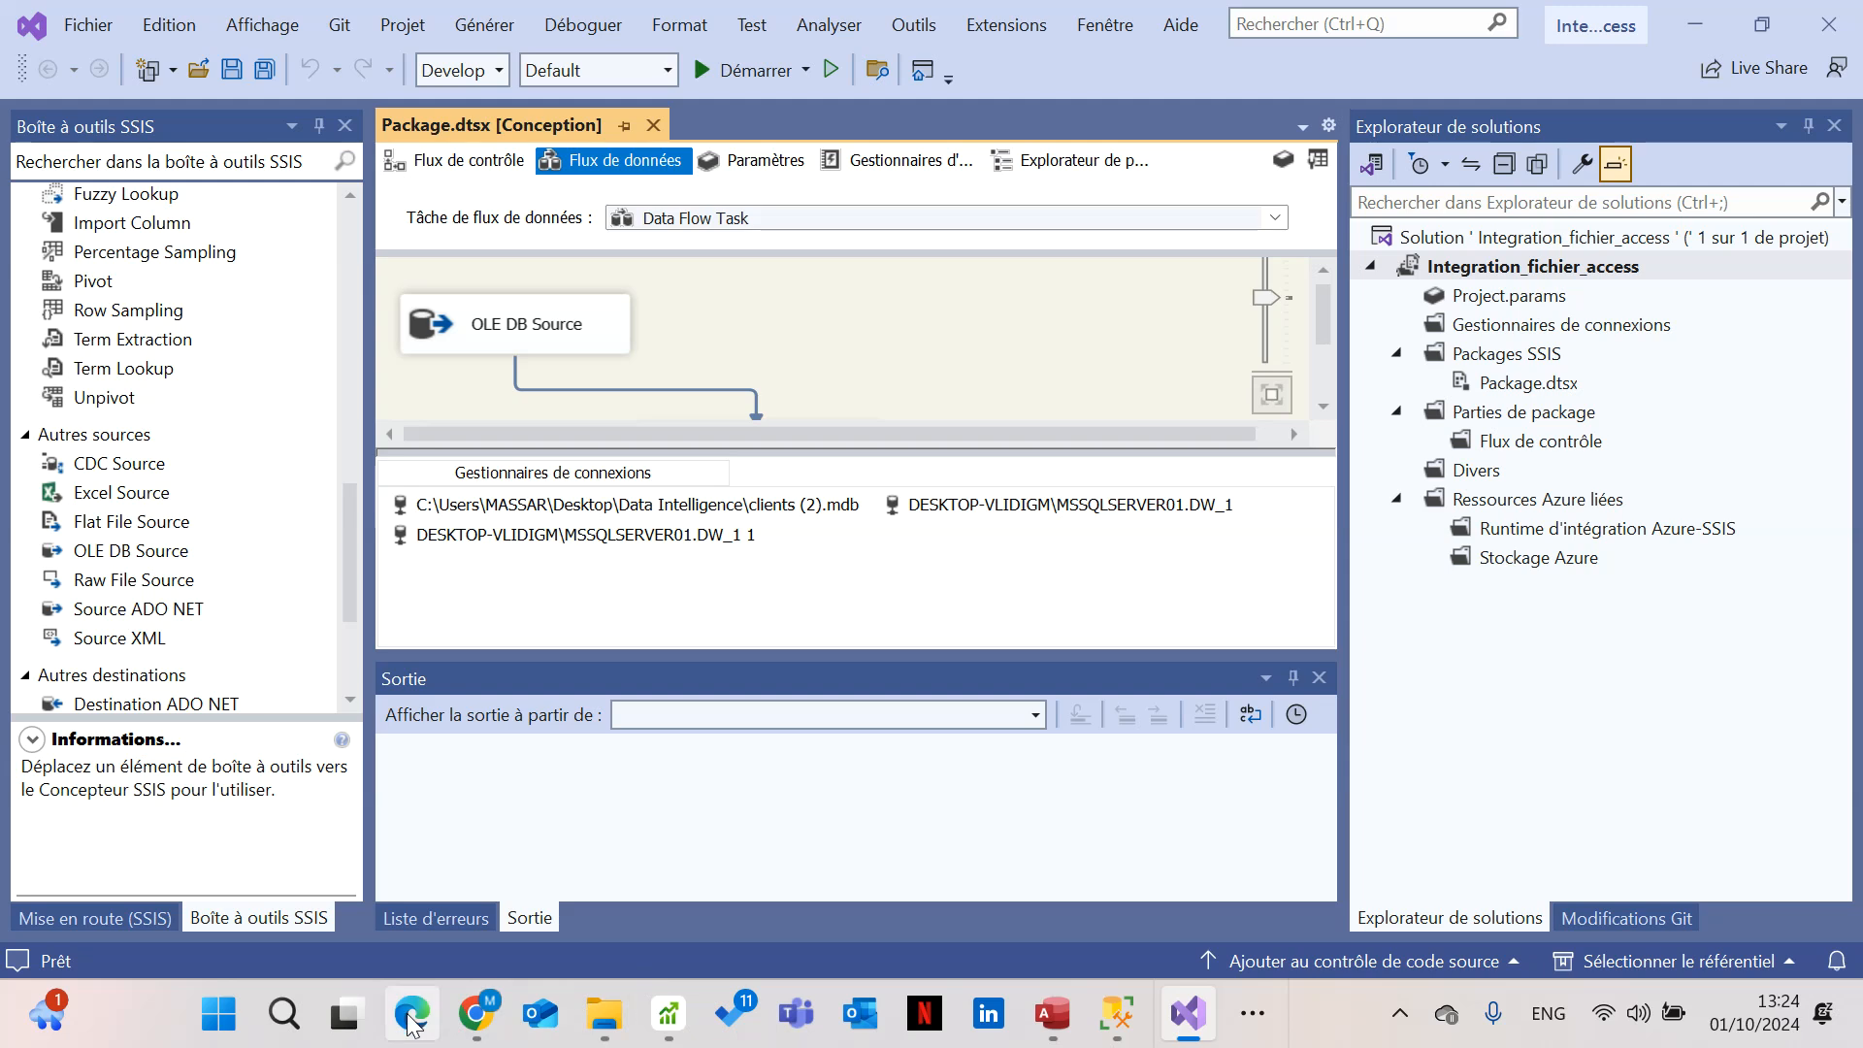
Switch to the Downloads folder in File Explorer, view the PersonData XML file in its default program and close it again
mouse_move(621, 1031)
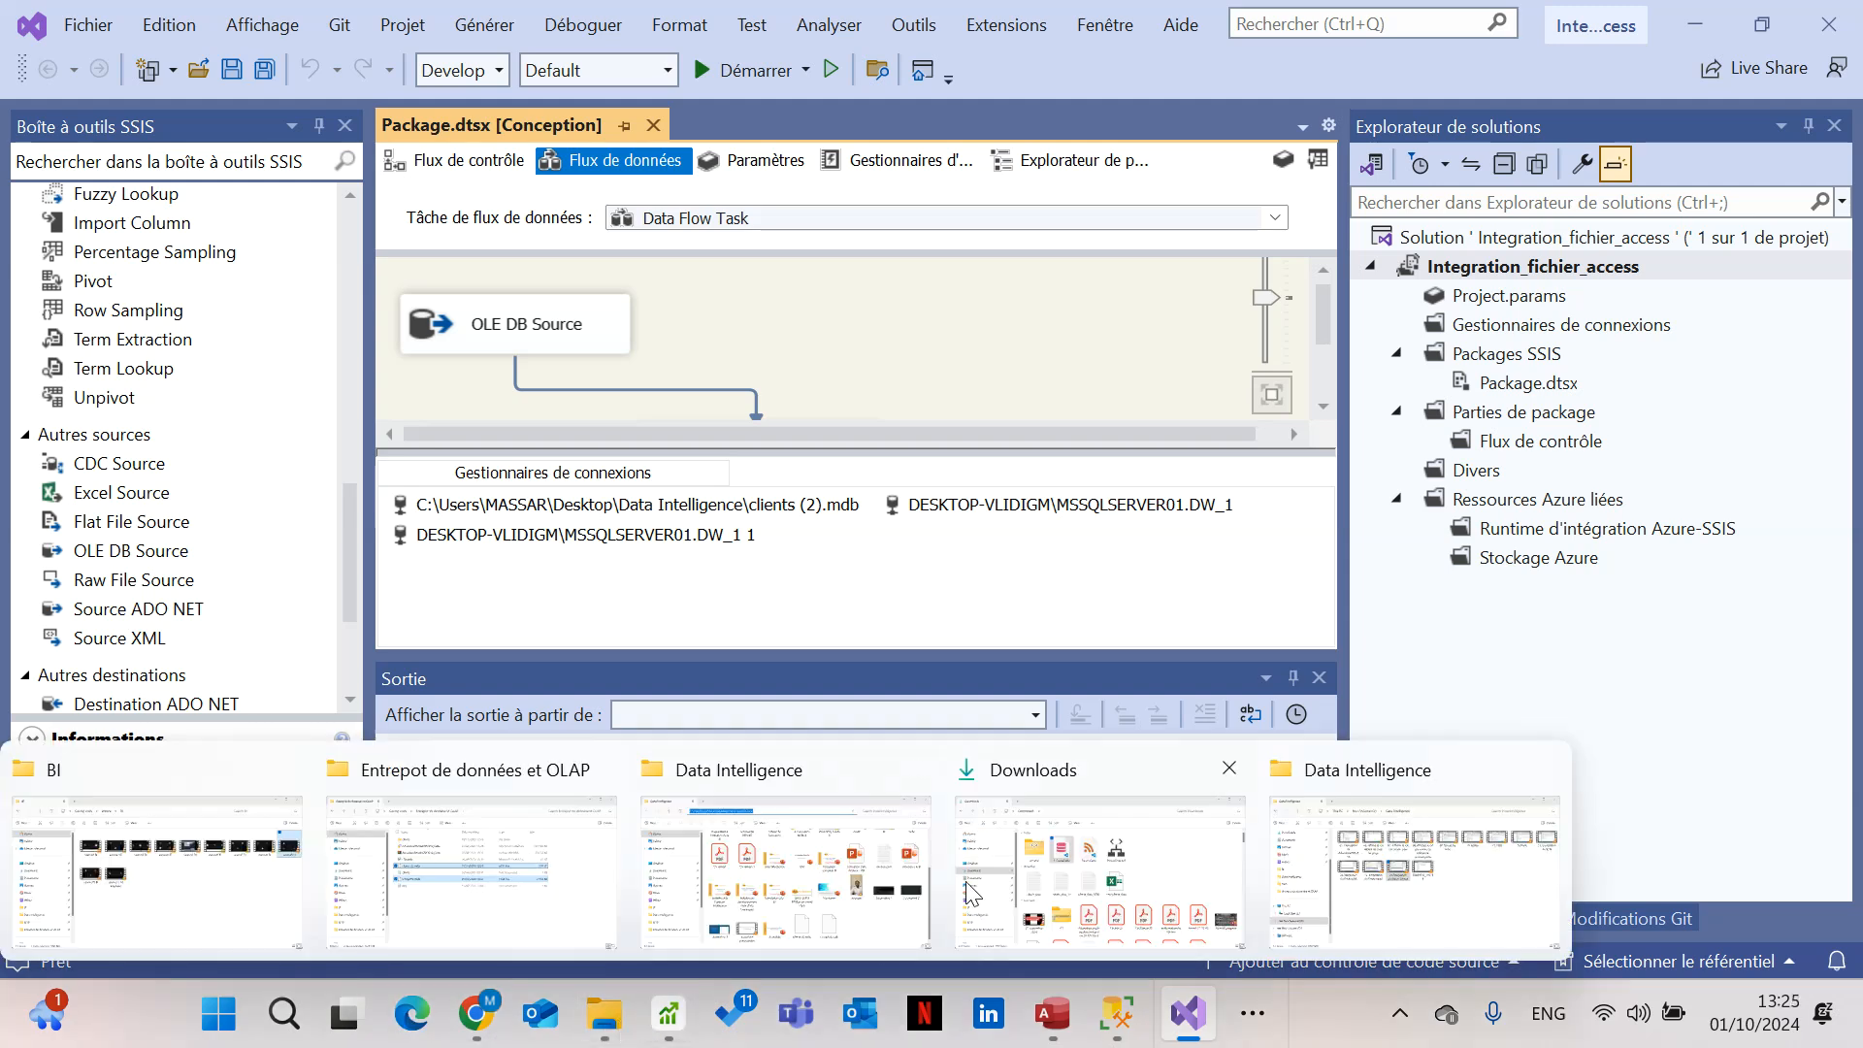
click(1096, 827)
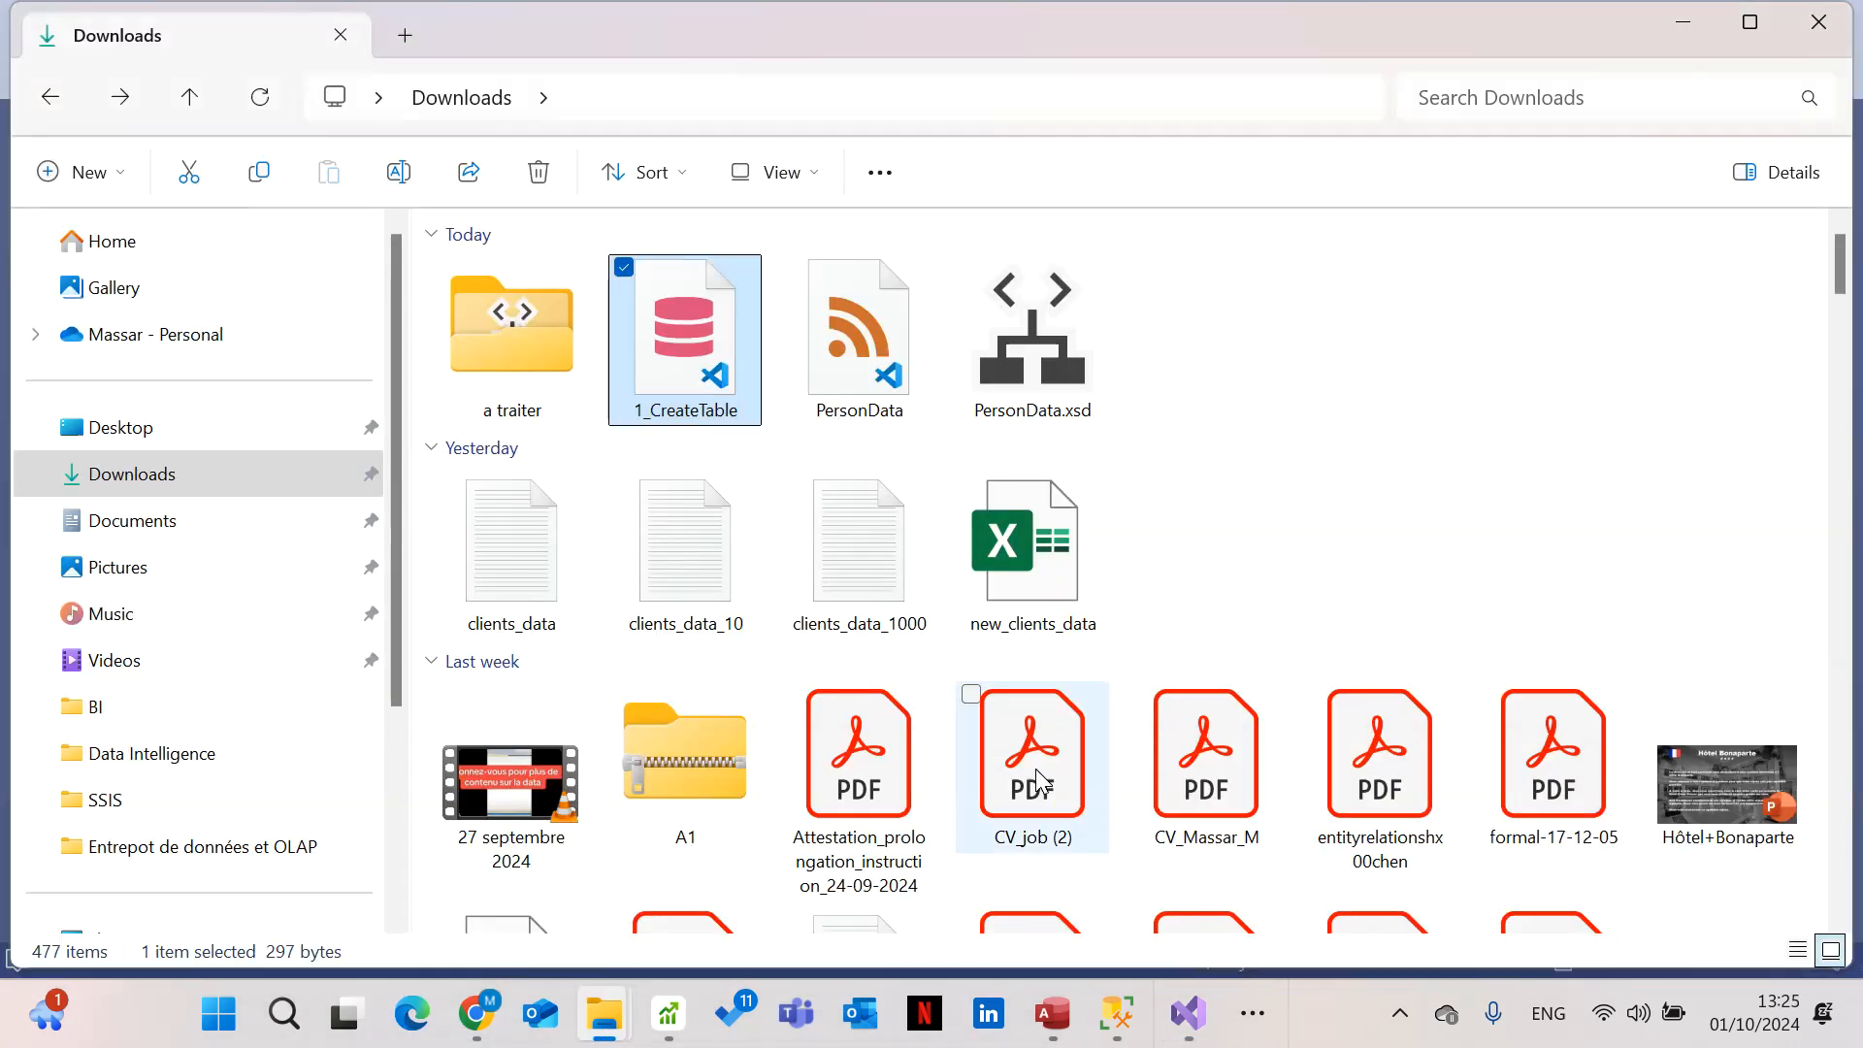
double_click(853, 376)
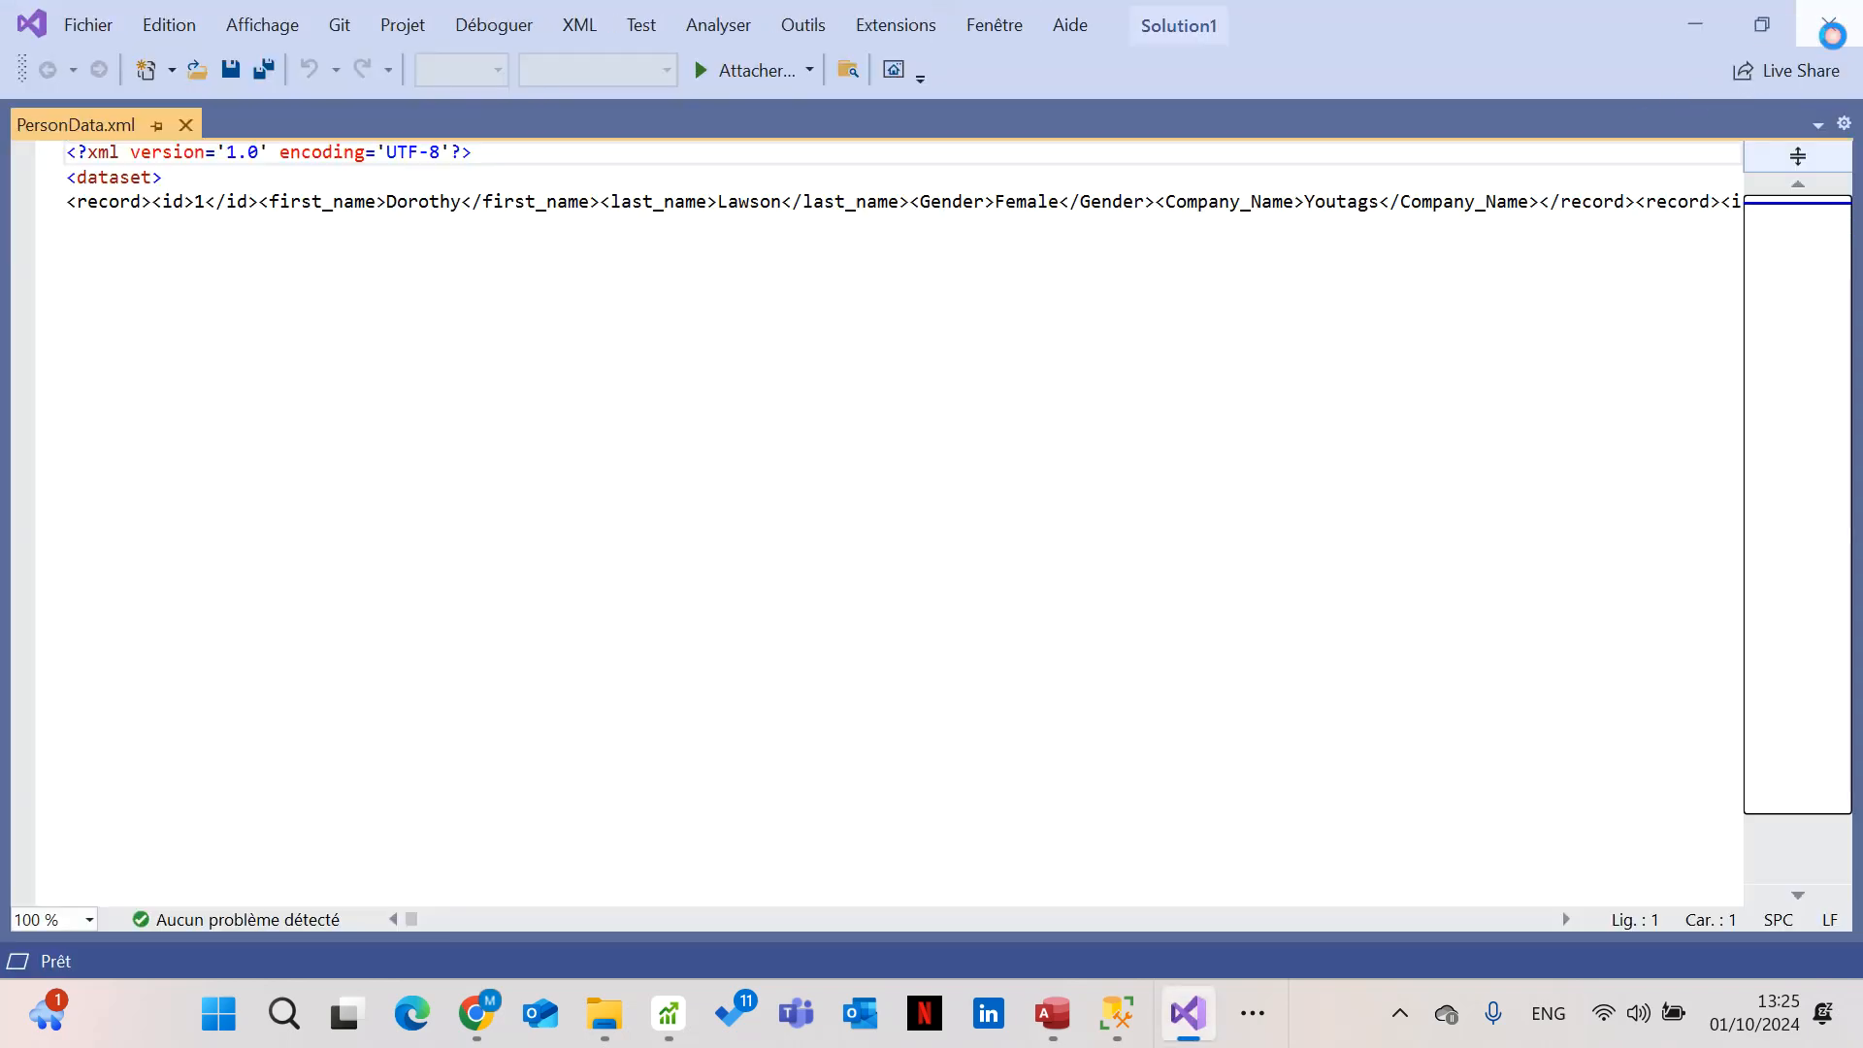
click(1831, 22)
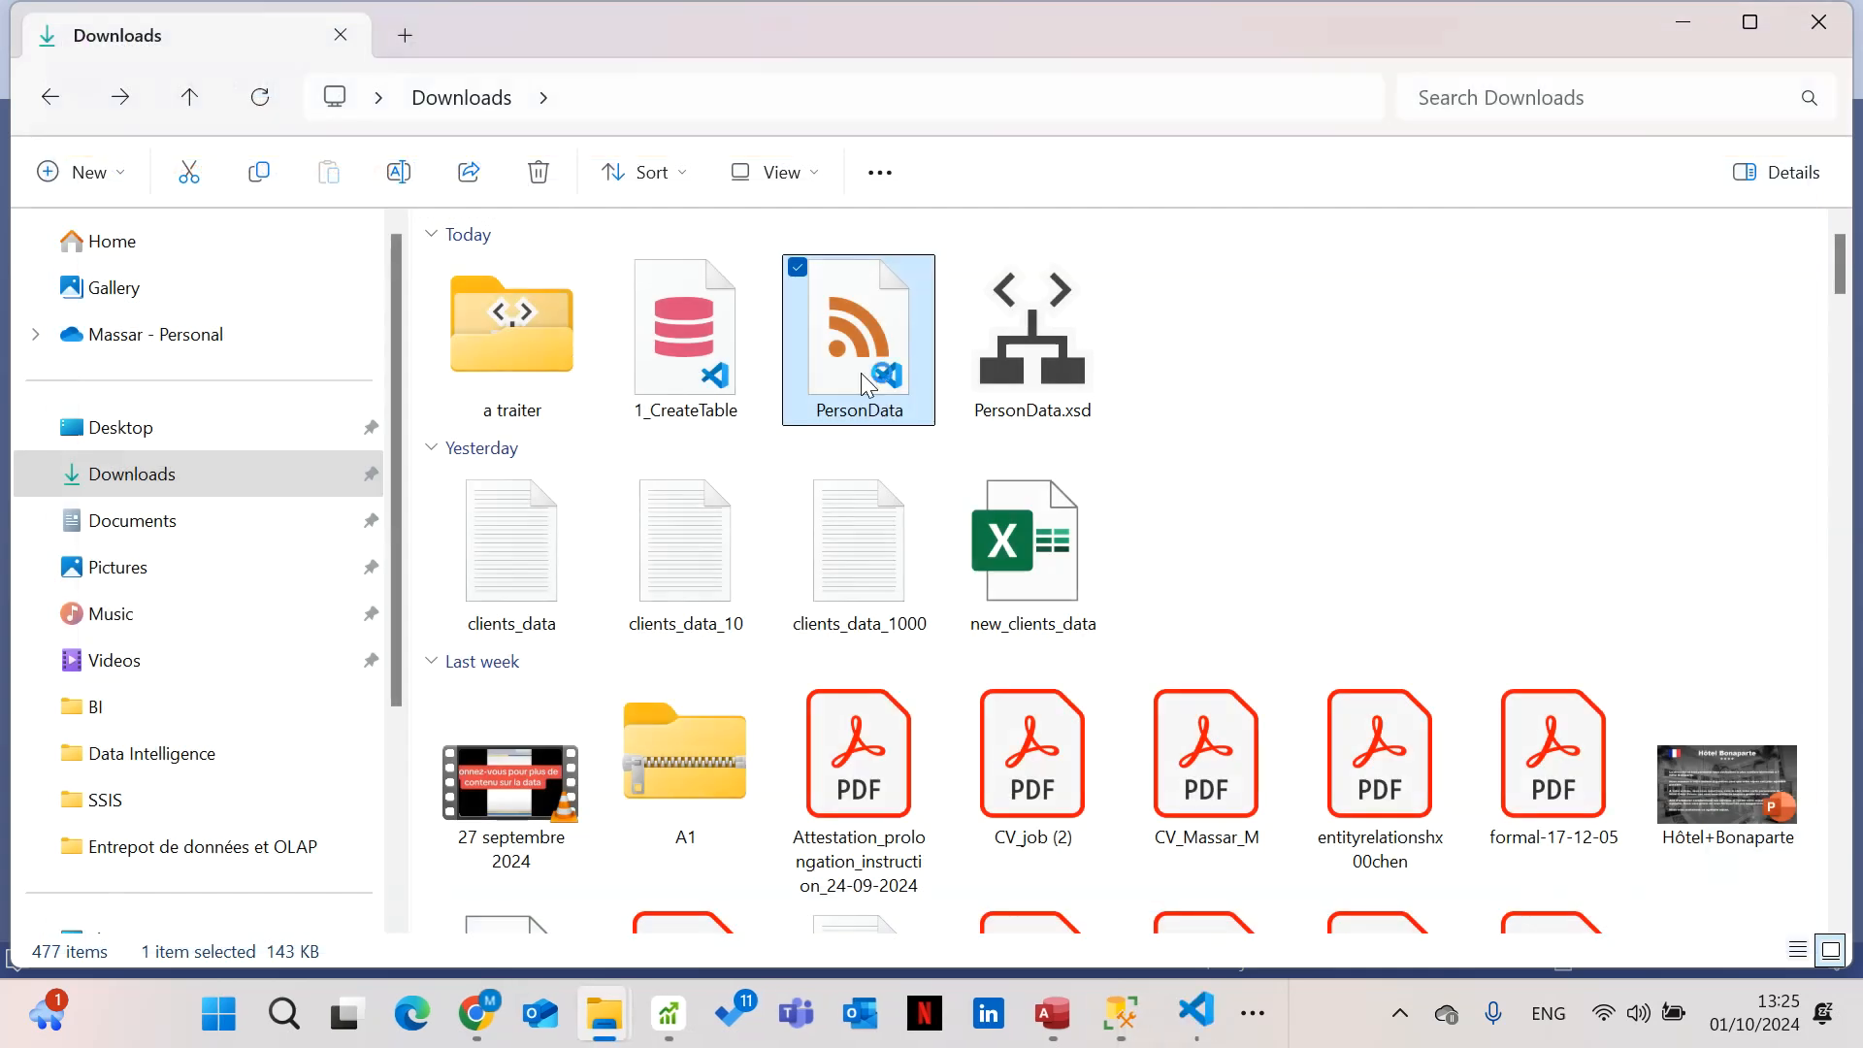
Open the PersonData file with Visual Studio Code, clear the folder window out of the way and maximize the editor
right_click(860, 368)
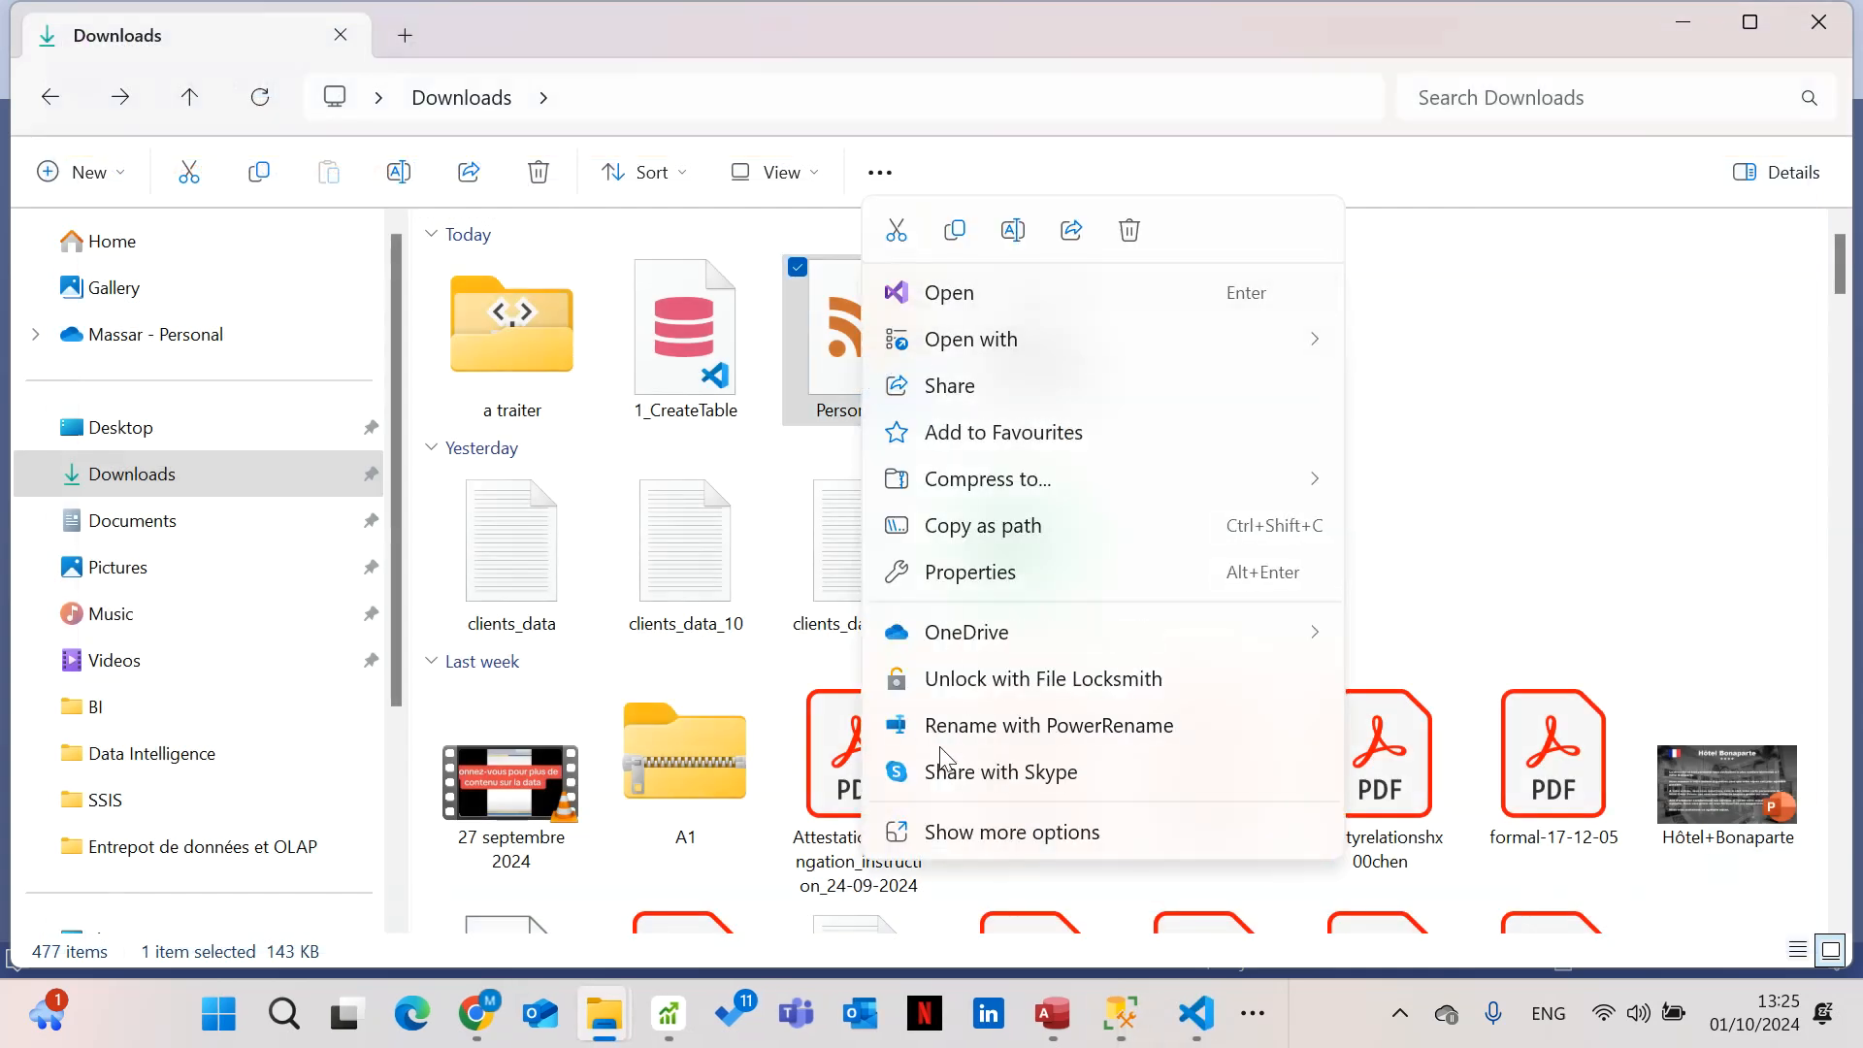
click(946, 831)
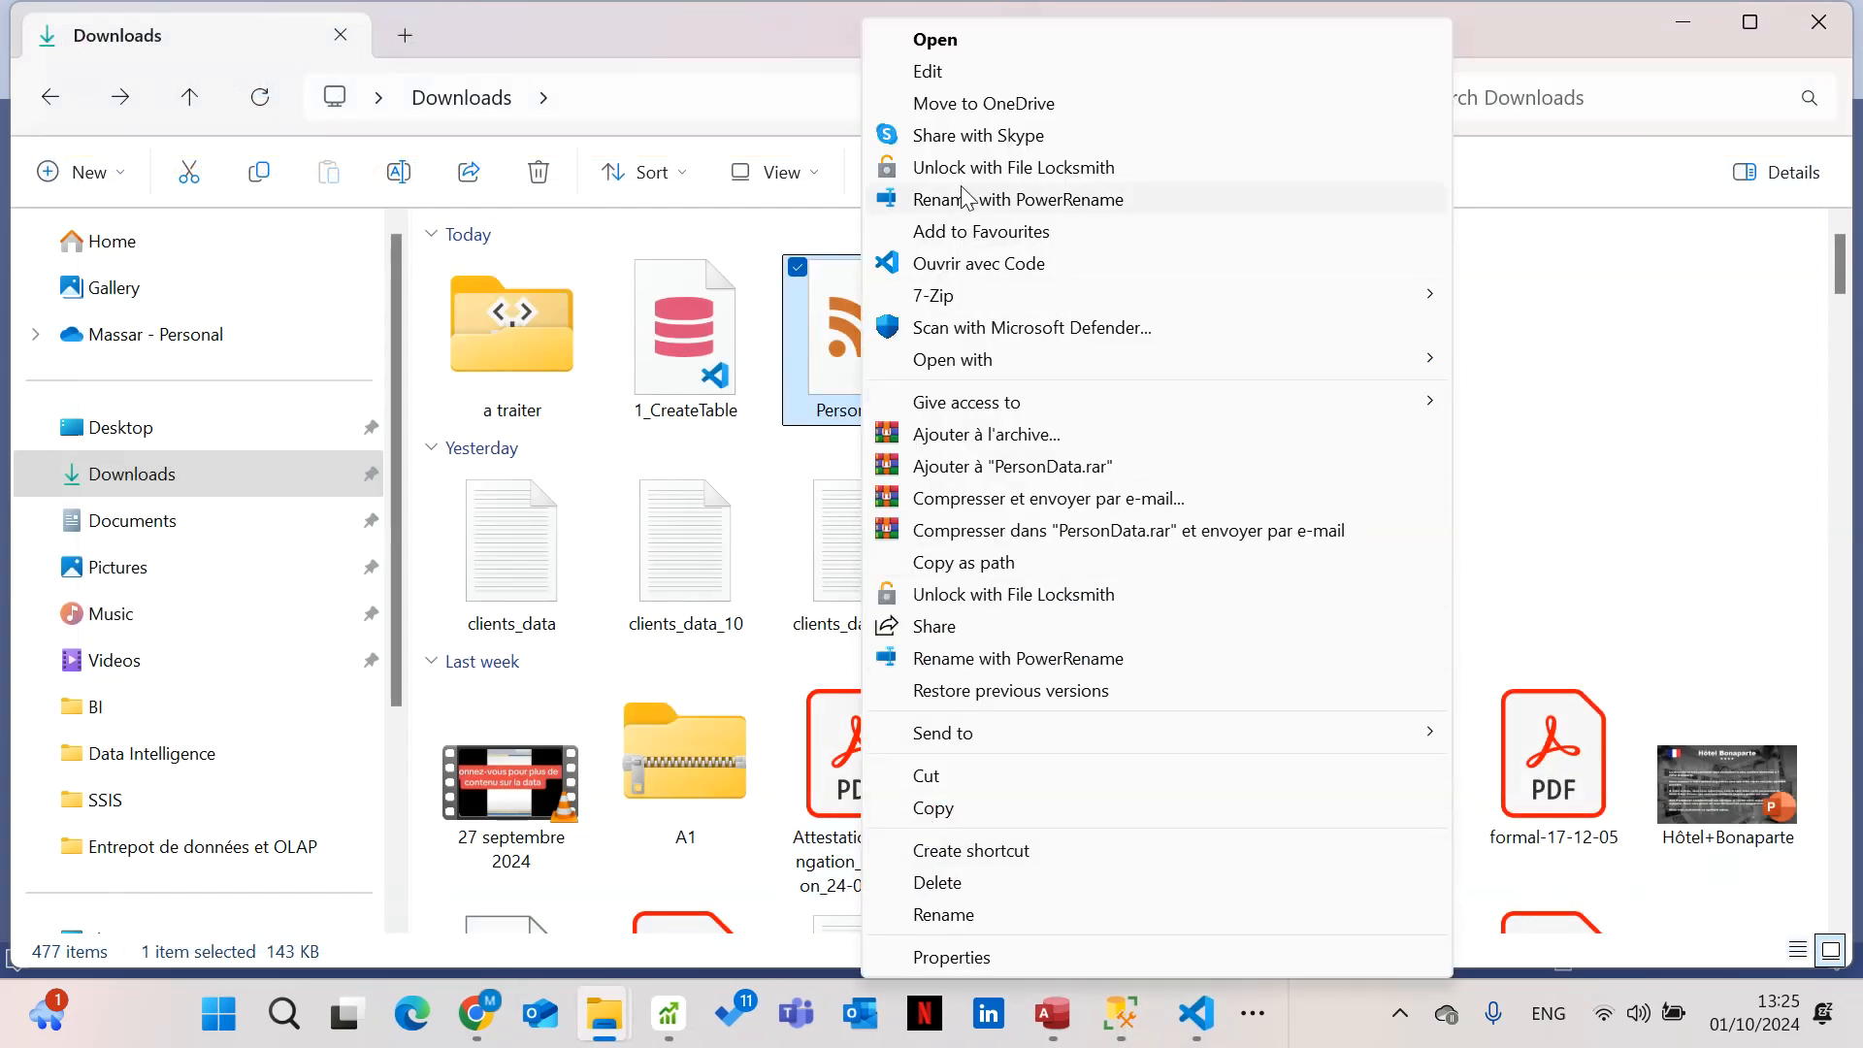
click(954, 262)
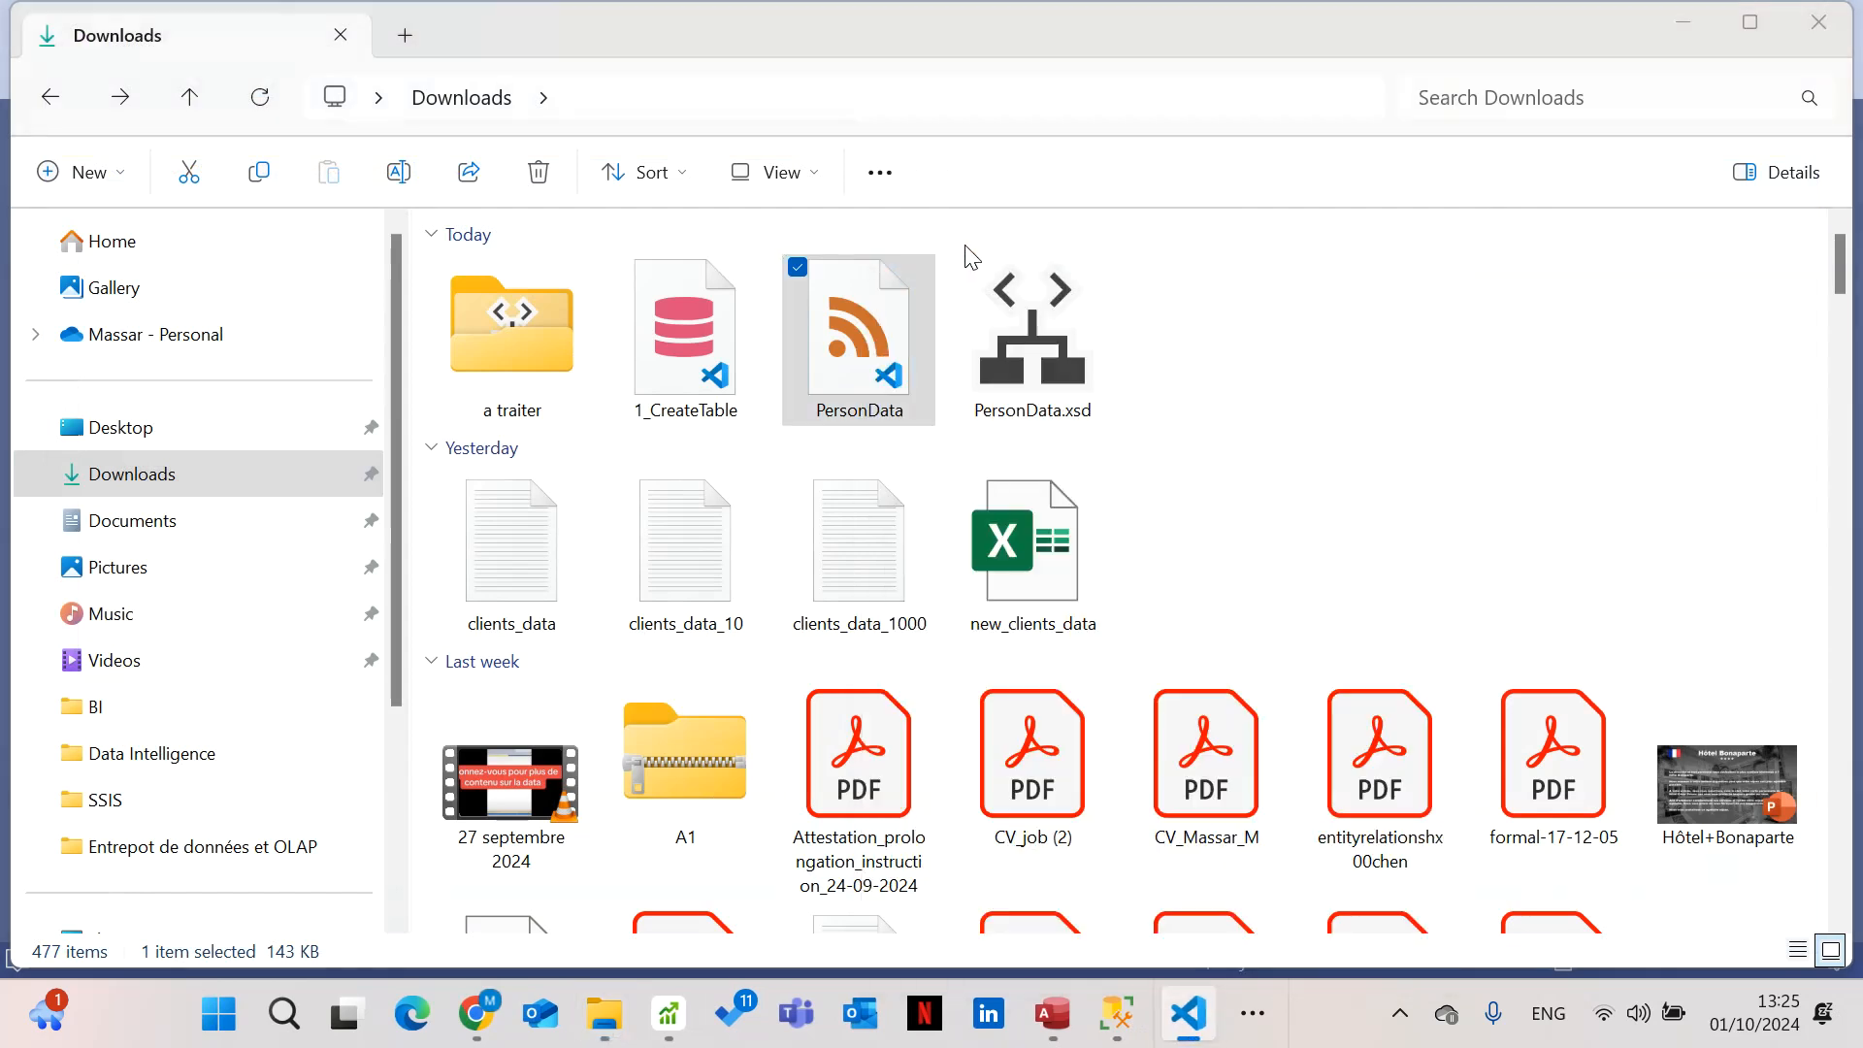
click(1705, 22)
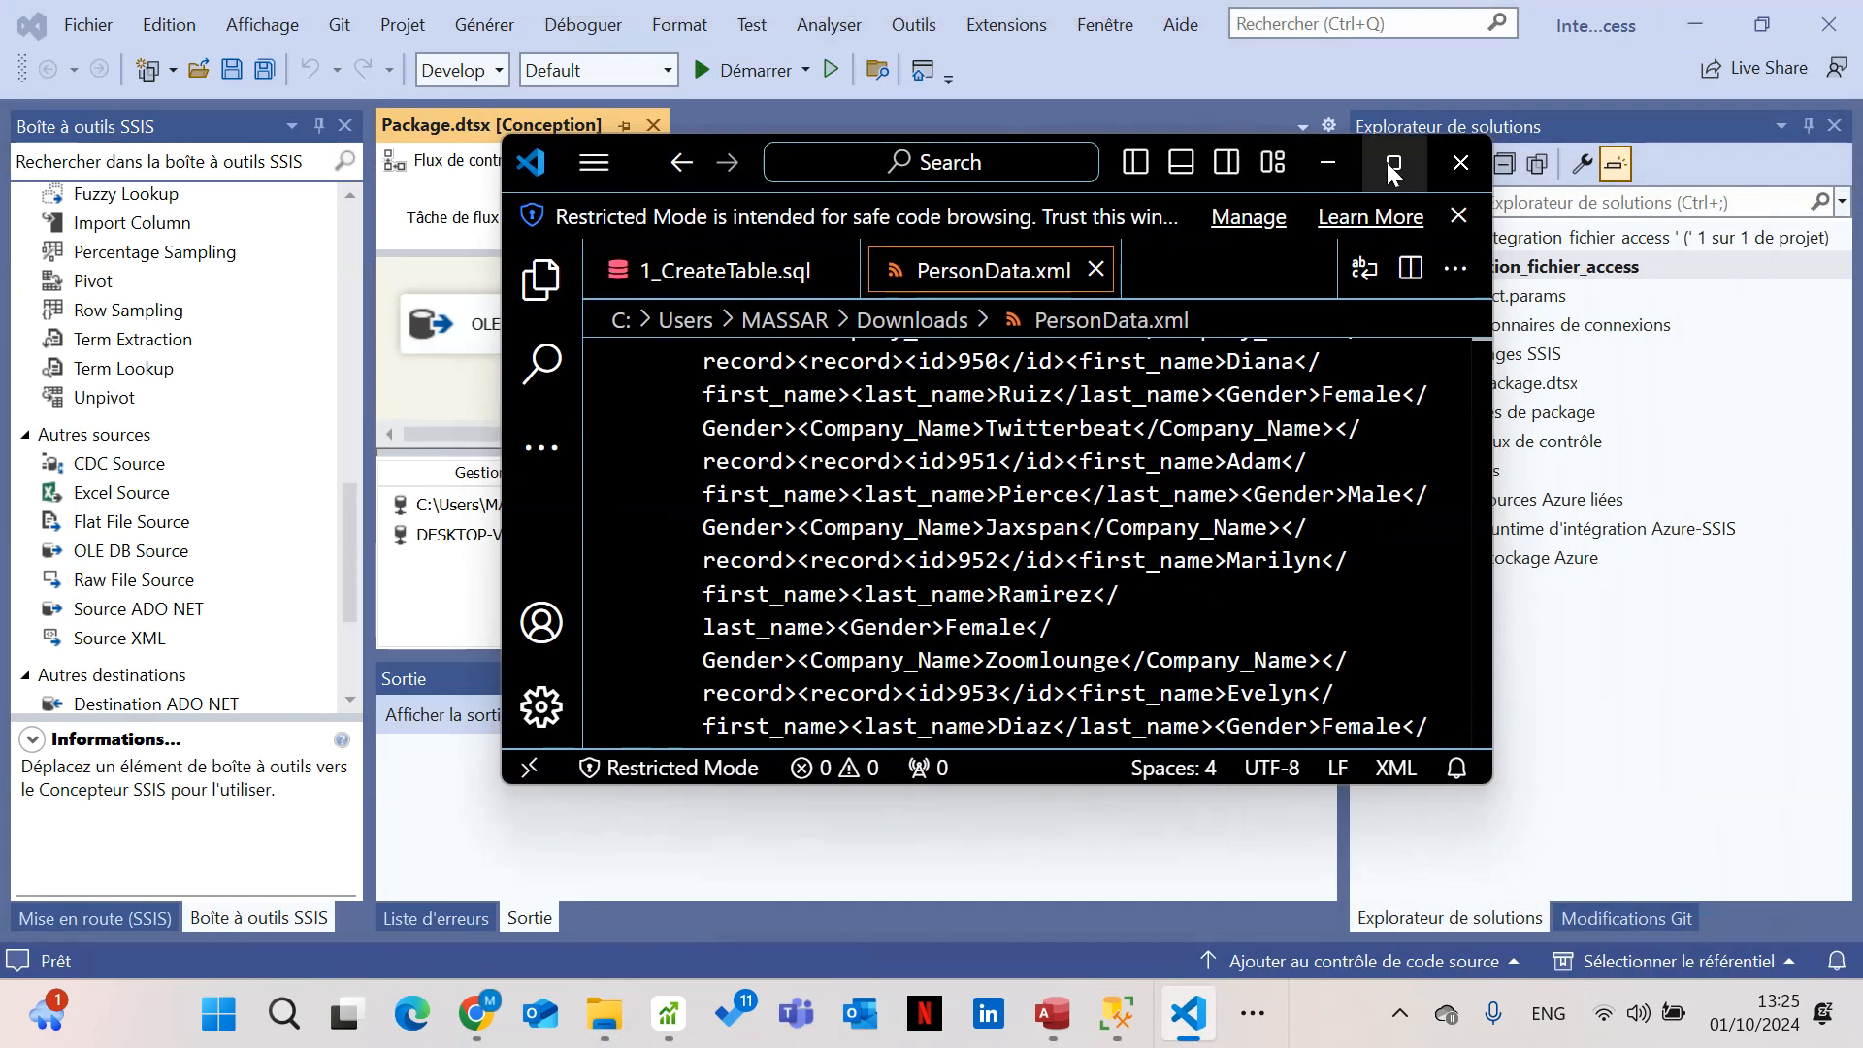
click(1392, 162)
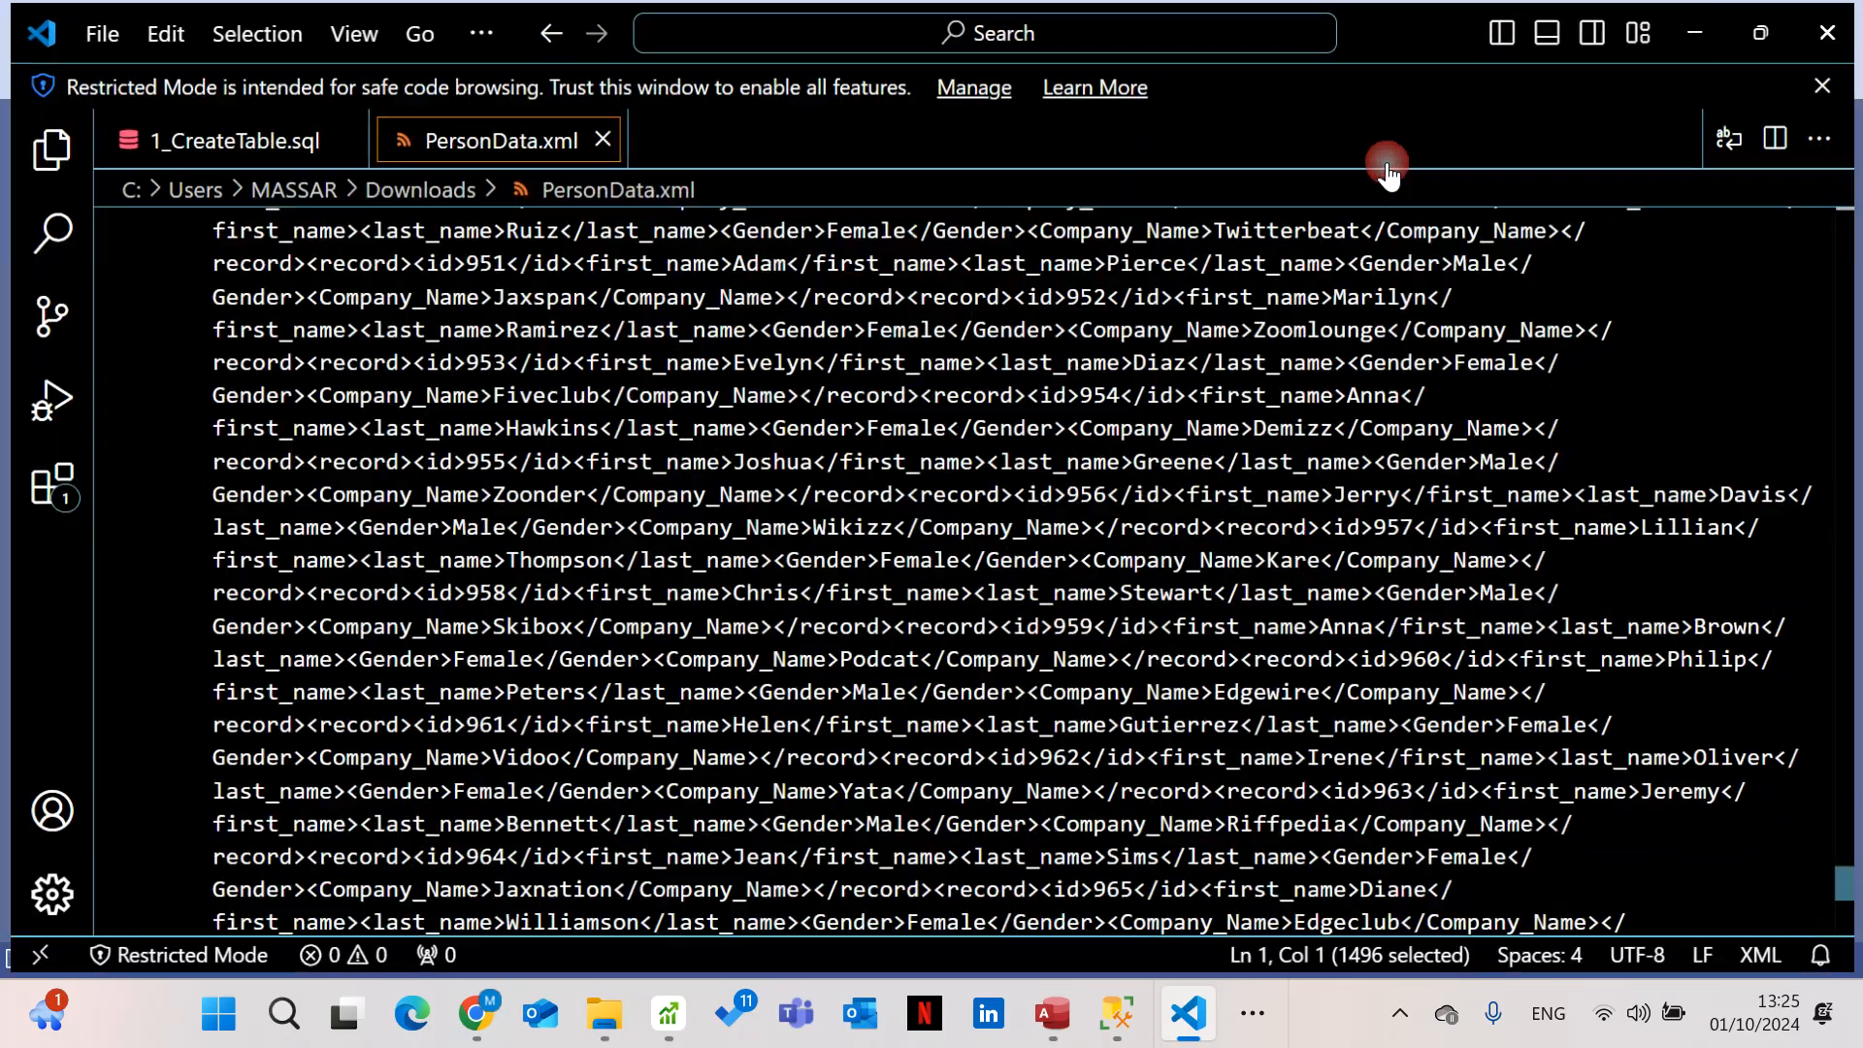
Return to the beginning of PersonData.xml and clear the existing text selection
scroll(1016, 572, up, 12)
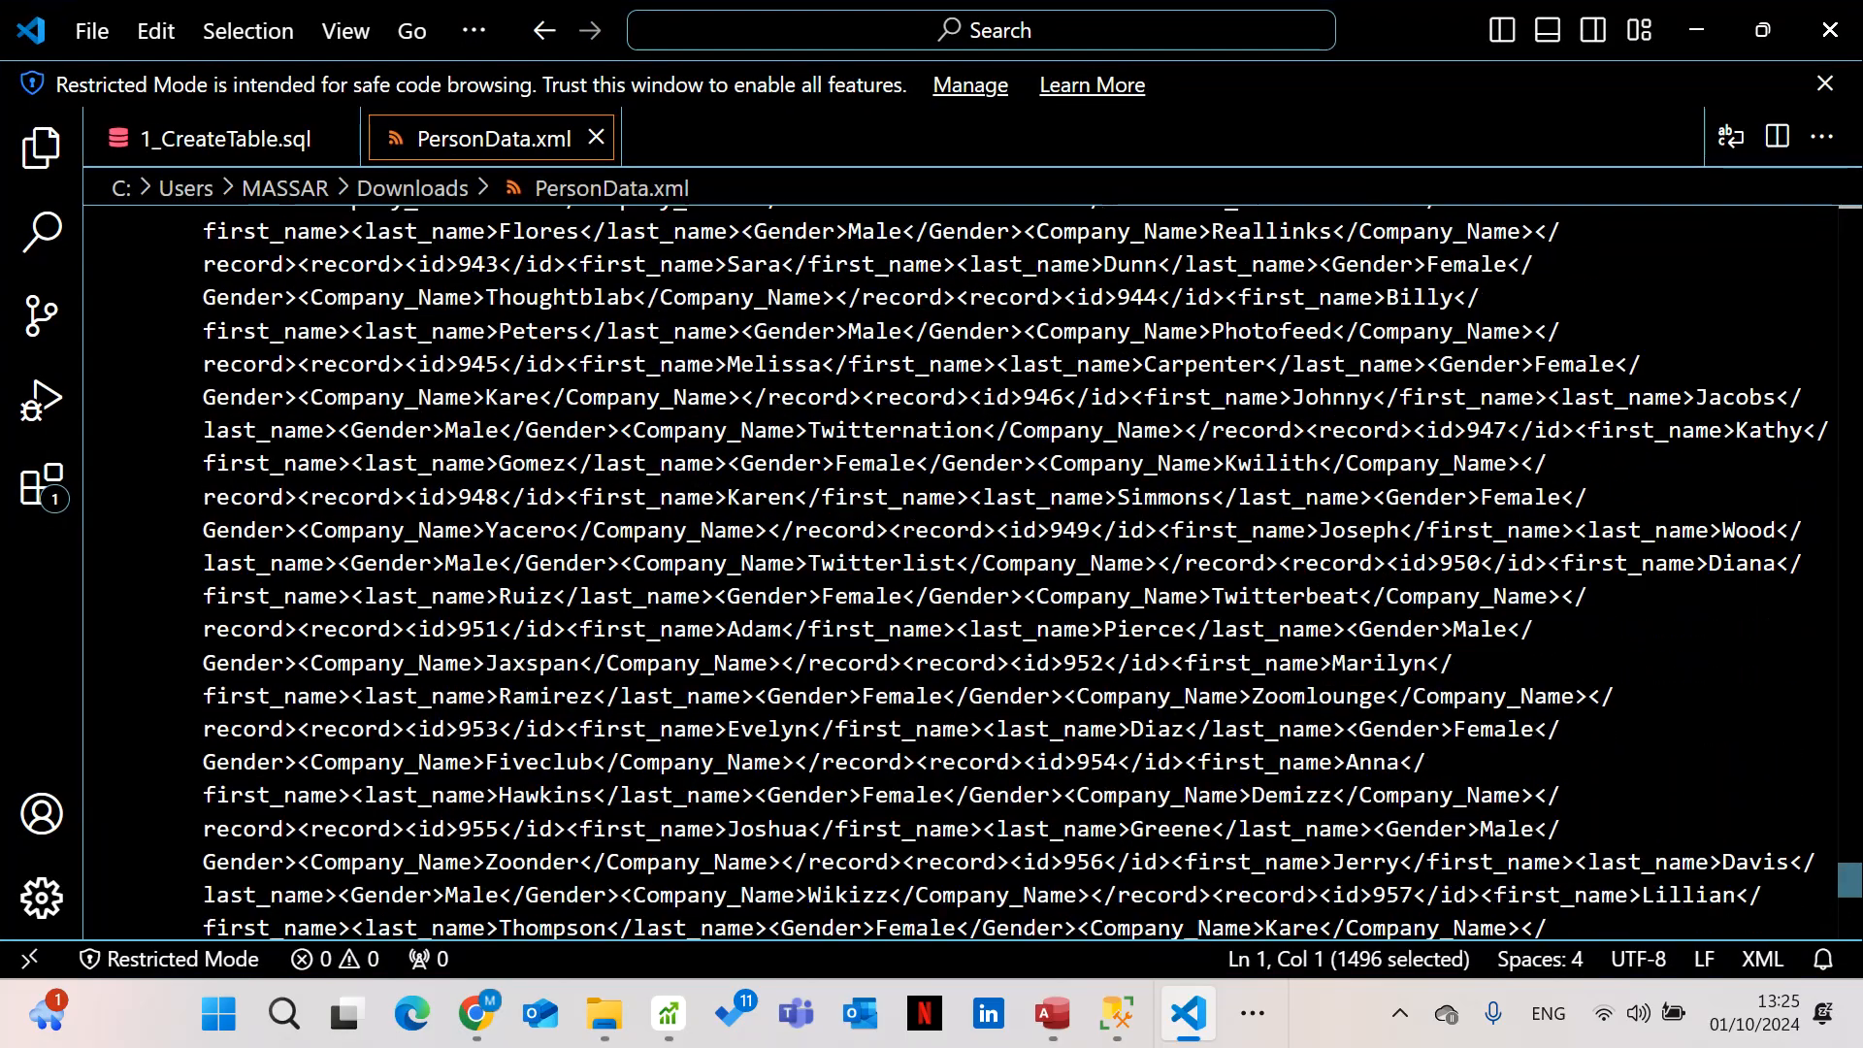
scroll(1016, 573, up, 15)
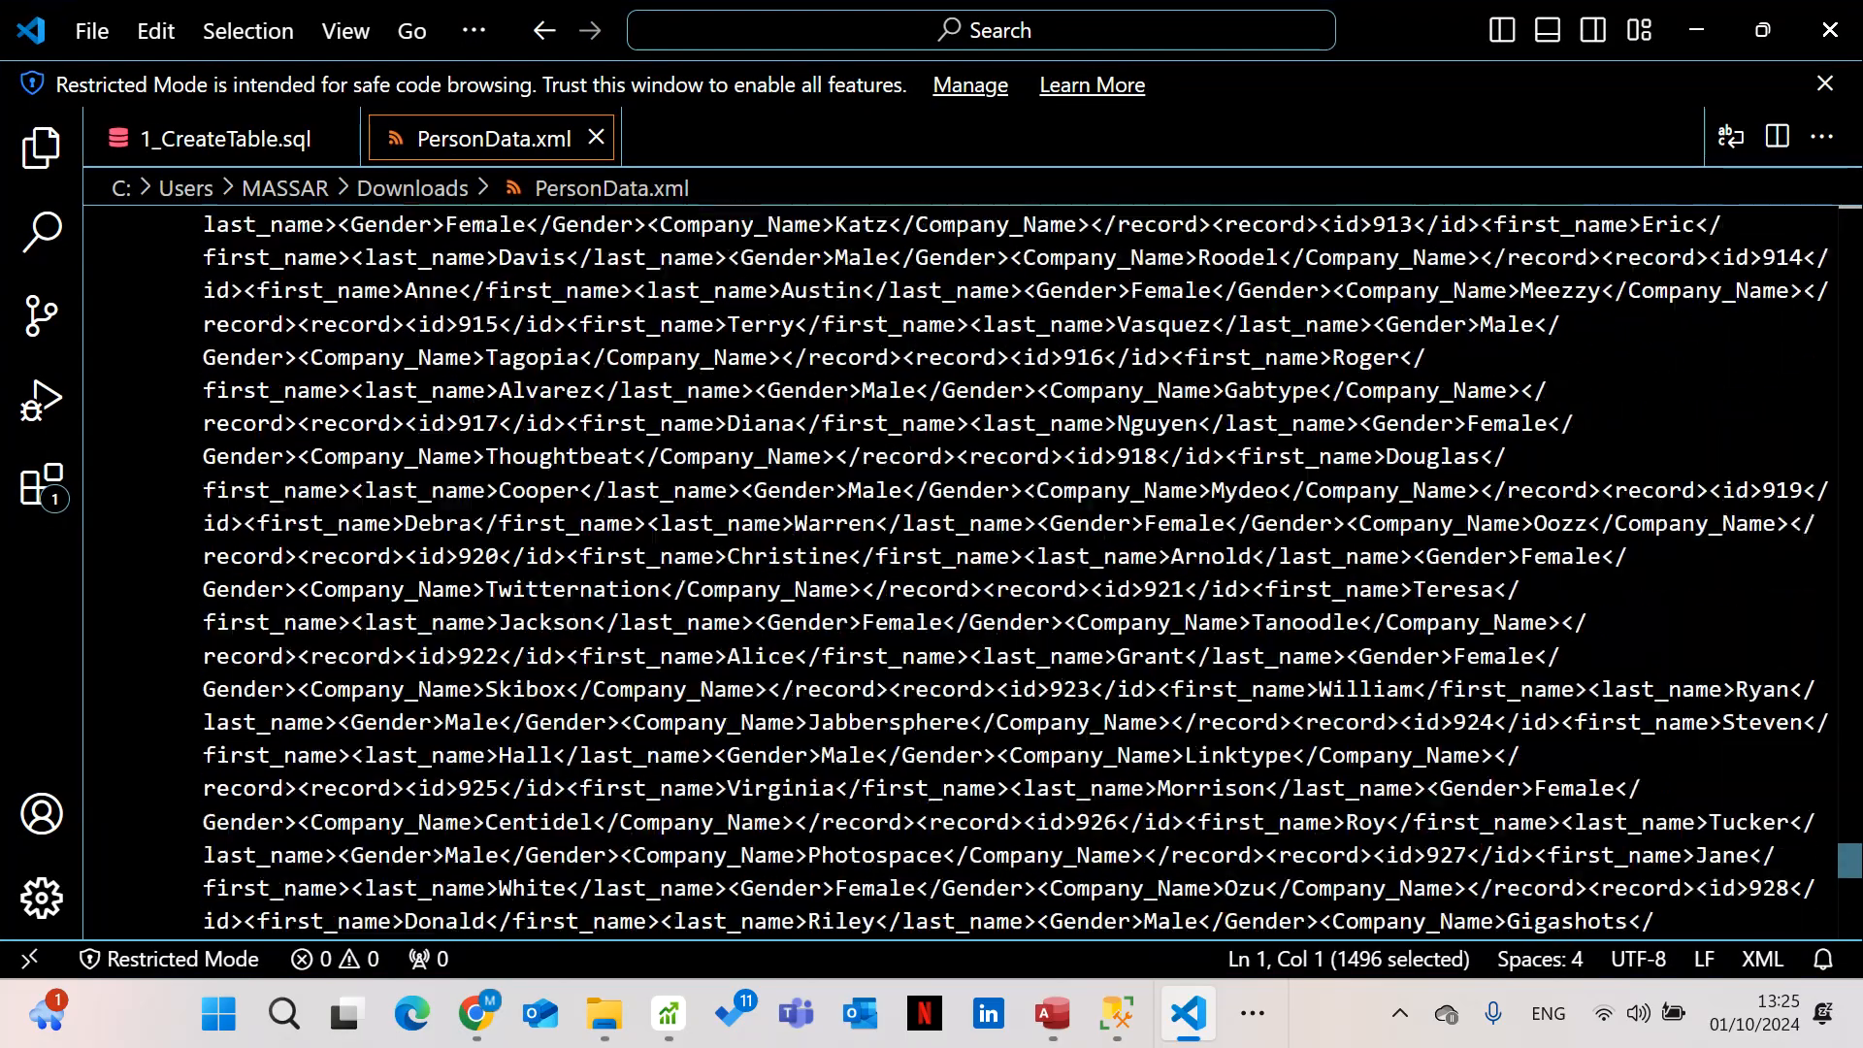
scroll(1849, 824, up, 4)
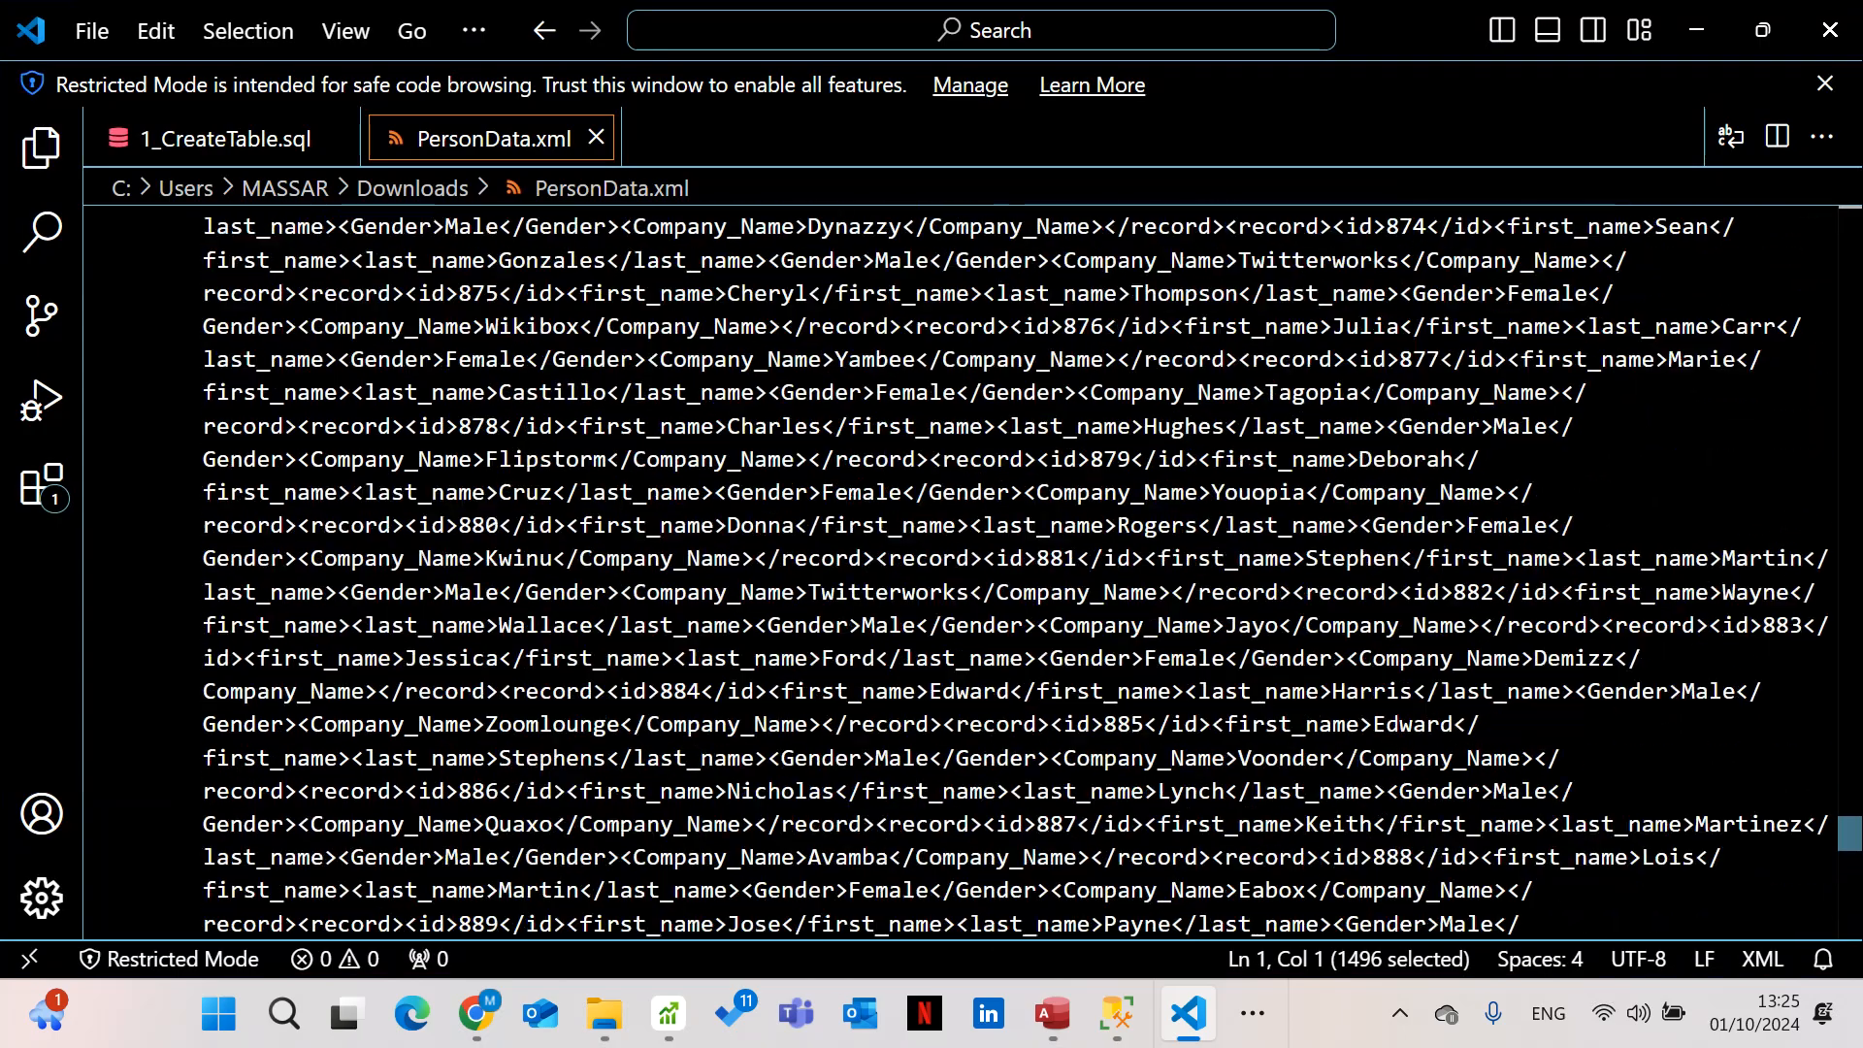
drag(1849, 832, 1807, 189)
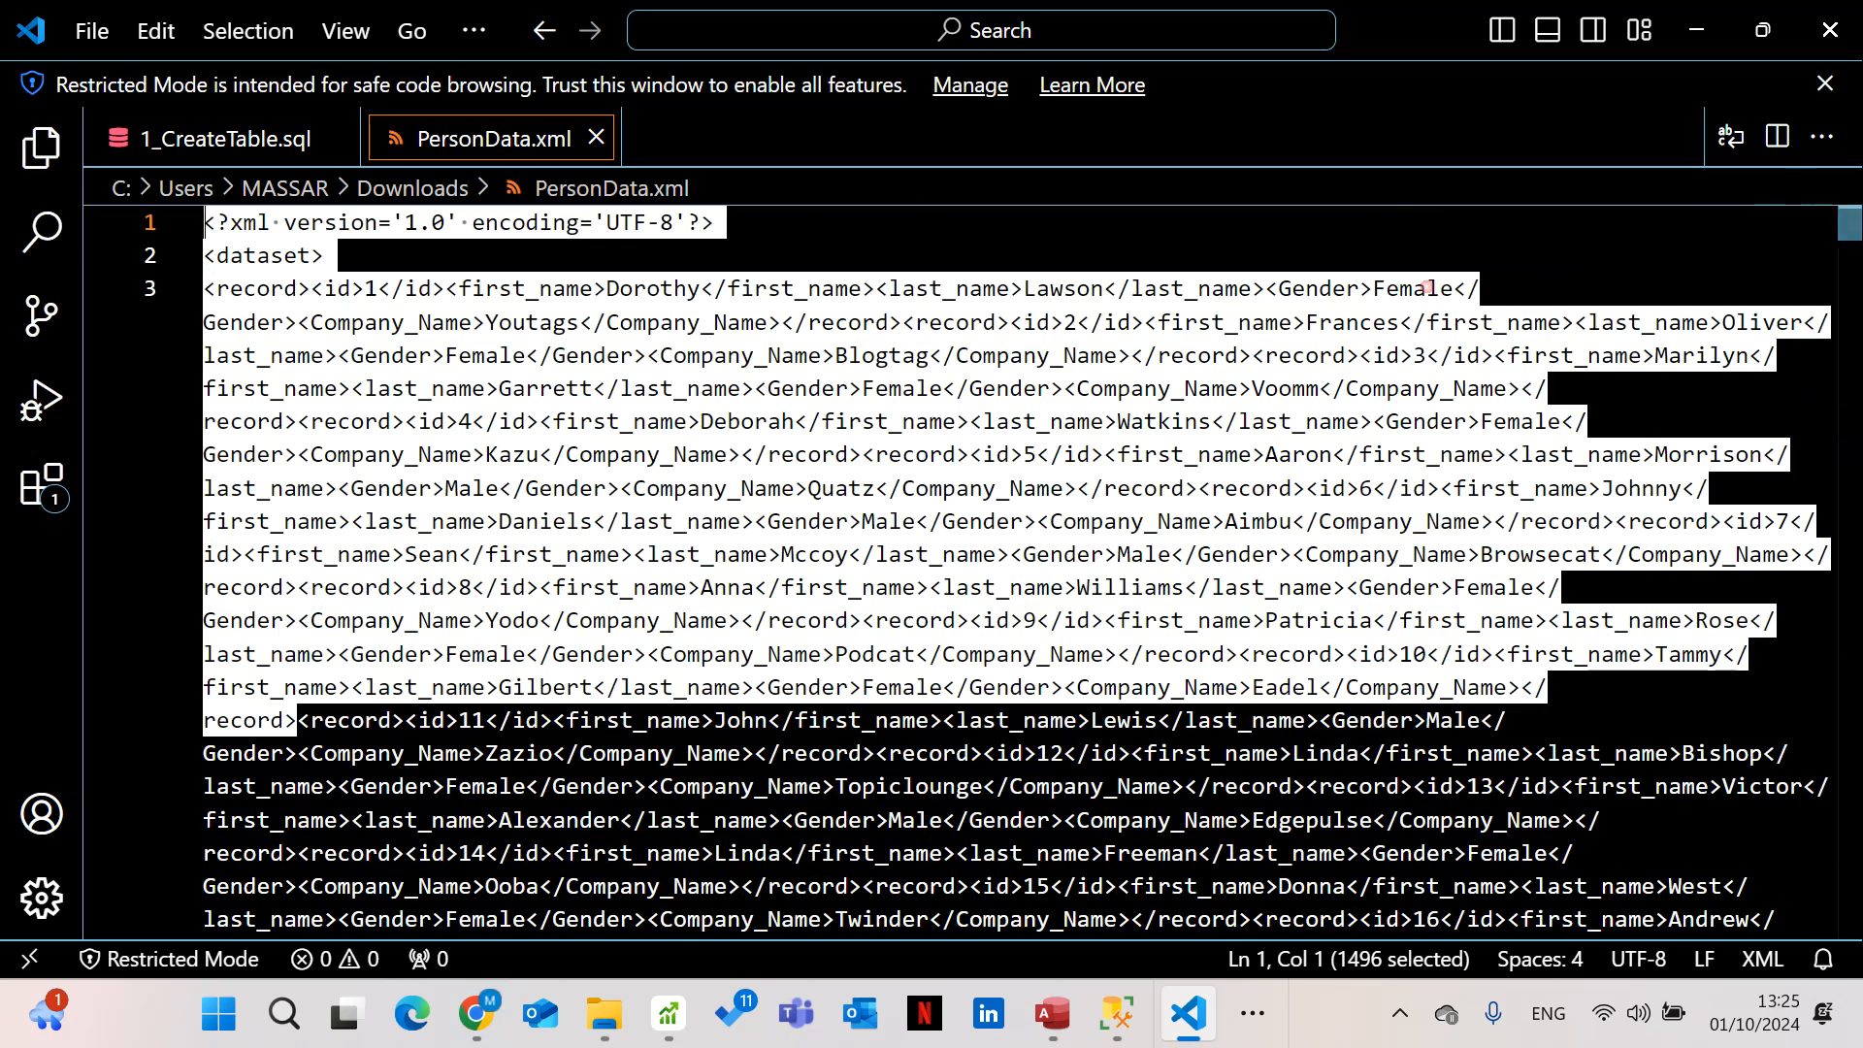
click(1475, 254)
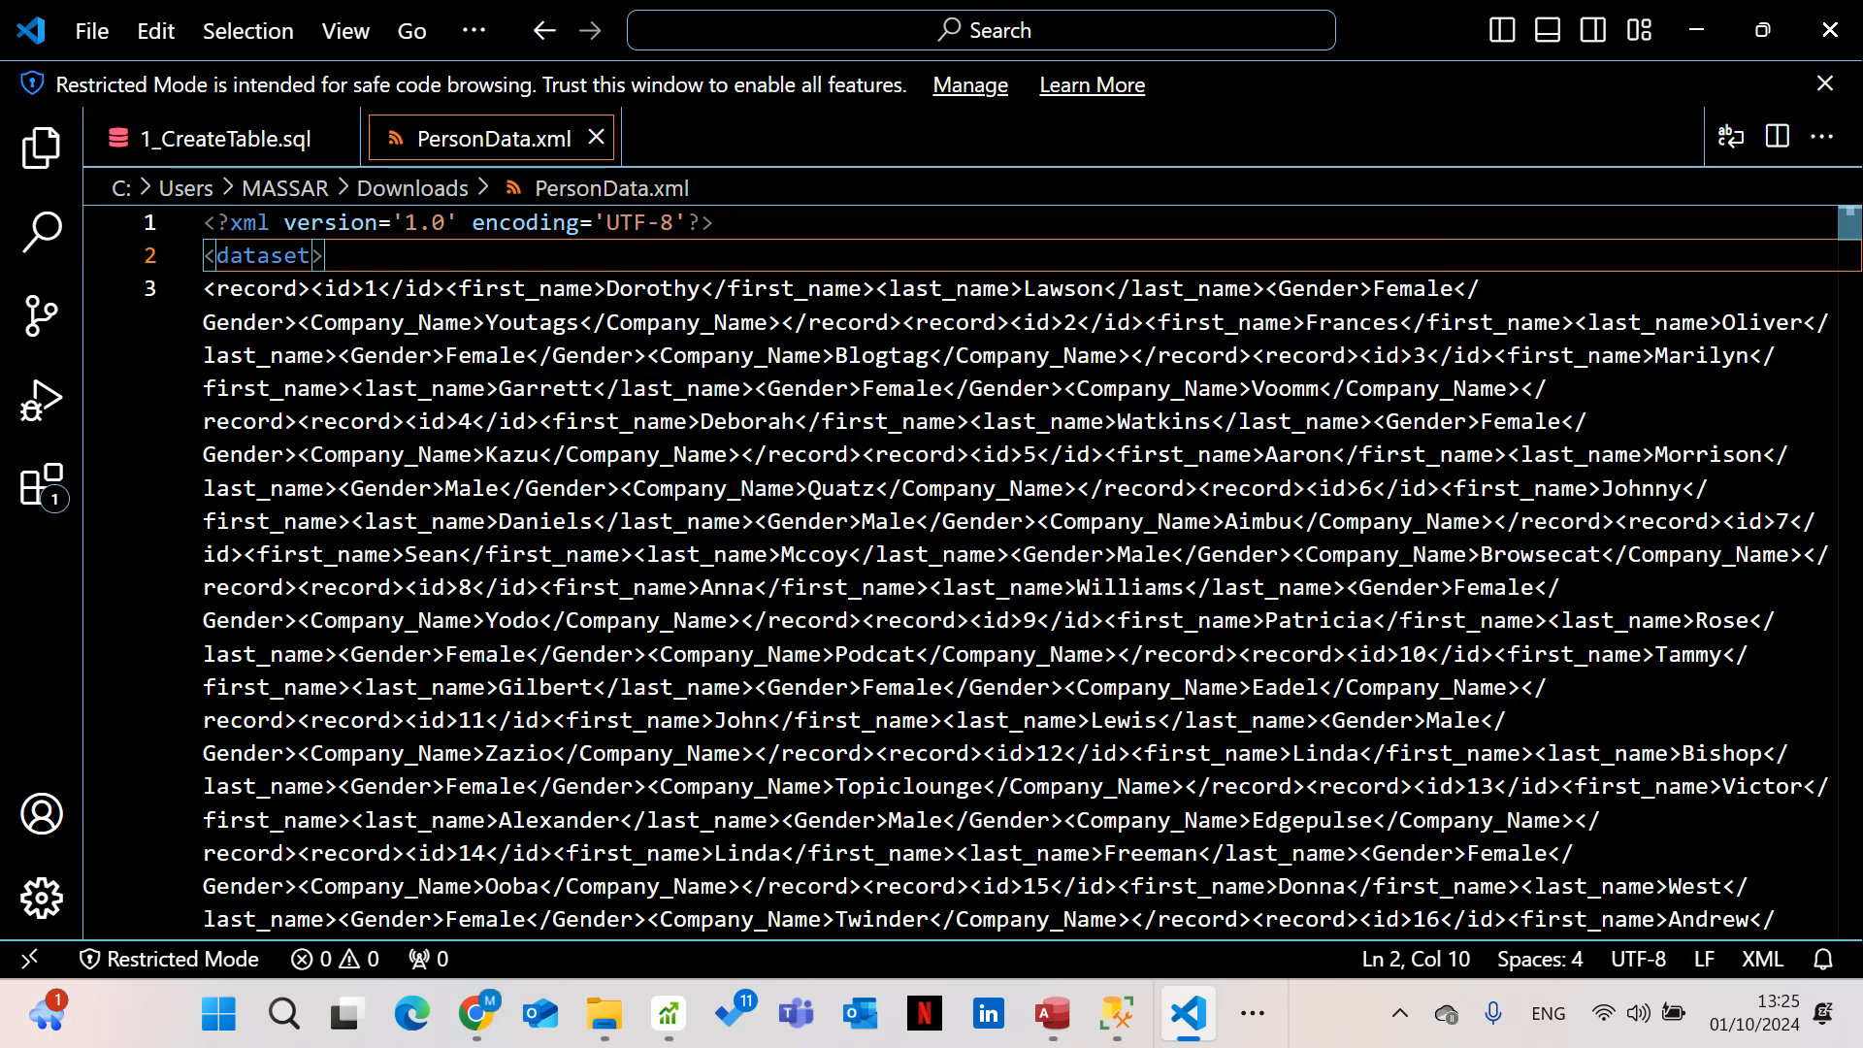
Examine the first record's opening tag and highlight its id element, from the opening tag through the closing tag
click(299, 289)
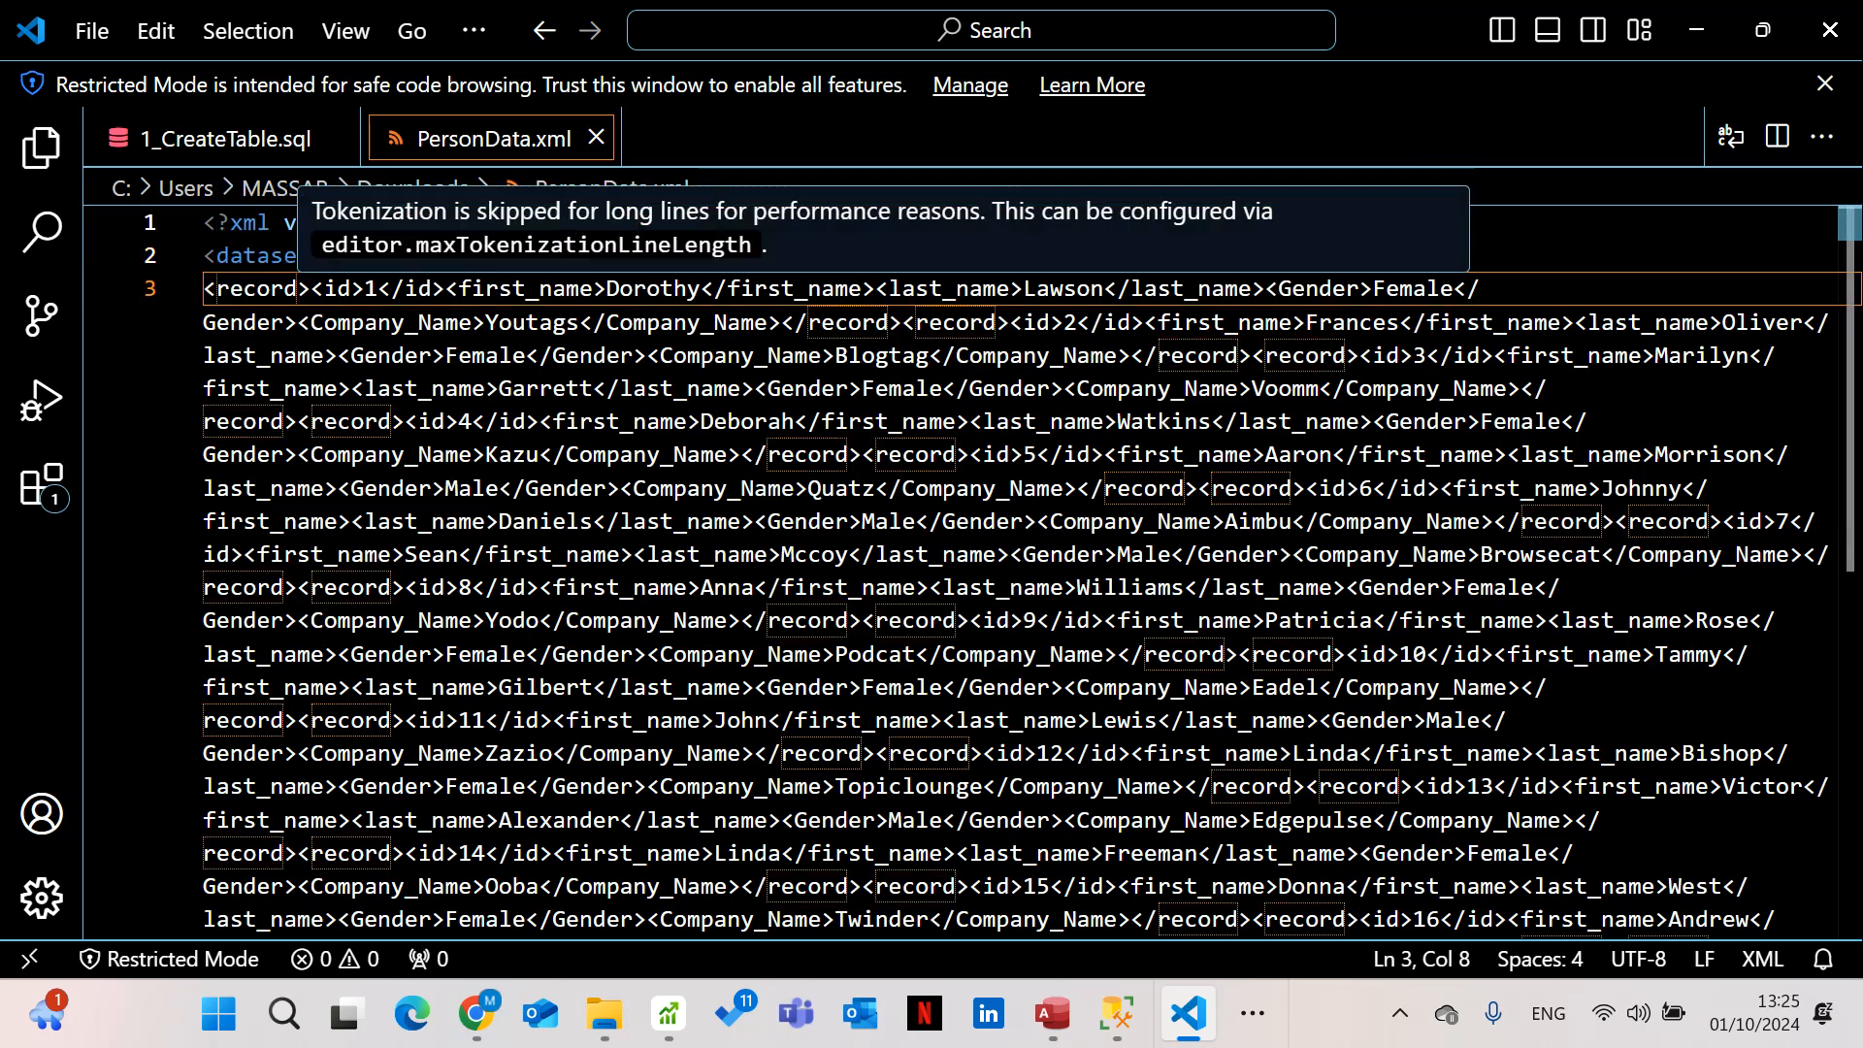
click(313, 288)
drag(313, 288, 379, 289)
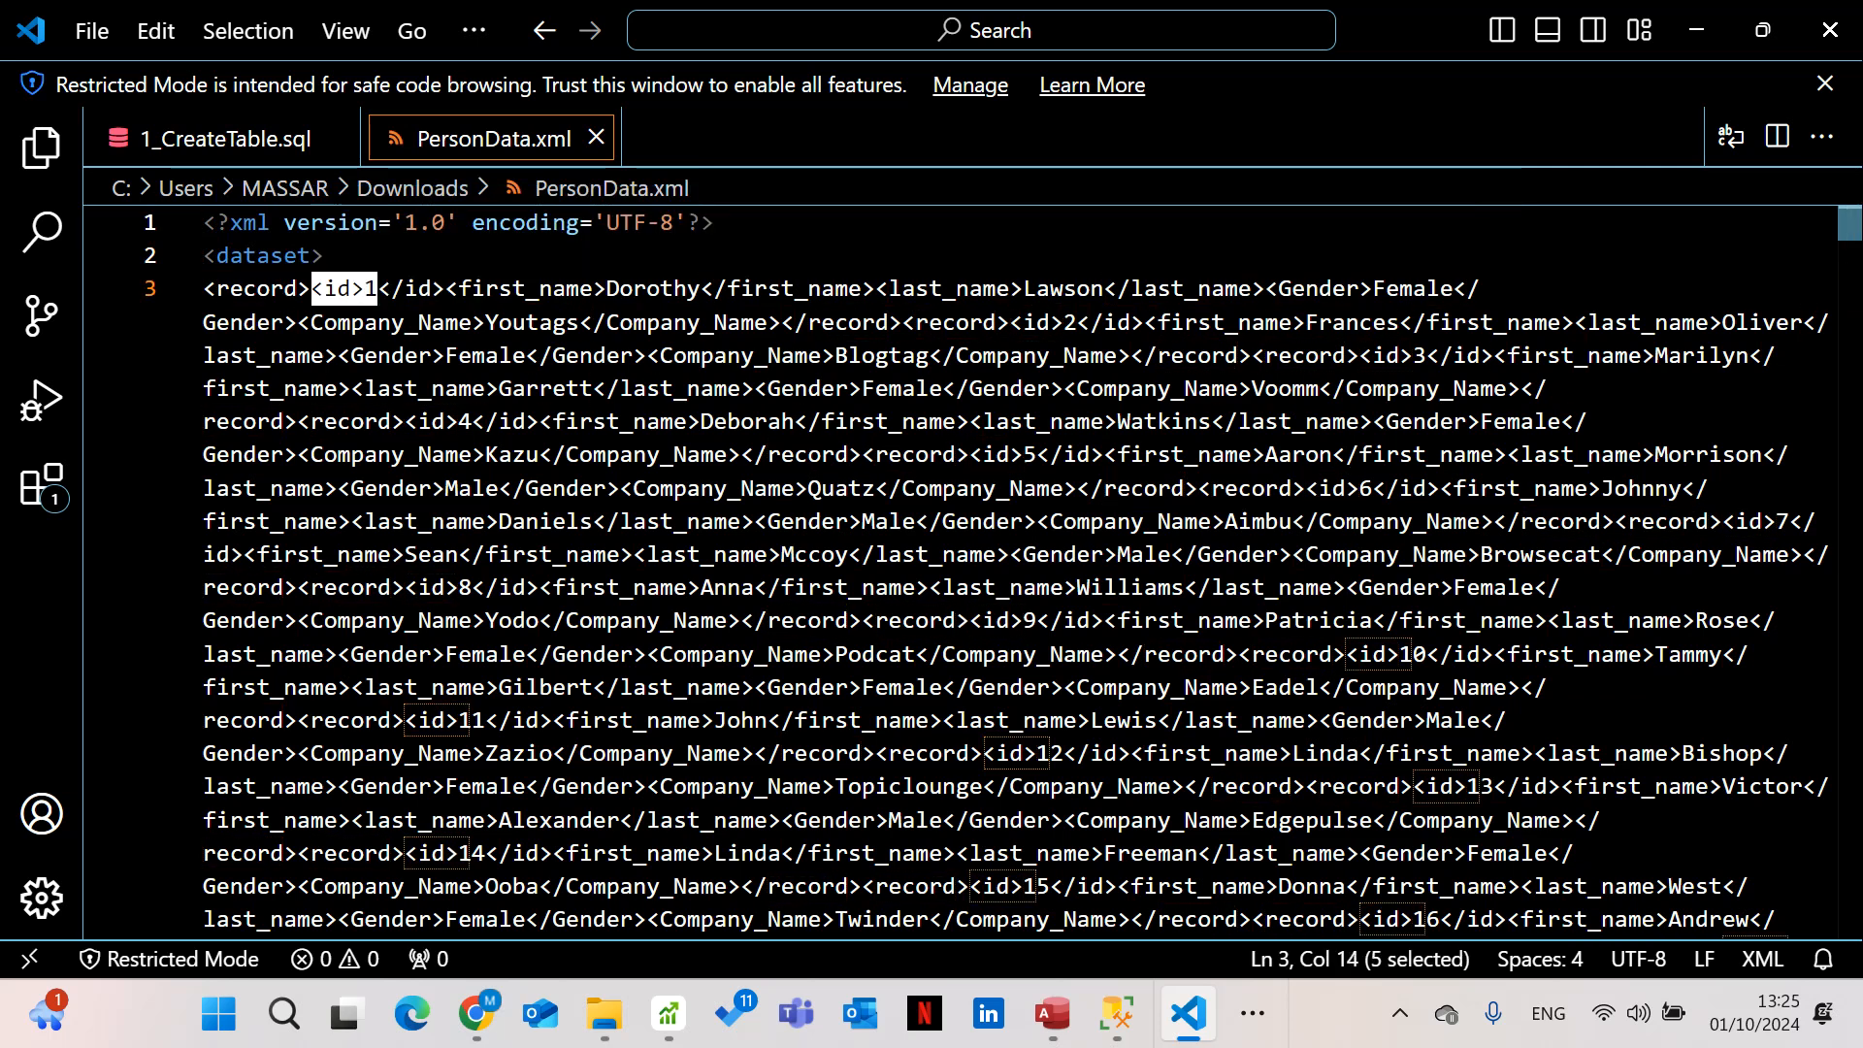
key(shift+Left)
key(shift+Left)
key(shift+Right)
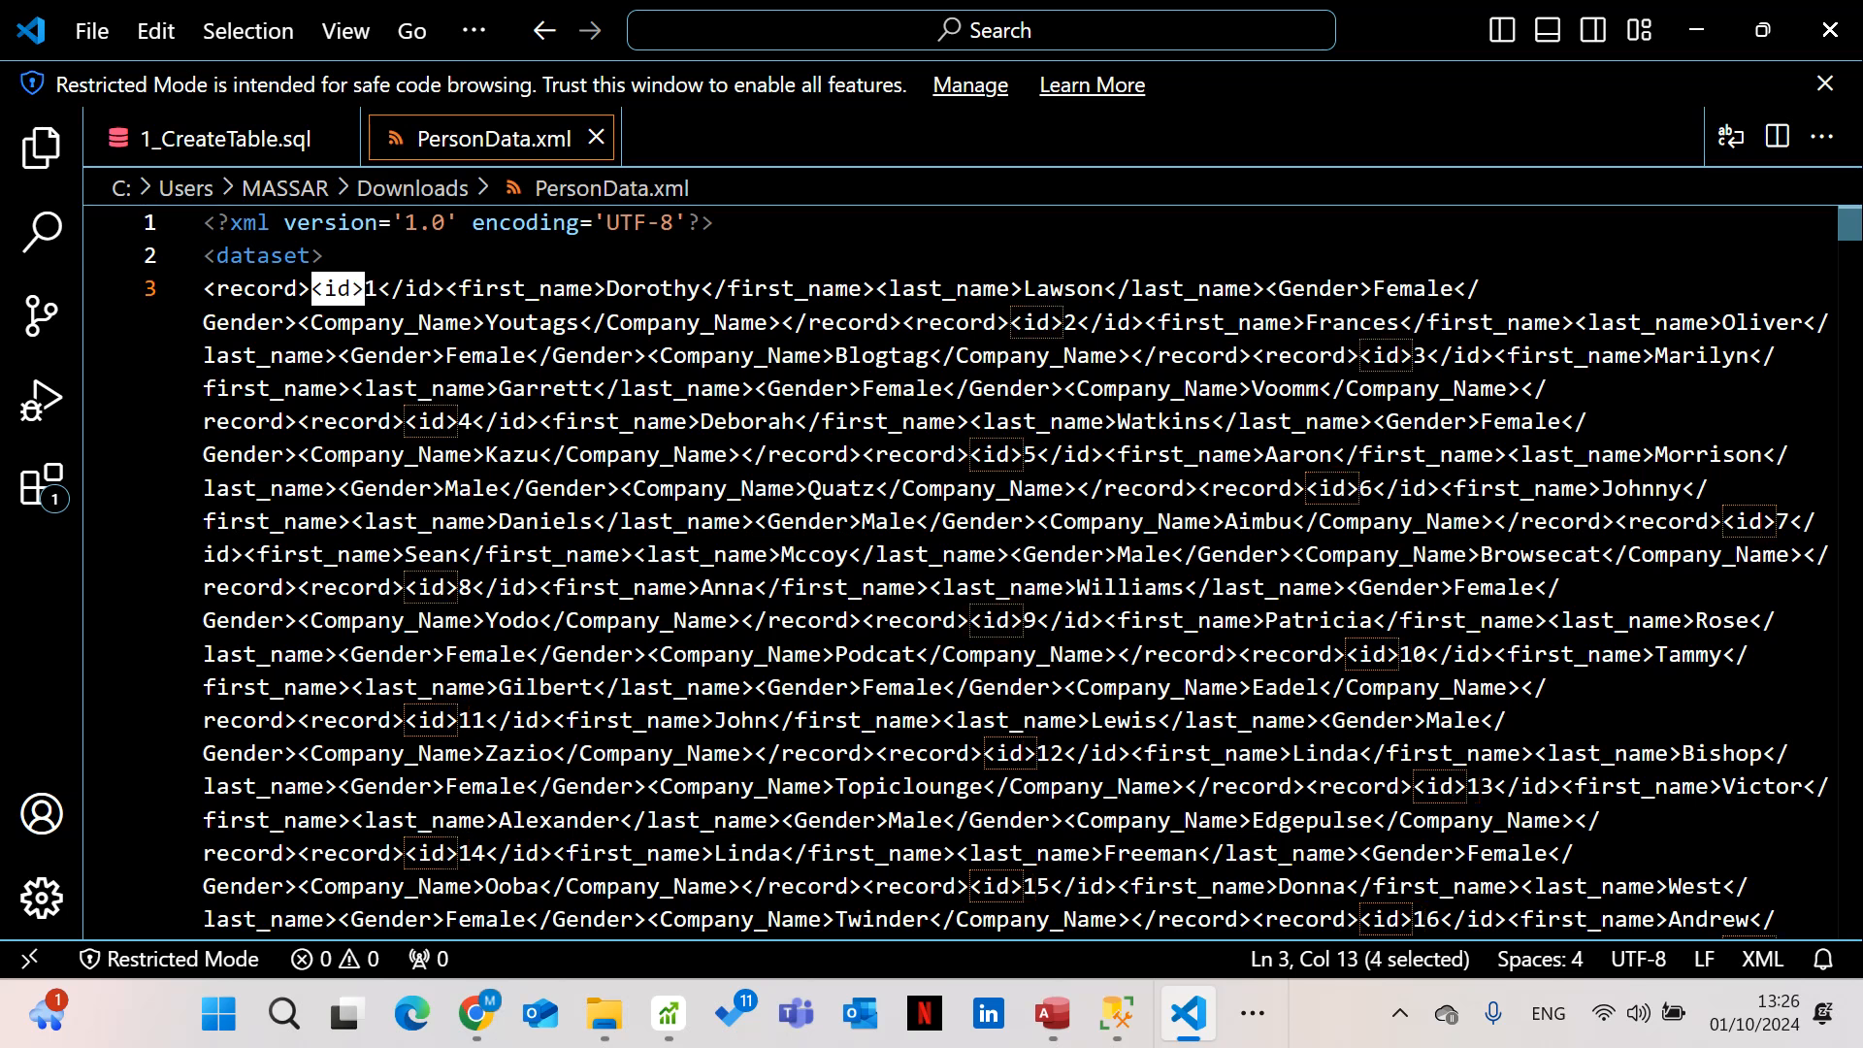
key(shift+Right)
key(shift+Right)
key(shift+Right)
key(shift+Right)
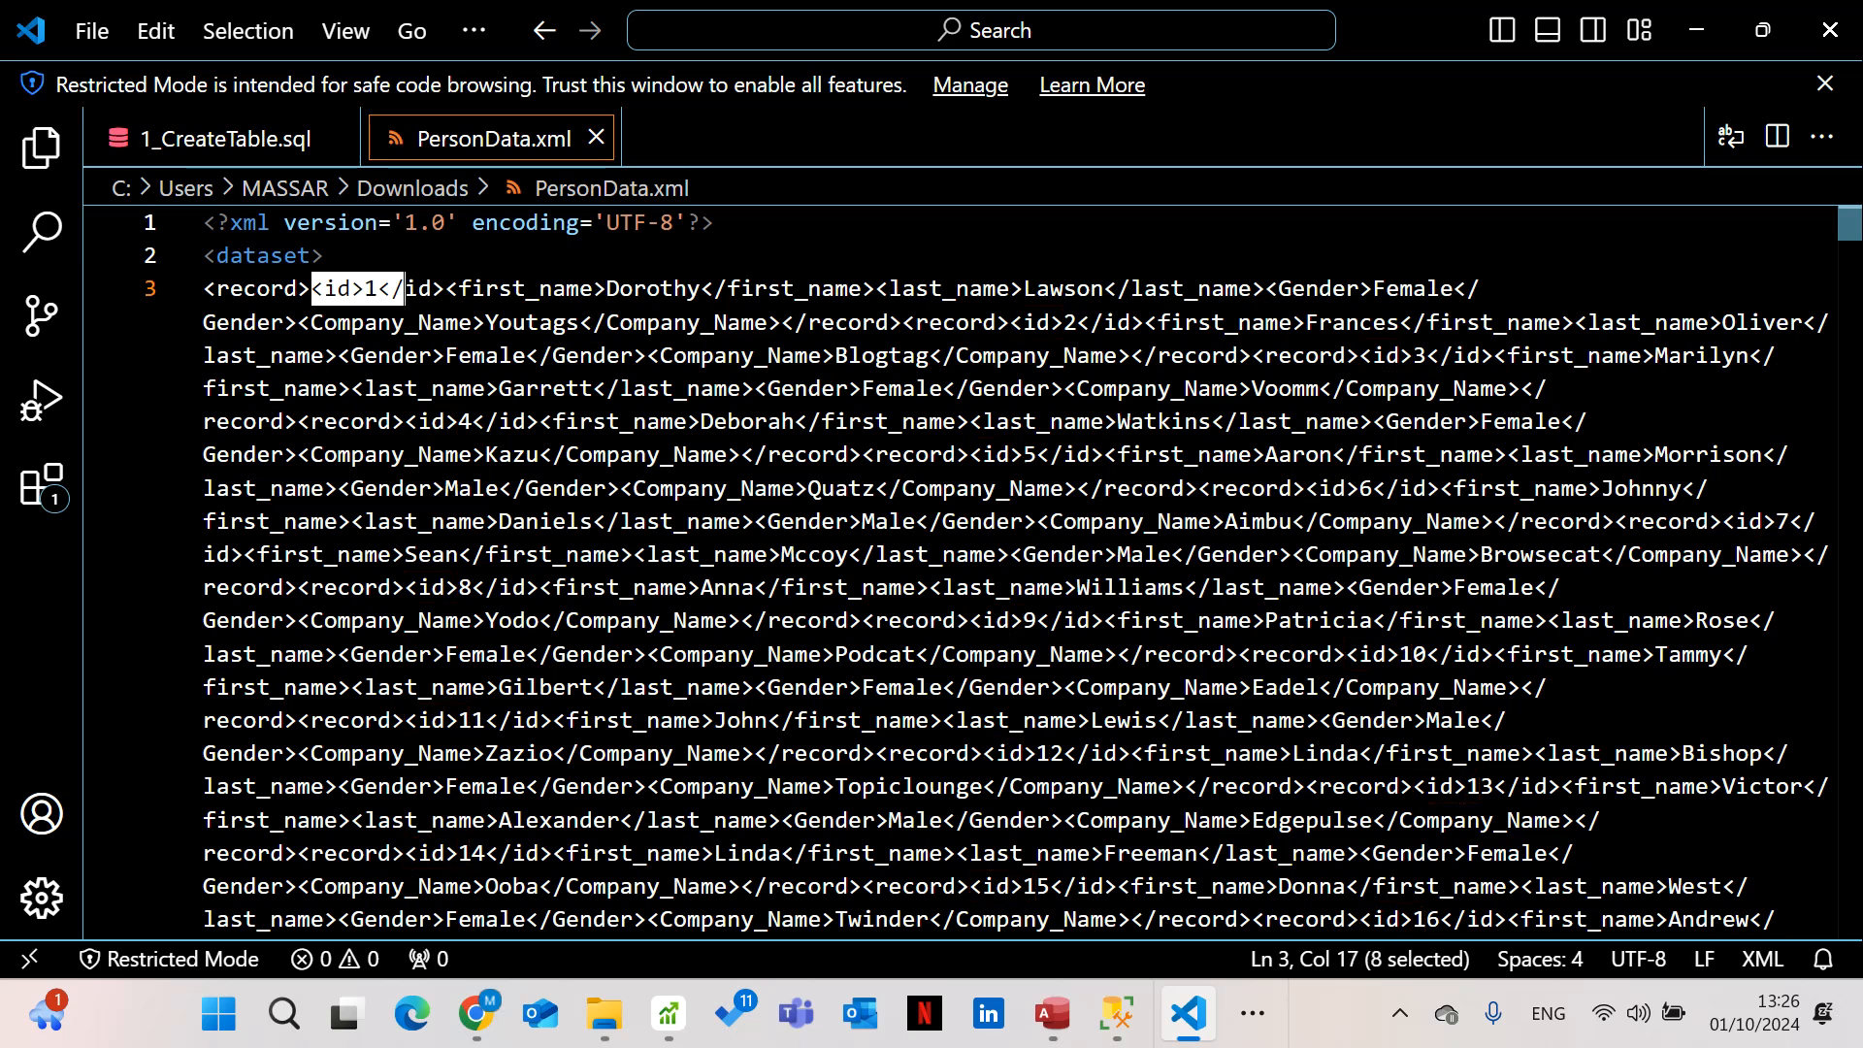
key(shift+Right)
key(shift+Right)
drag(446, 289, 378, 289)
click(446, 290)
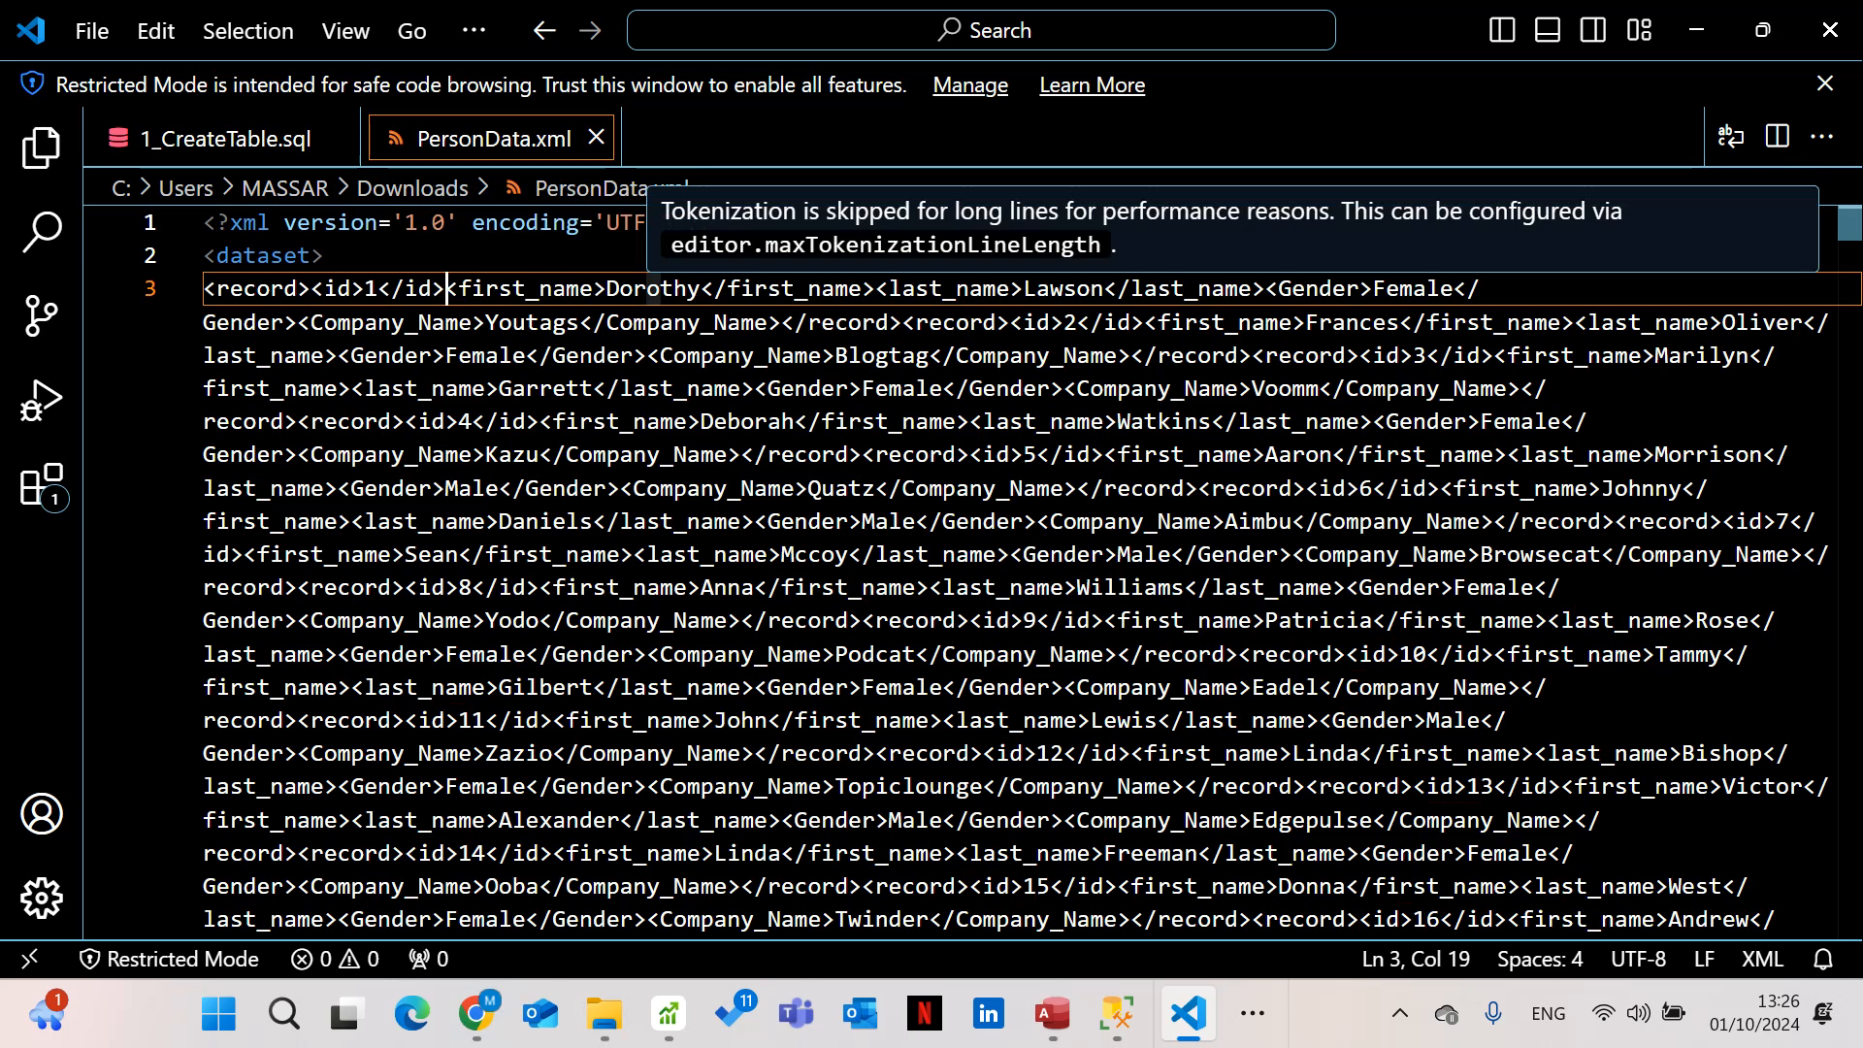
Highlight the first_name element of the first record, including its closing tag
drag(446, 289, 859, 289)
click(647, 290)
click(699, 289)
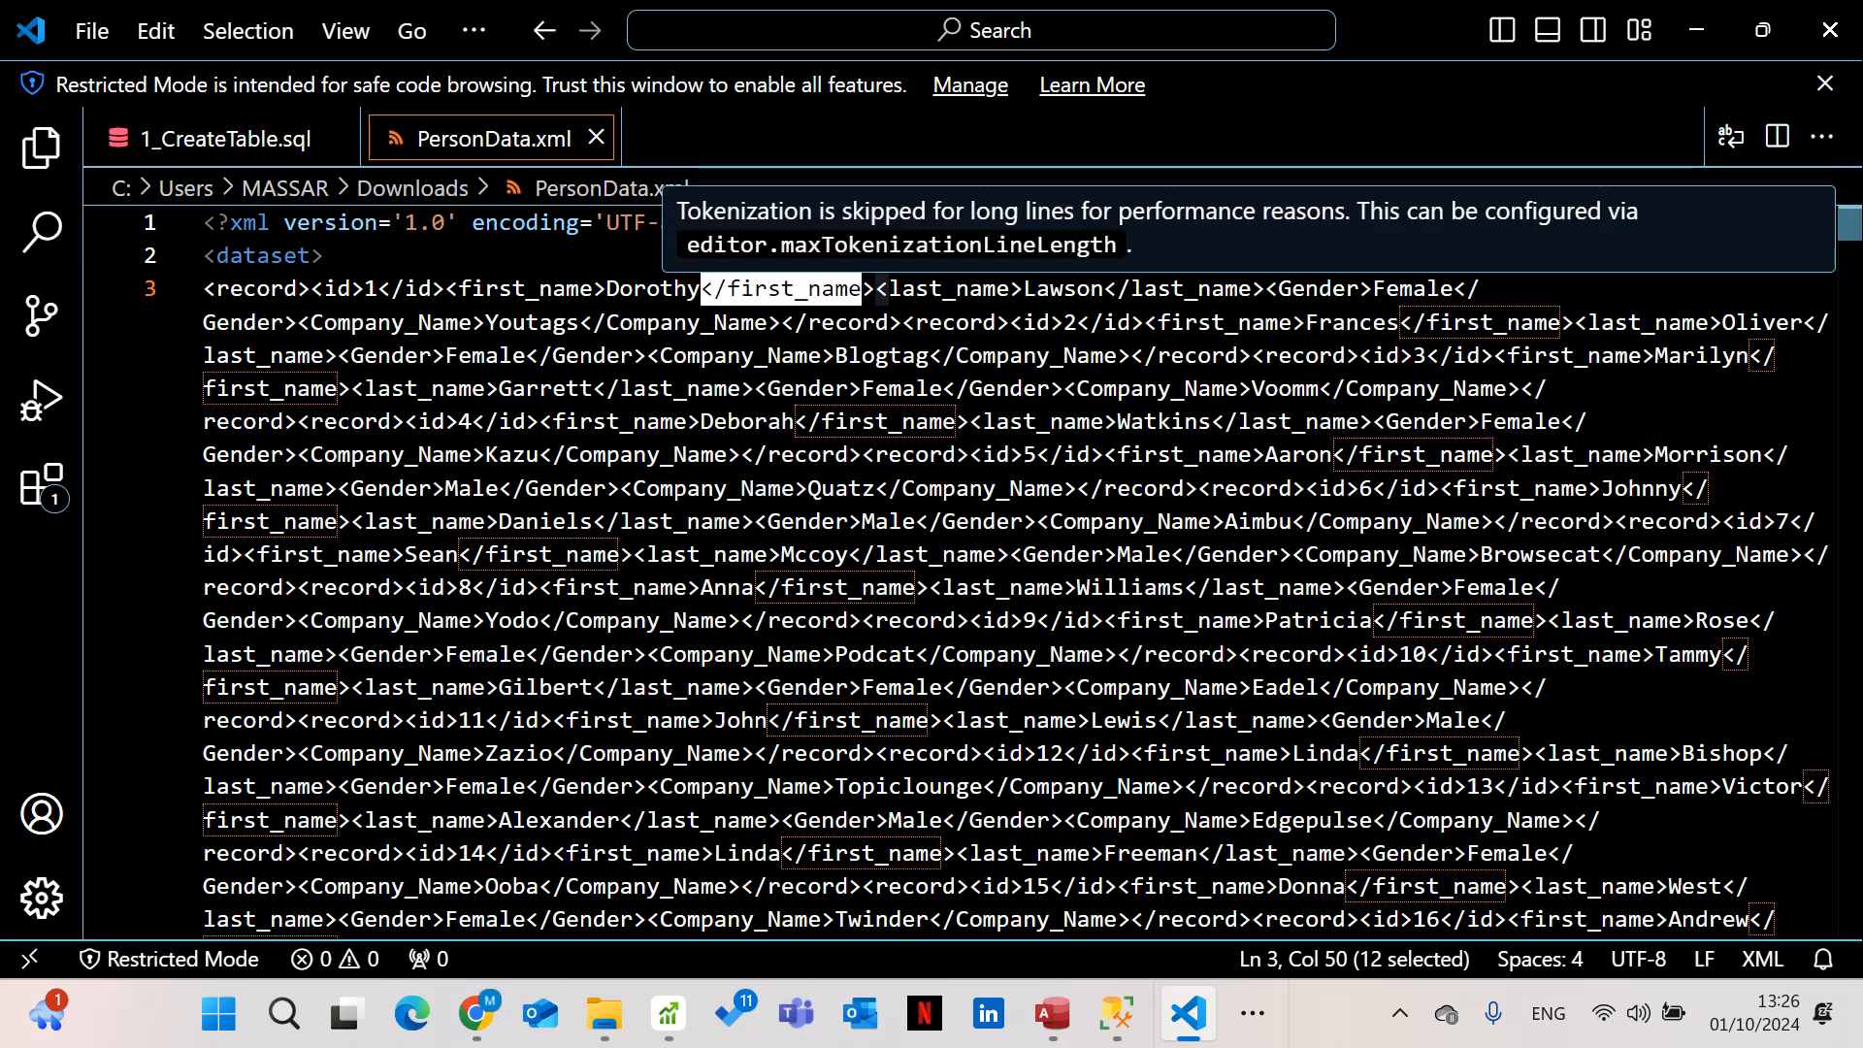
Highlight the opening last_name tag of the first record, followed by the value it contains
drag(876, 289, 1024, 289)
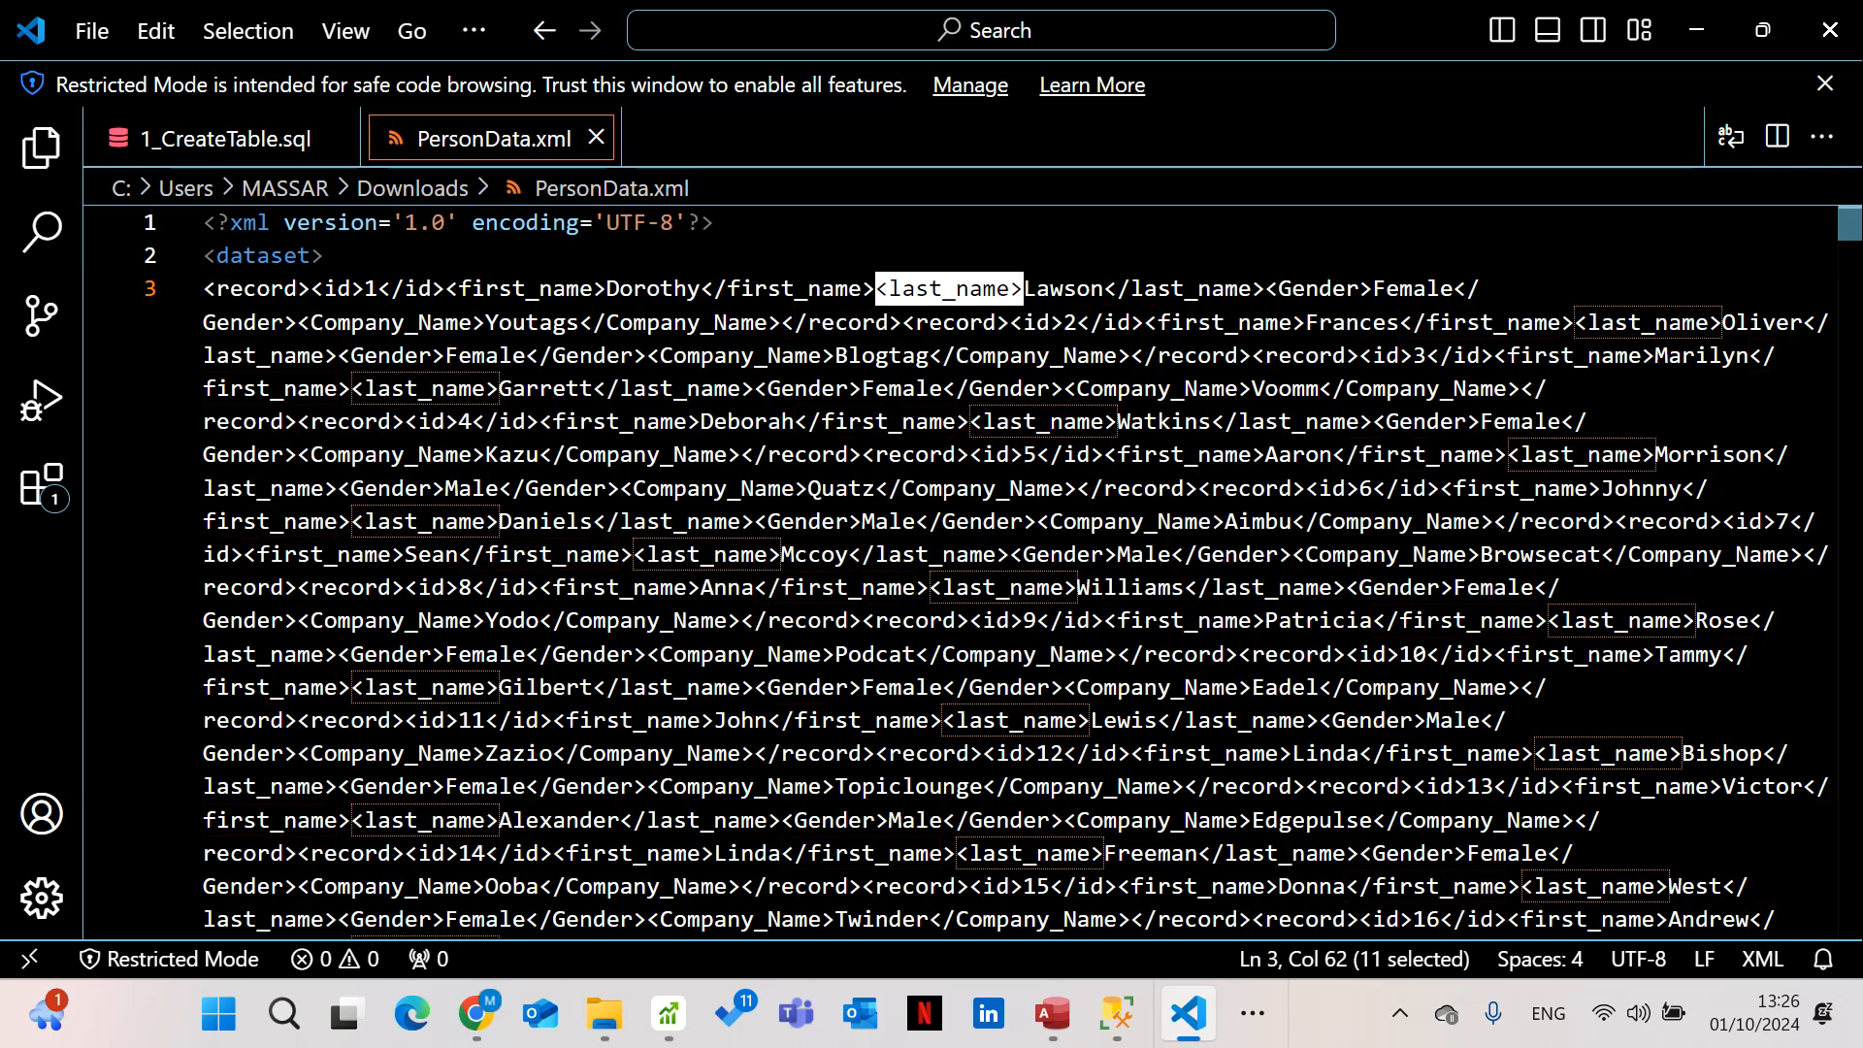
key(shift+Right)
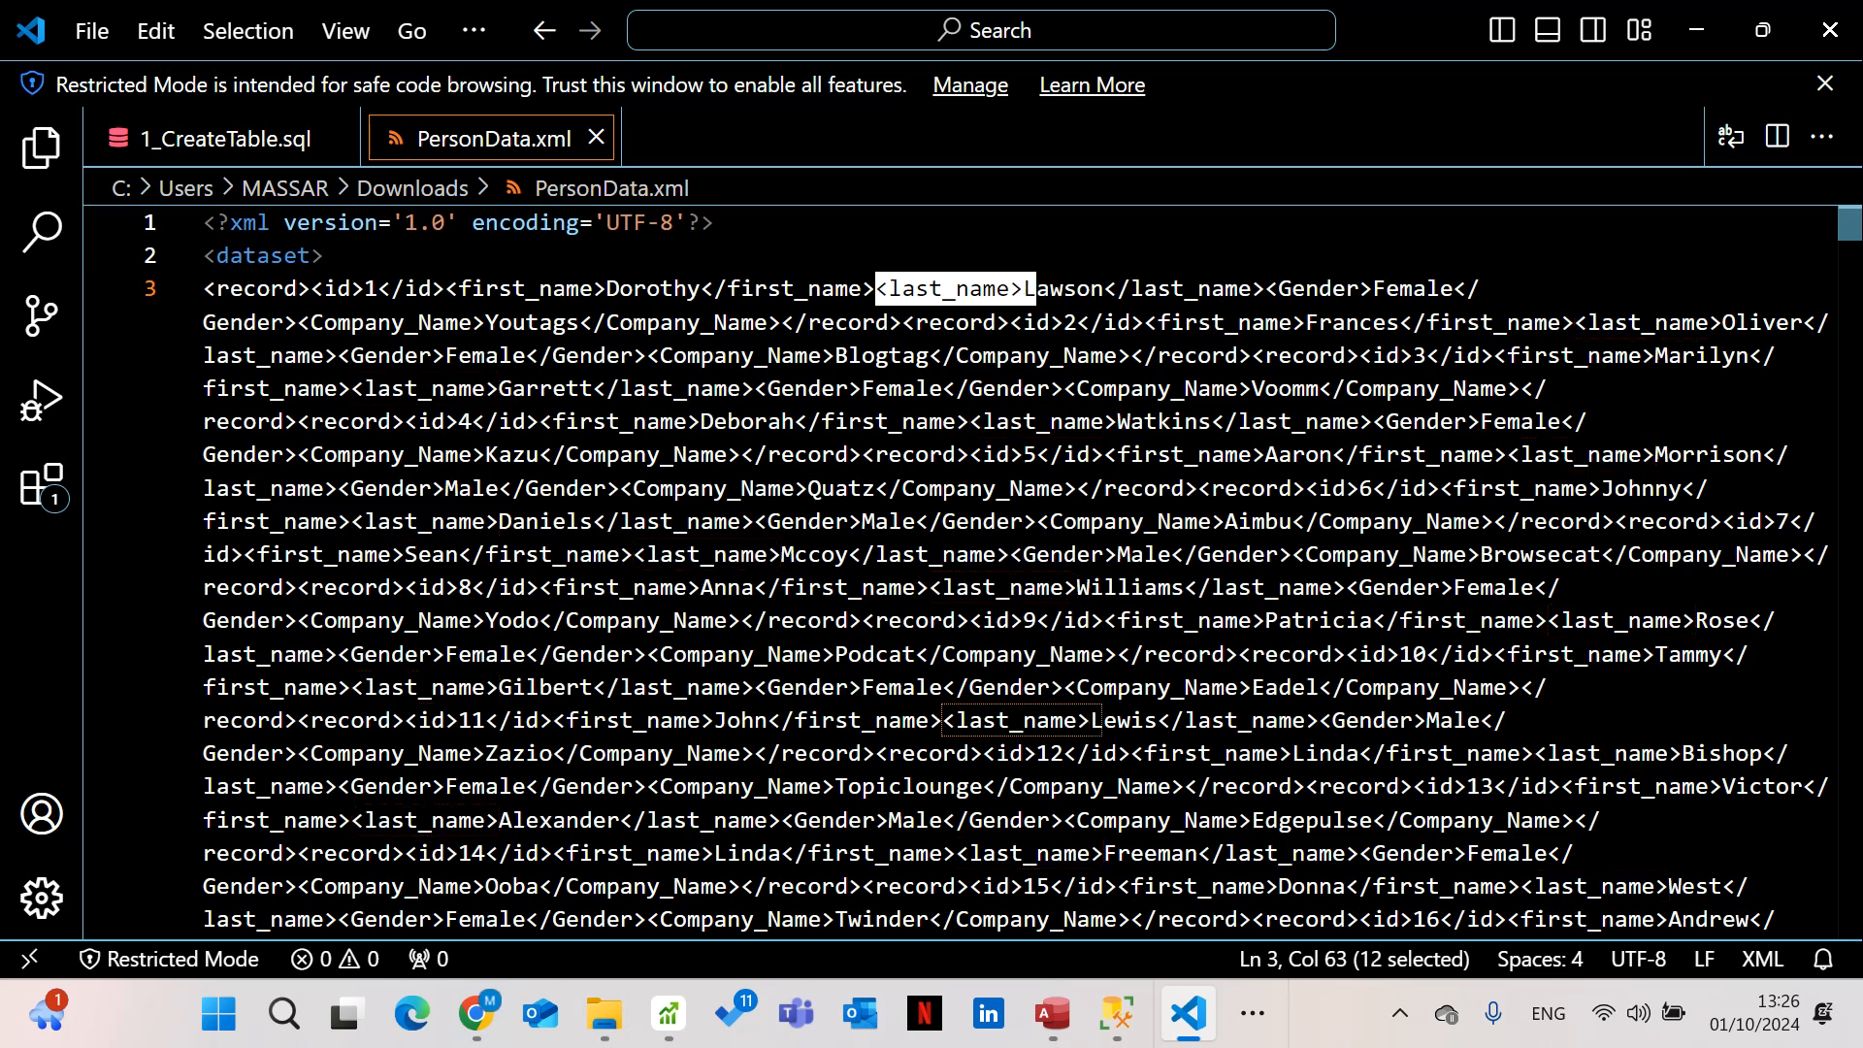
key(Right)
key(Left)
key(shift+Right)
key(shift+Right)
key(shift+Right)
key(shift+Right)
key(shift+Right)
key(shift+Right)
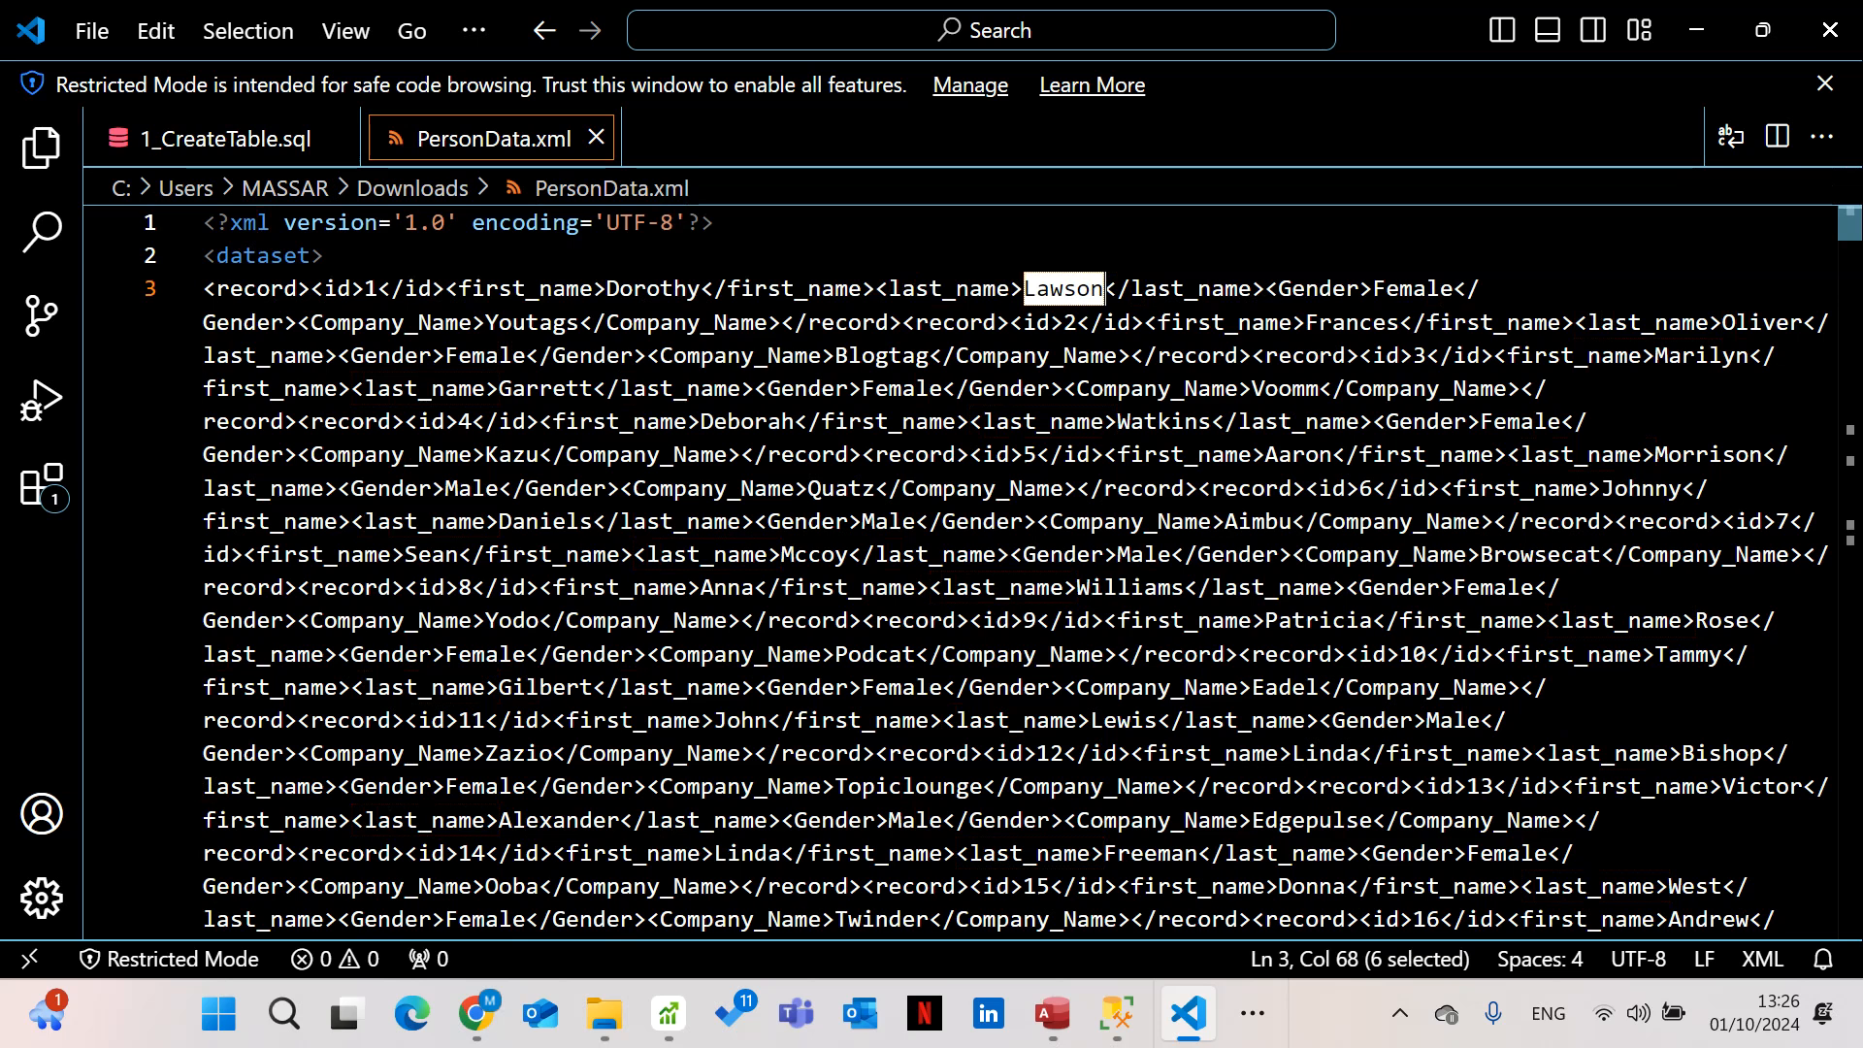
drag(1064, 288, 1199, 291)
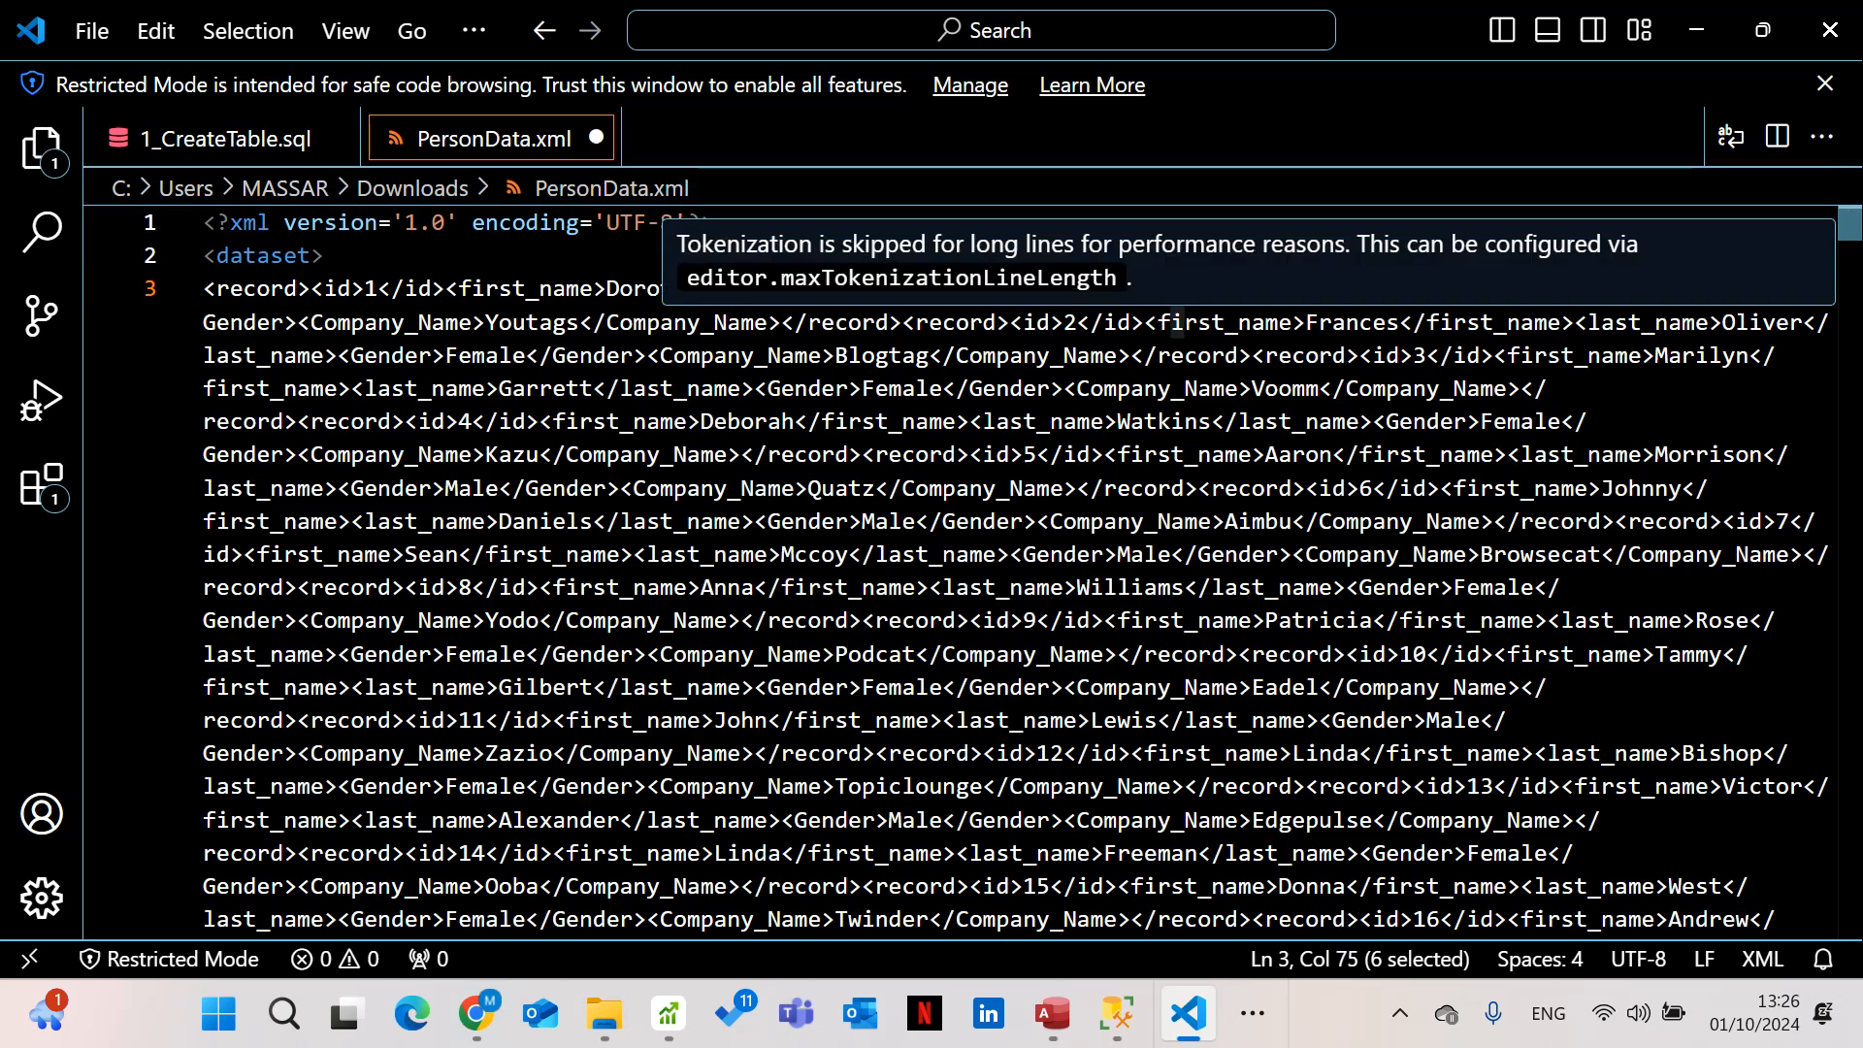
click(1176, 353)
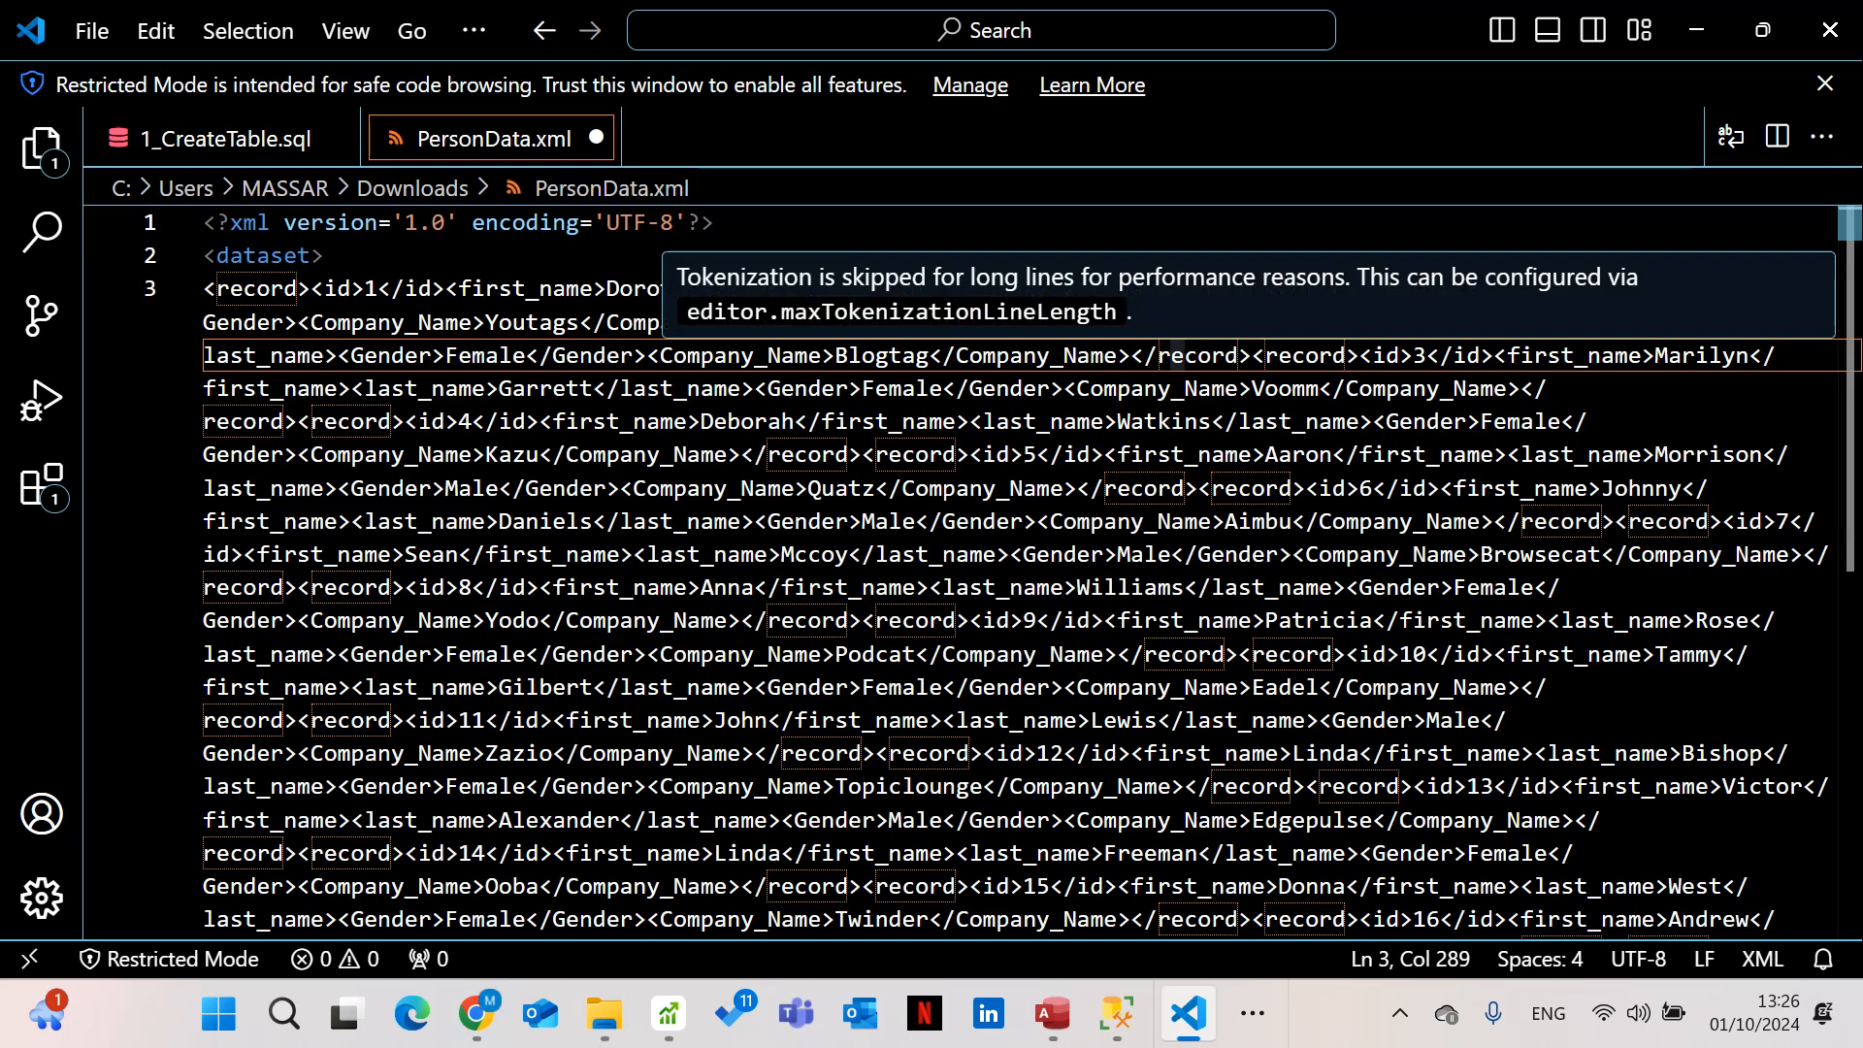
key(ctrl+z)
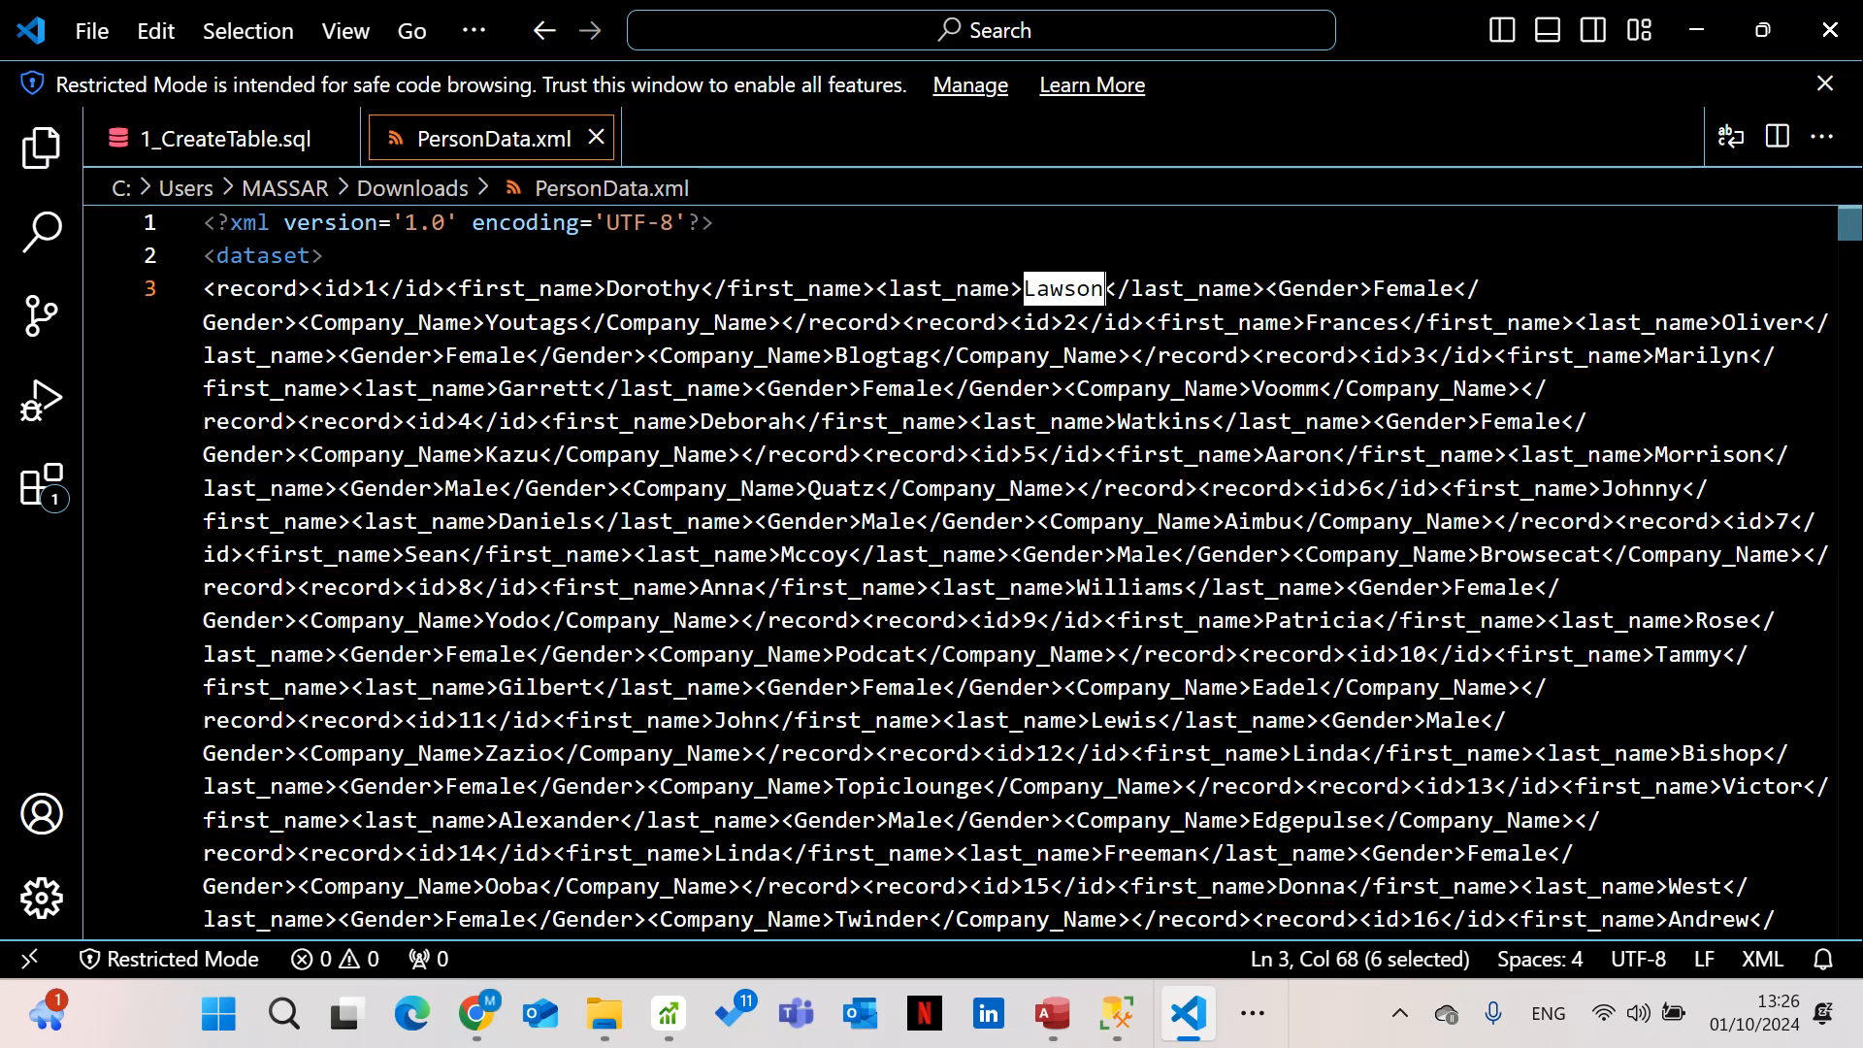
click(1185, 355)
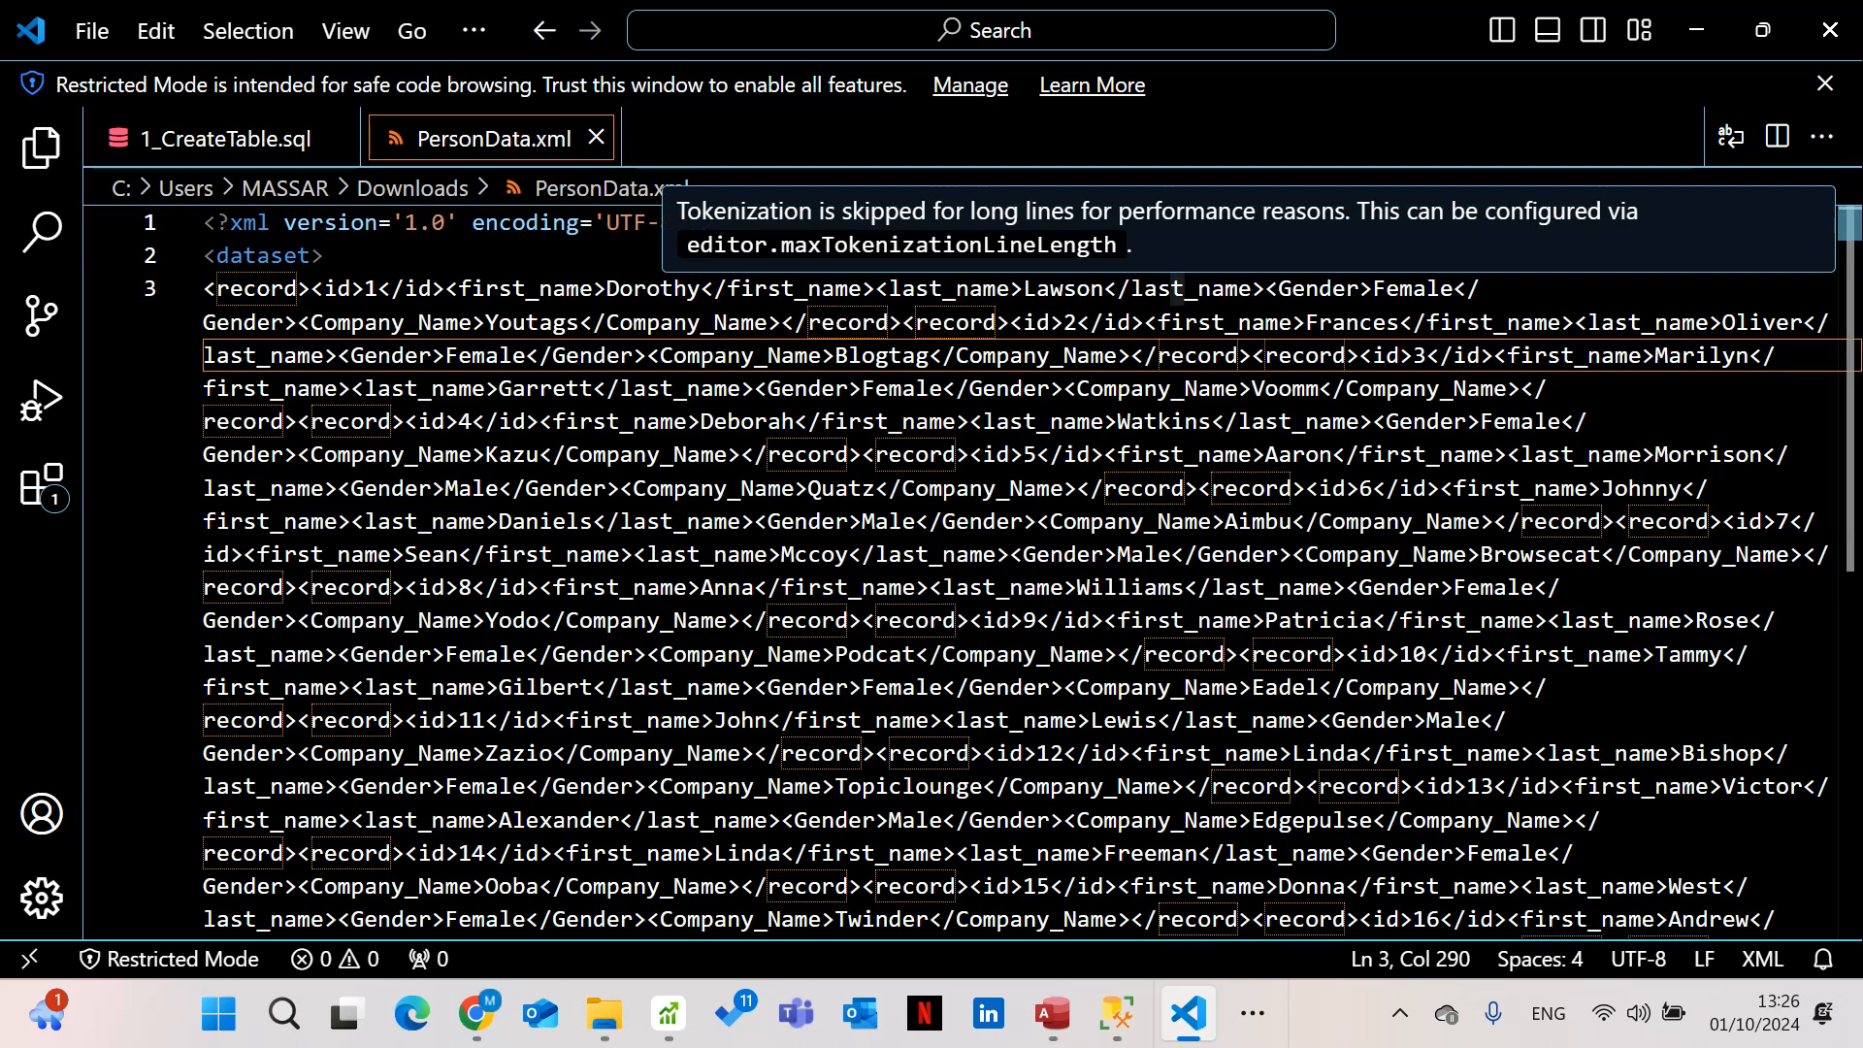
Examine the first record's closing last_name tag, then highlight its opening Gender tag and the value it contains
click(1240, 289)
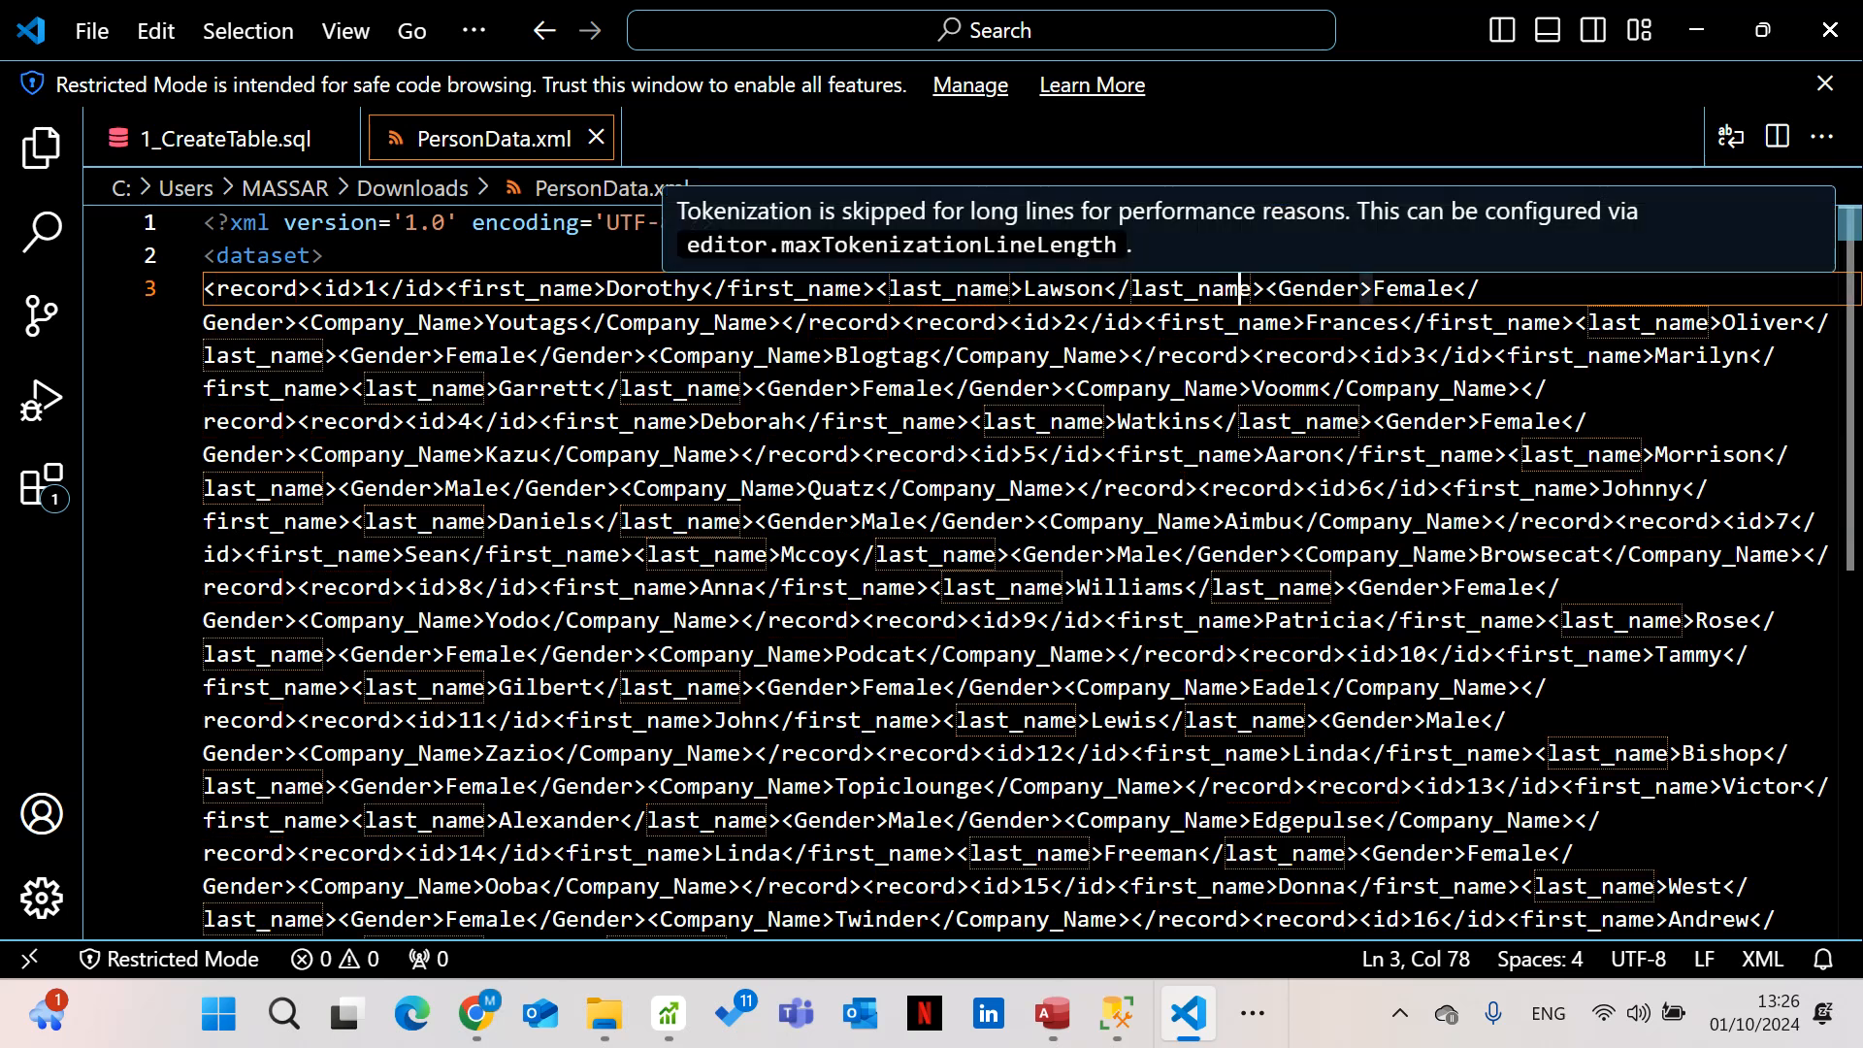
click(1363, 288)
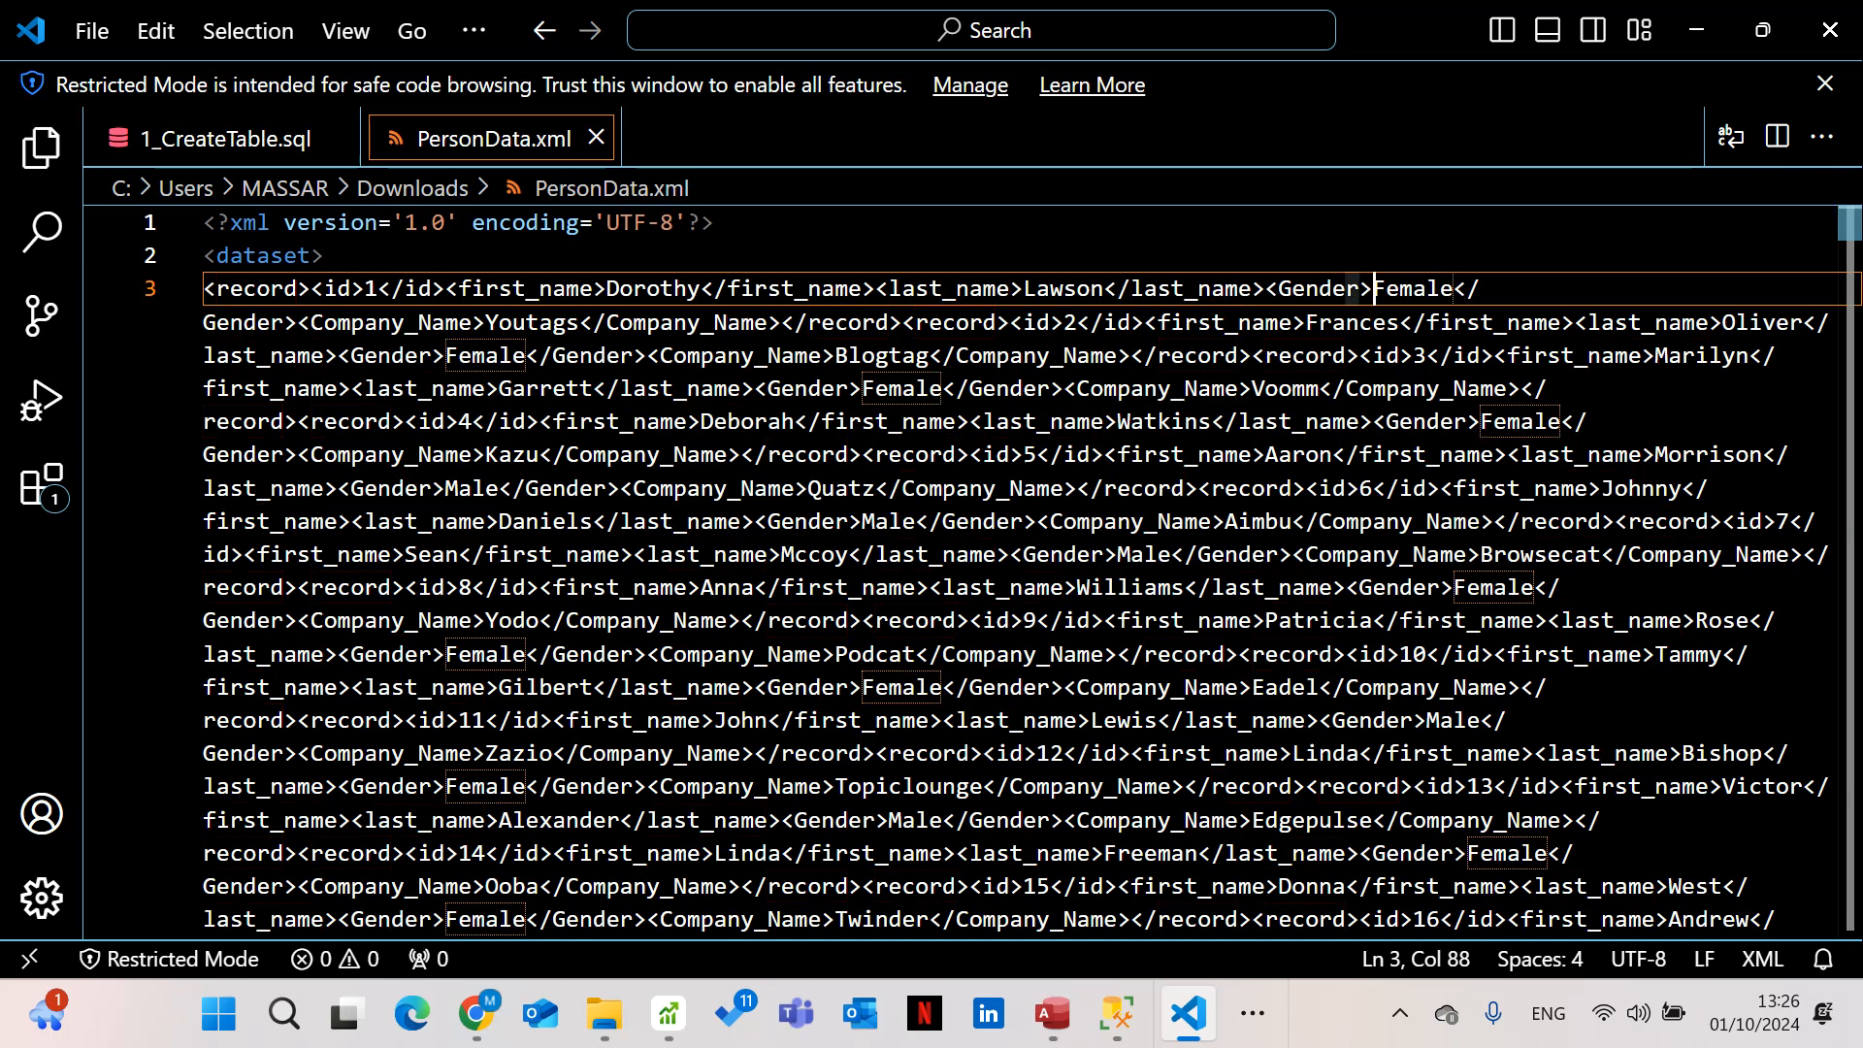
drag(1267, 288, 1371, 287)
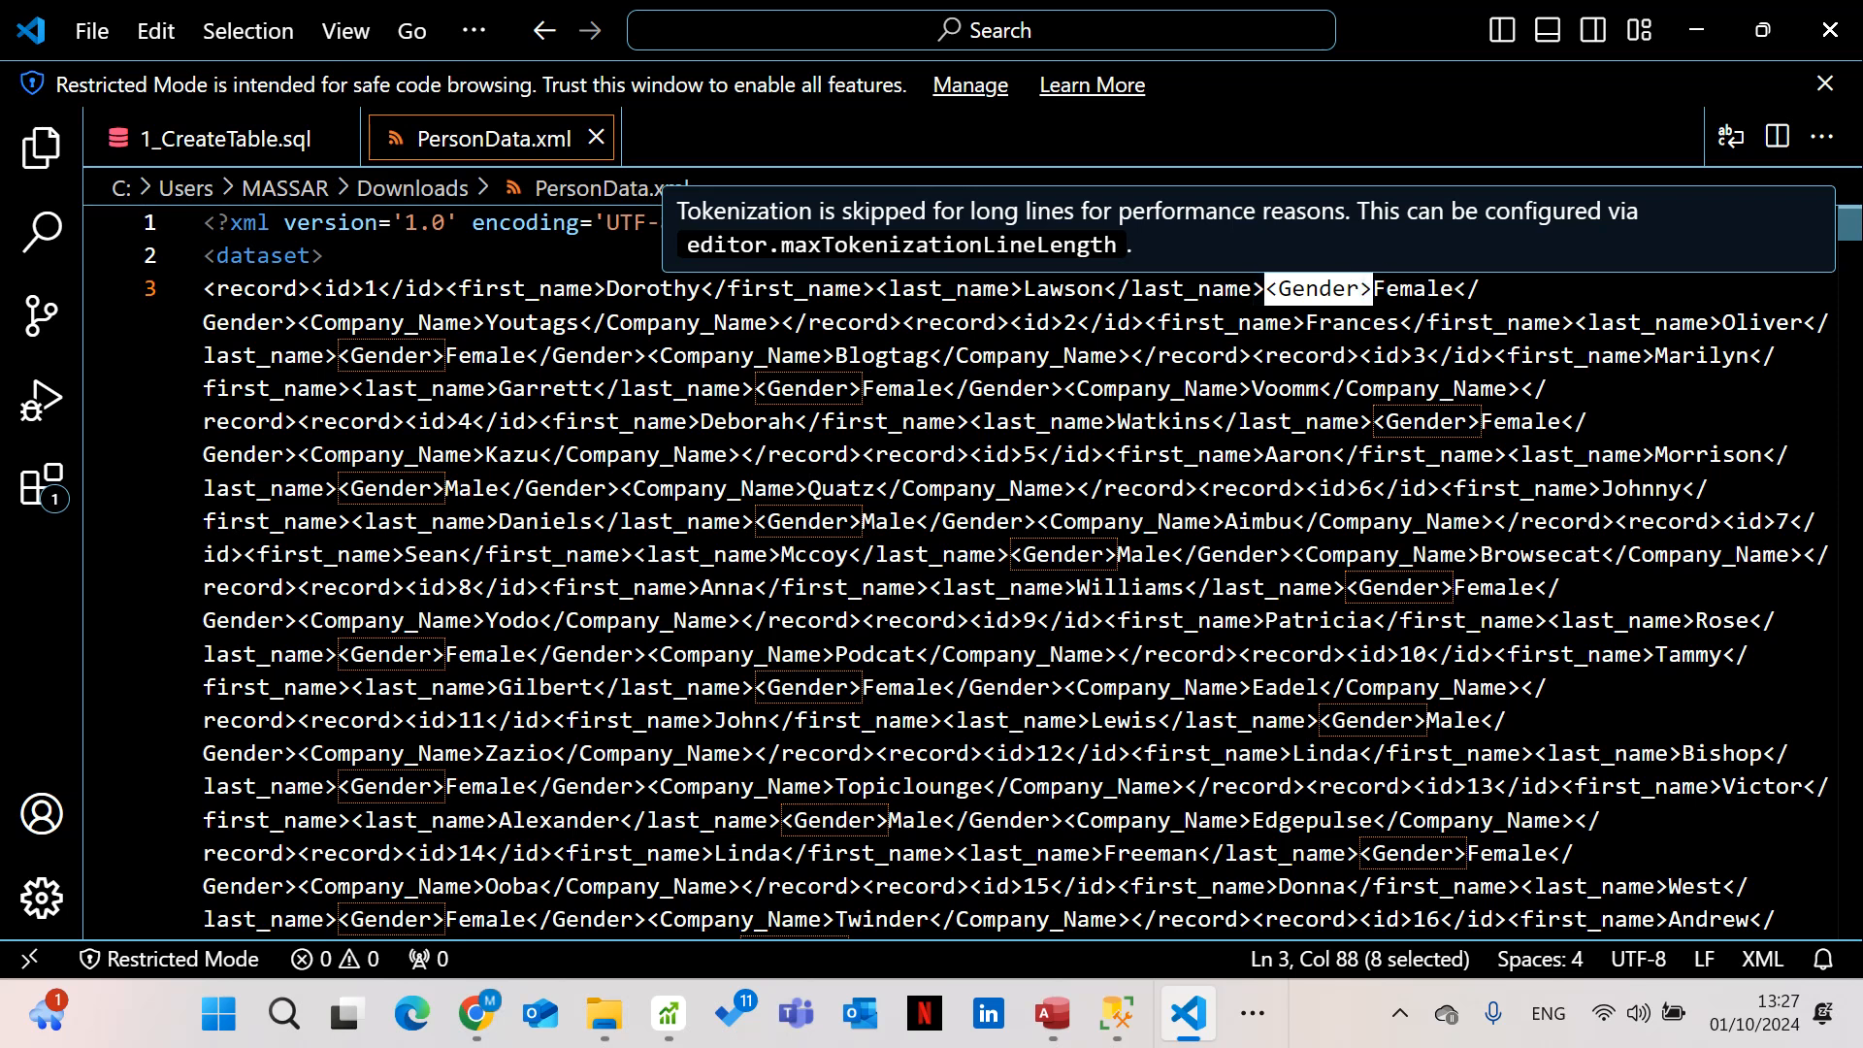
double_click(1413, 288)
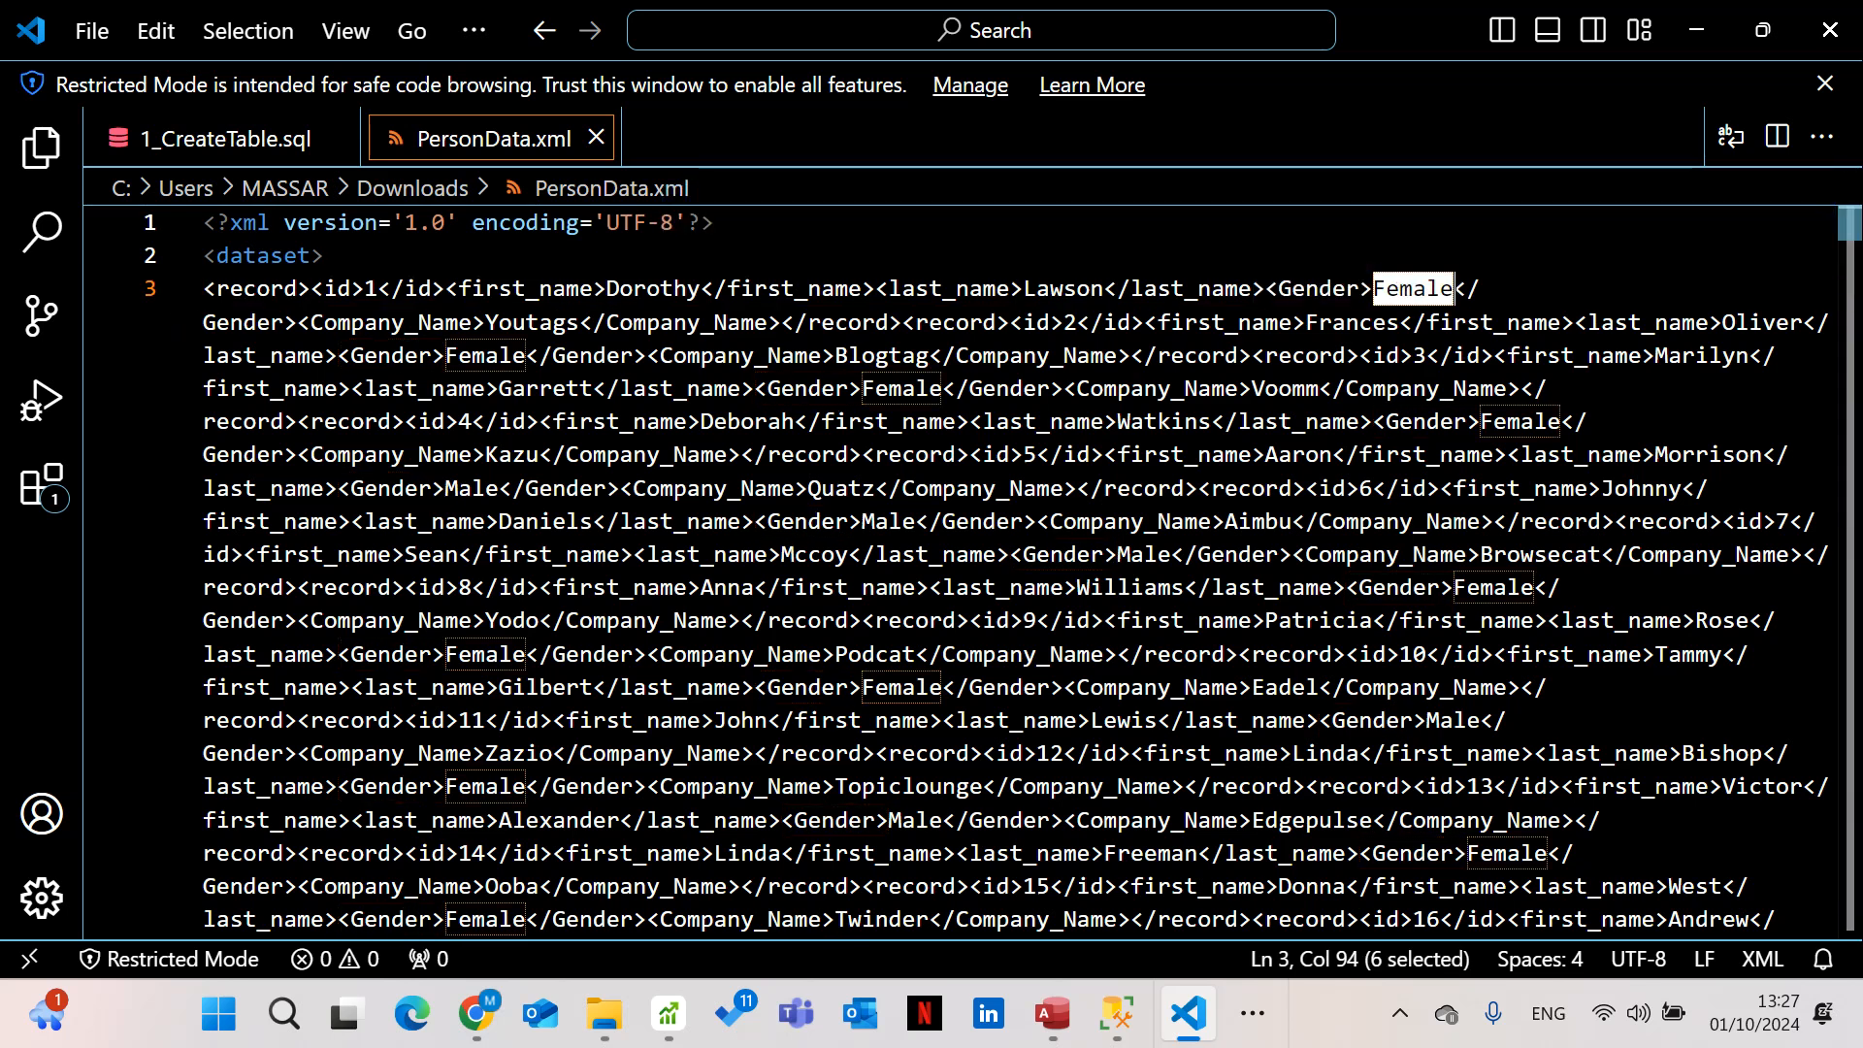
Select the entire line of record data, then clear the selection and inspect the elements of the records near the file's end
triple_click(237, 322)
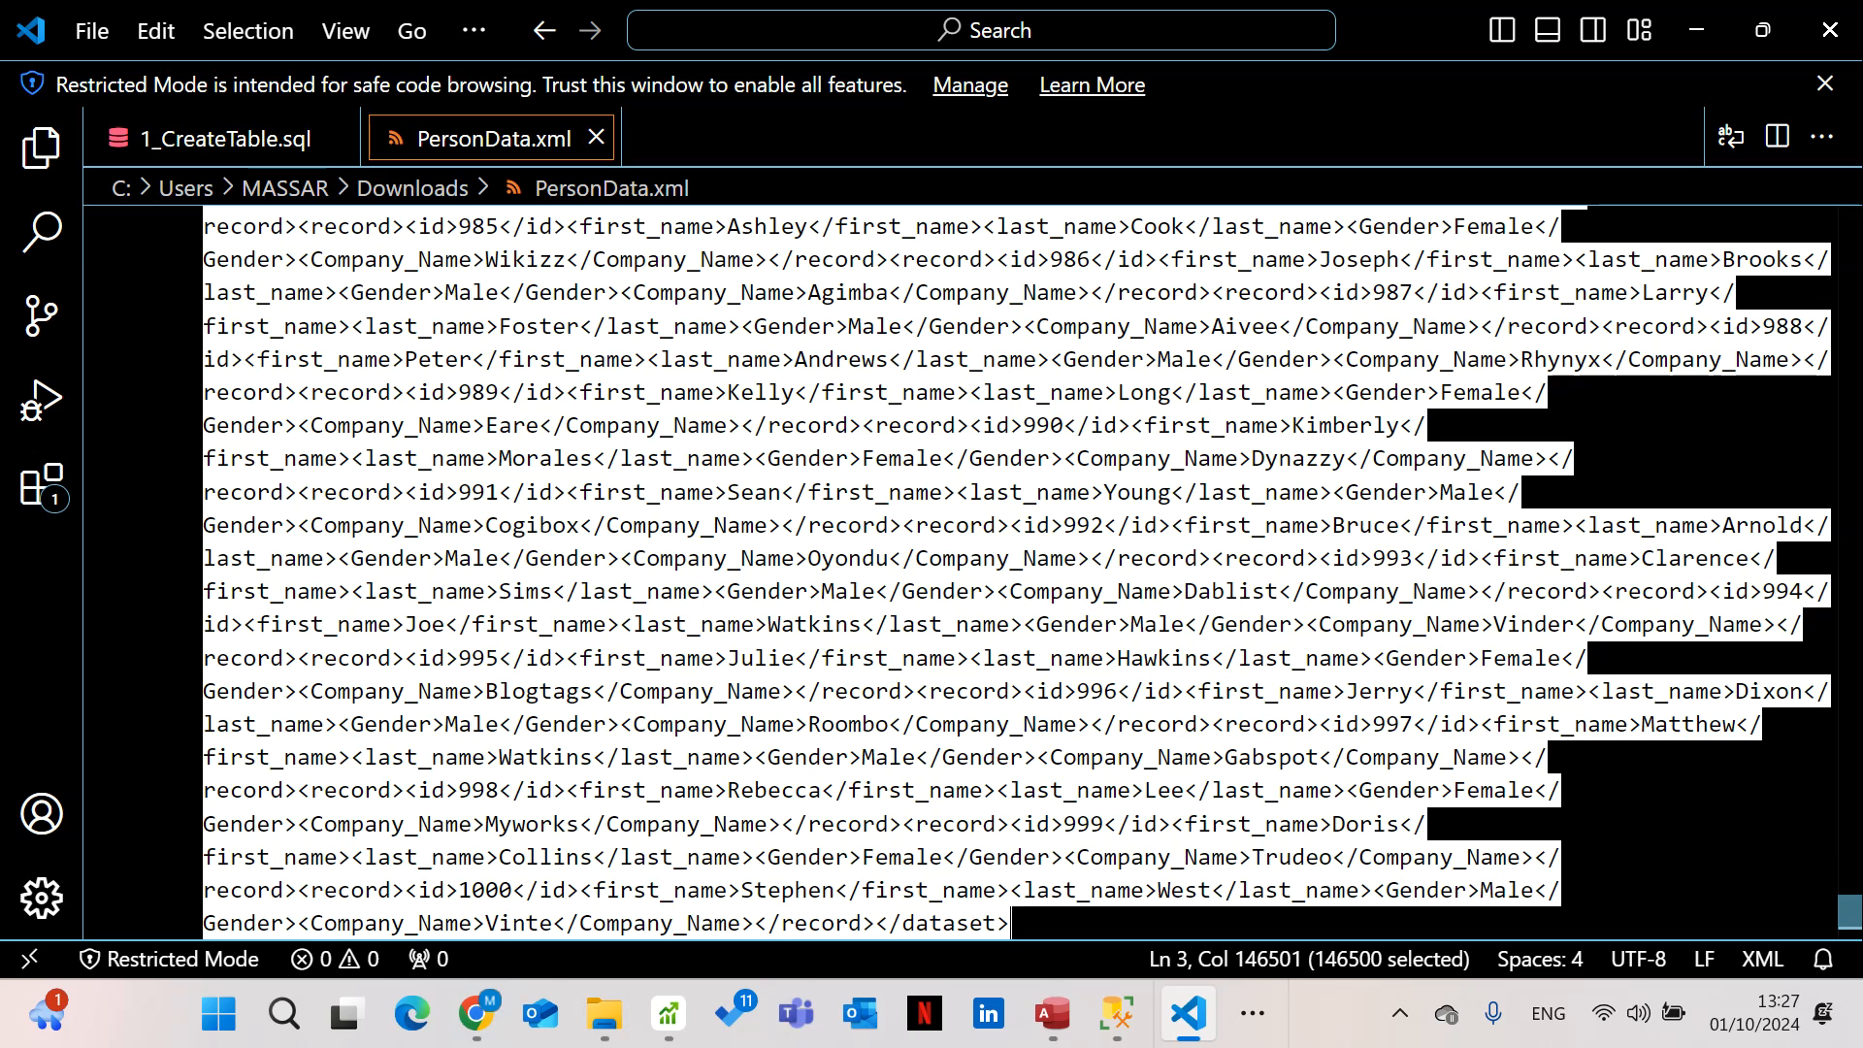
double_click(320, 357)
click(339, 324)
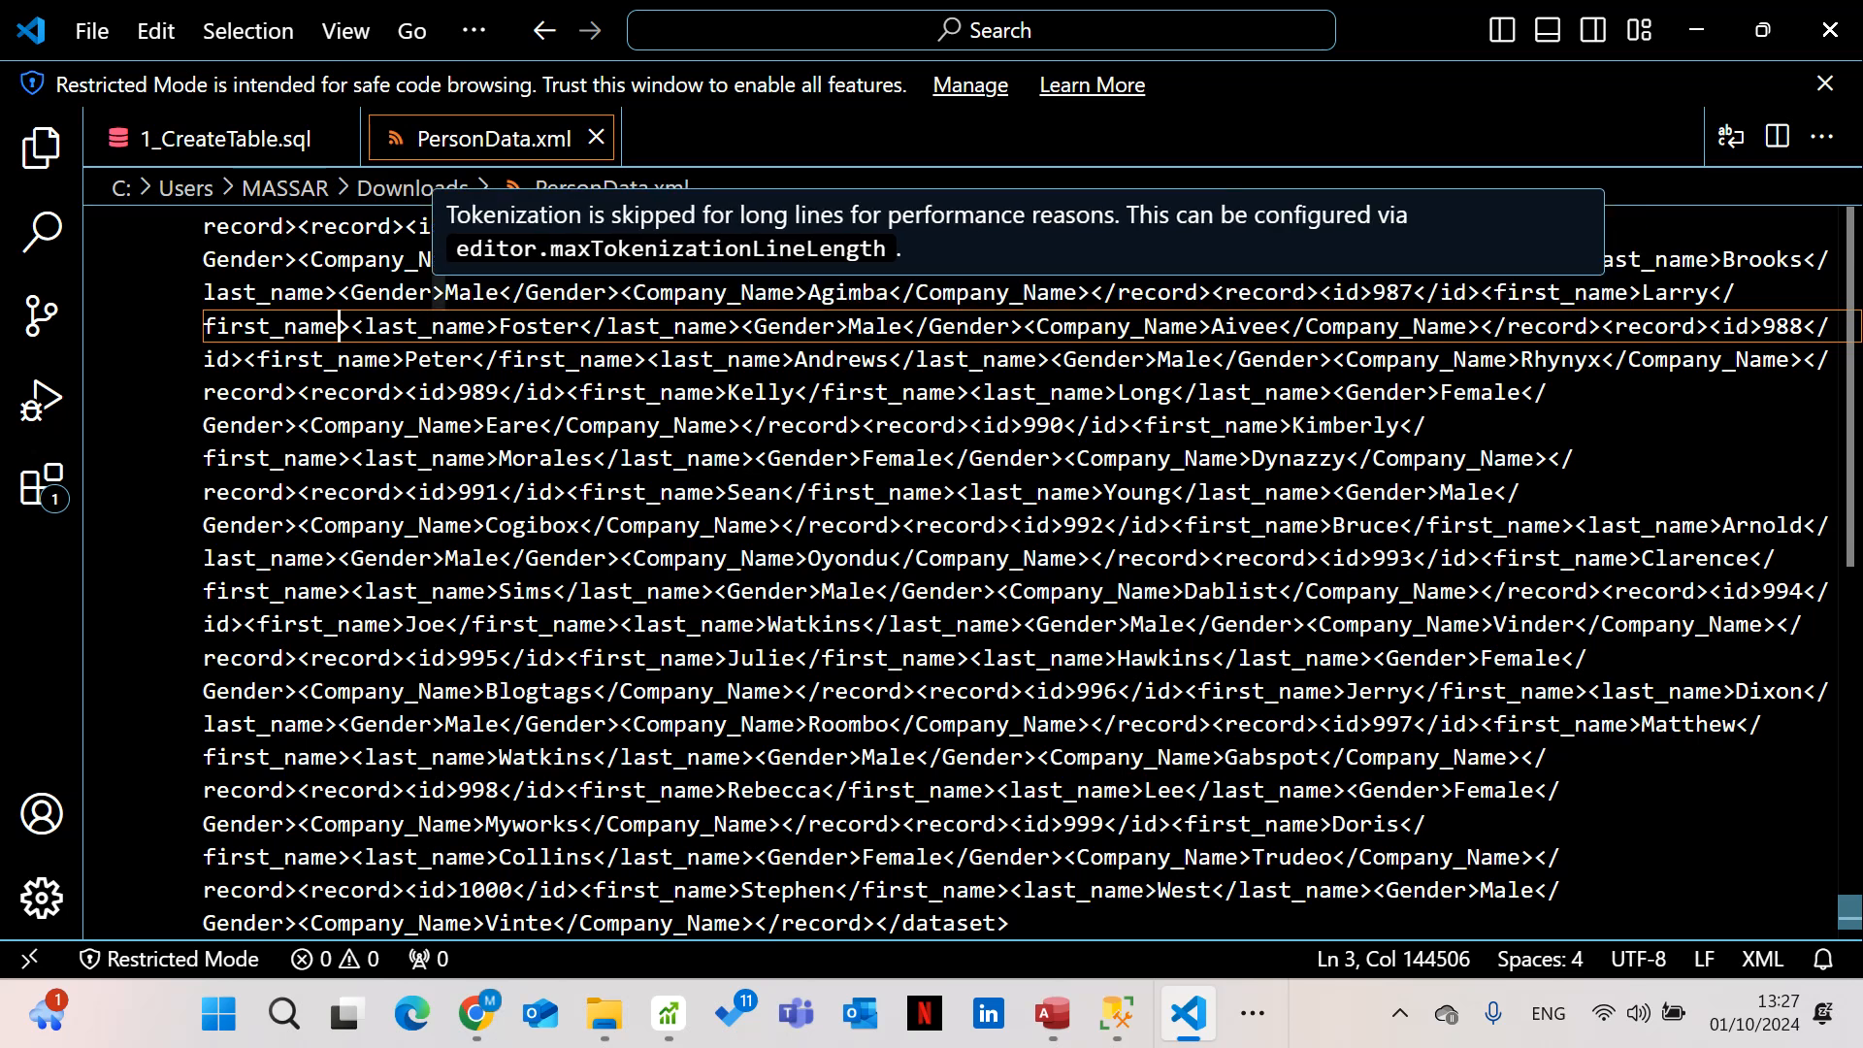
click(579, 327)
click(340, 260)
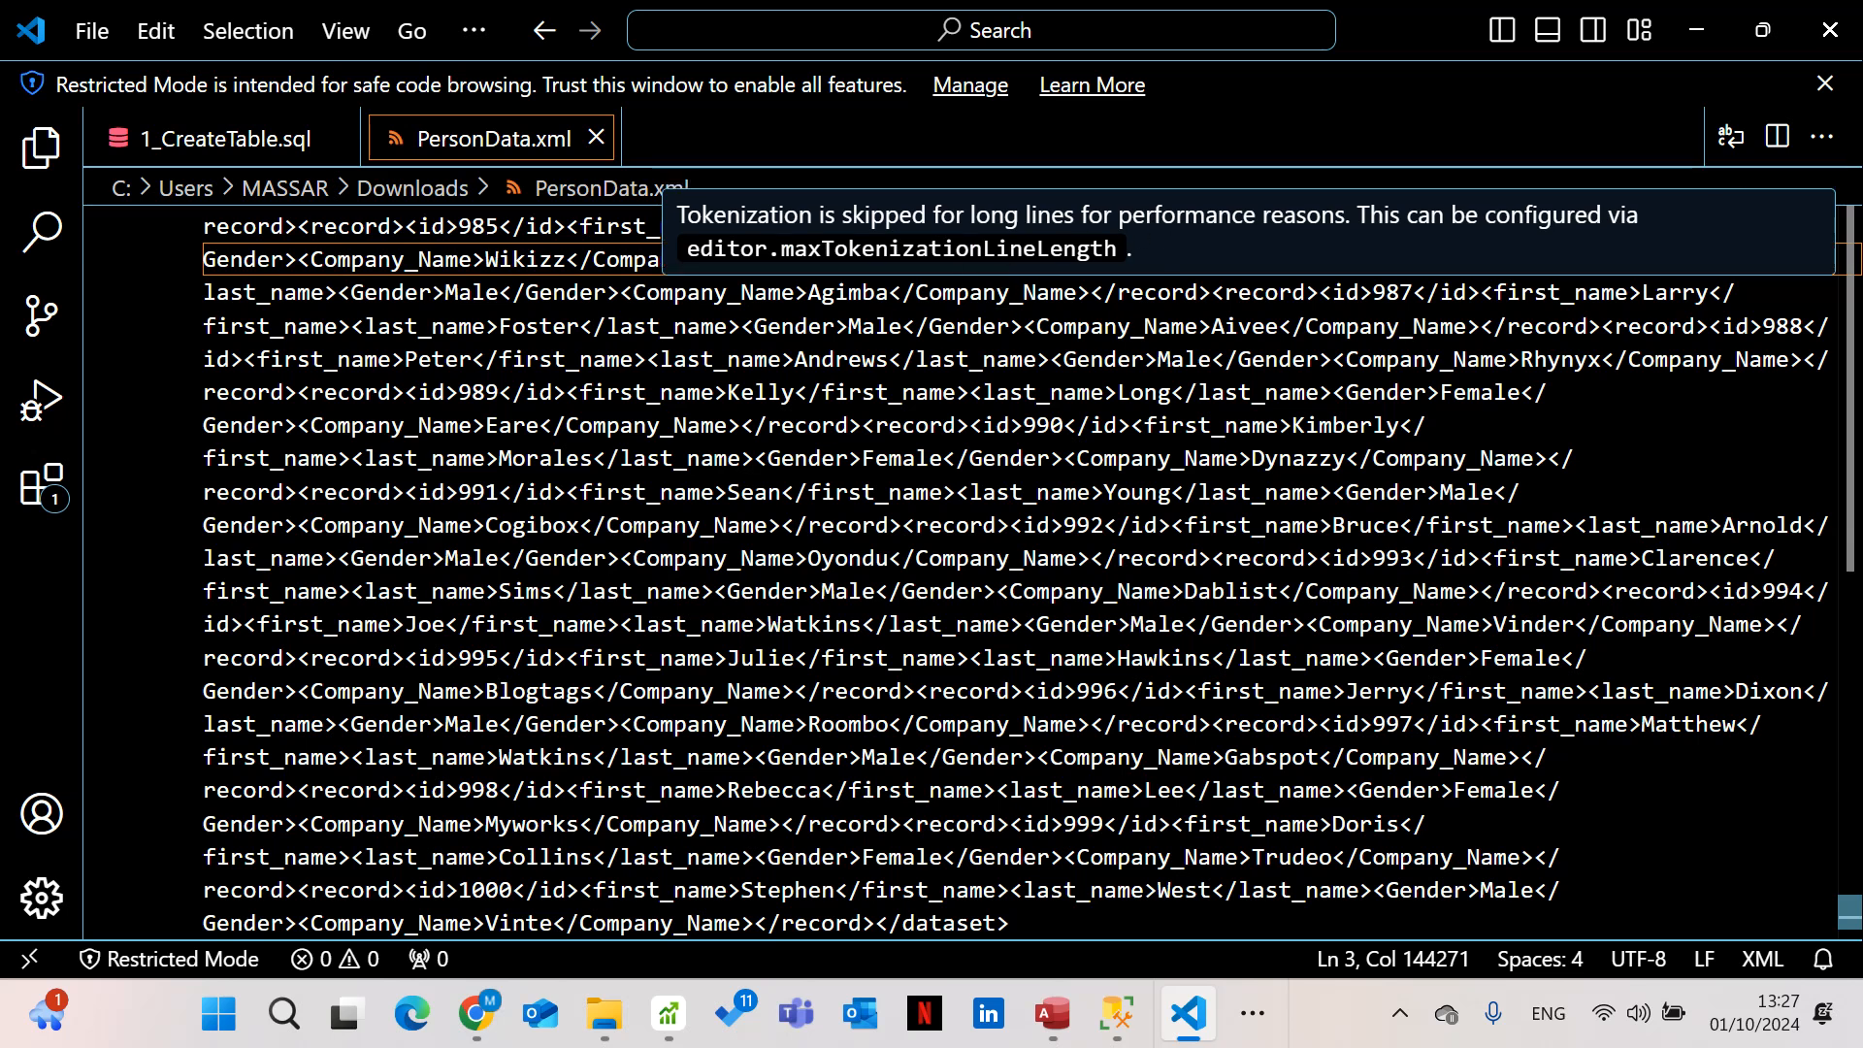
click(1160, 425)
Browse back through the records to the beginning of PersonData.xml
scroll(970, 572, up, 15)
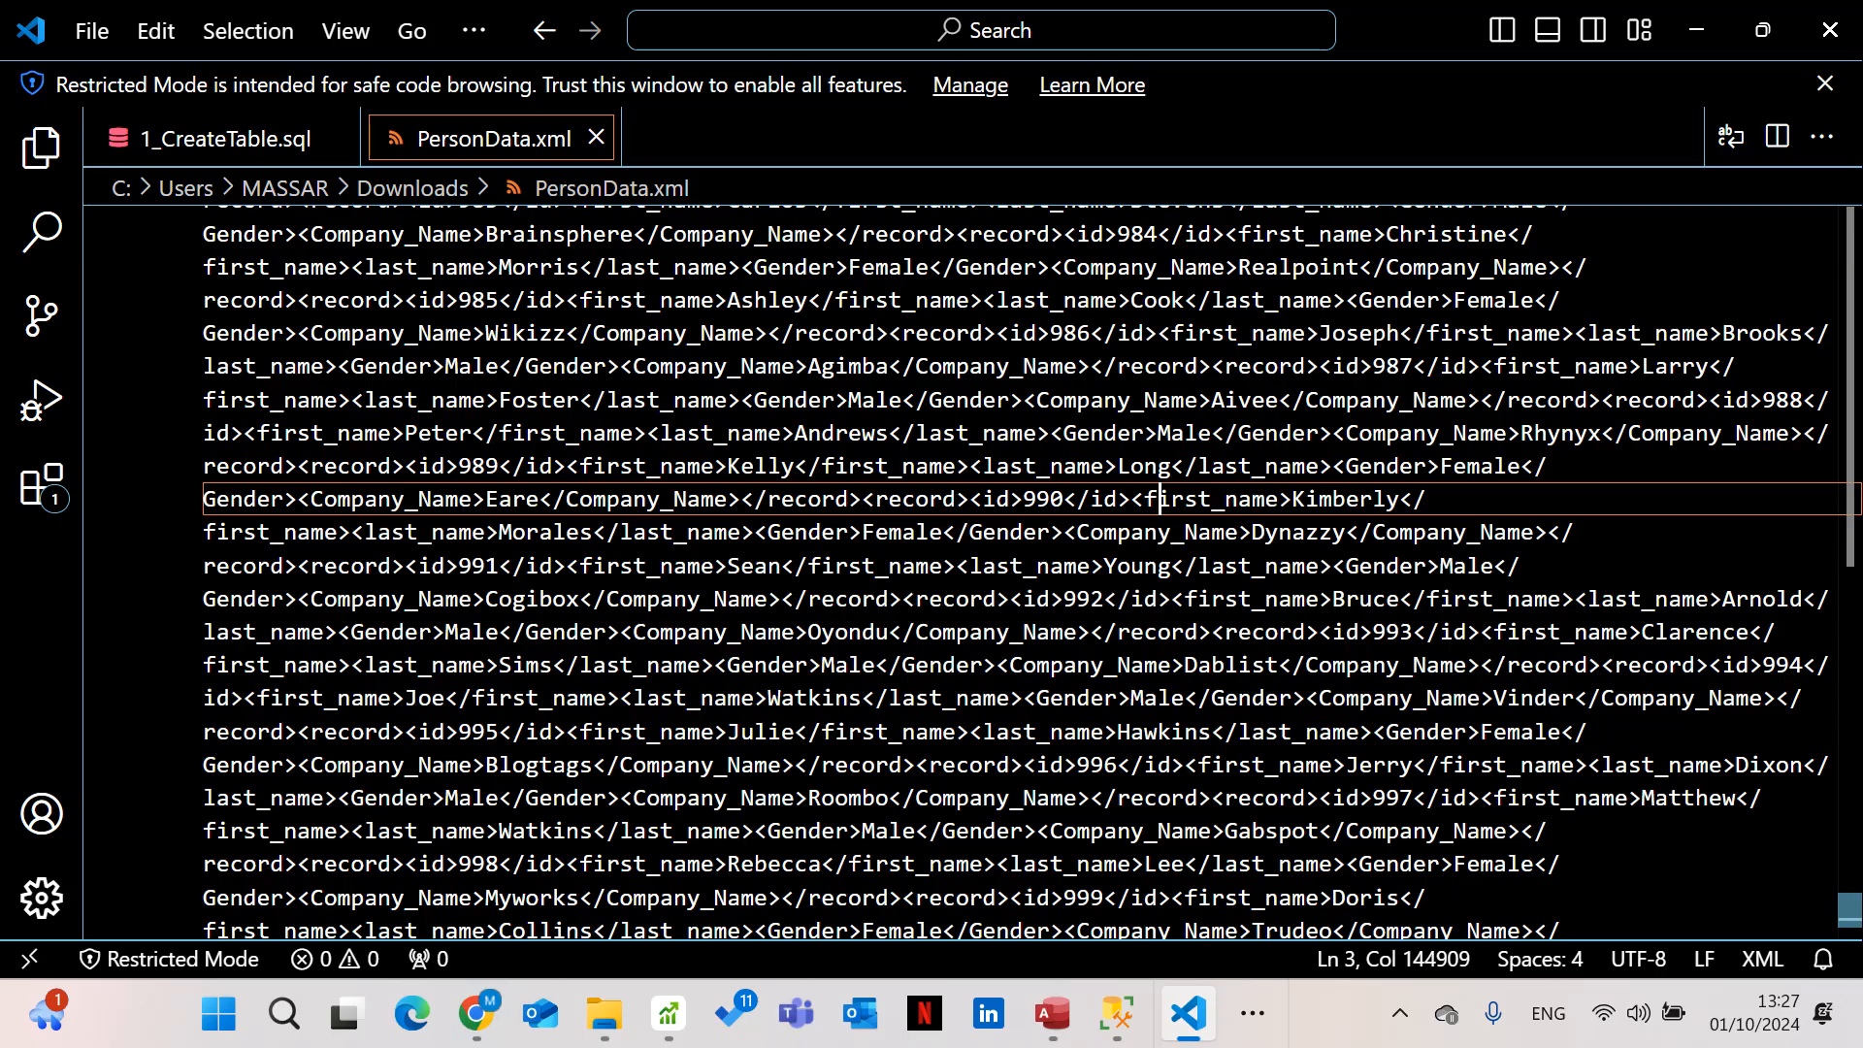
scroll(998, 221, up, 20)
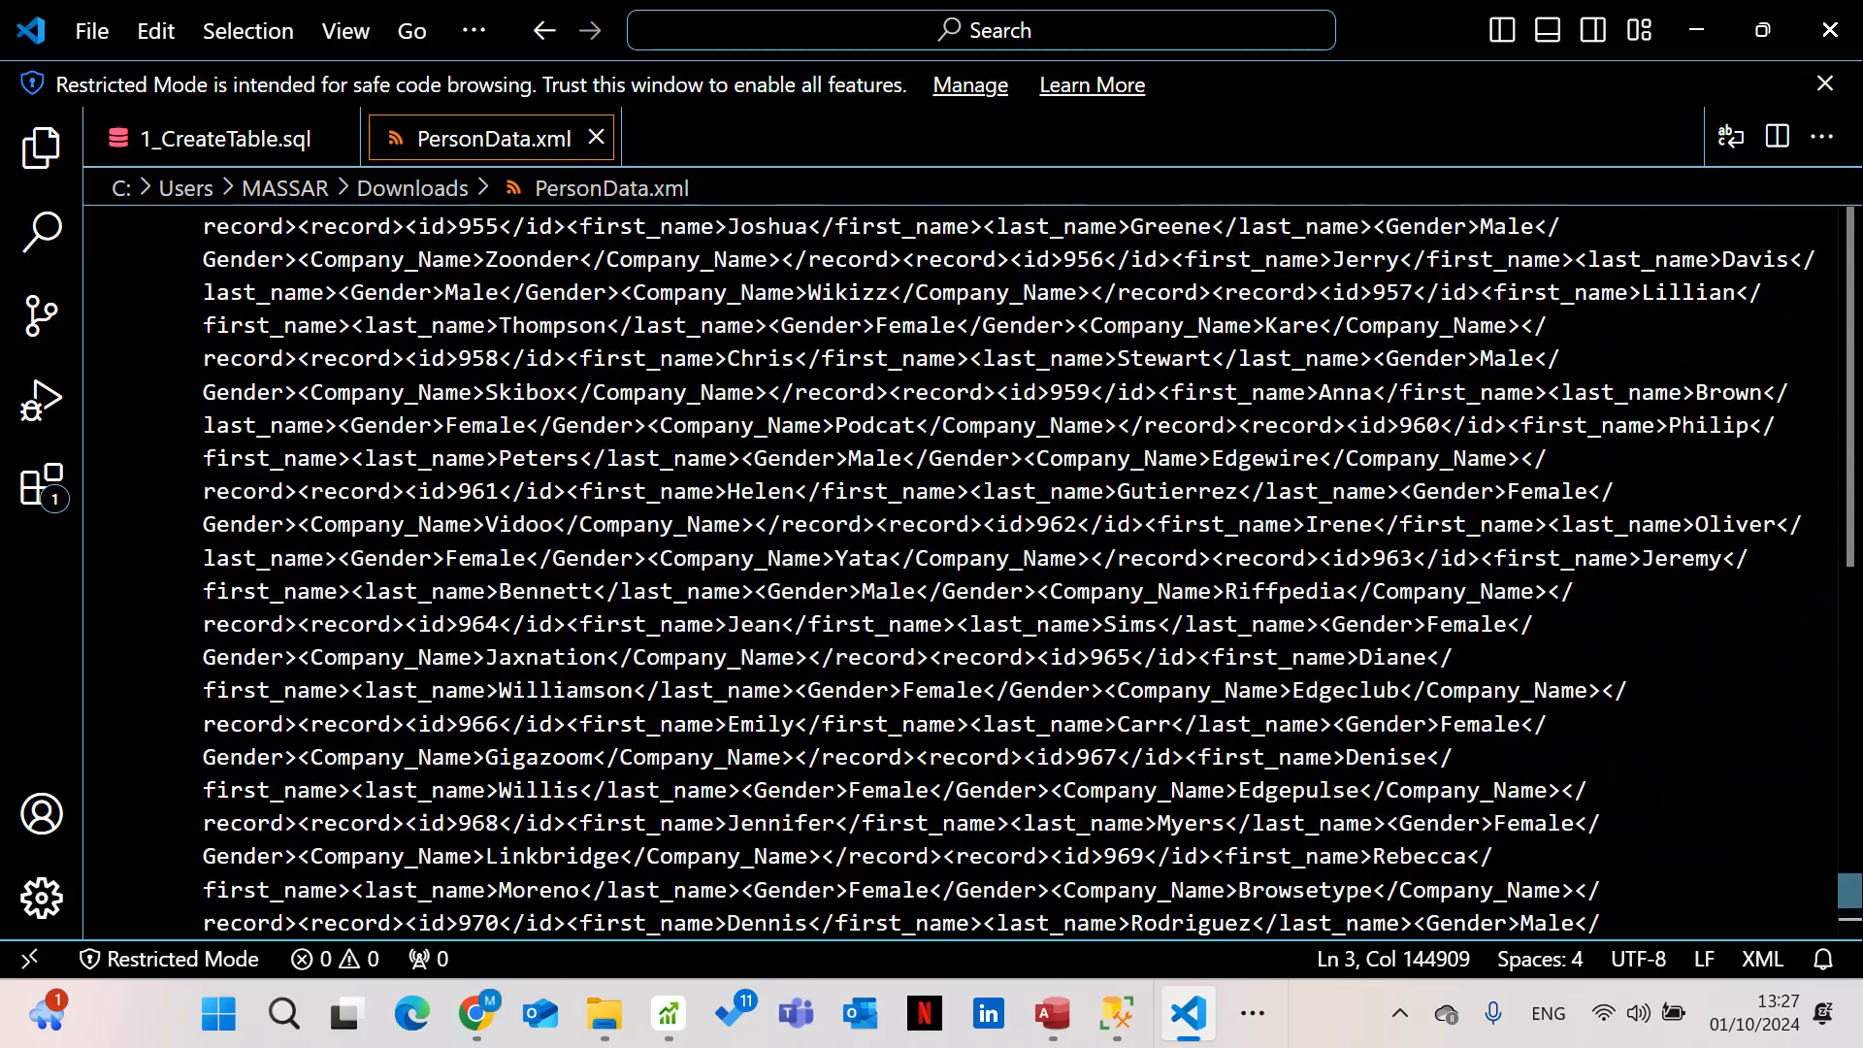
scroll(994, 213, up, 7)
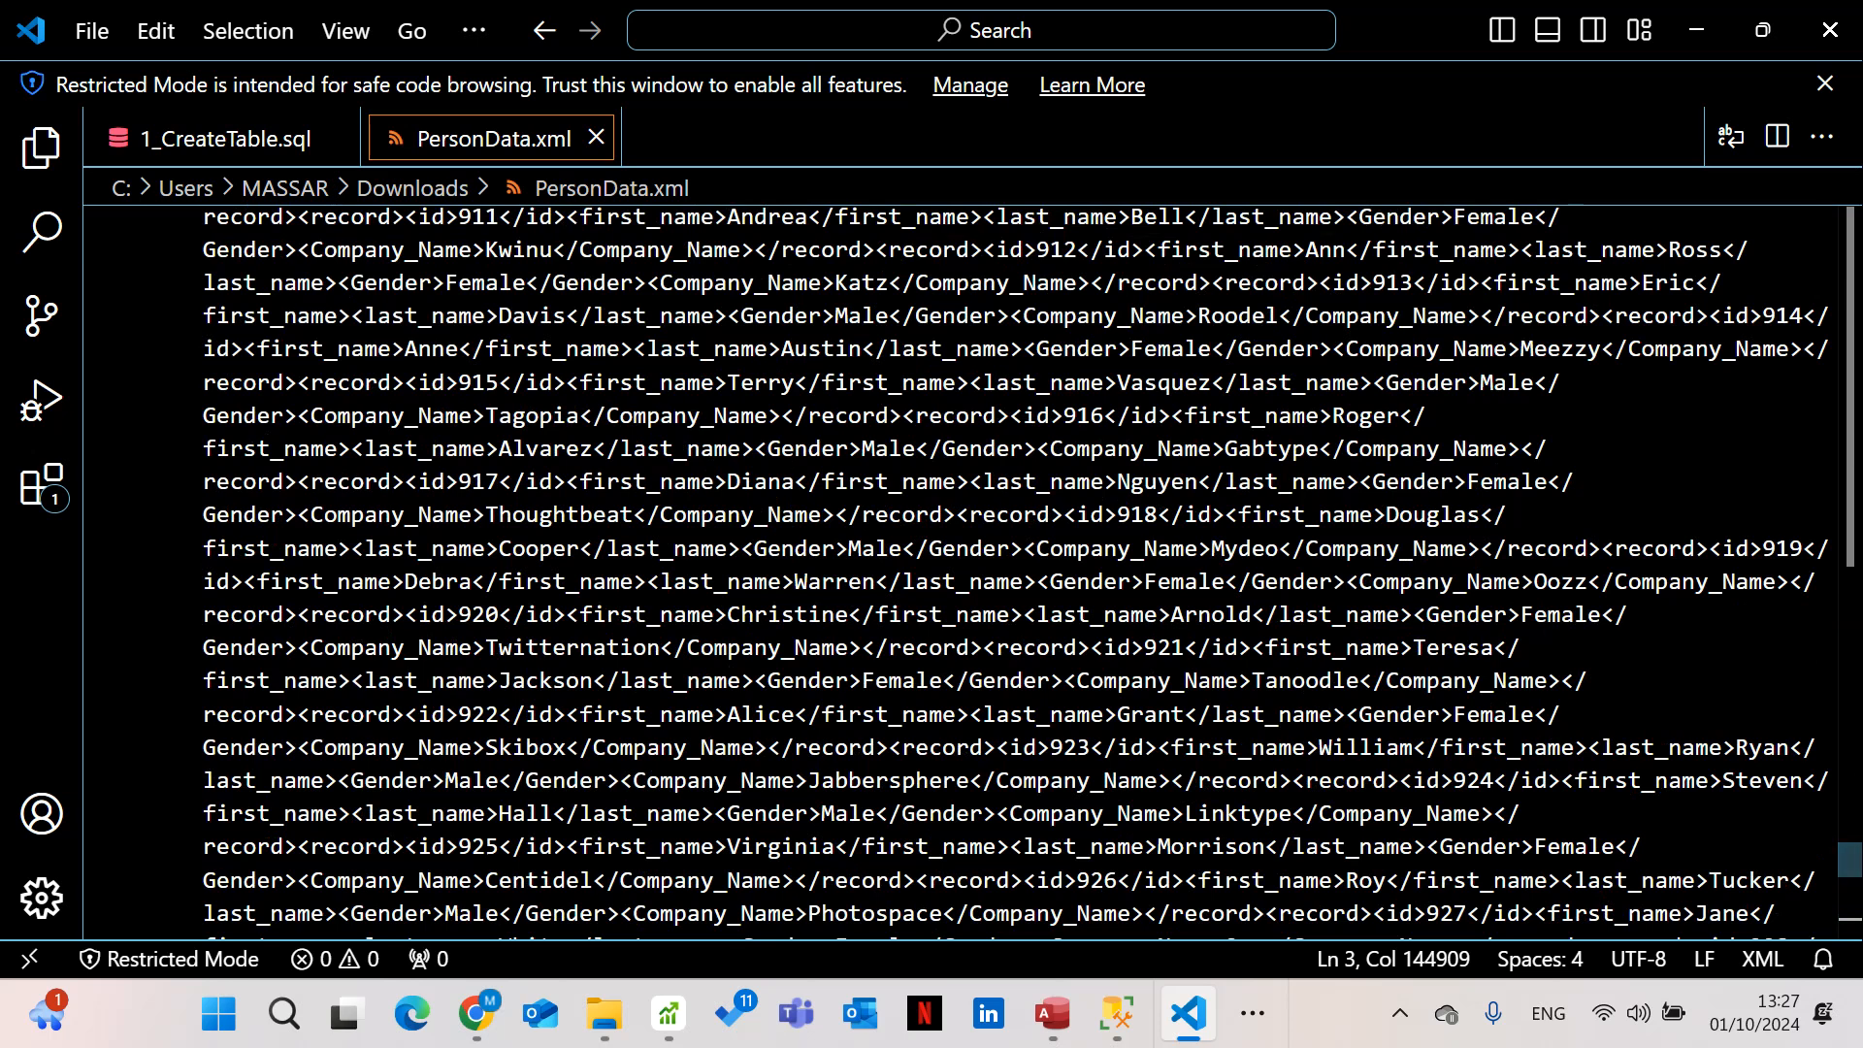
drag(1856, 854, 1851, 218)
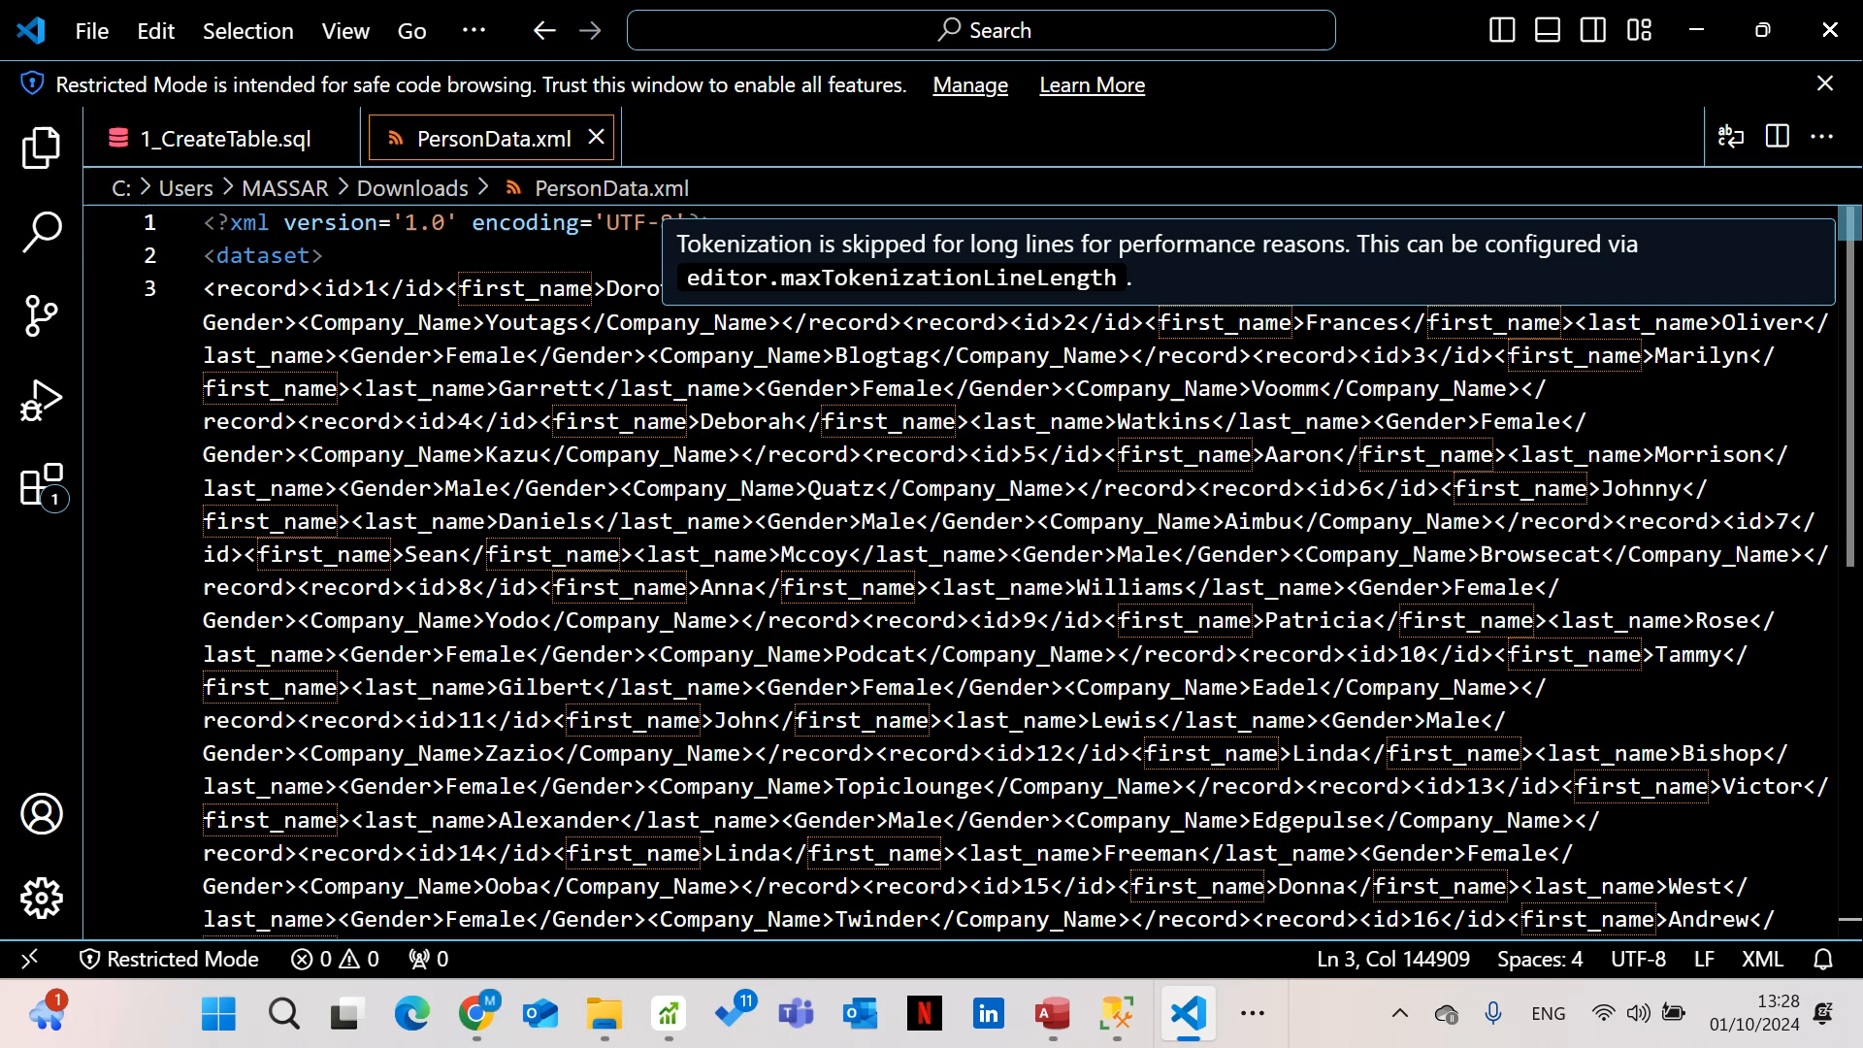
scroll(1009, 572, down, 2)
scroll(1009, 573, up, 2)
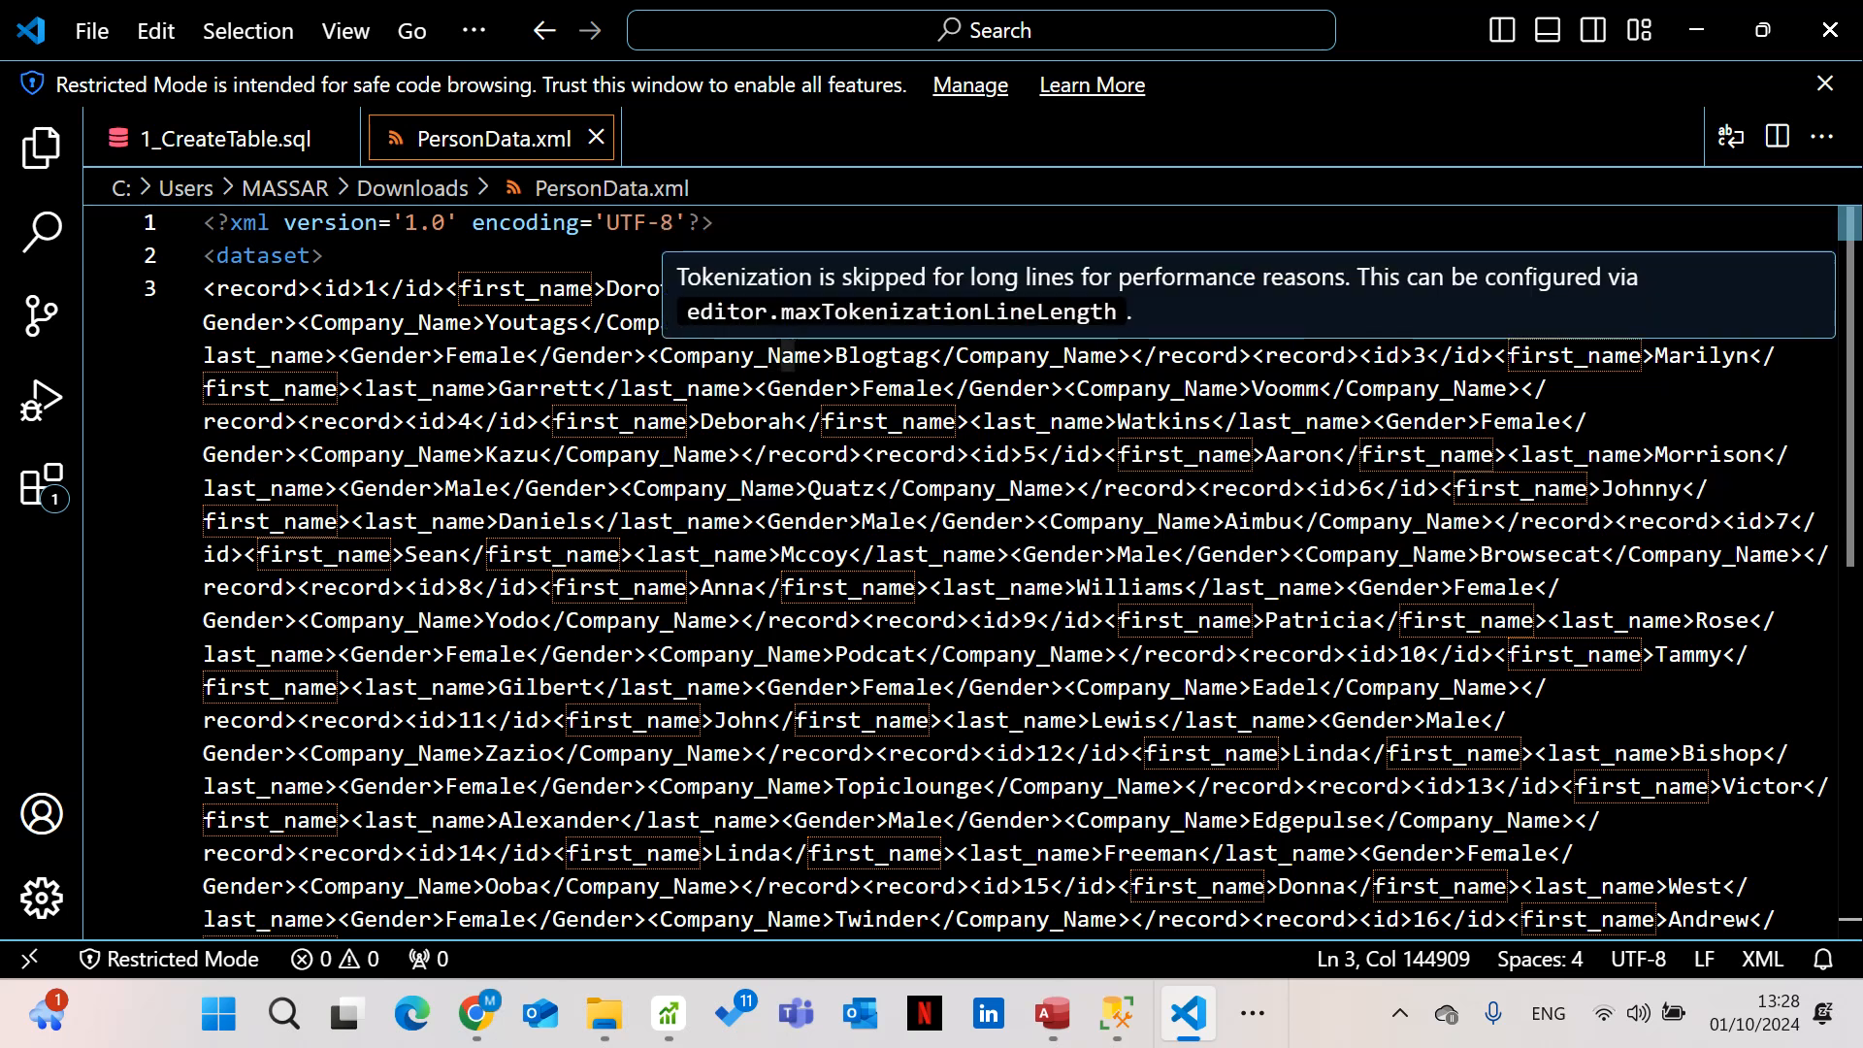
Switch to the Downloads folder and open PersonData.xsd in Visual Studio Code
mouse_move(608, 1014)
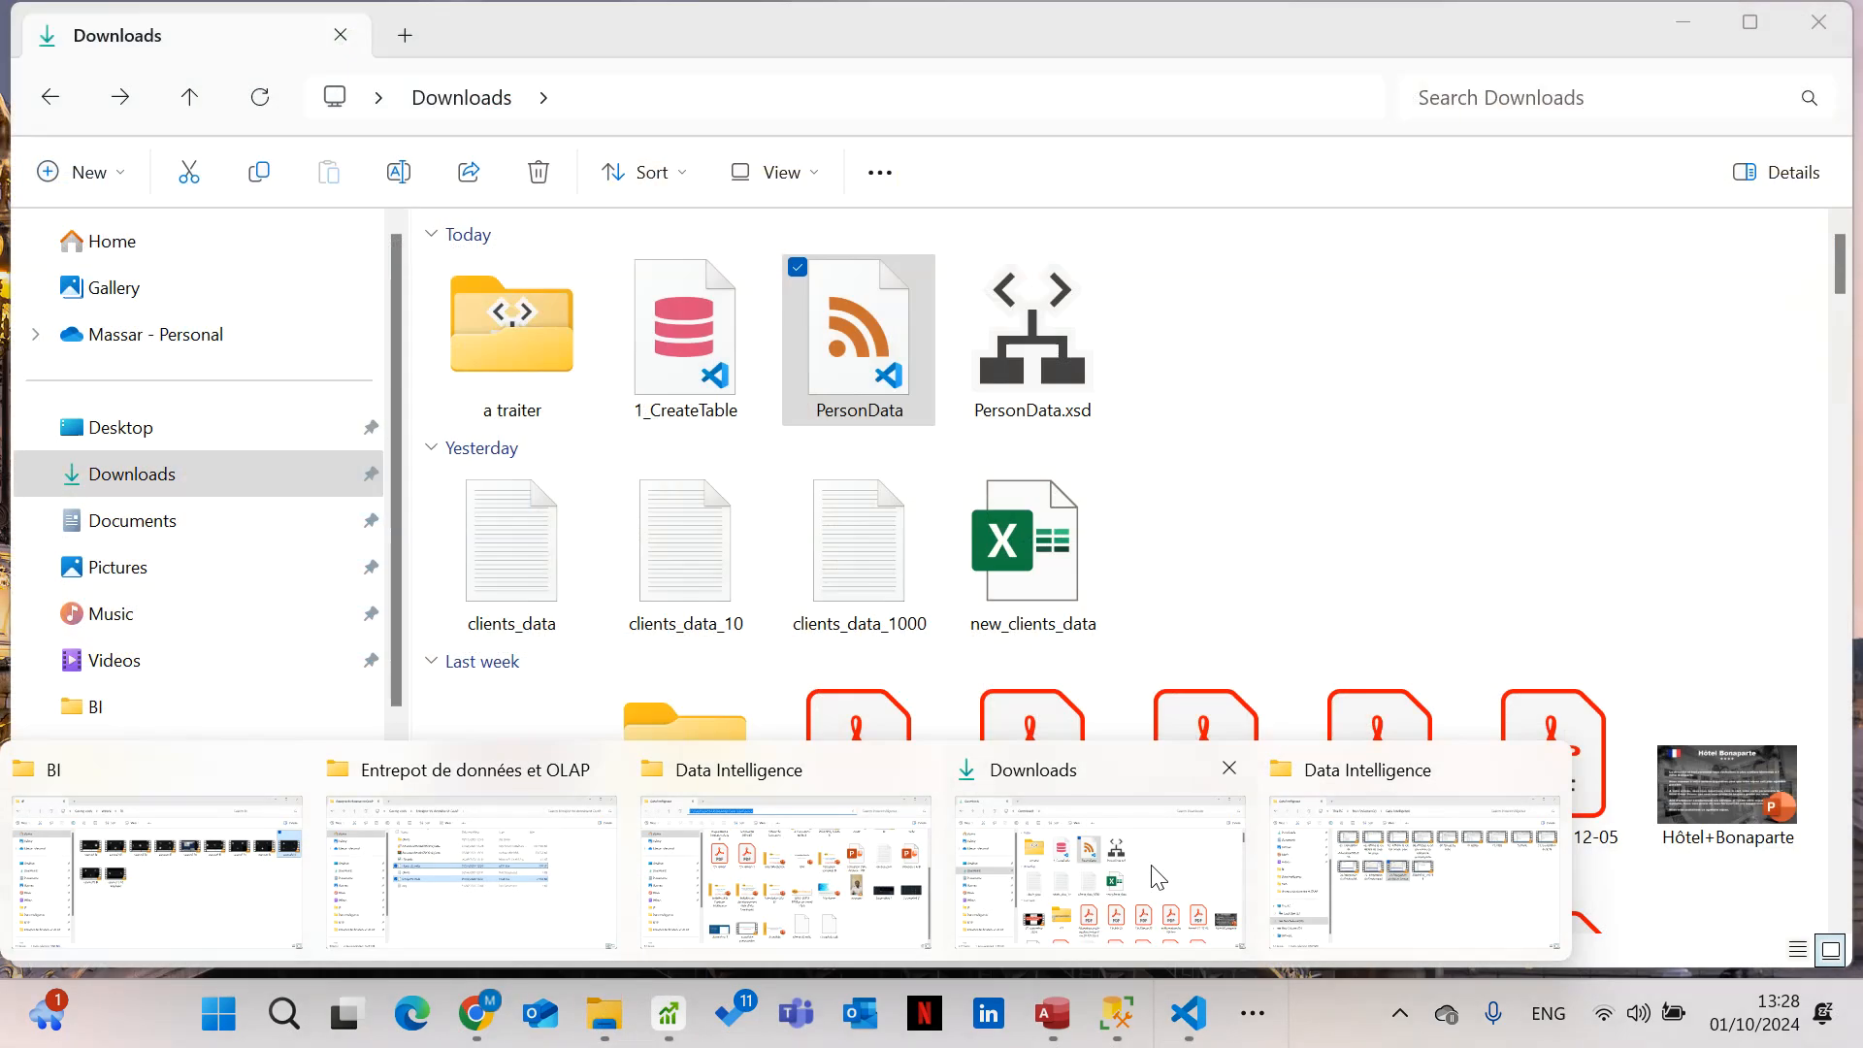
click(1158, 877)
click(1016, 375)
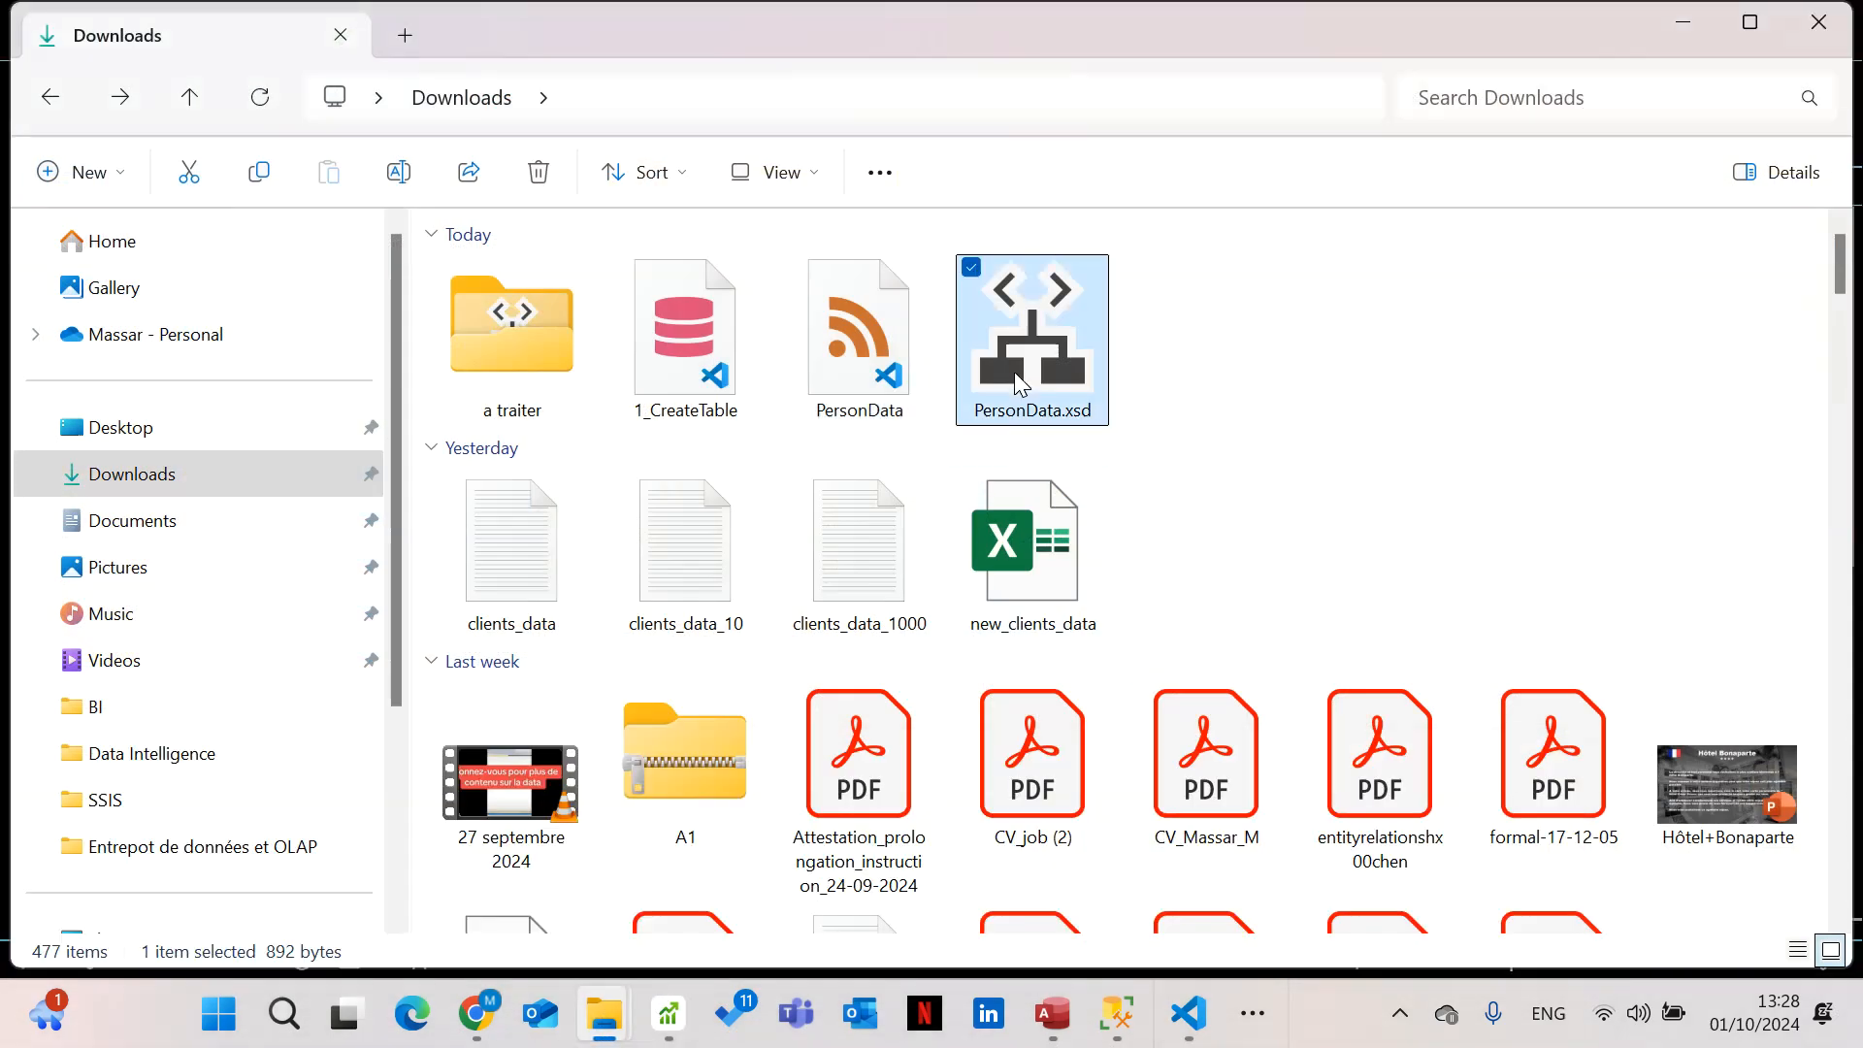
right_click(1015, 373)
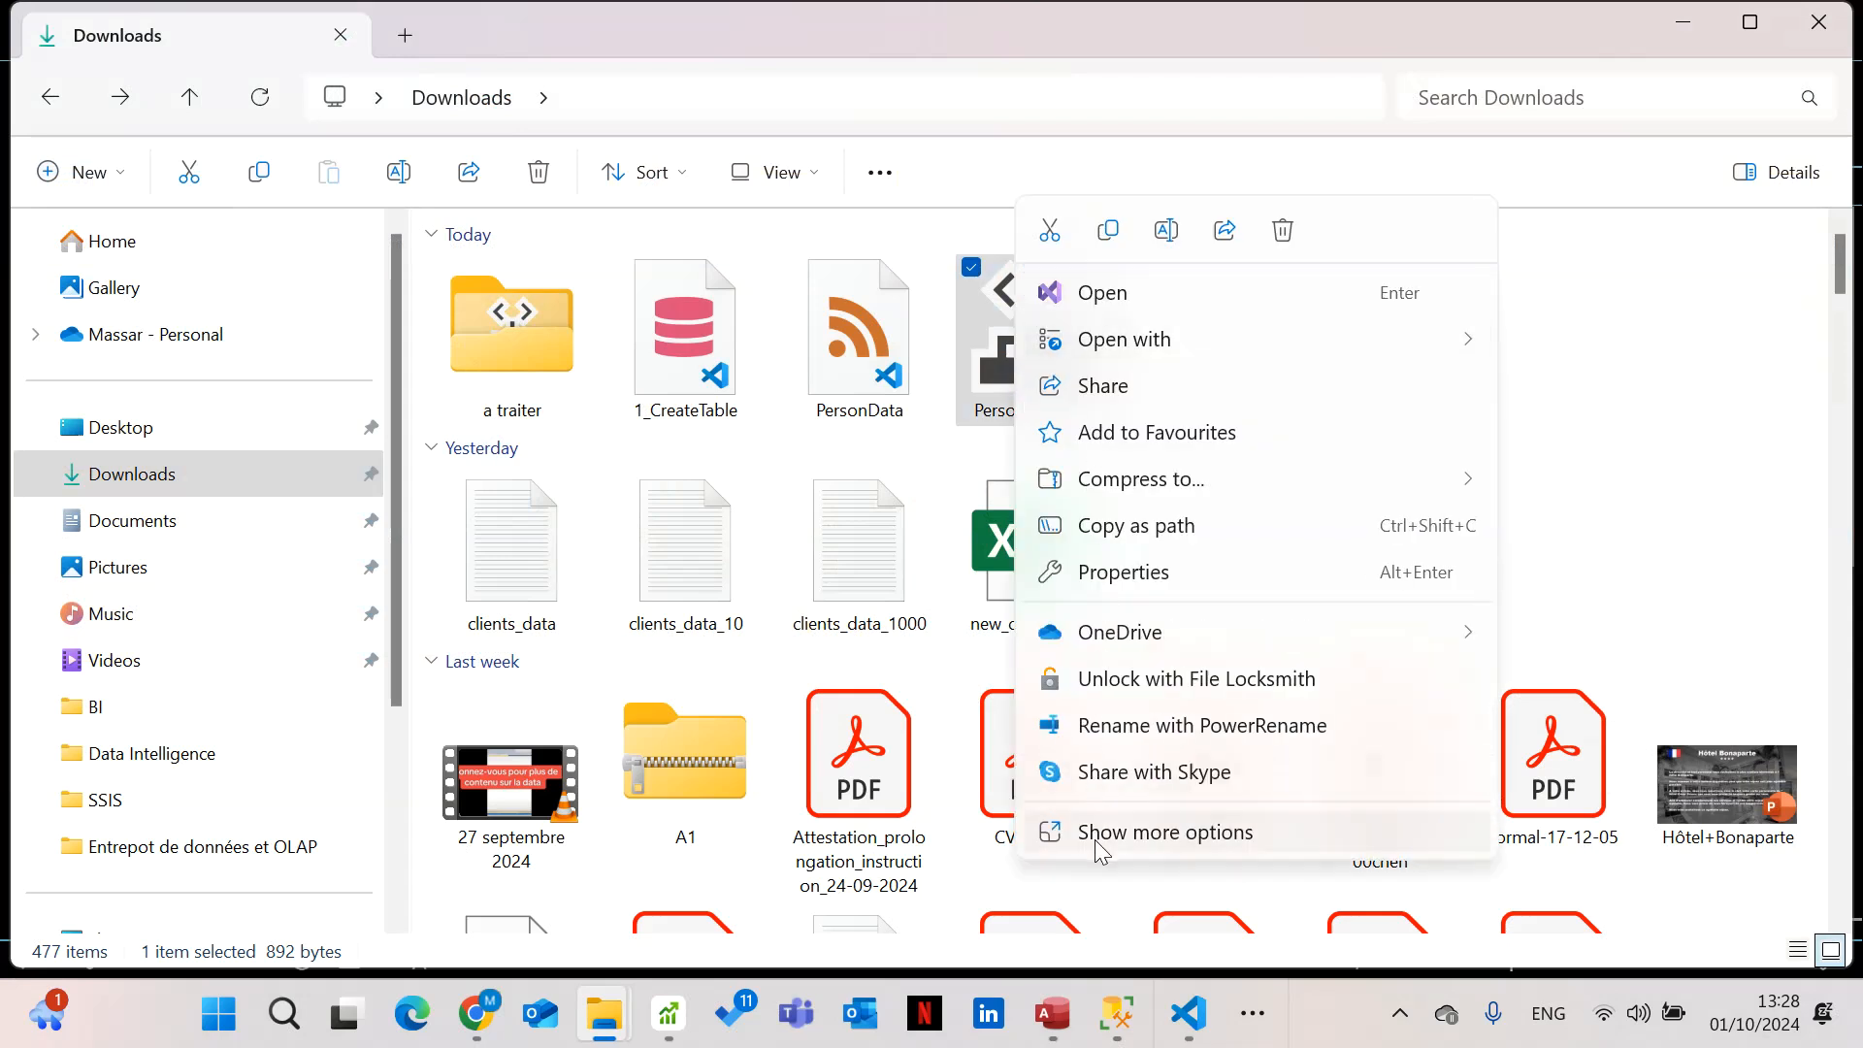
click(1101, 852)
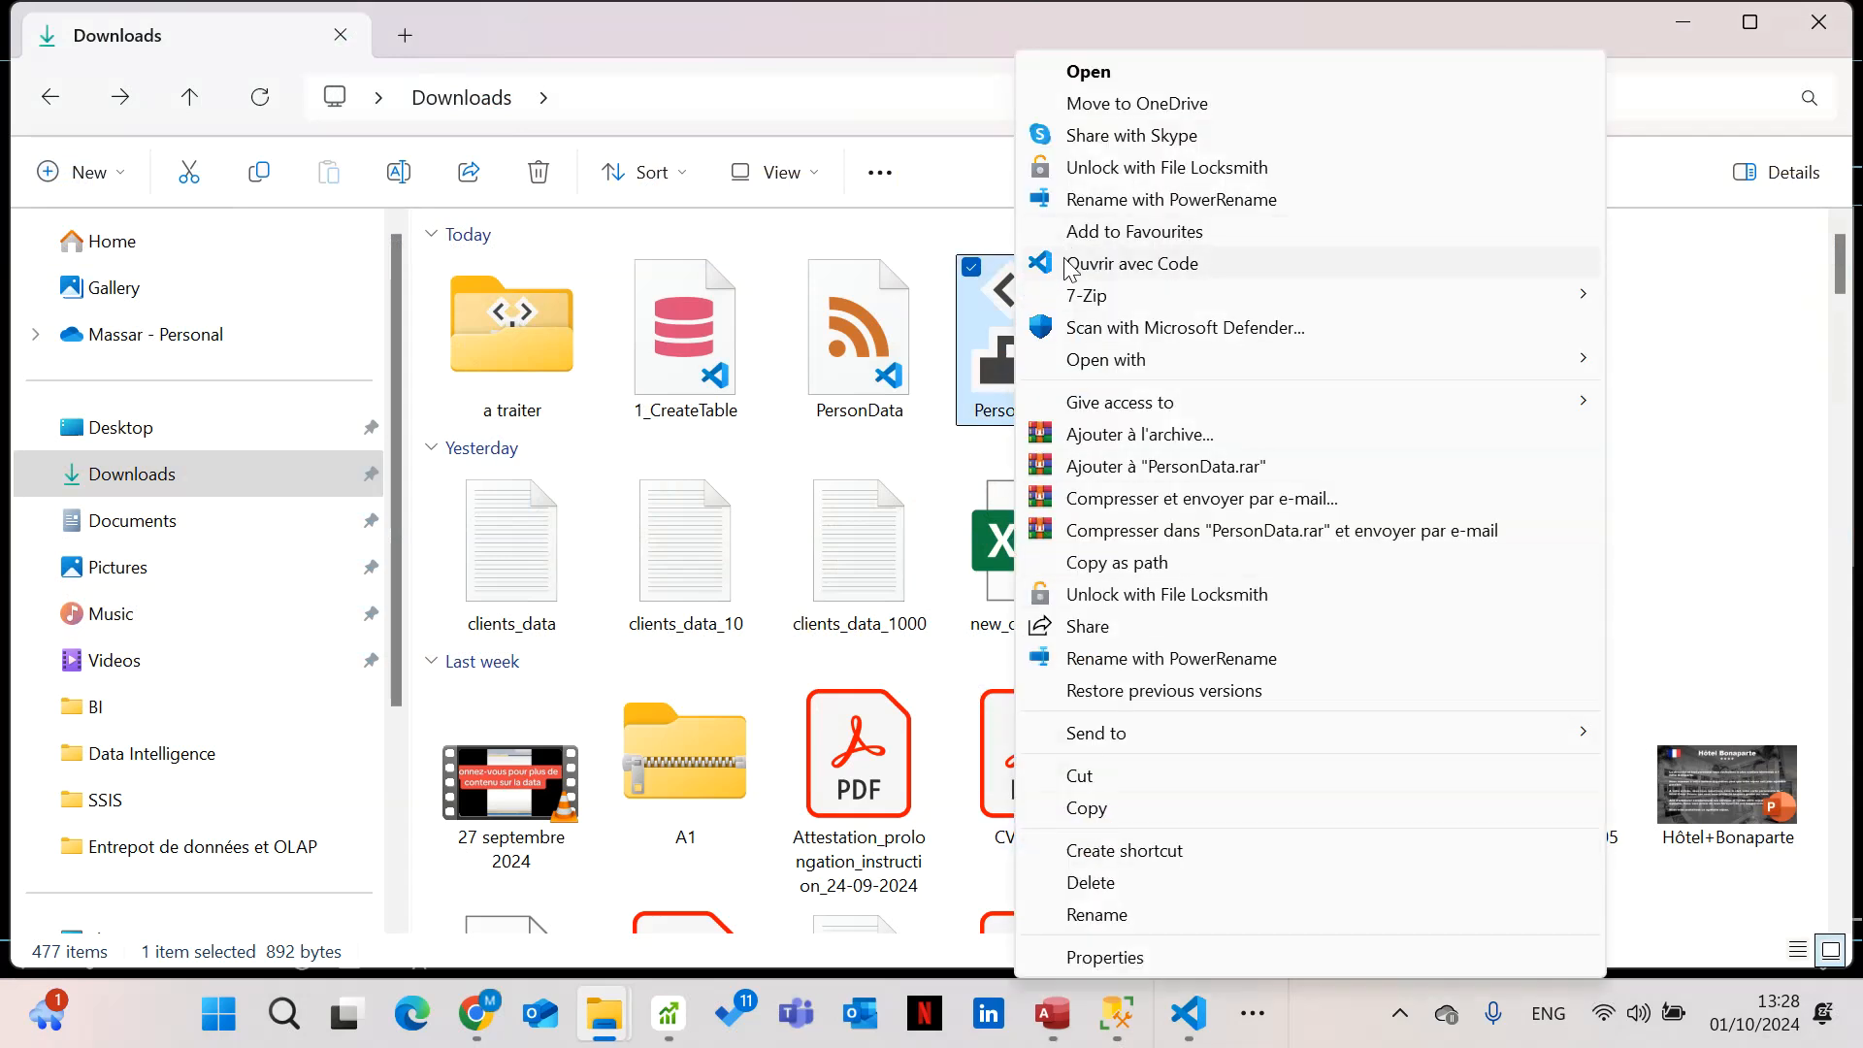
click(1071, 266)
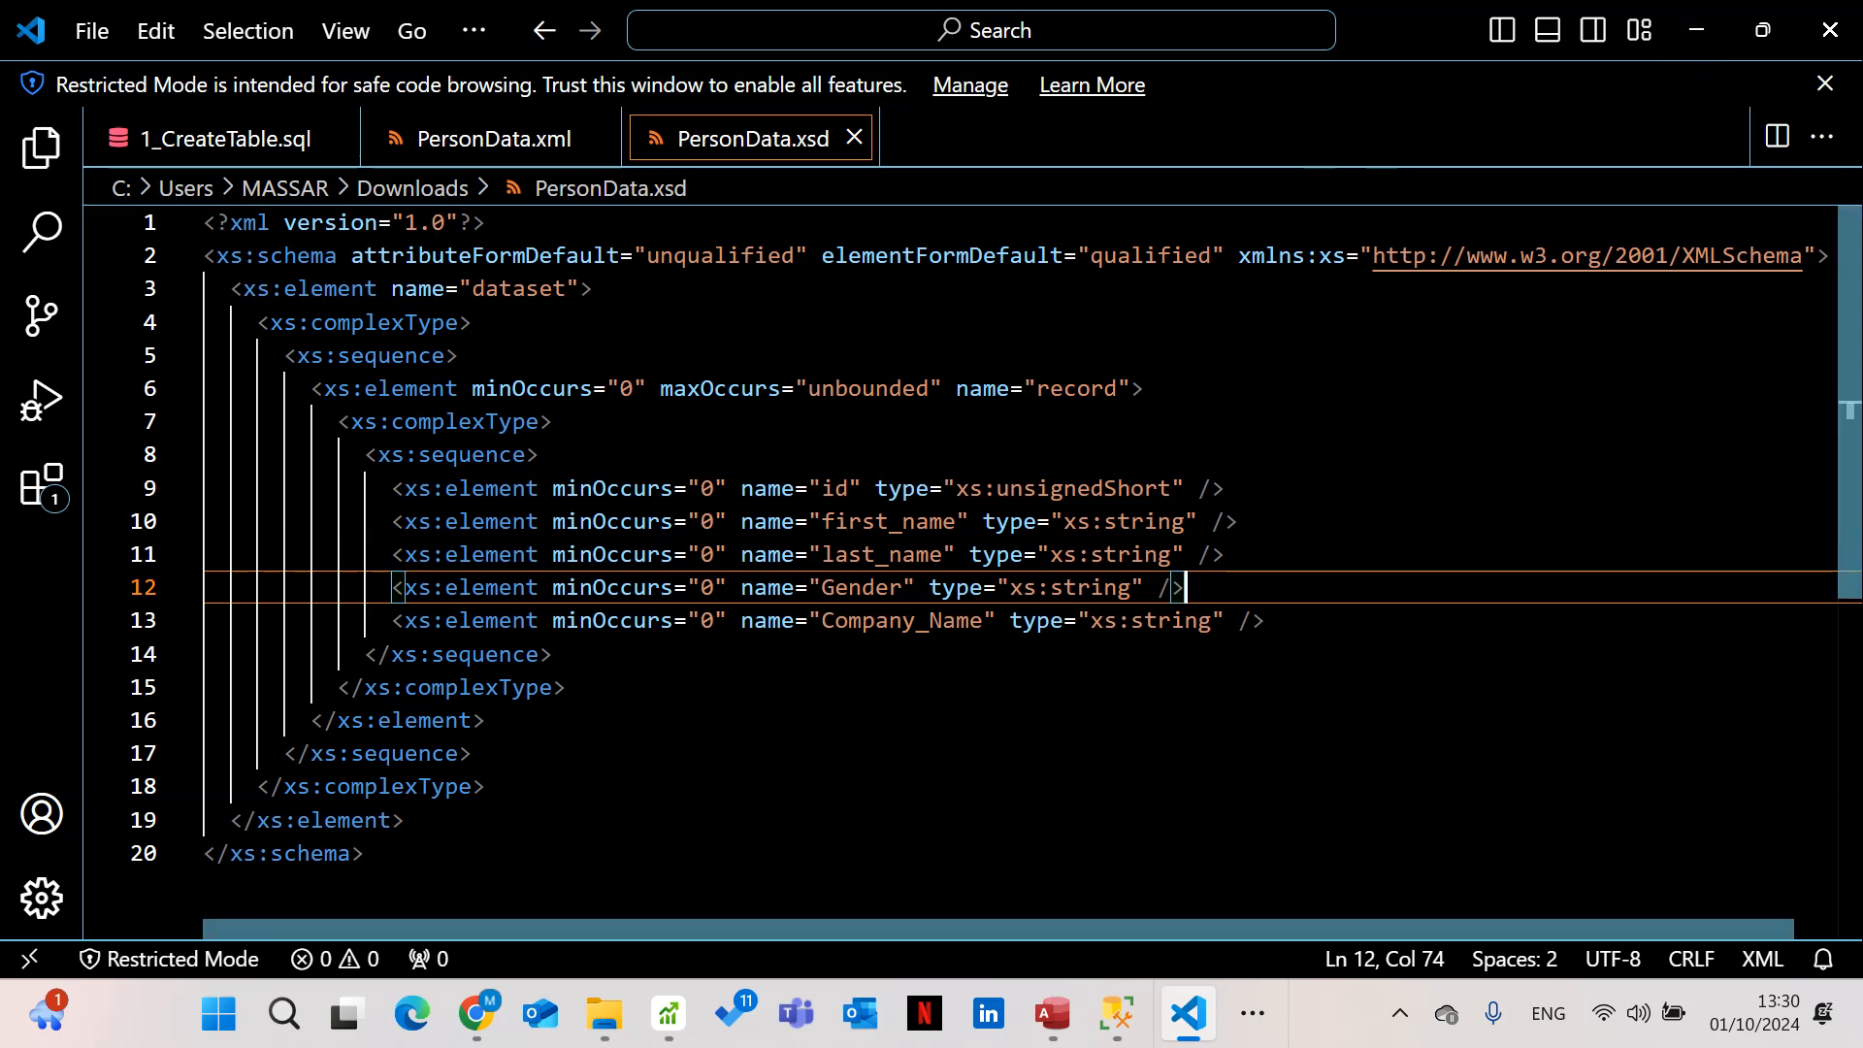
Switch to SQL Server Management Studio and add a CREATE TABLE XMLDATA statement with id int plus first_name, last_name, Gender and Company_Name as nvarchar(255)
drag(1411, 25, 1862, 35)
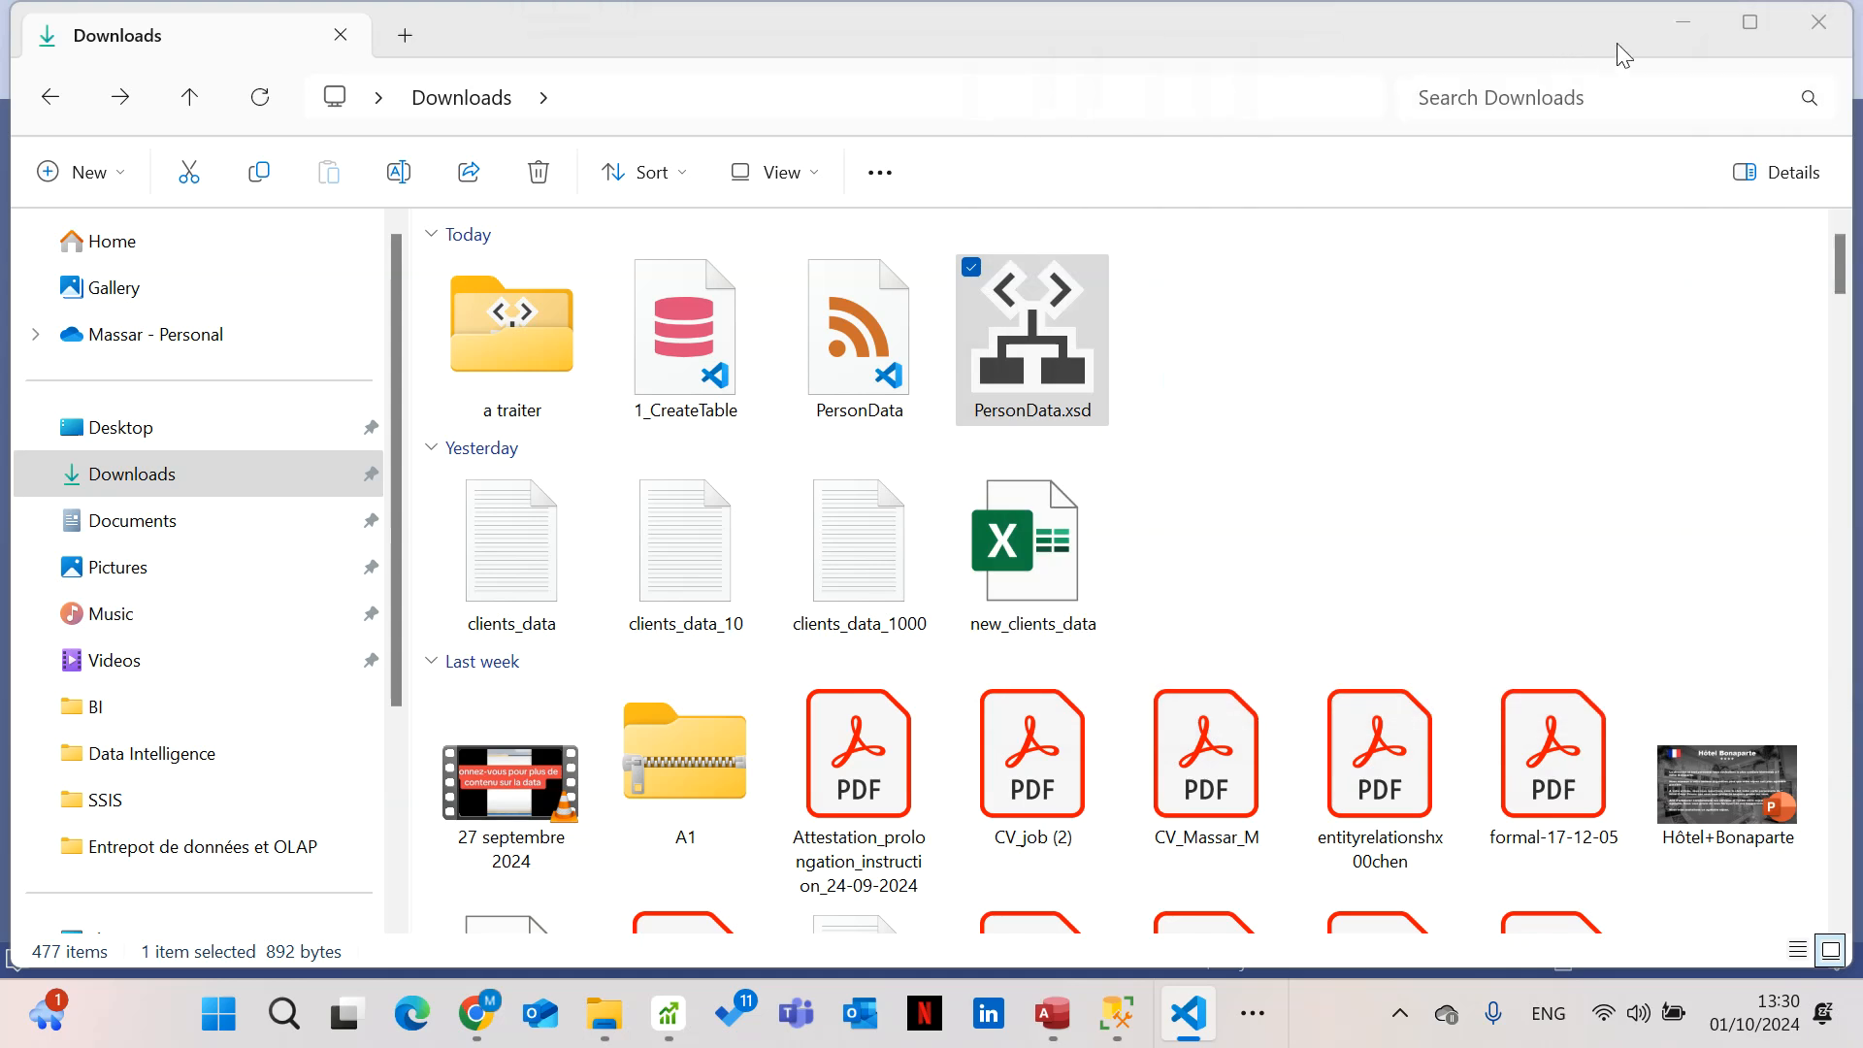
click(1682, 27)
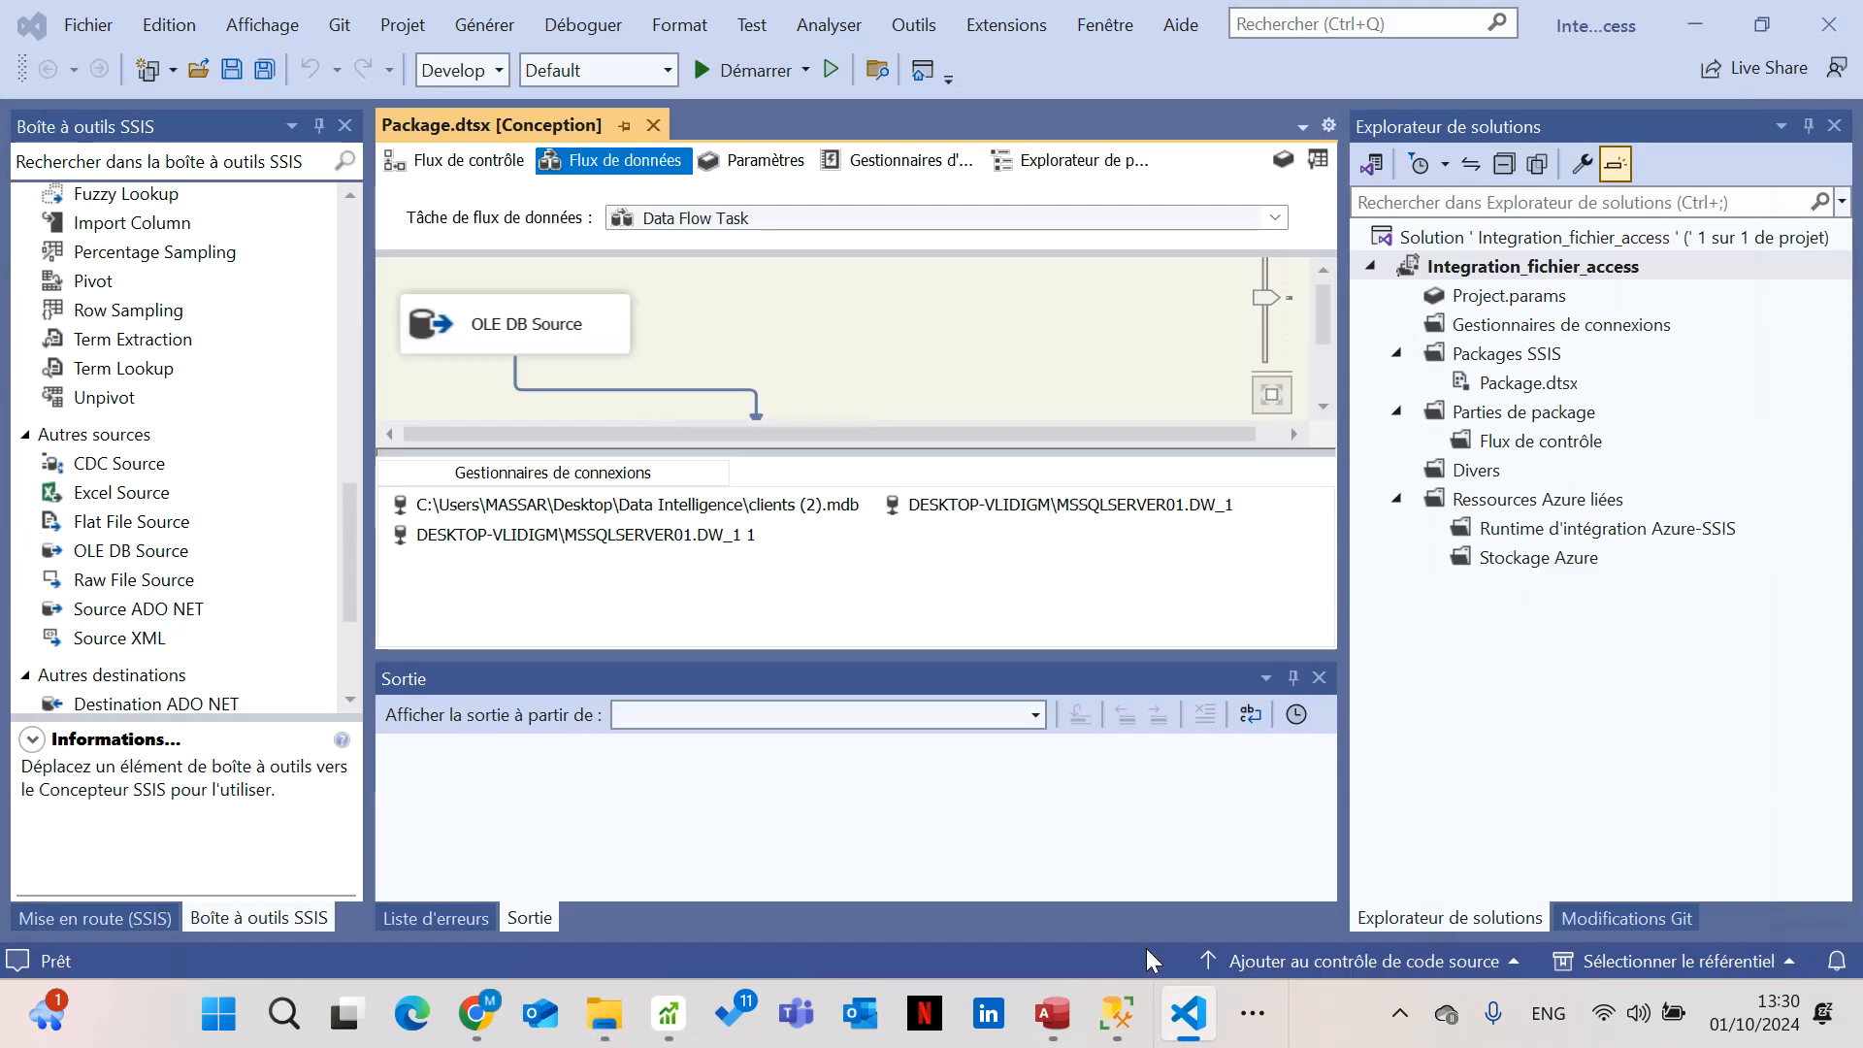
click(1103, 1029)
click(988, 296)
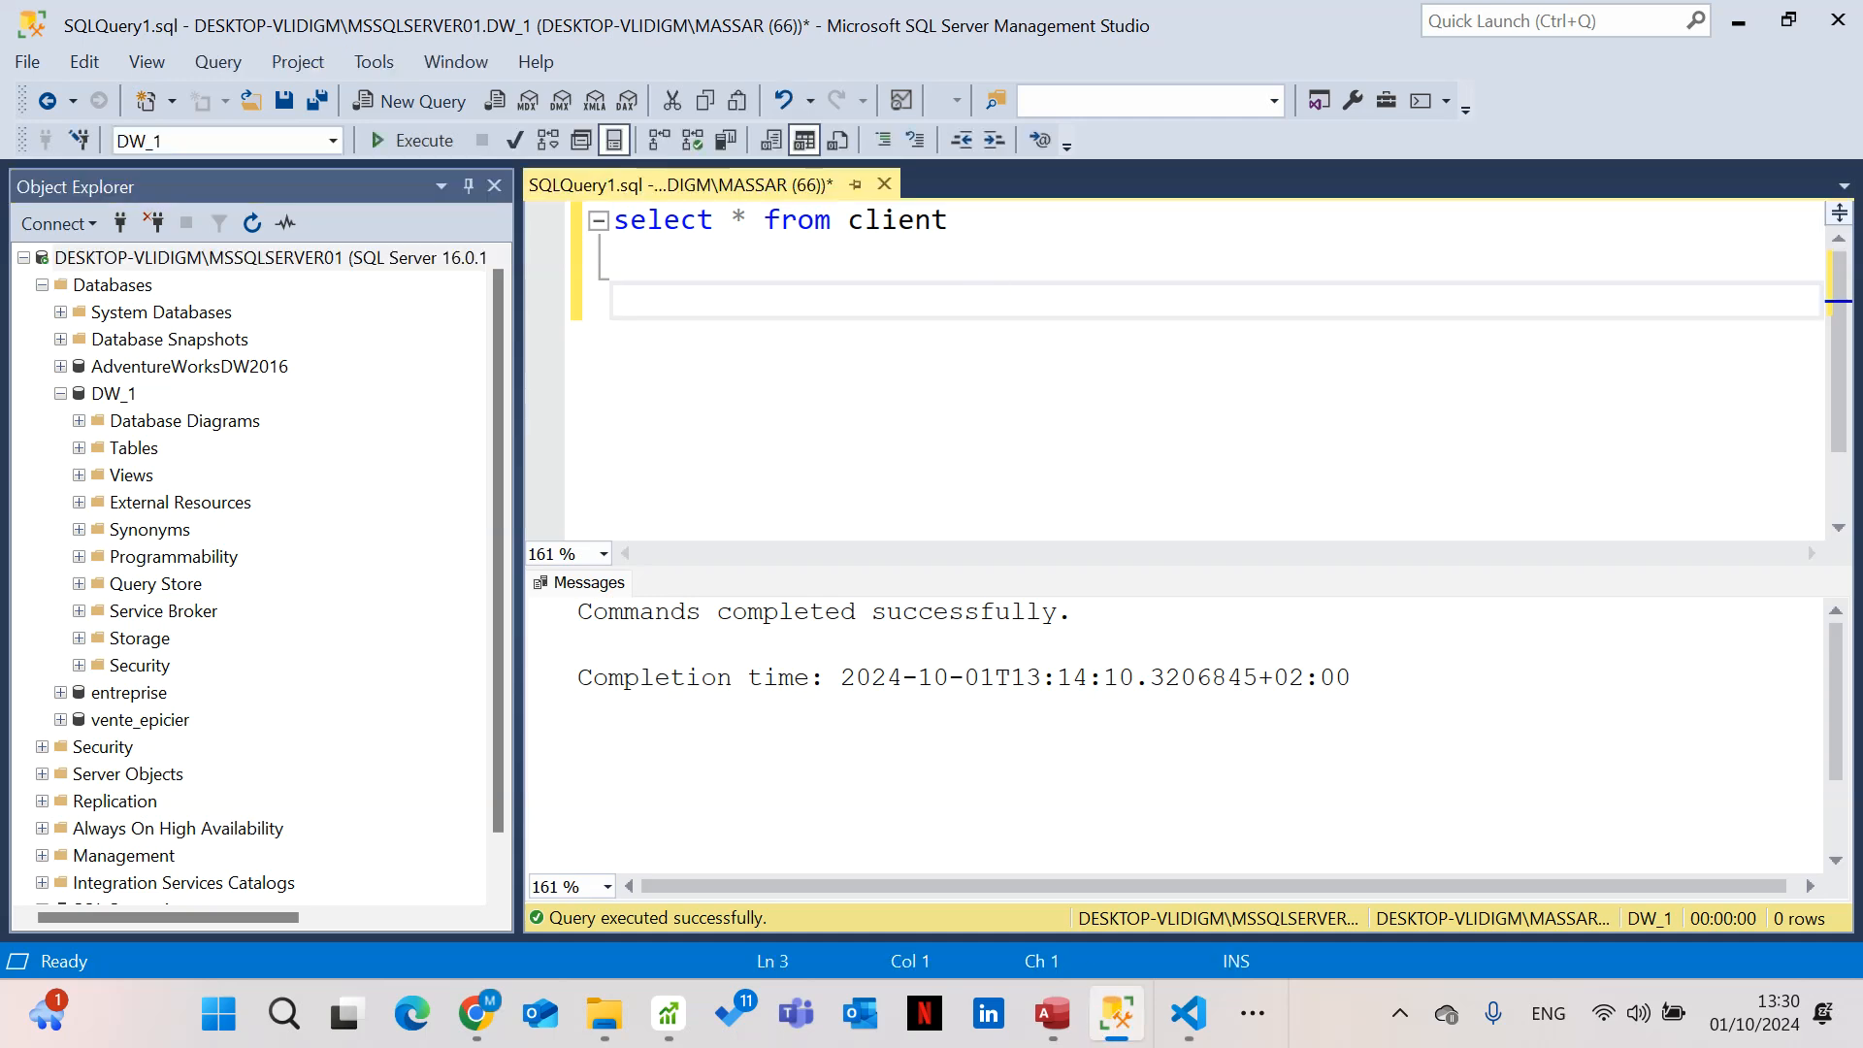
key(alt+Tab)
text(CREATE TABLE XMLDATA(     [id] int,     [first_name] nvarchar(255),     [last_name] nvarchar(255),     [Gender] nvarchar(255),     [Company_Name] nvarchar(255) ))
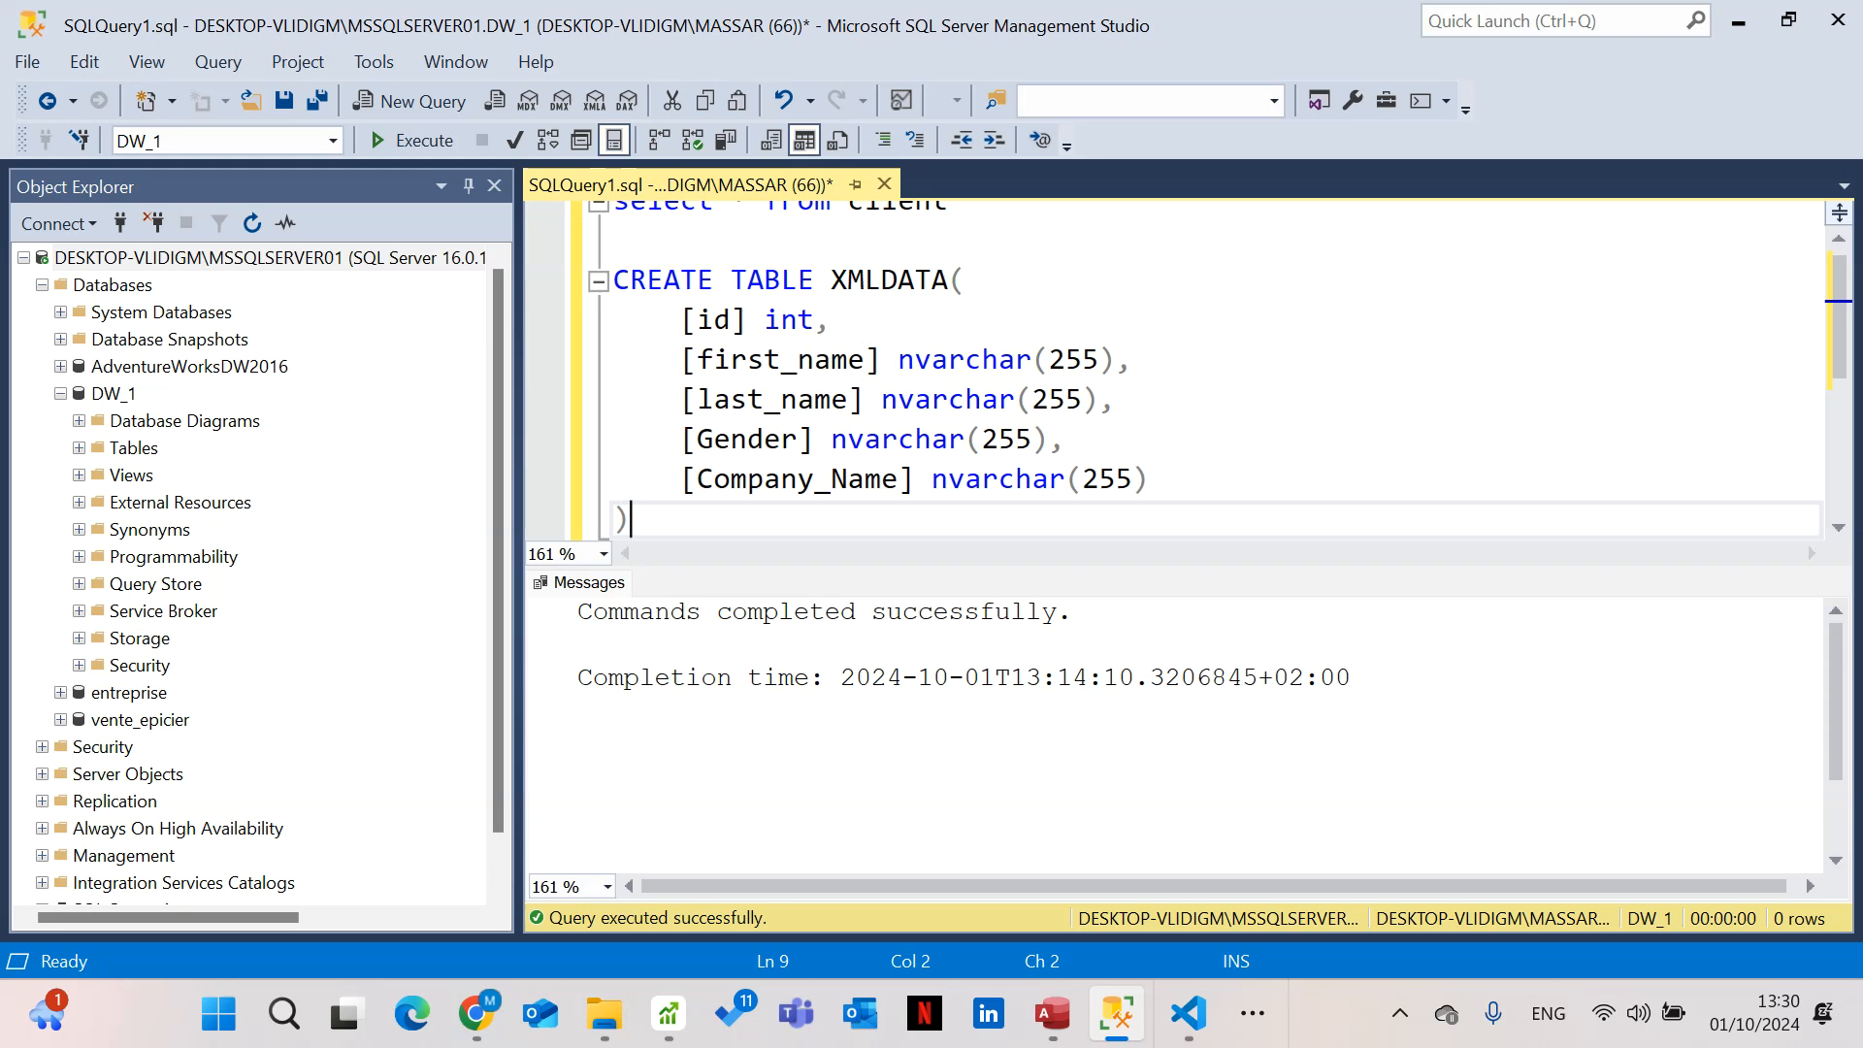
Execute only the CREATE TABLE XMLDATA statement against the DW_1 database, then clear the text selection
scroll(1204, 369, down, 1)
scroll(1203, 368, up, 1)
drag(631, 519, 585, 275)
click(422, 139)
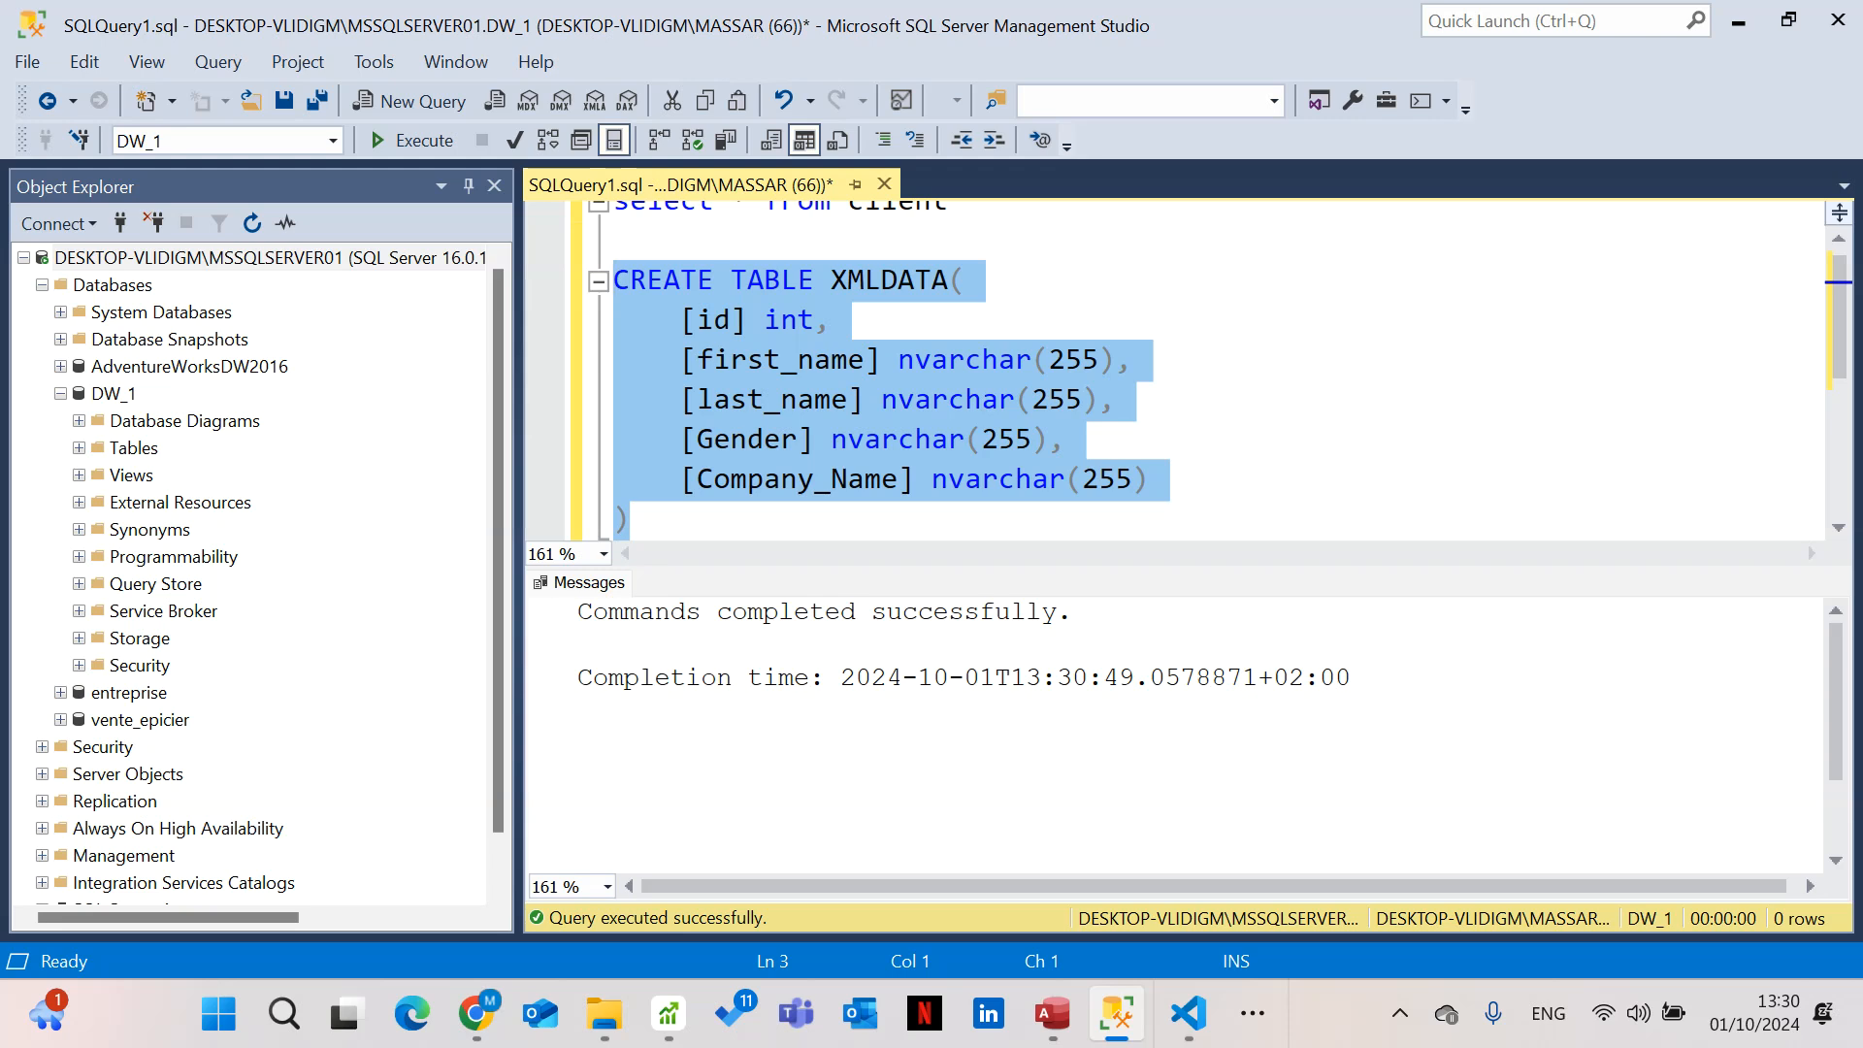
click(1203, 493)
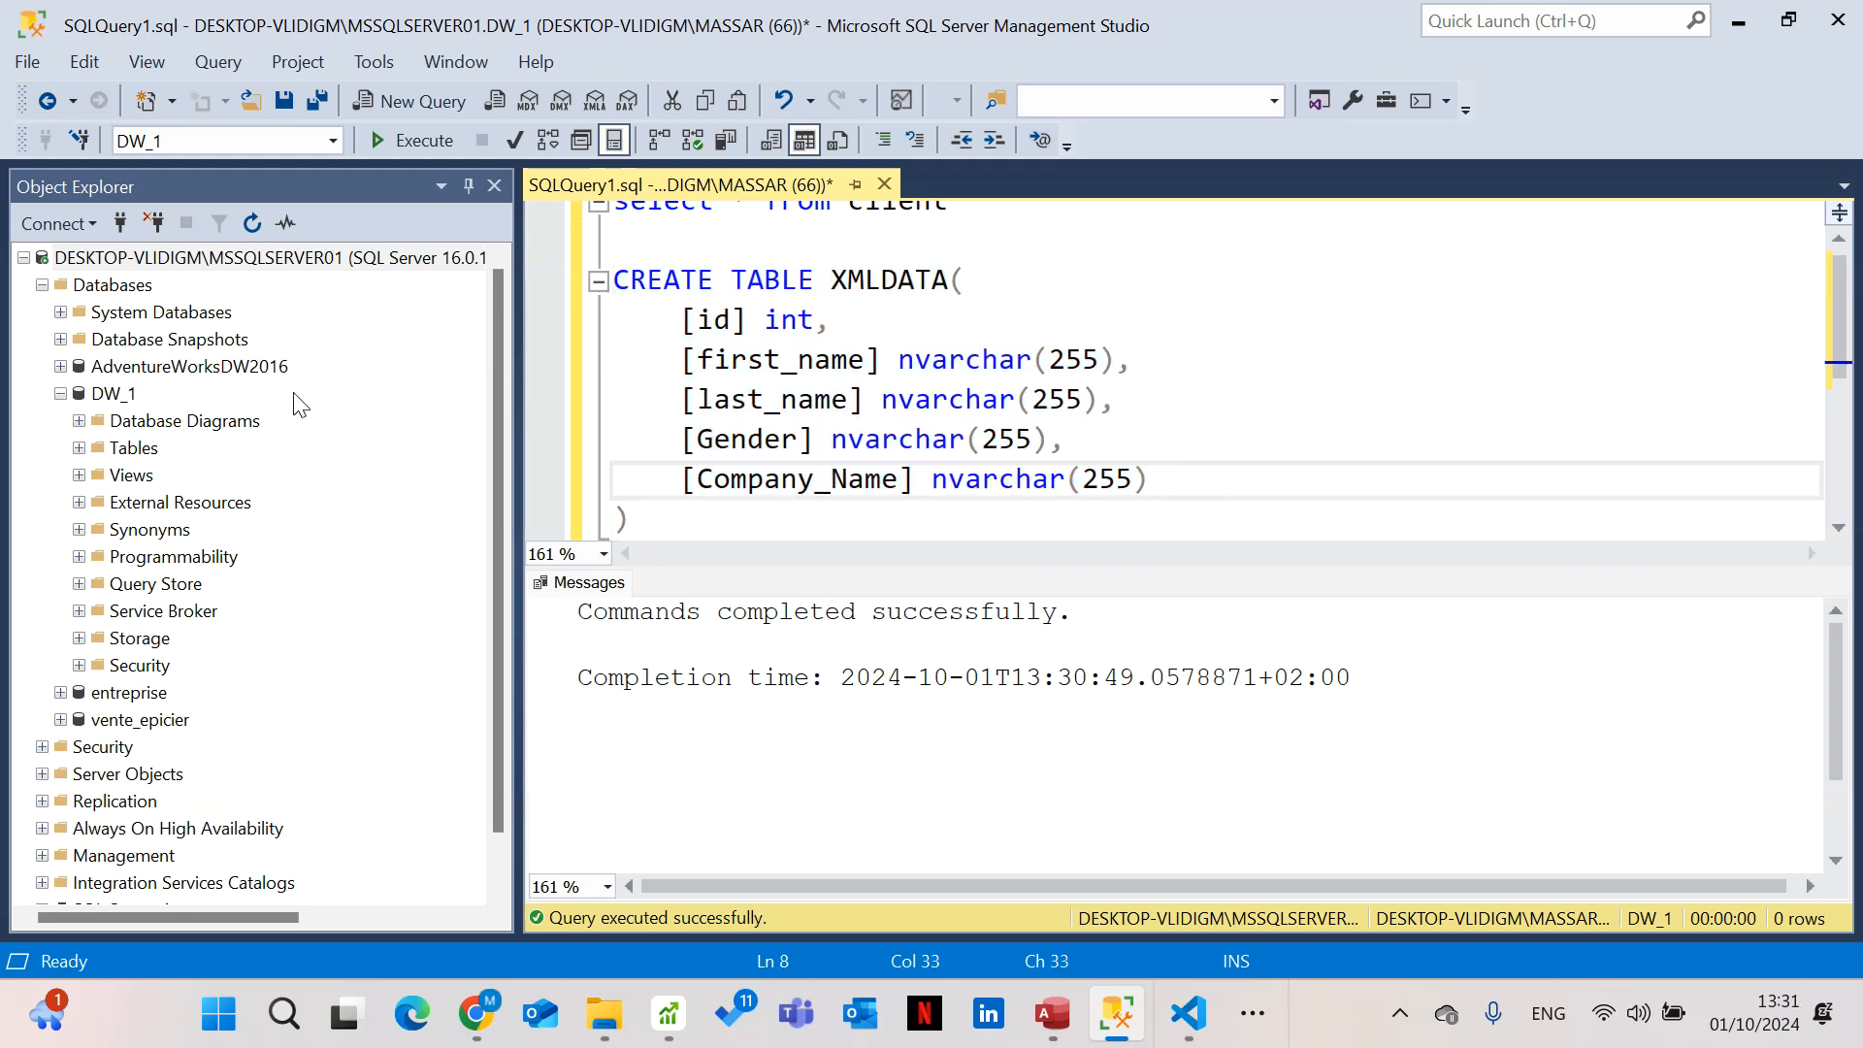
Refresh the server's object tree and expand the DW_1 database down to its tables to check for XMLDATA
click(249, 222)
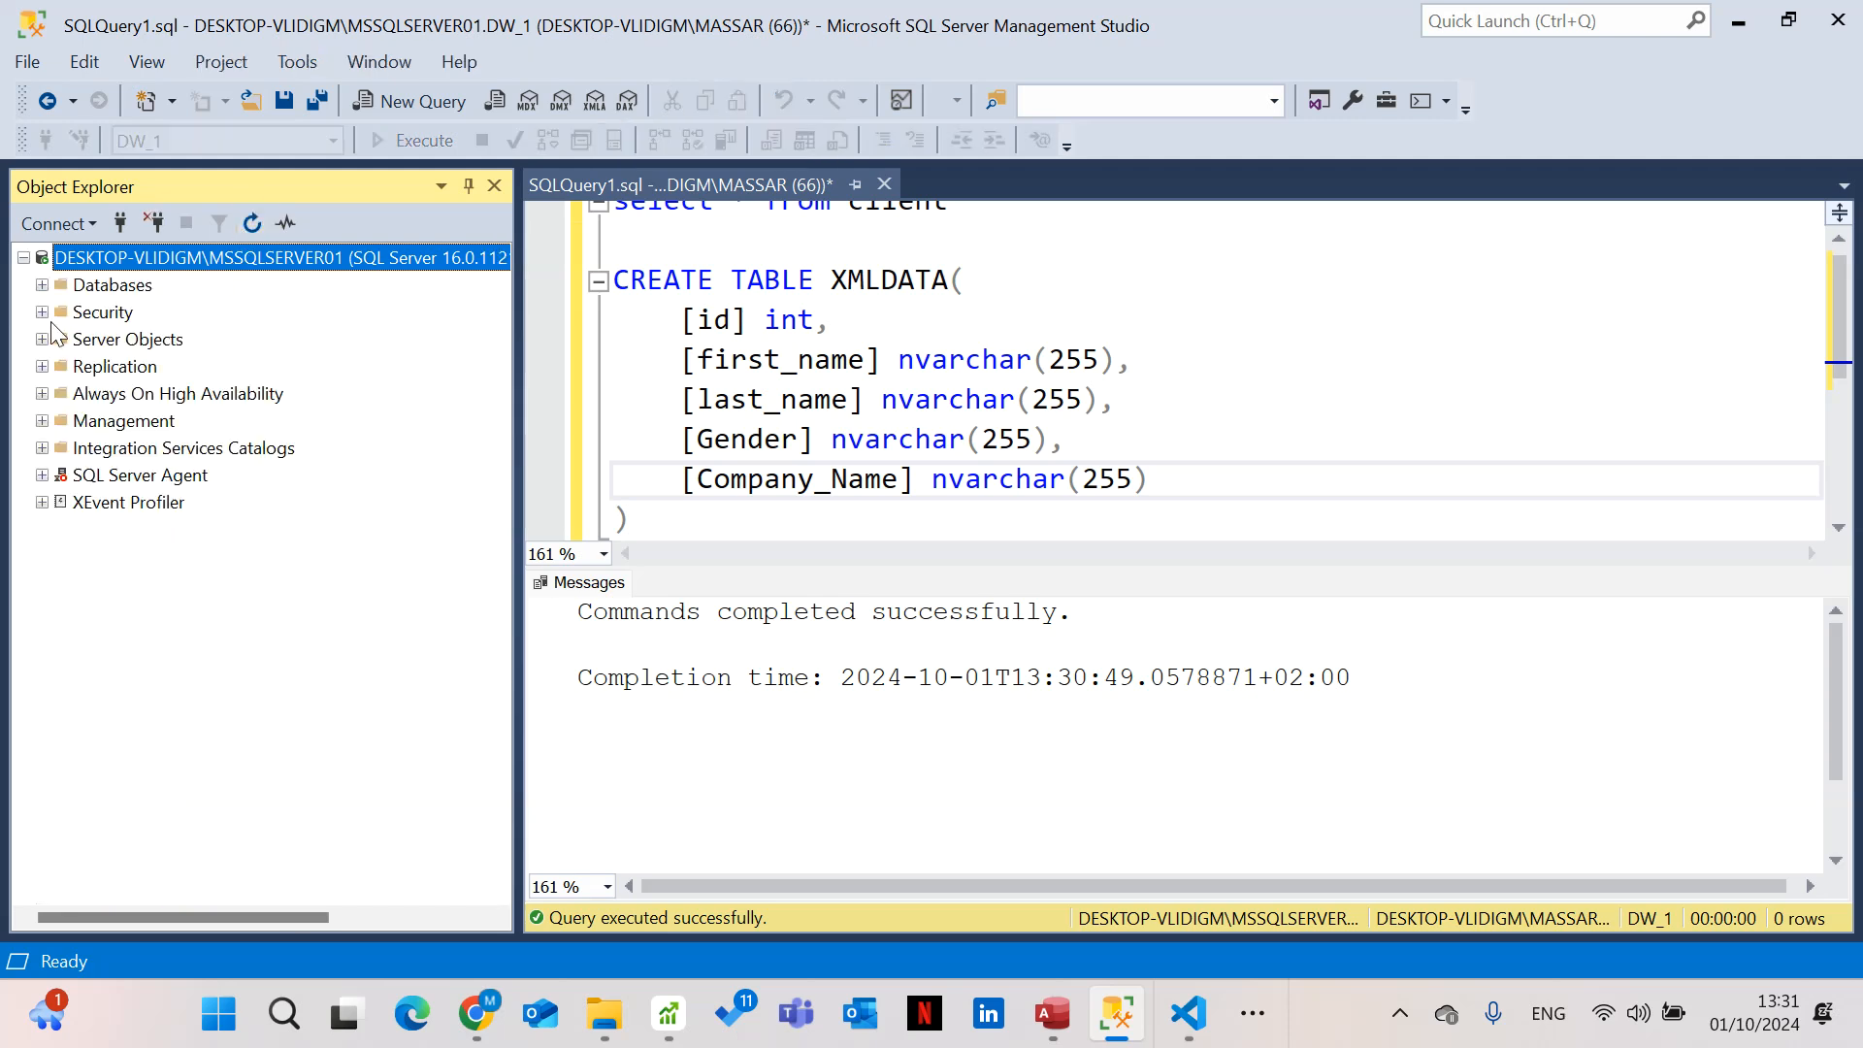
click(42, 285)
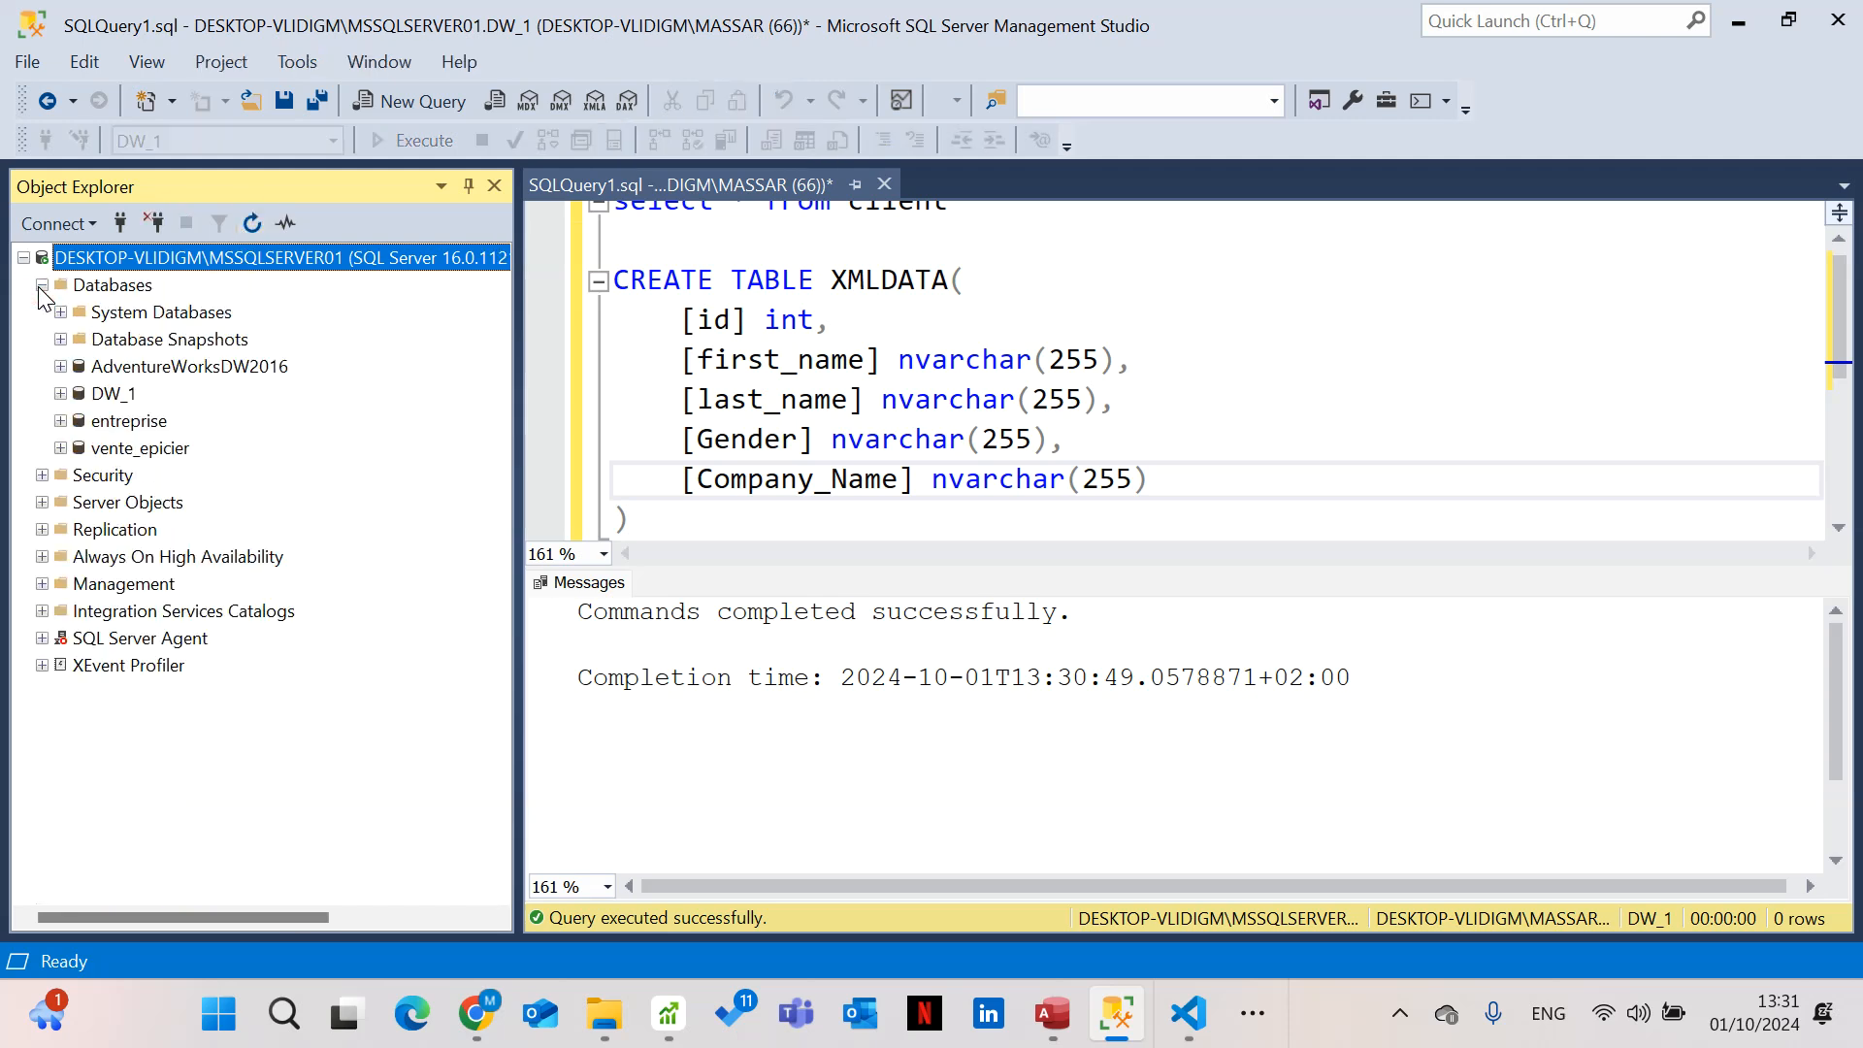
click(60, 394)
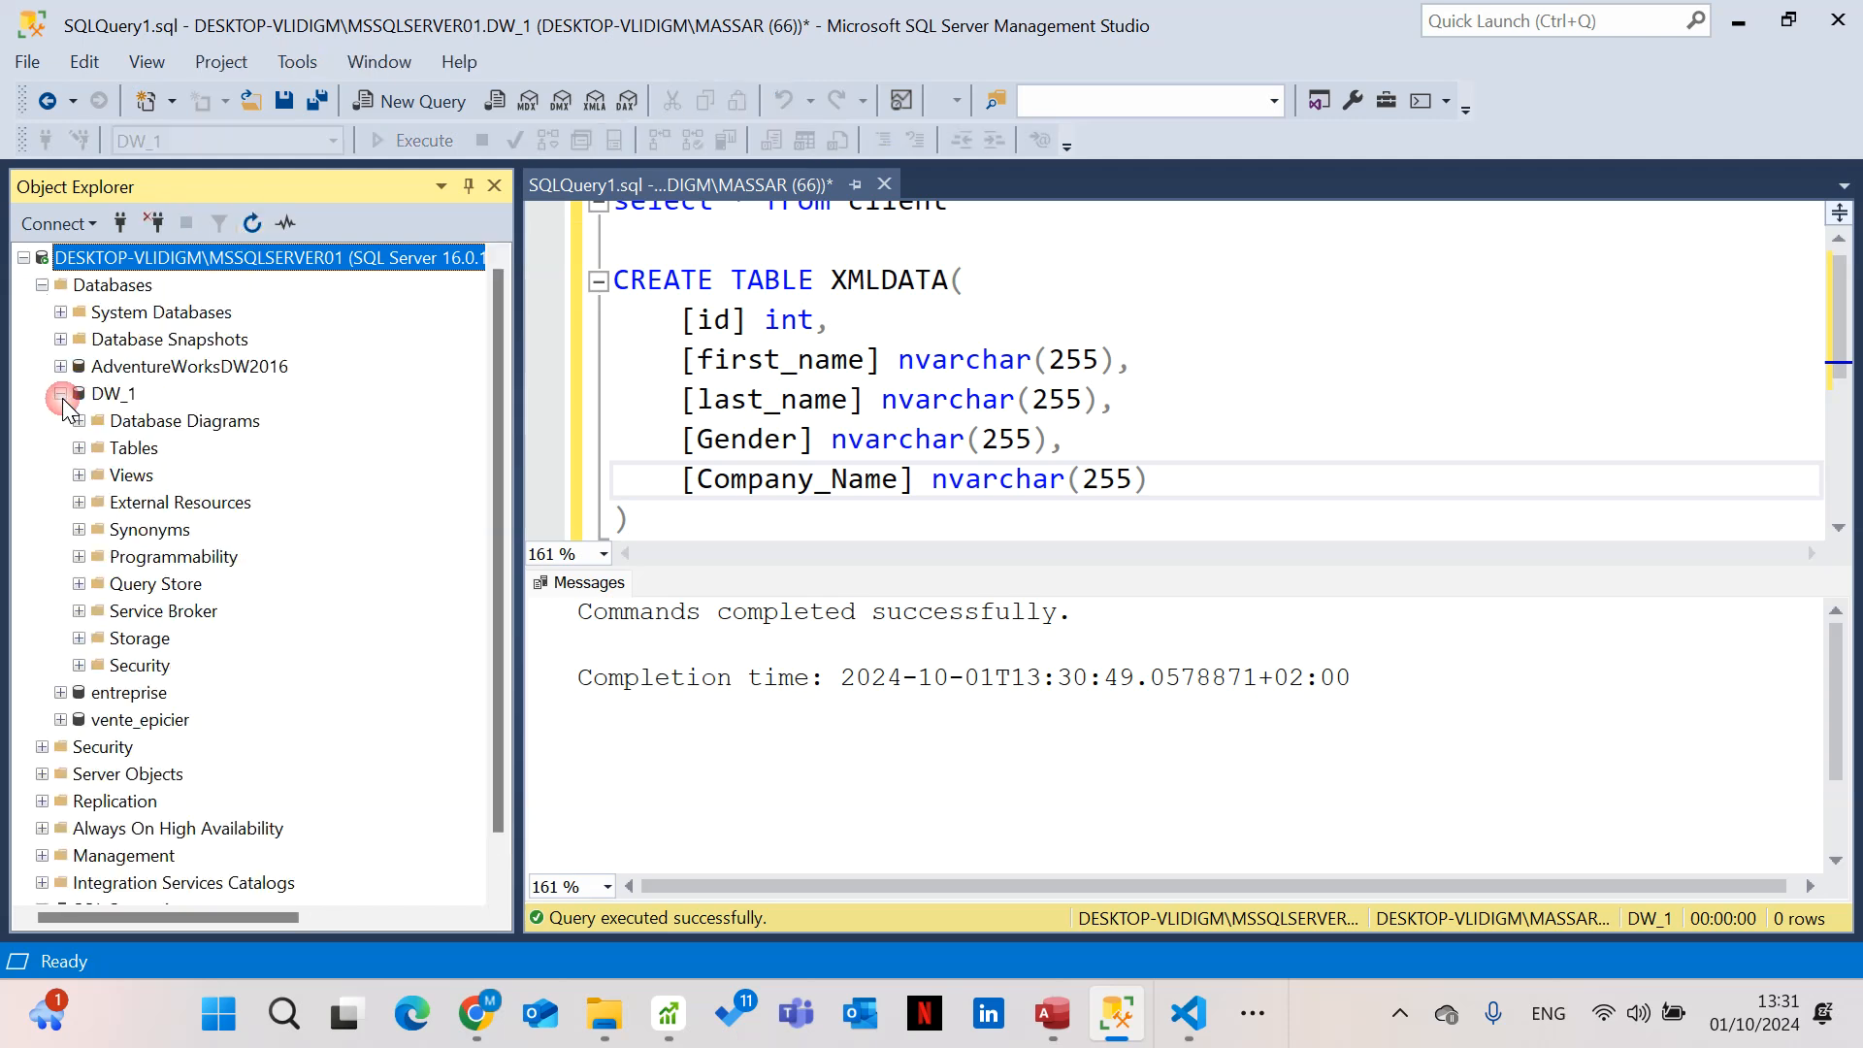
click(79, 447)
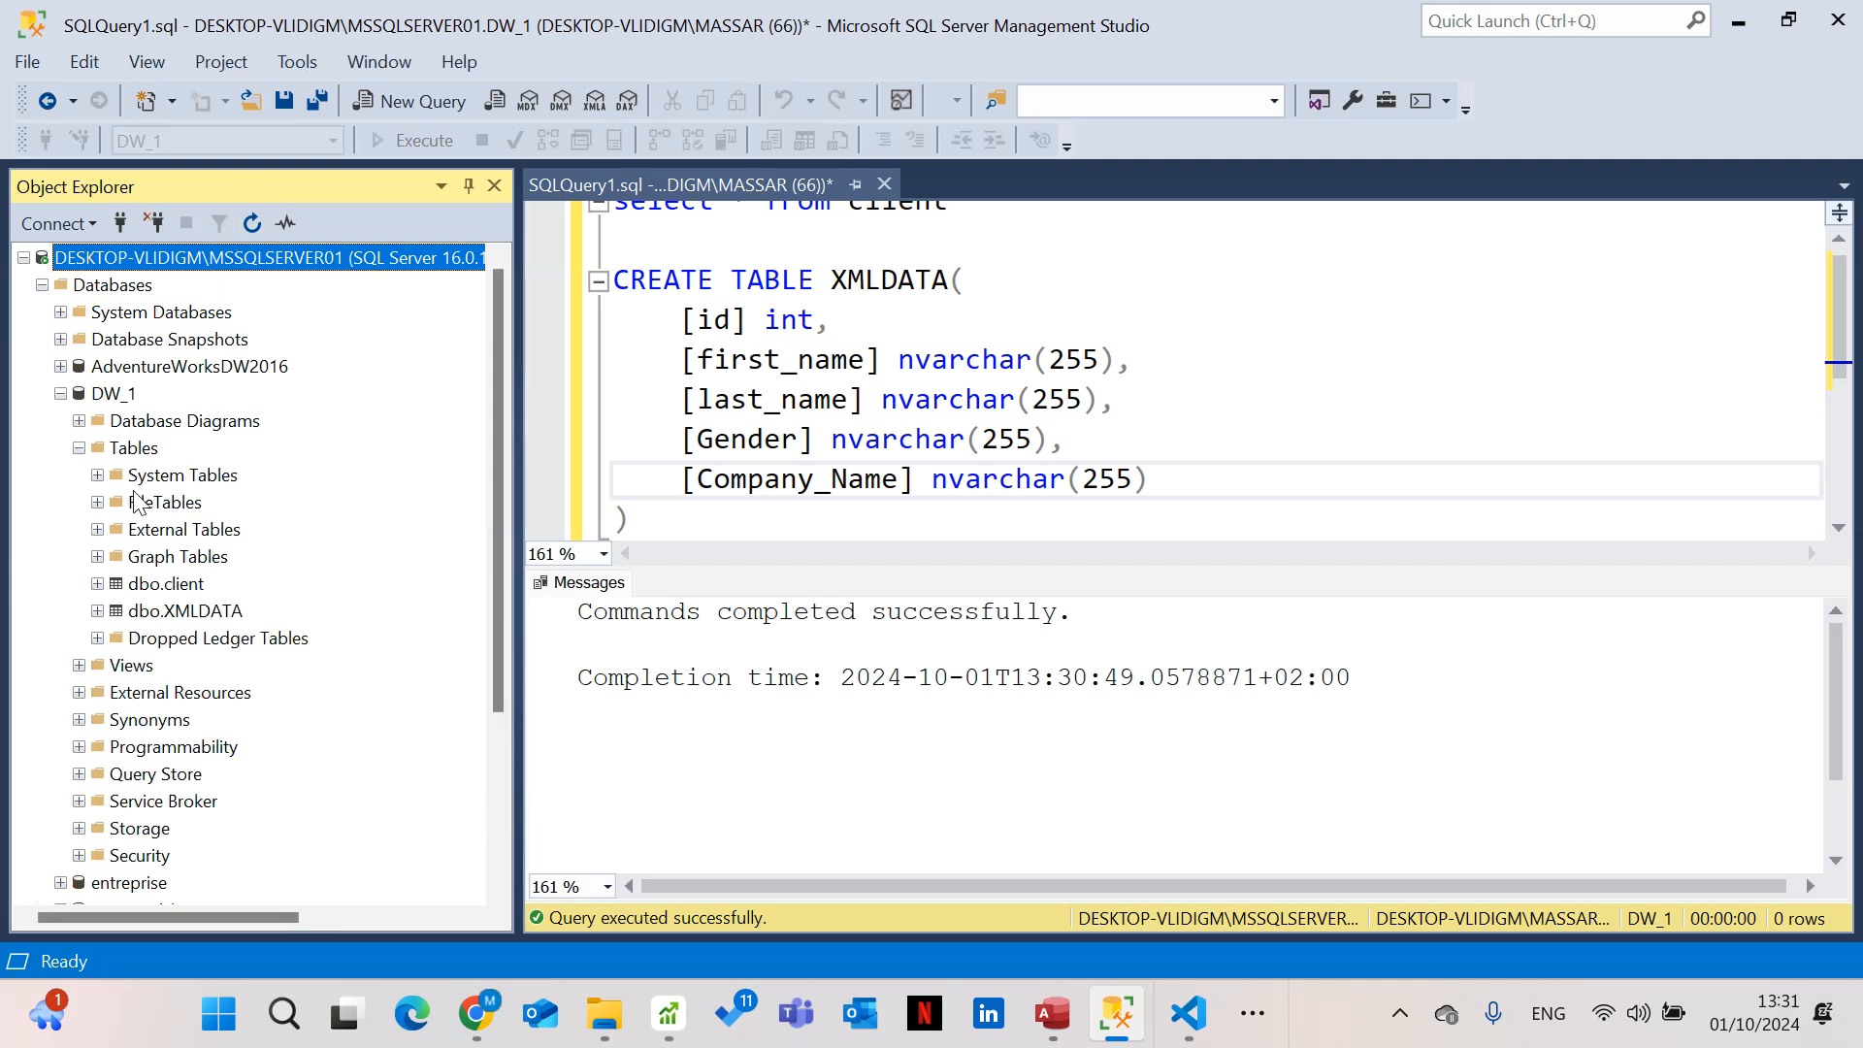
Add the query "select * from XMLDATA" below the CREATE TABLE statement, separated by a blank line
click(1203, 496)
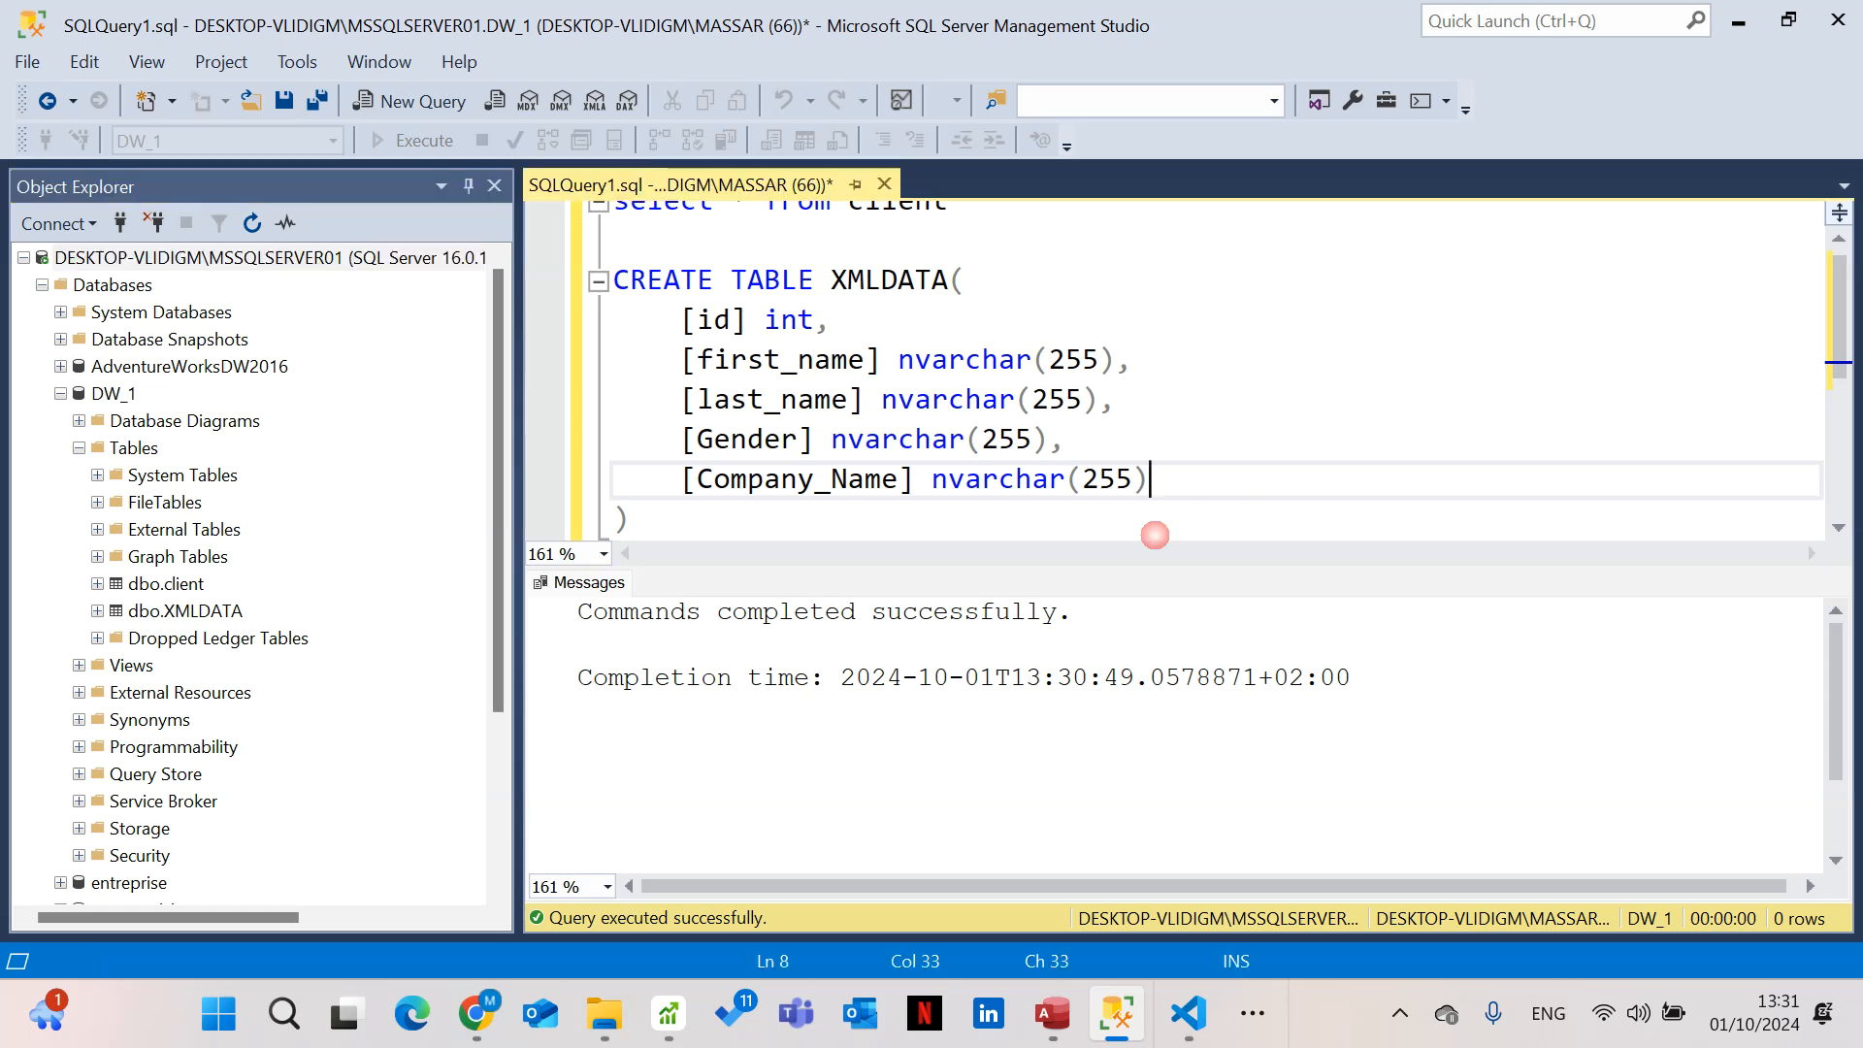
click(1108, 535)
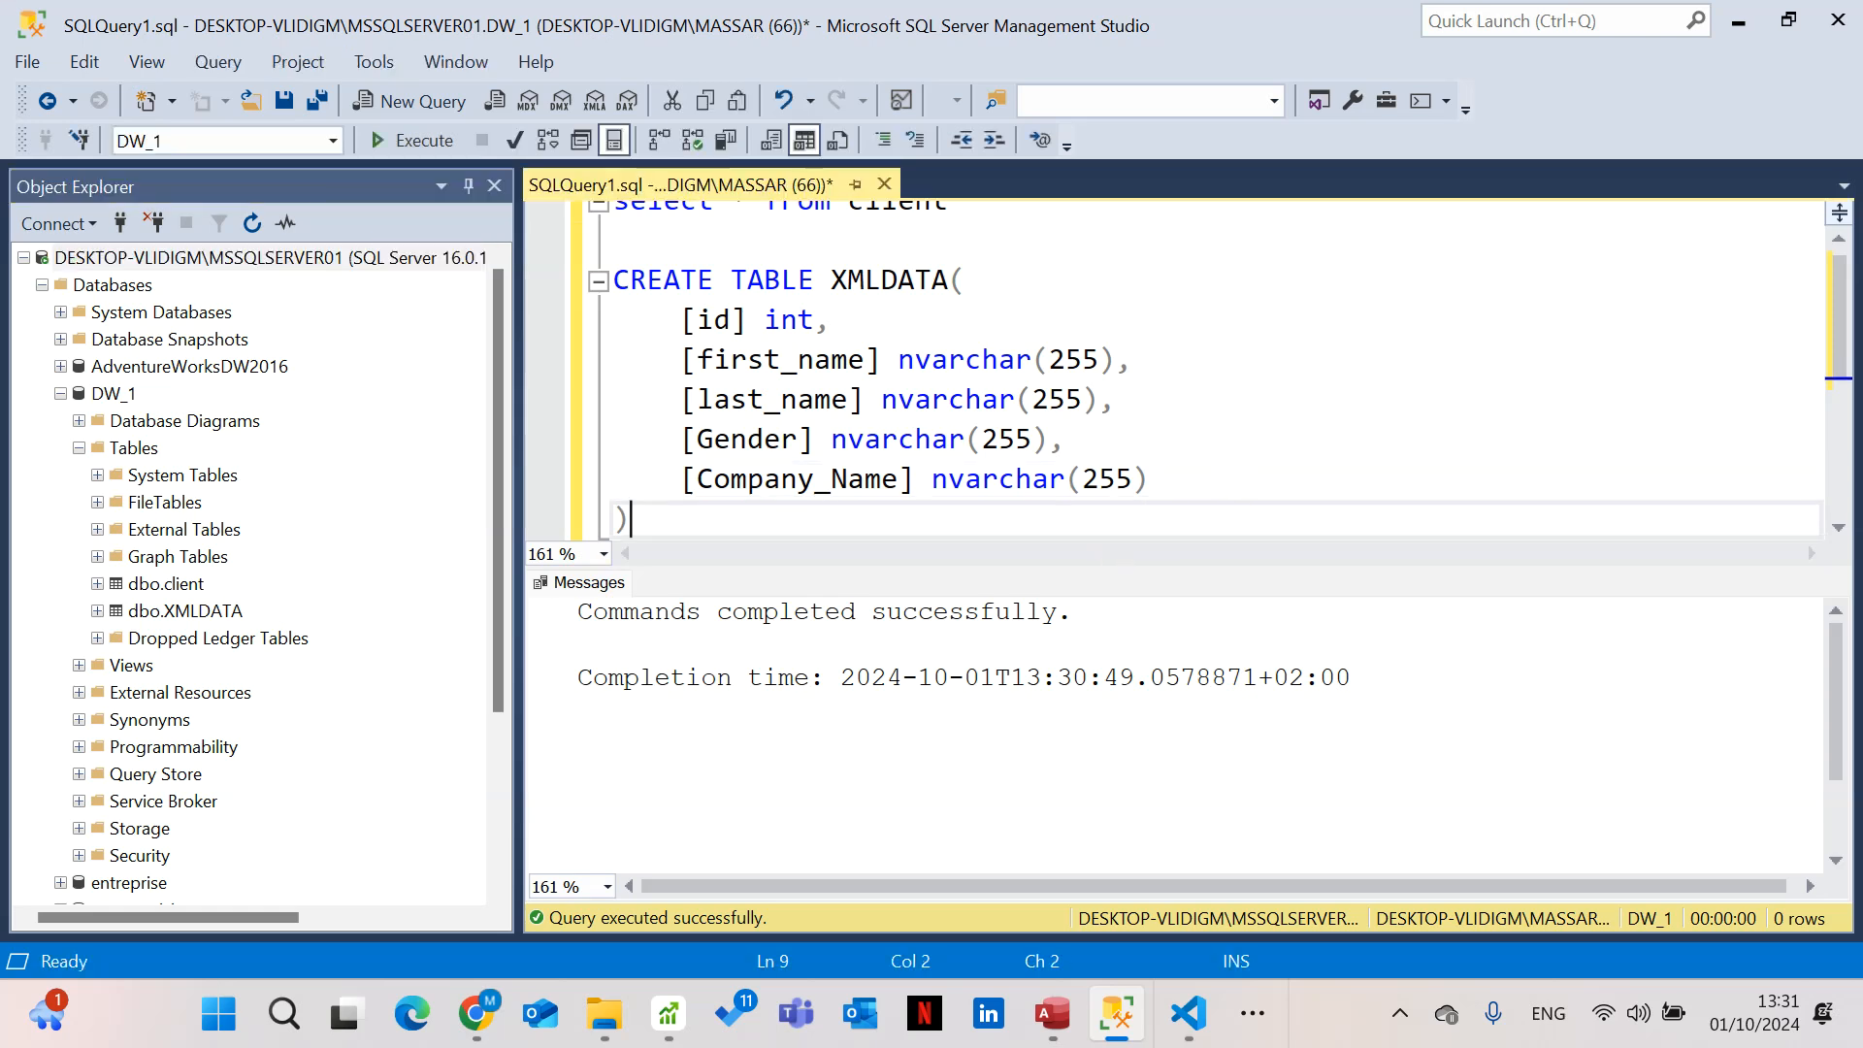
key(Return)
key(Return)
text(select * from )
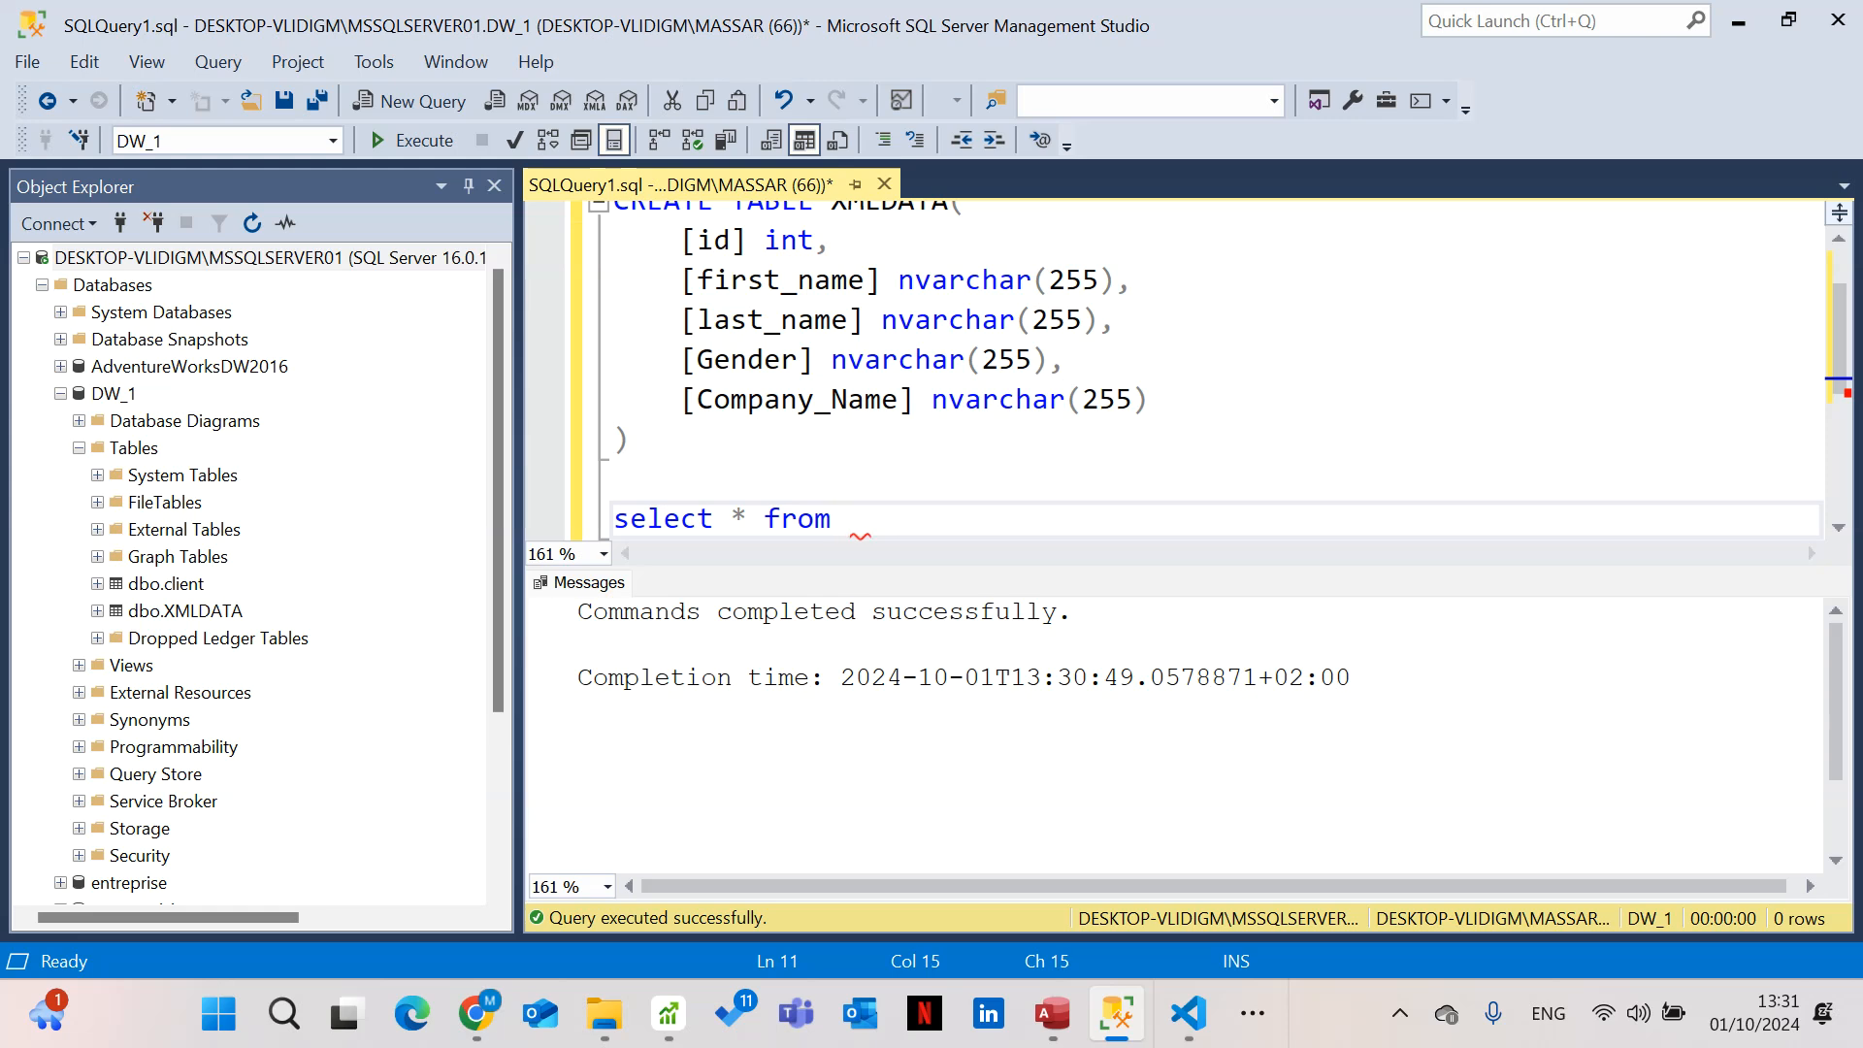
text(X)
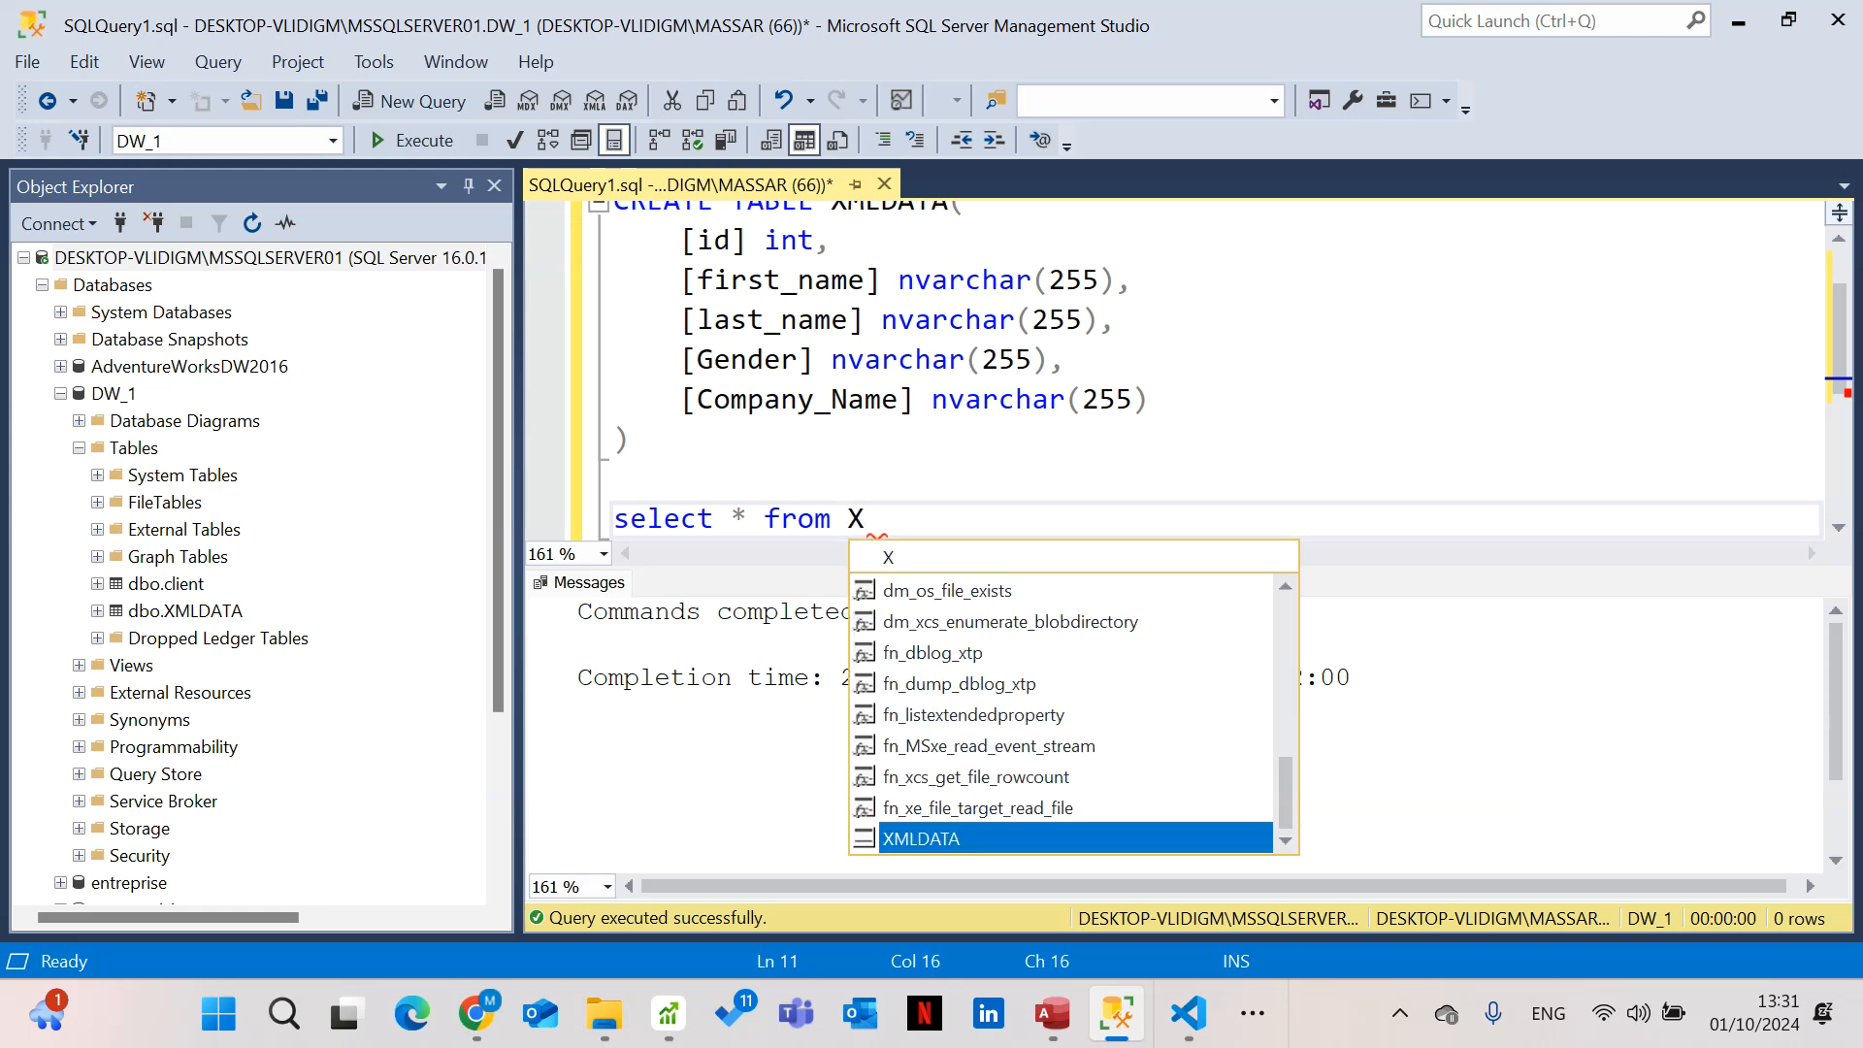
key(Tab)
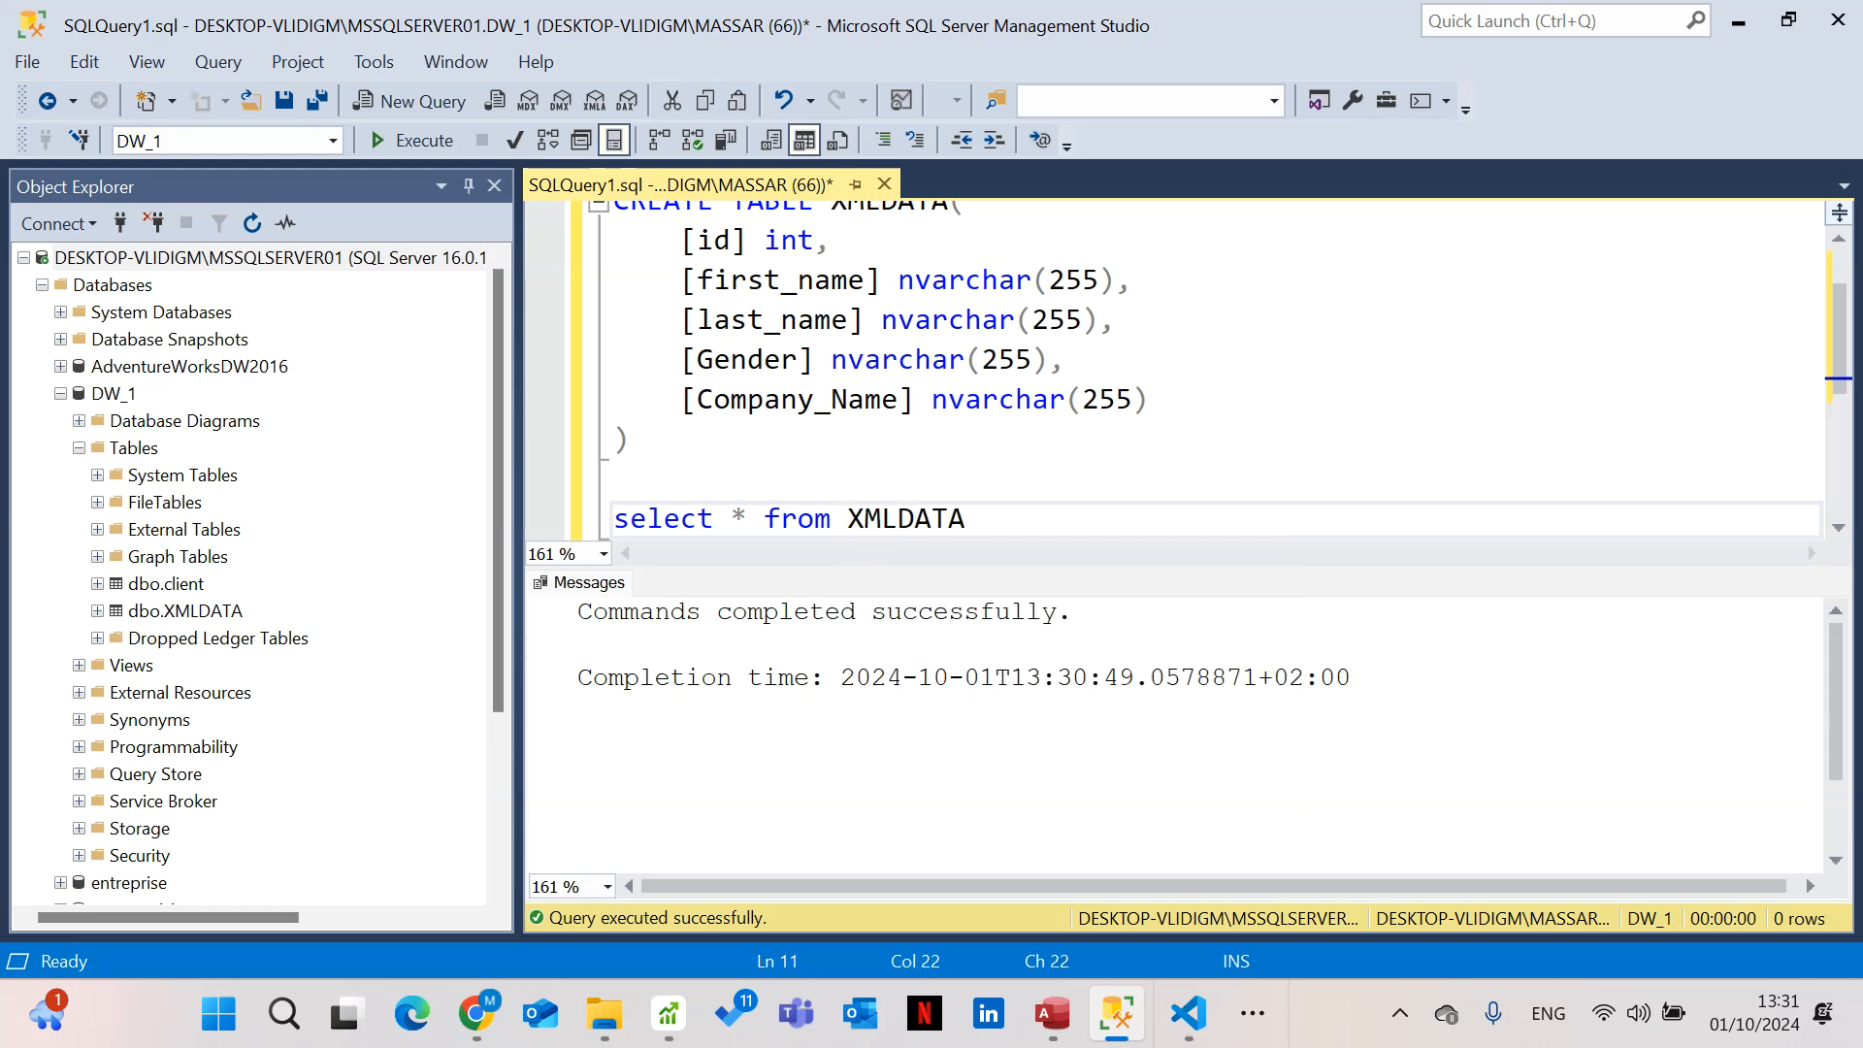
Select the XMLDATA query line and execute only that statement
click(734, 517)
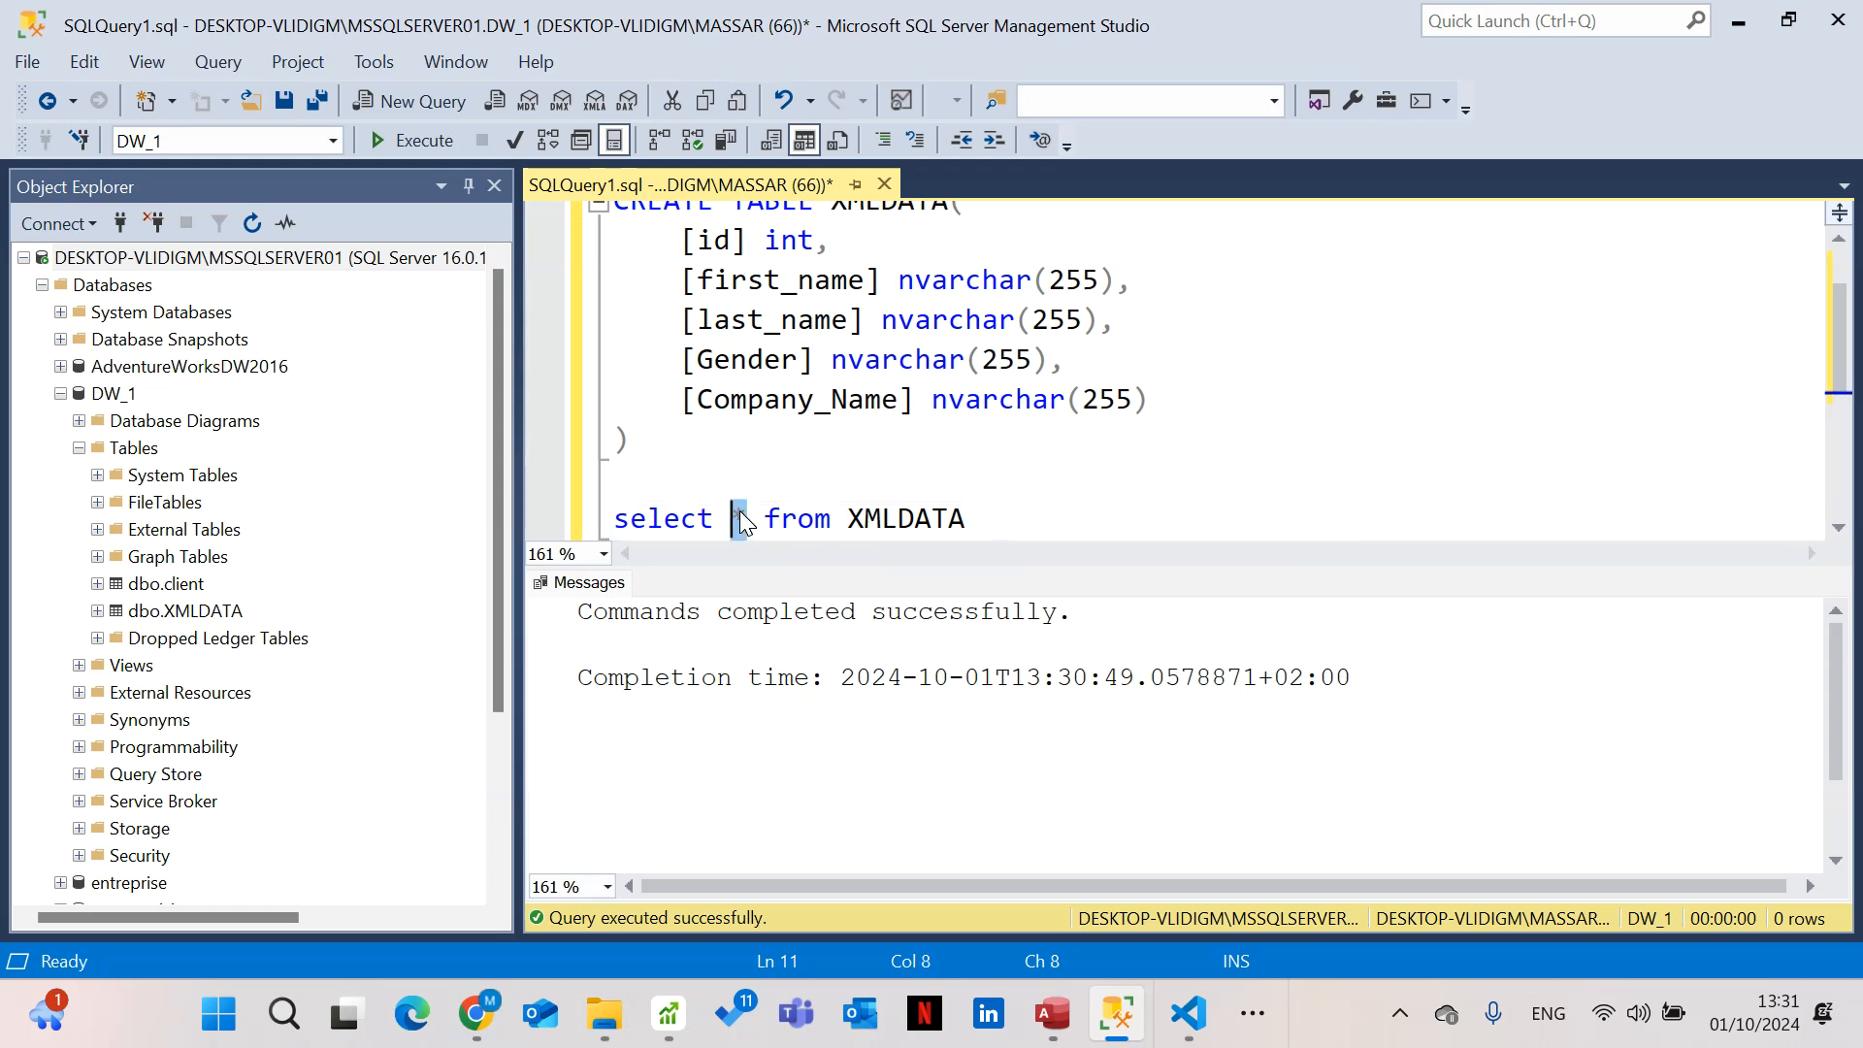
double_click(768, 523)
triple_click(774, 522)
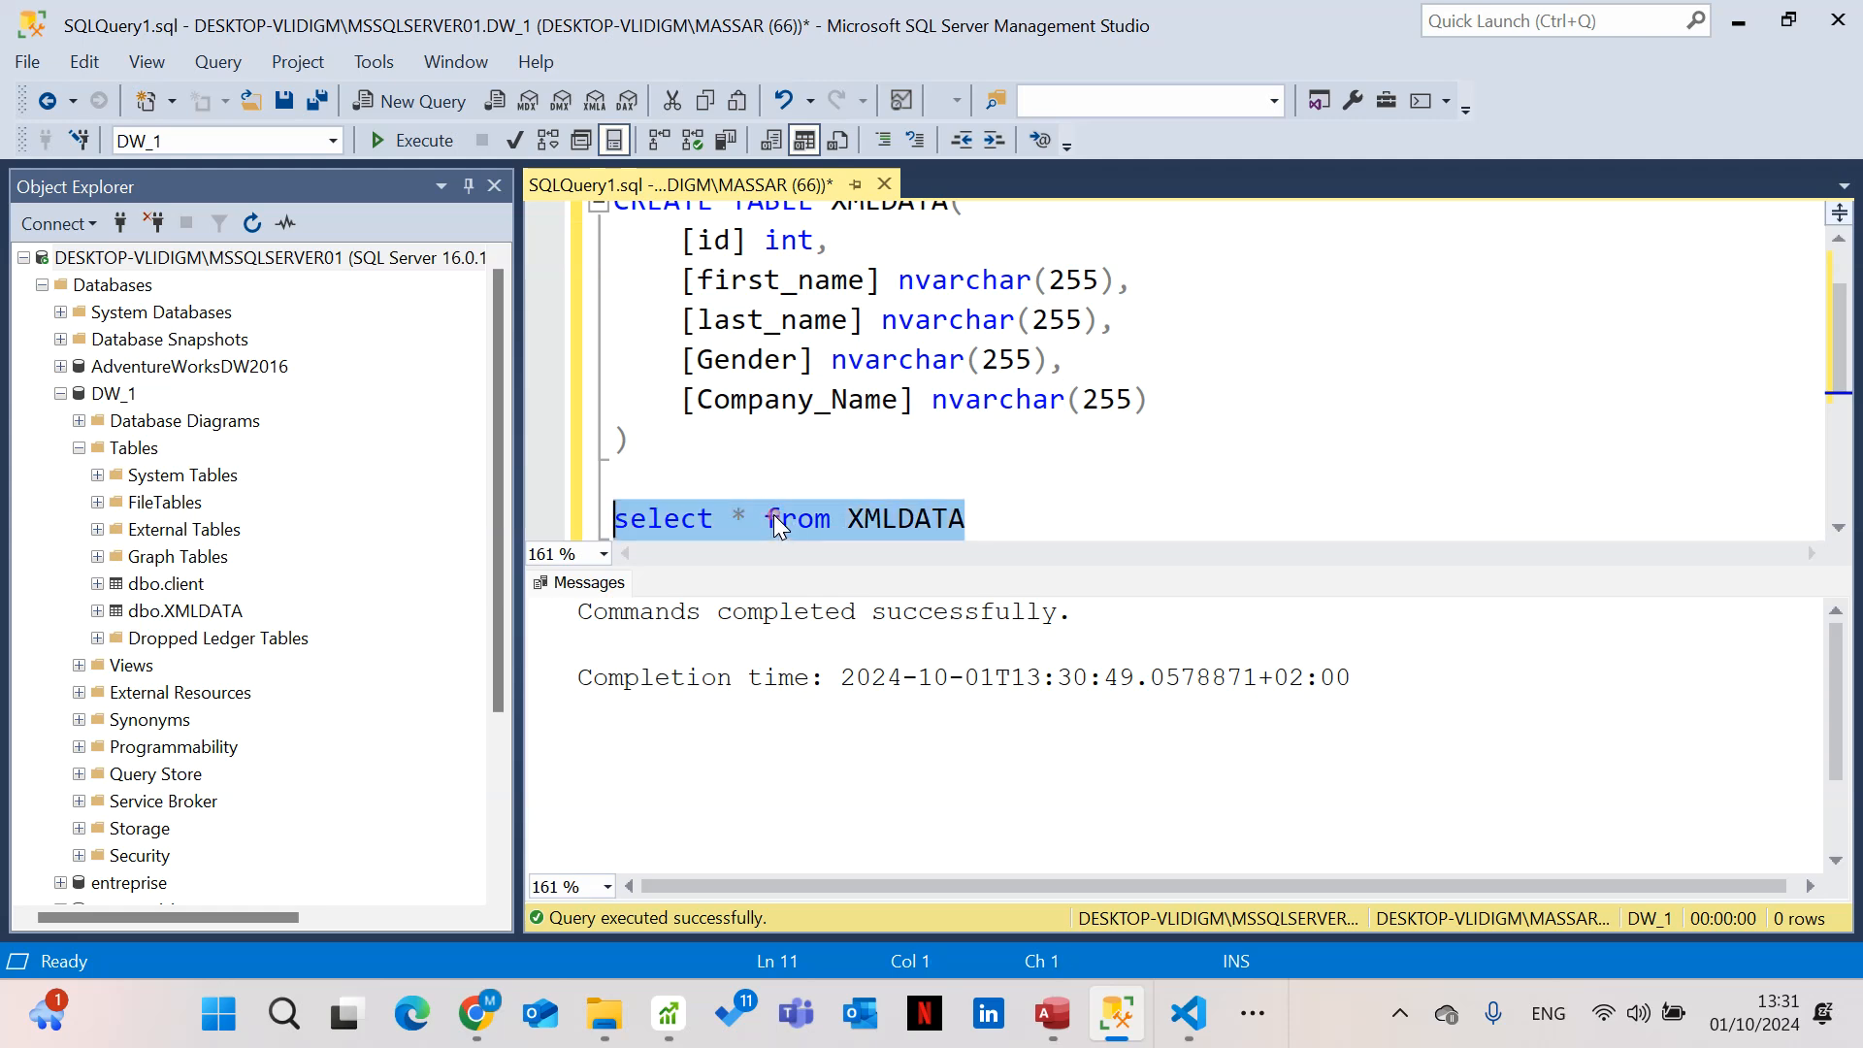
click(387, 152)
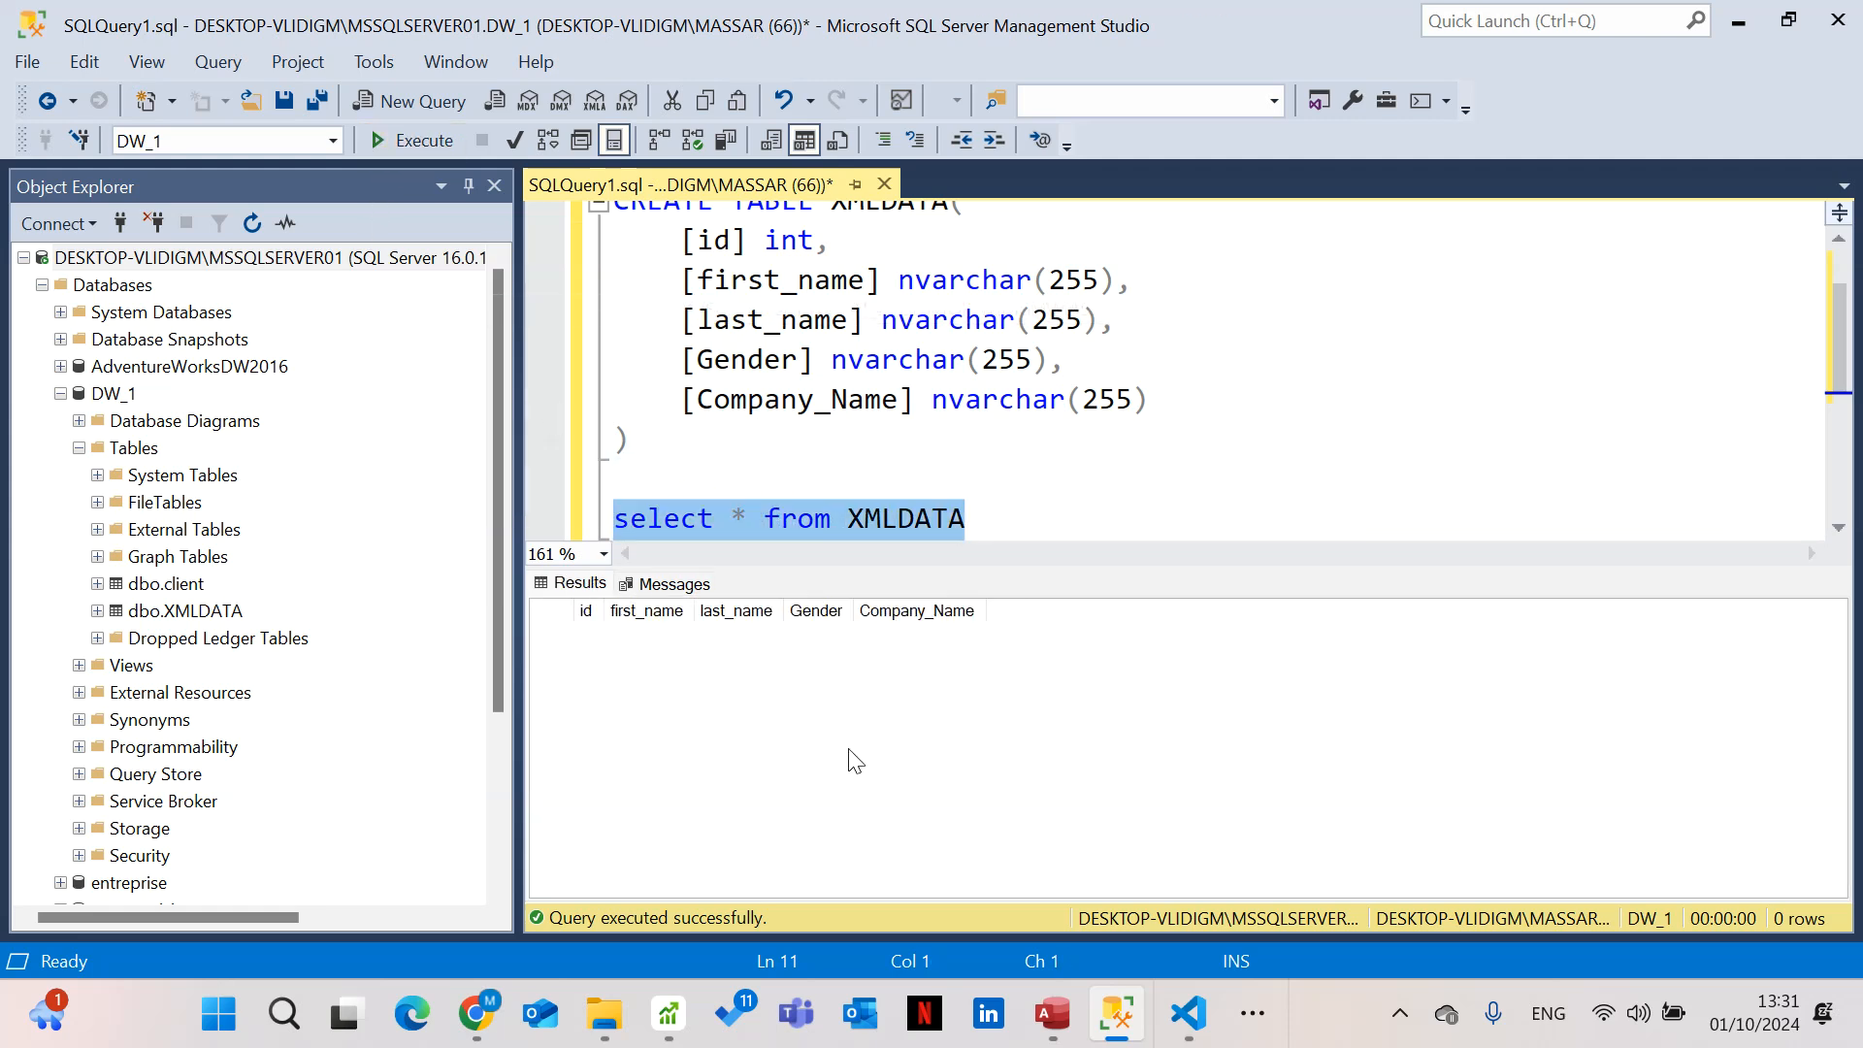
Switch to Visual Studio and start a new project from the Integration Services Project template
click(995, 521)
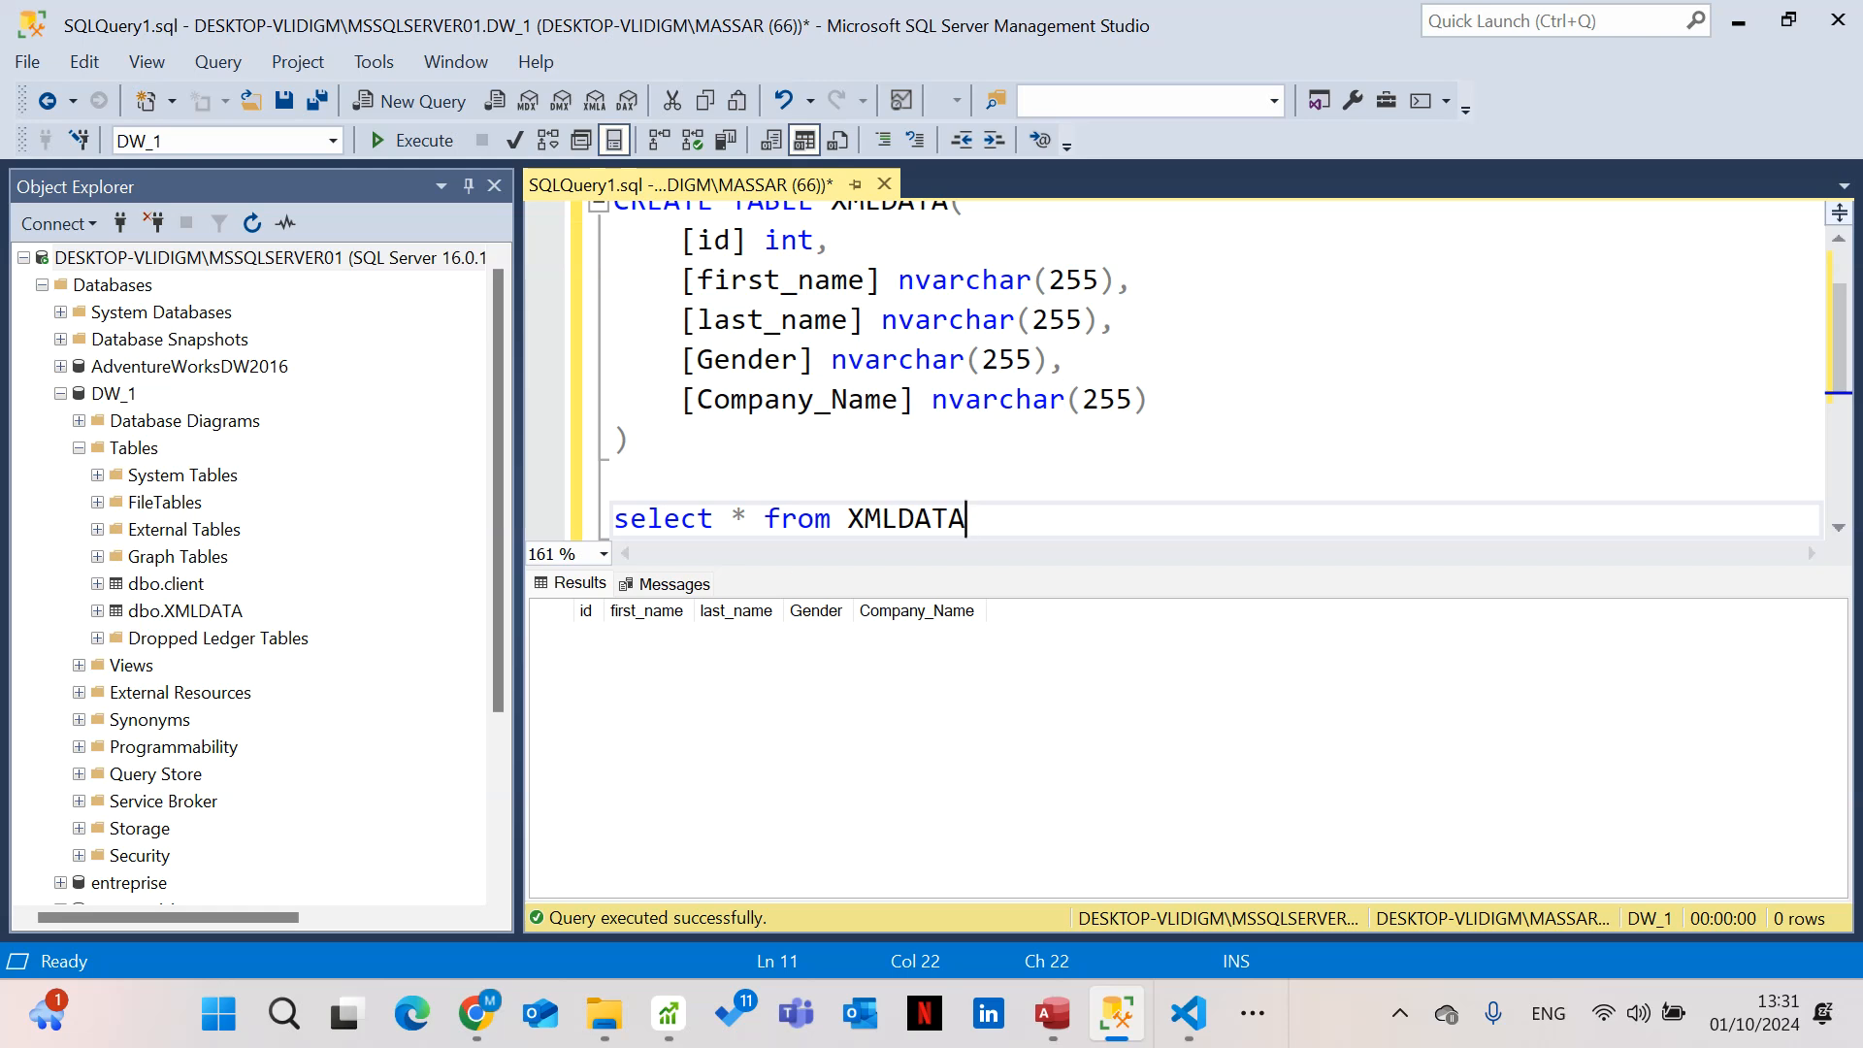
click(1254, 1024)
click(1255, 933)
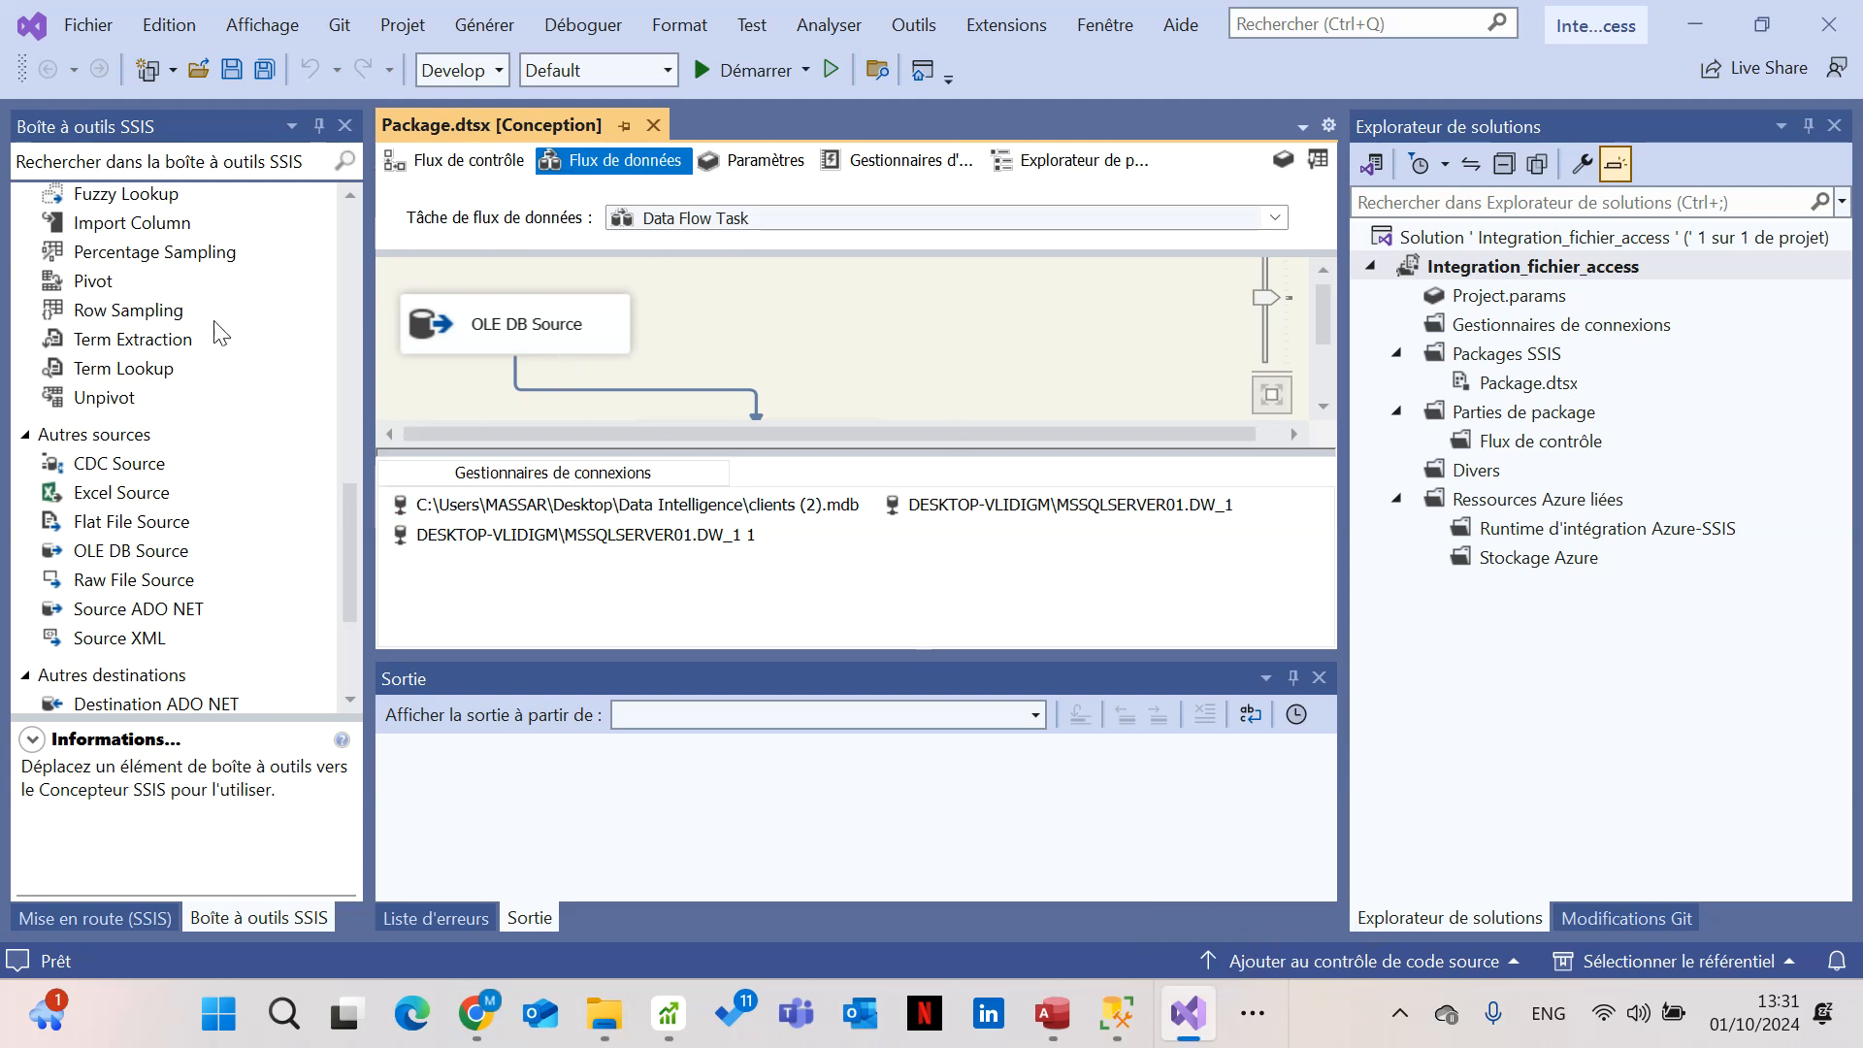
click(78, 27)
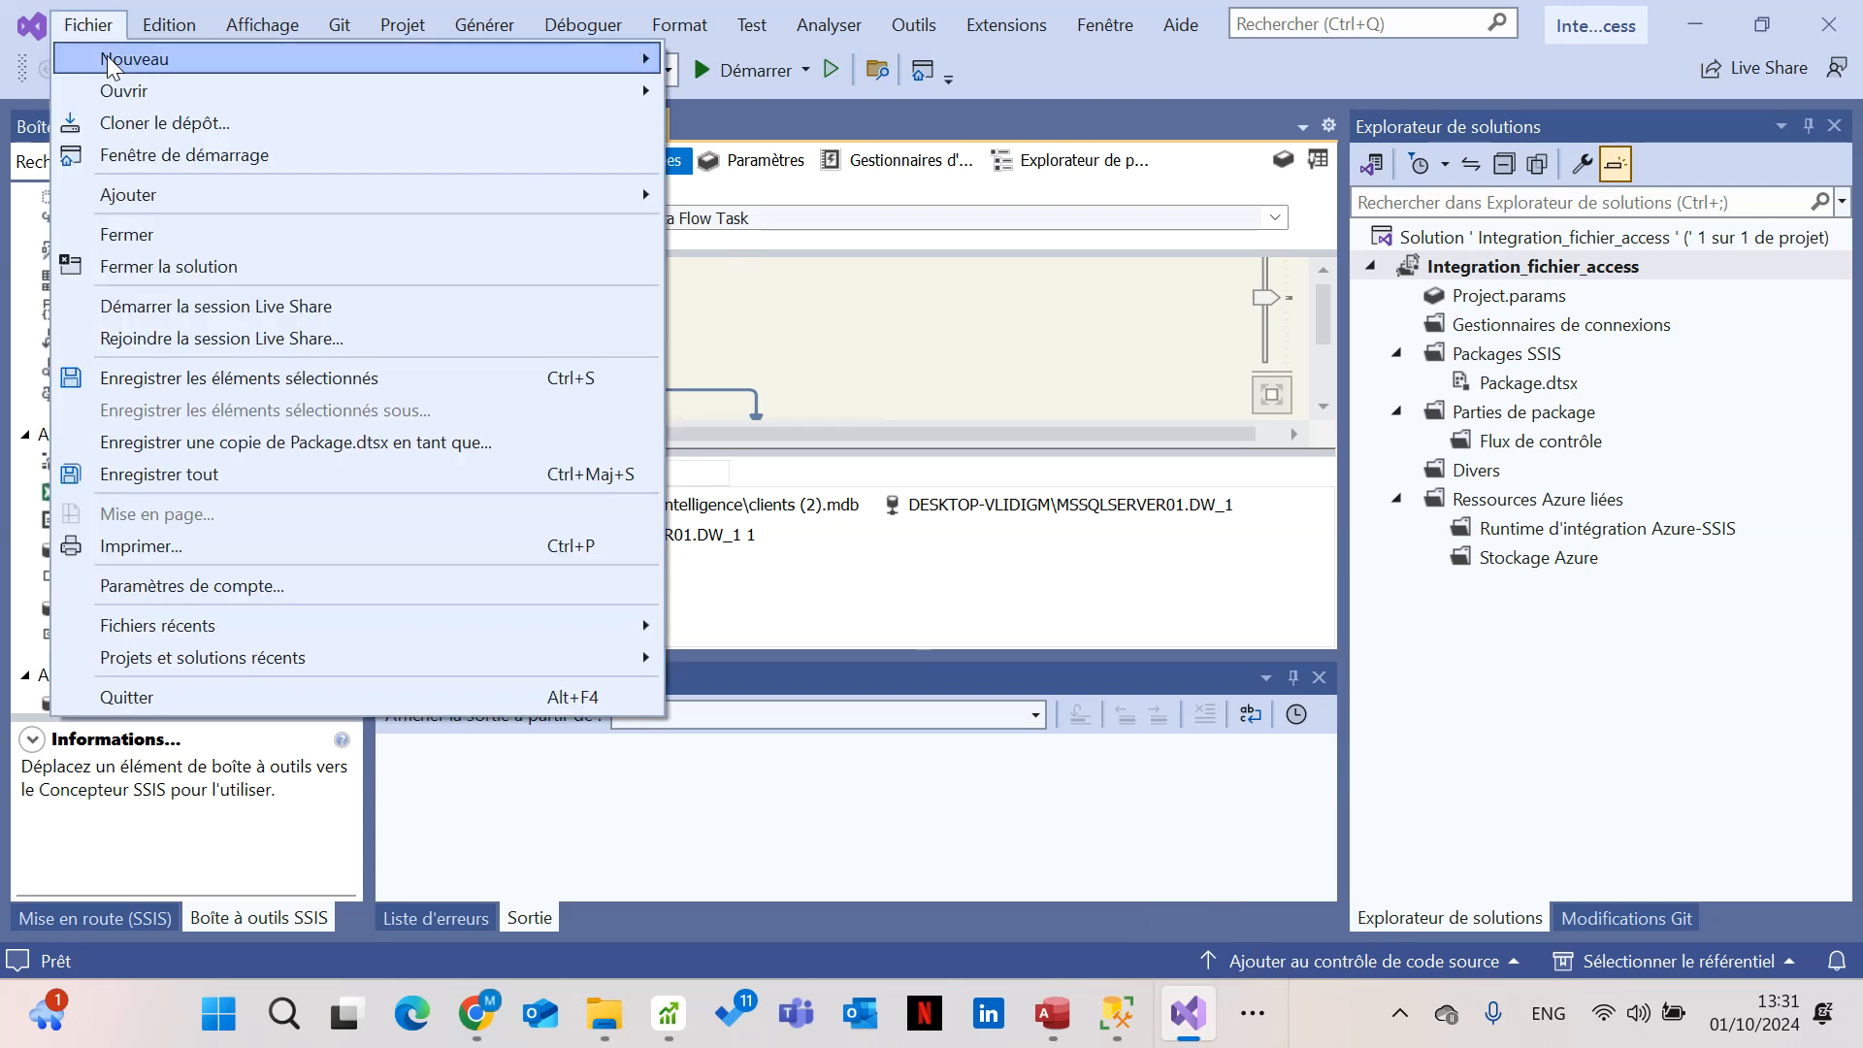
mouse_move(115, 60)
click(756, 64)
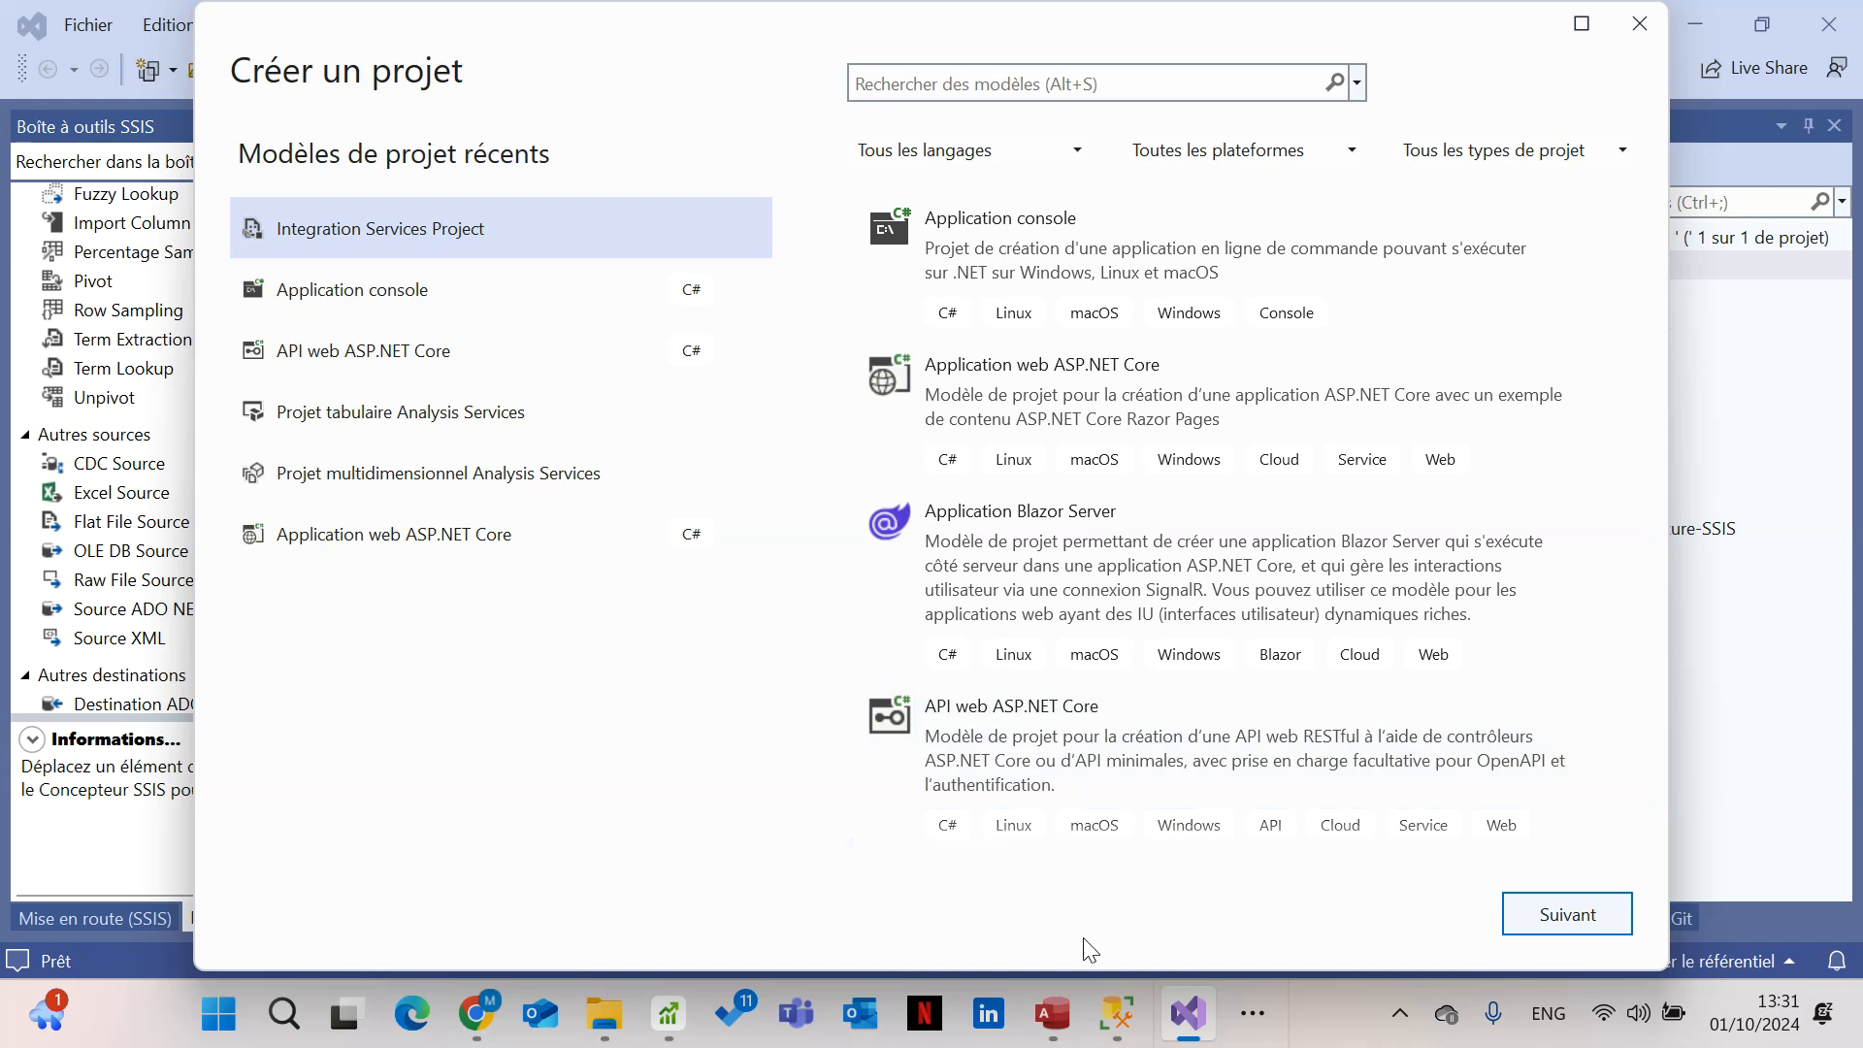
click(1570, 926)
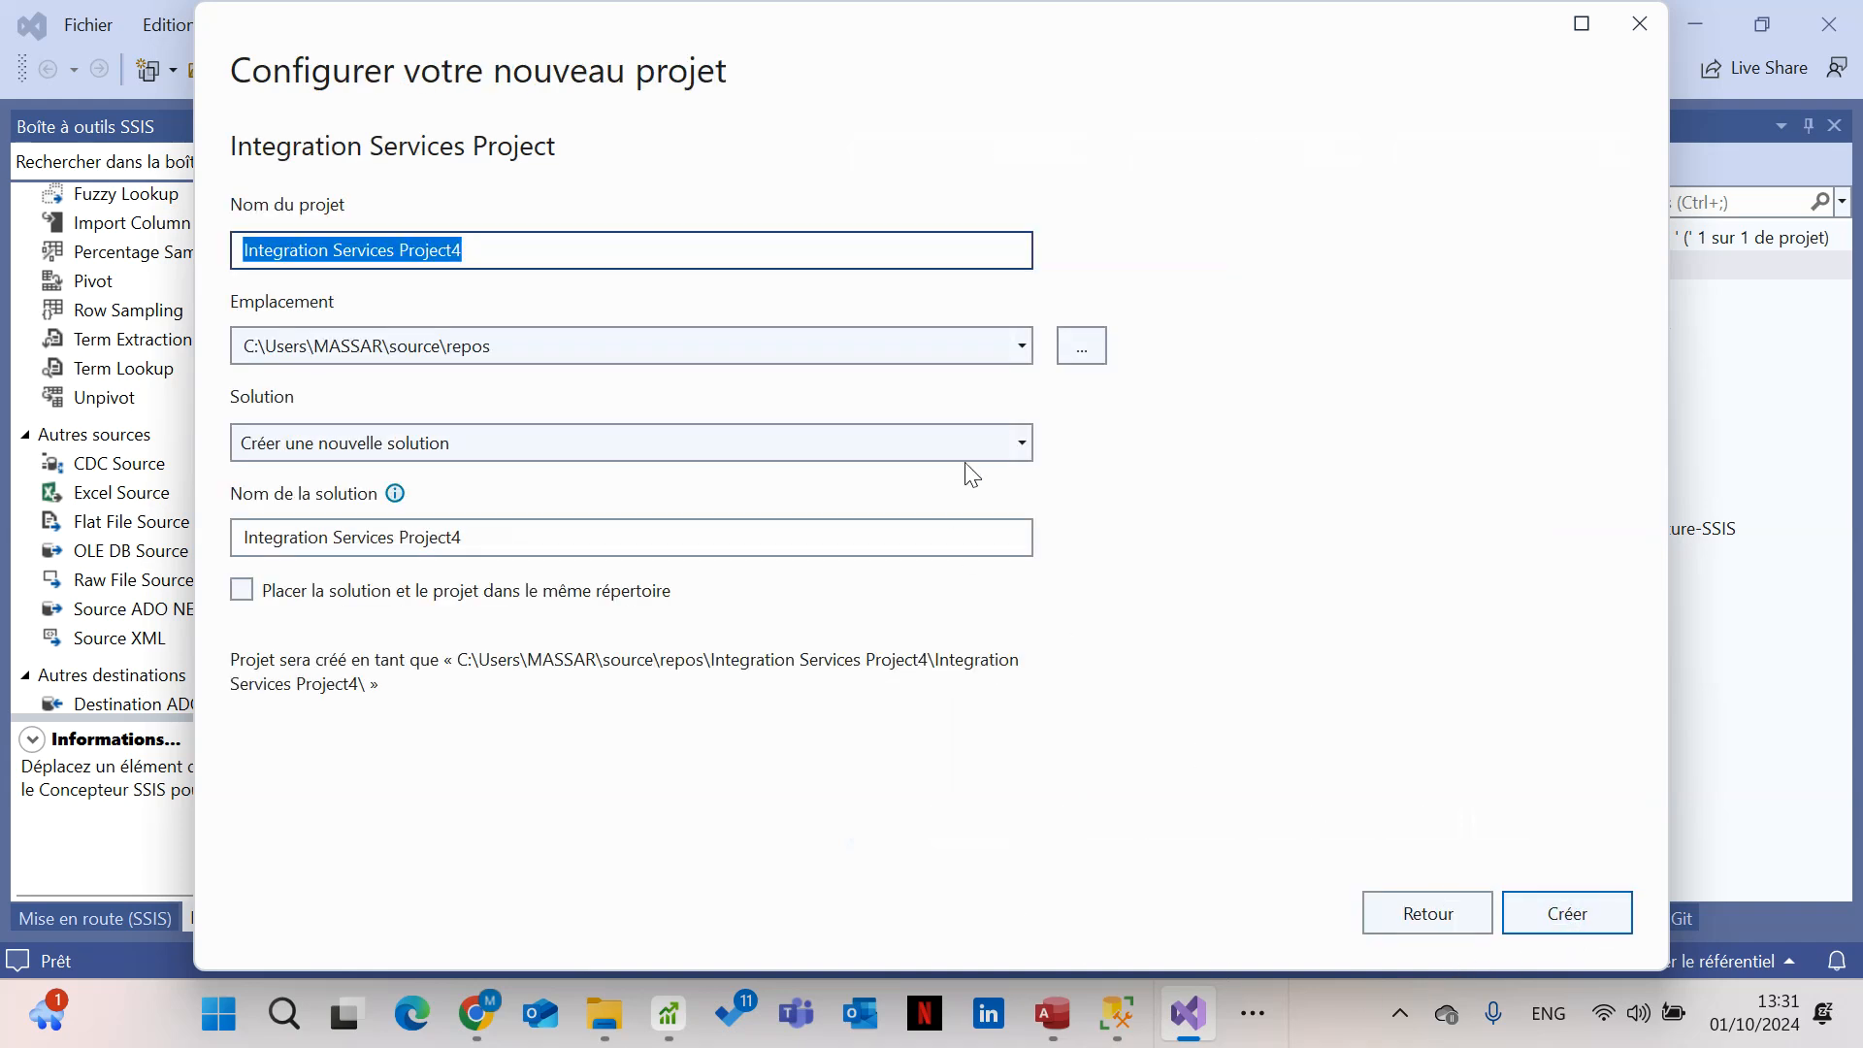
Name the project and solution Integration_fichier_xml and create the project in the default location
key(End)
key(BackSpace)
key(BackSpace)
key(BackSpace)
key(BackSpace)
key(BackSpace)
key(BackSpace)
key(BackSpace)
key(BackSpace)
key(BackSpace)
key(BackSpace)
key(BackSpace)
key(BackSpace)
key(BackSpace)
key(BackSpace)
key(BackSpace)
key(BackSpace)
key(BackSpace)
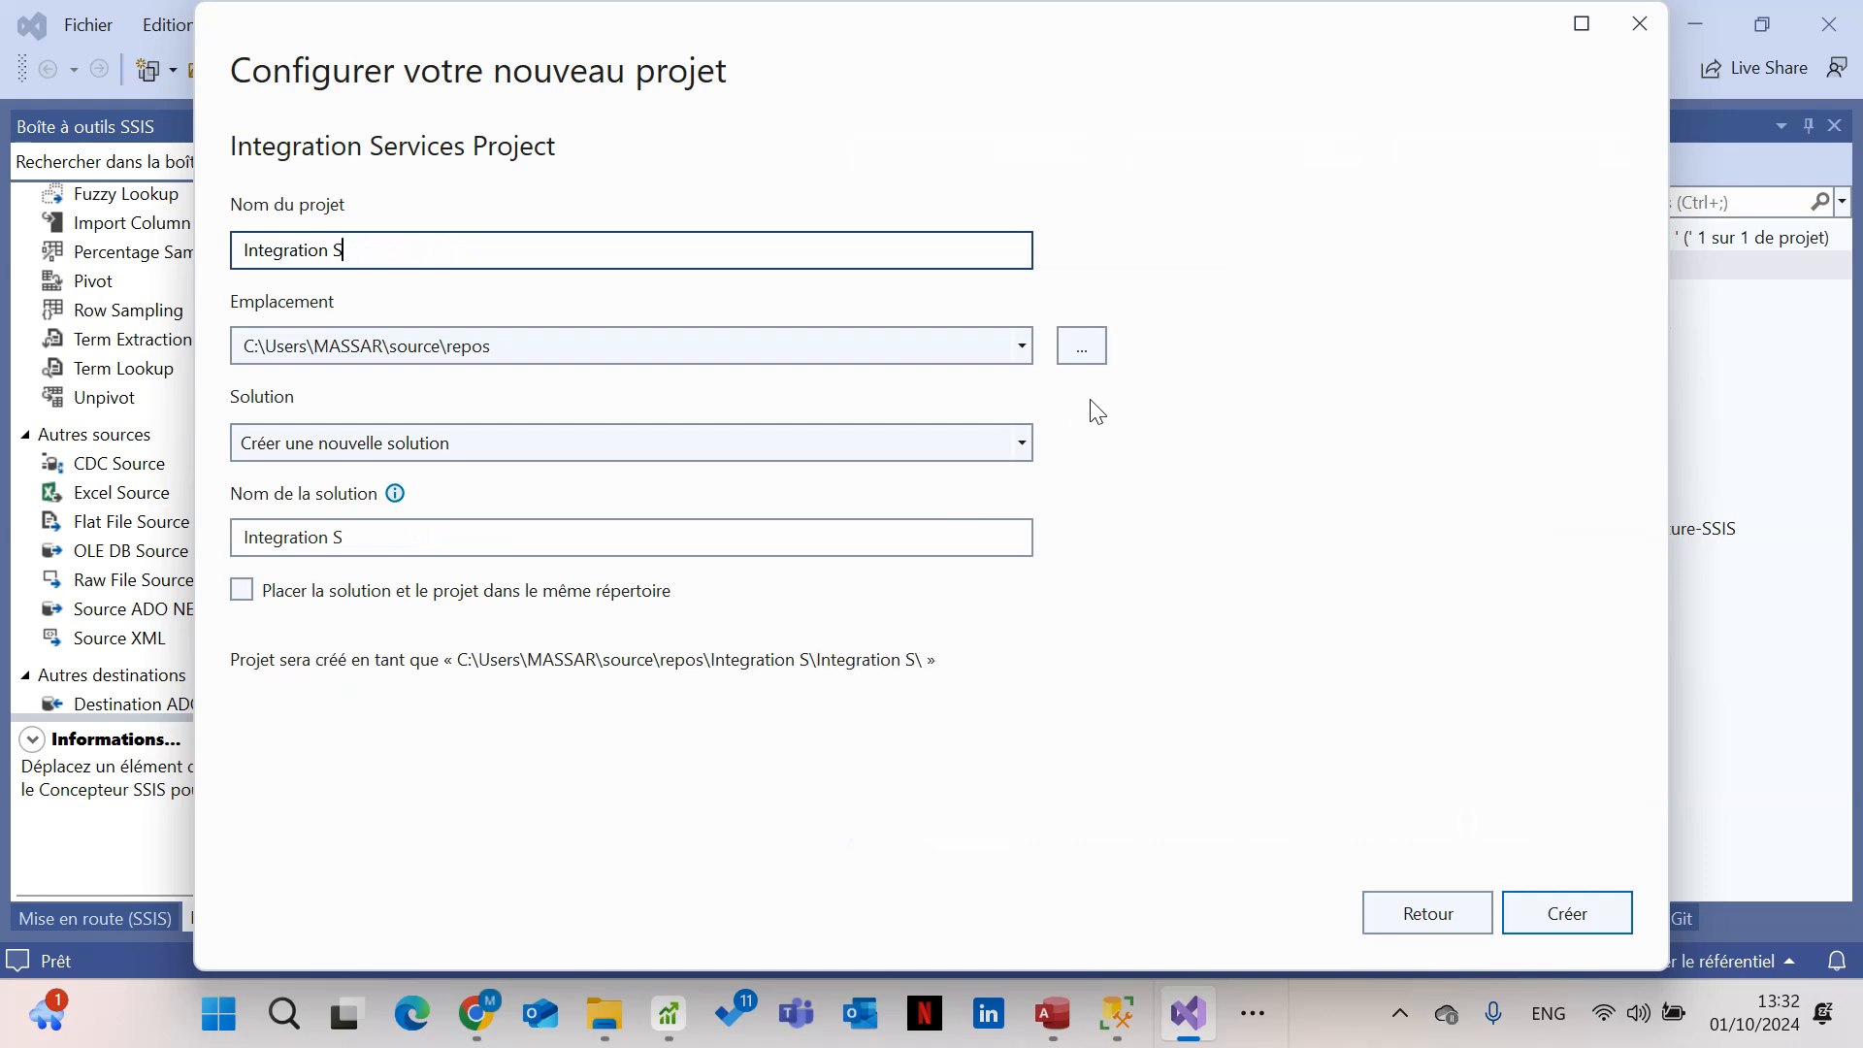
text(_fichier_xml)
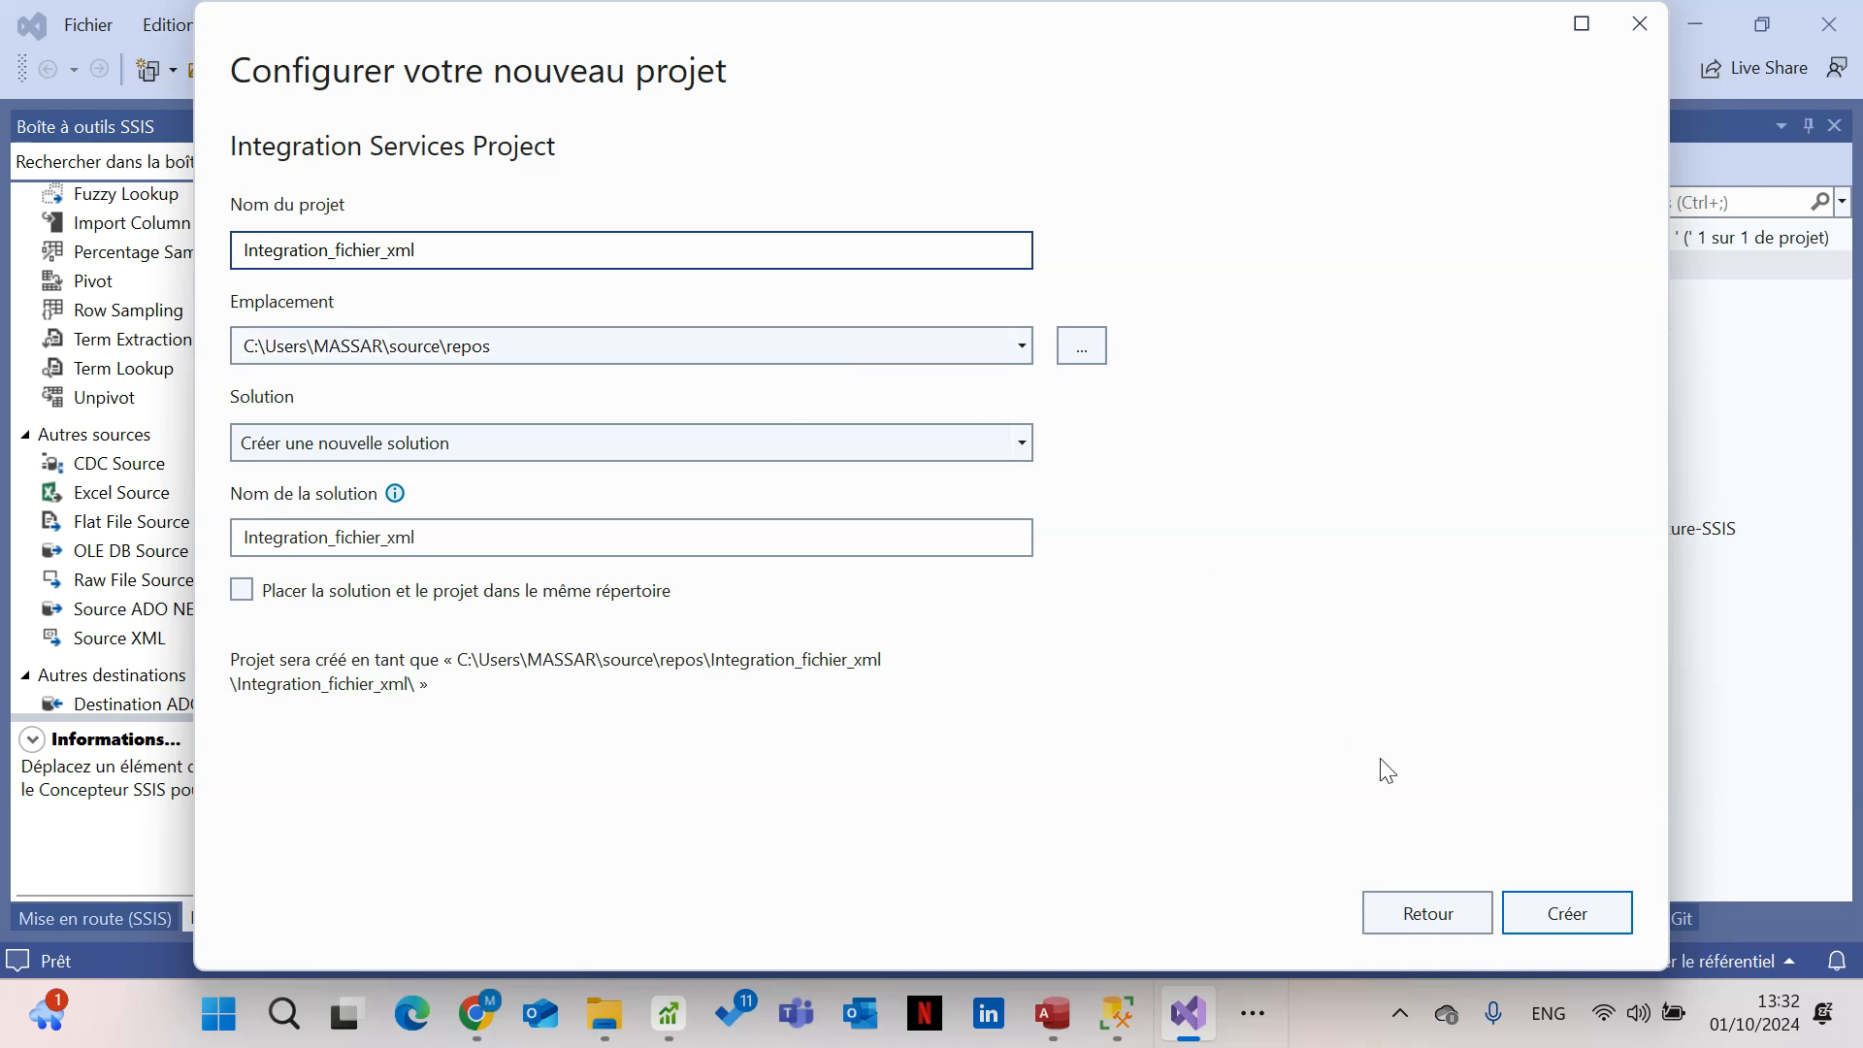
click(1584, 916)
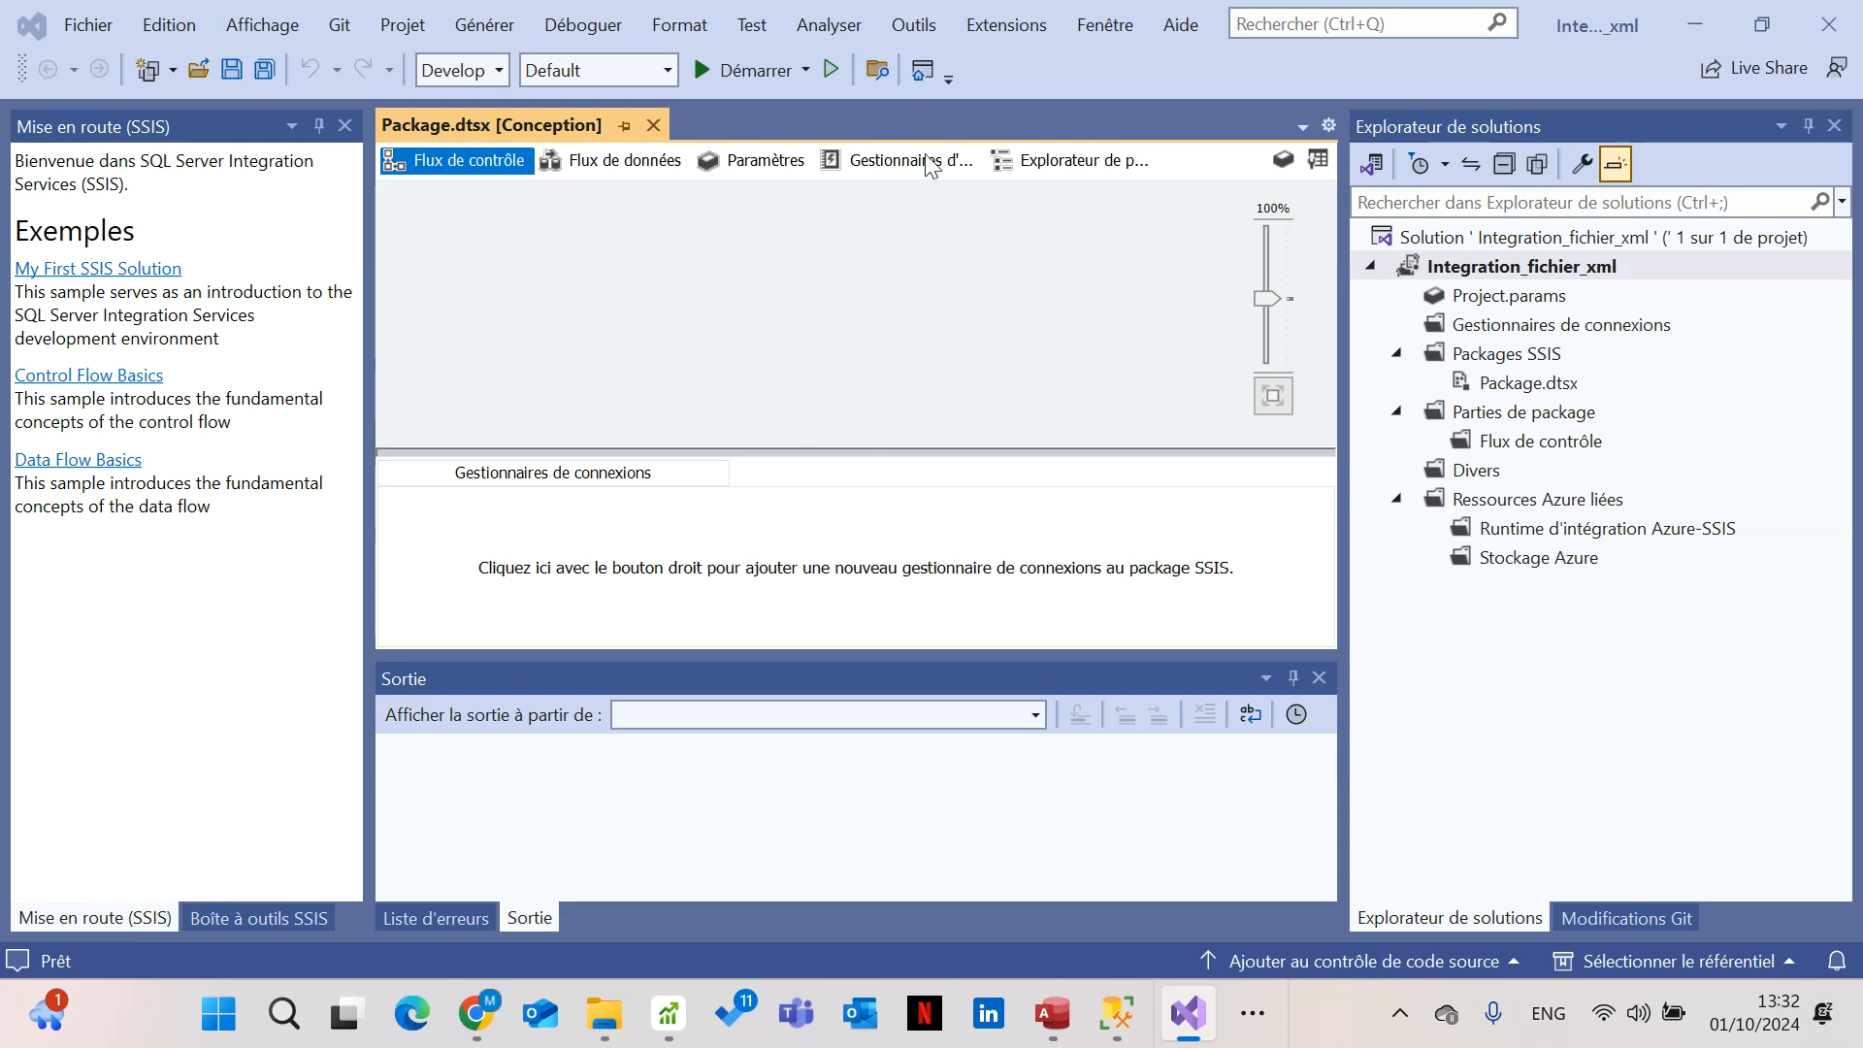
Add a Data Flow Task from the SSIS toolbox to the package's control flow
click(254, 921)
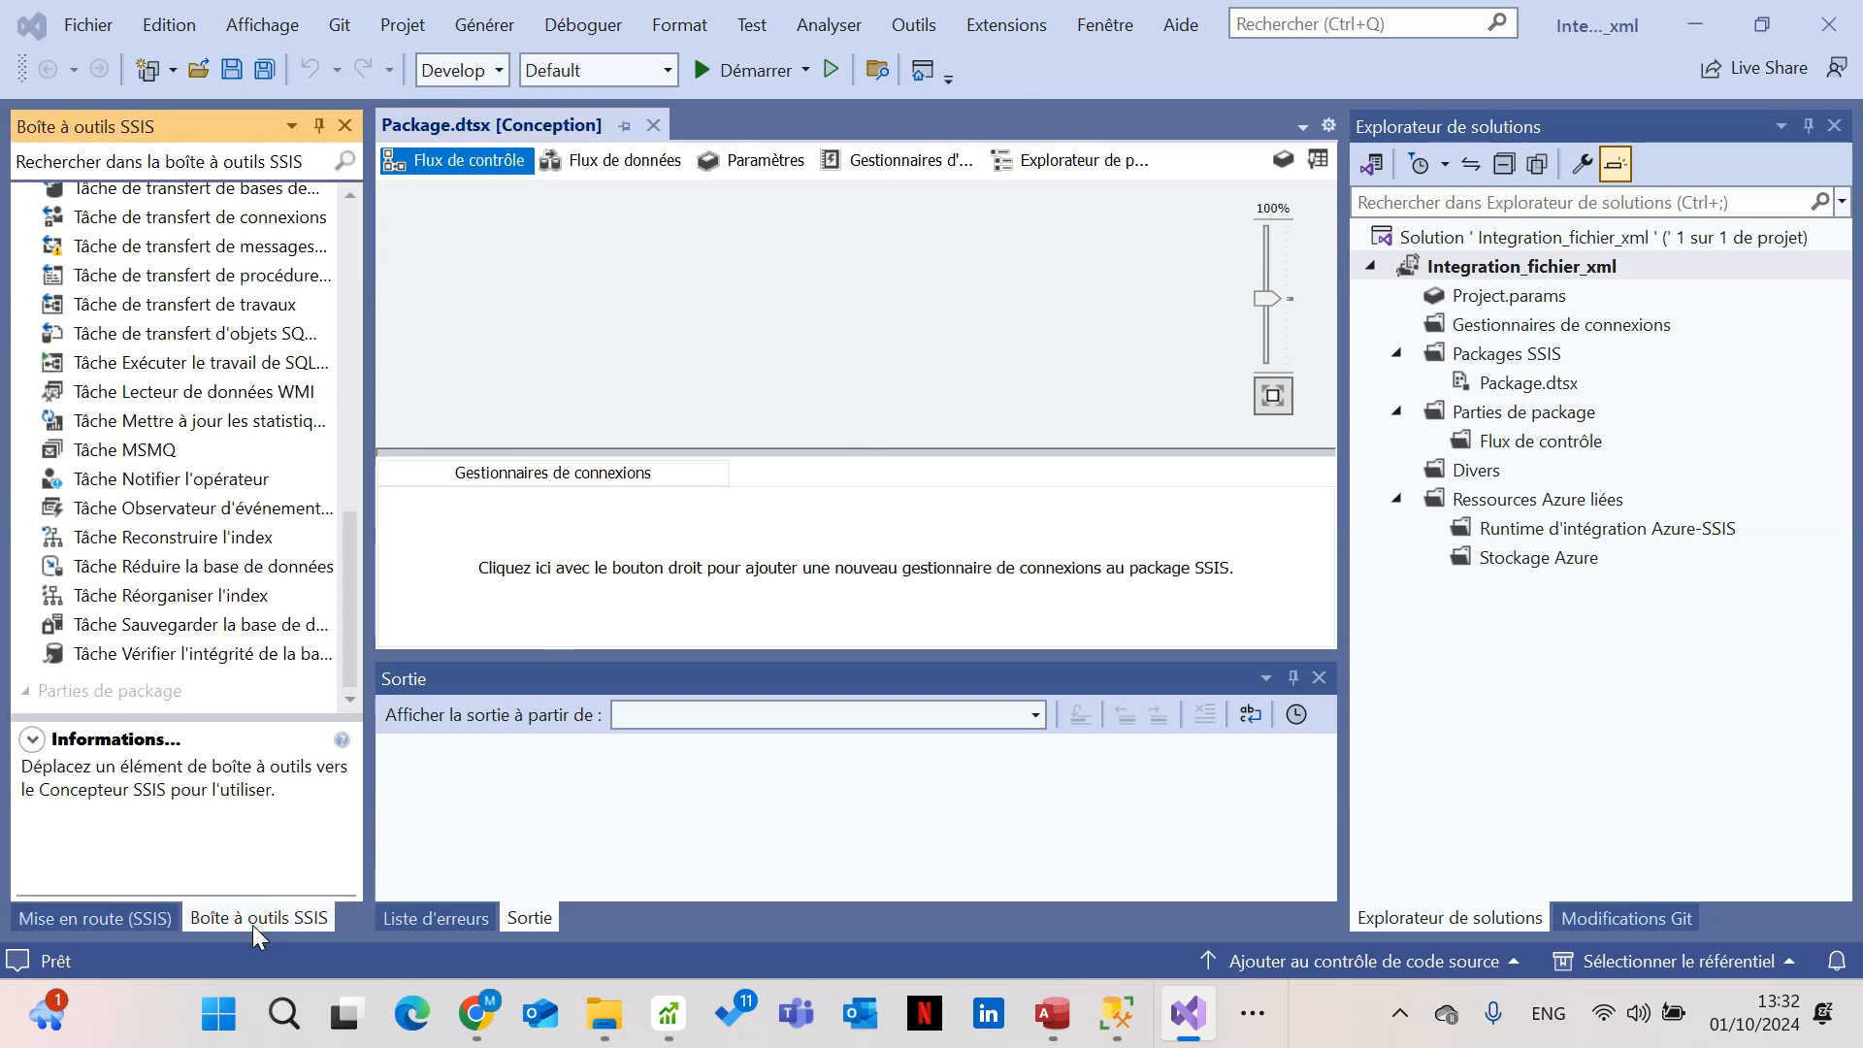
scroll(281, 568, up, 12)
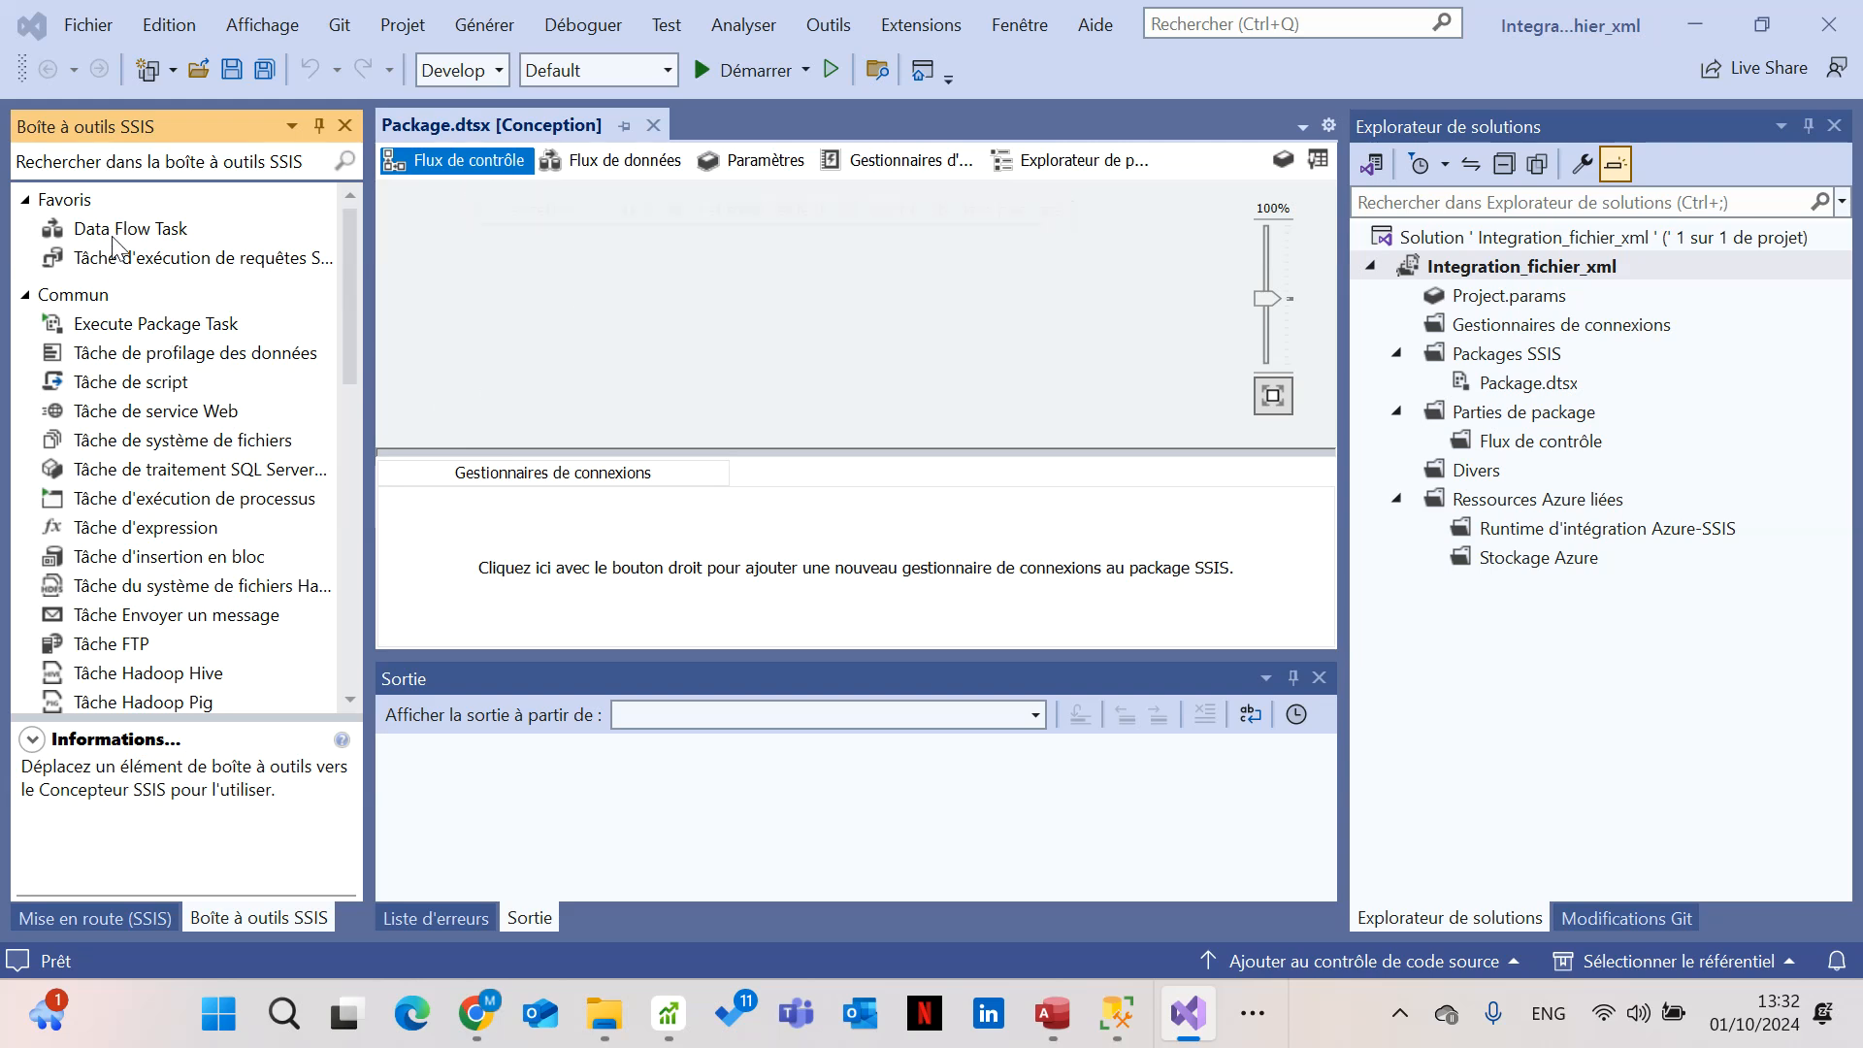
drag(113, 240, 648, 330)
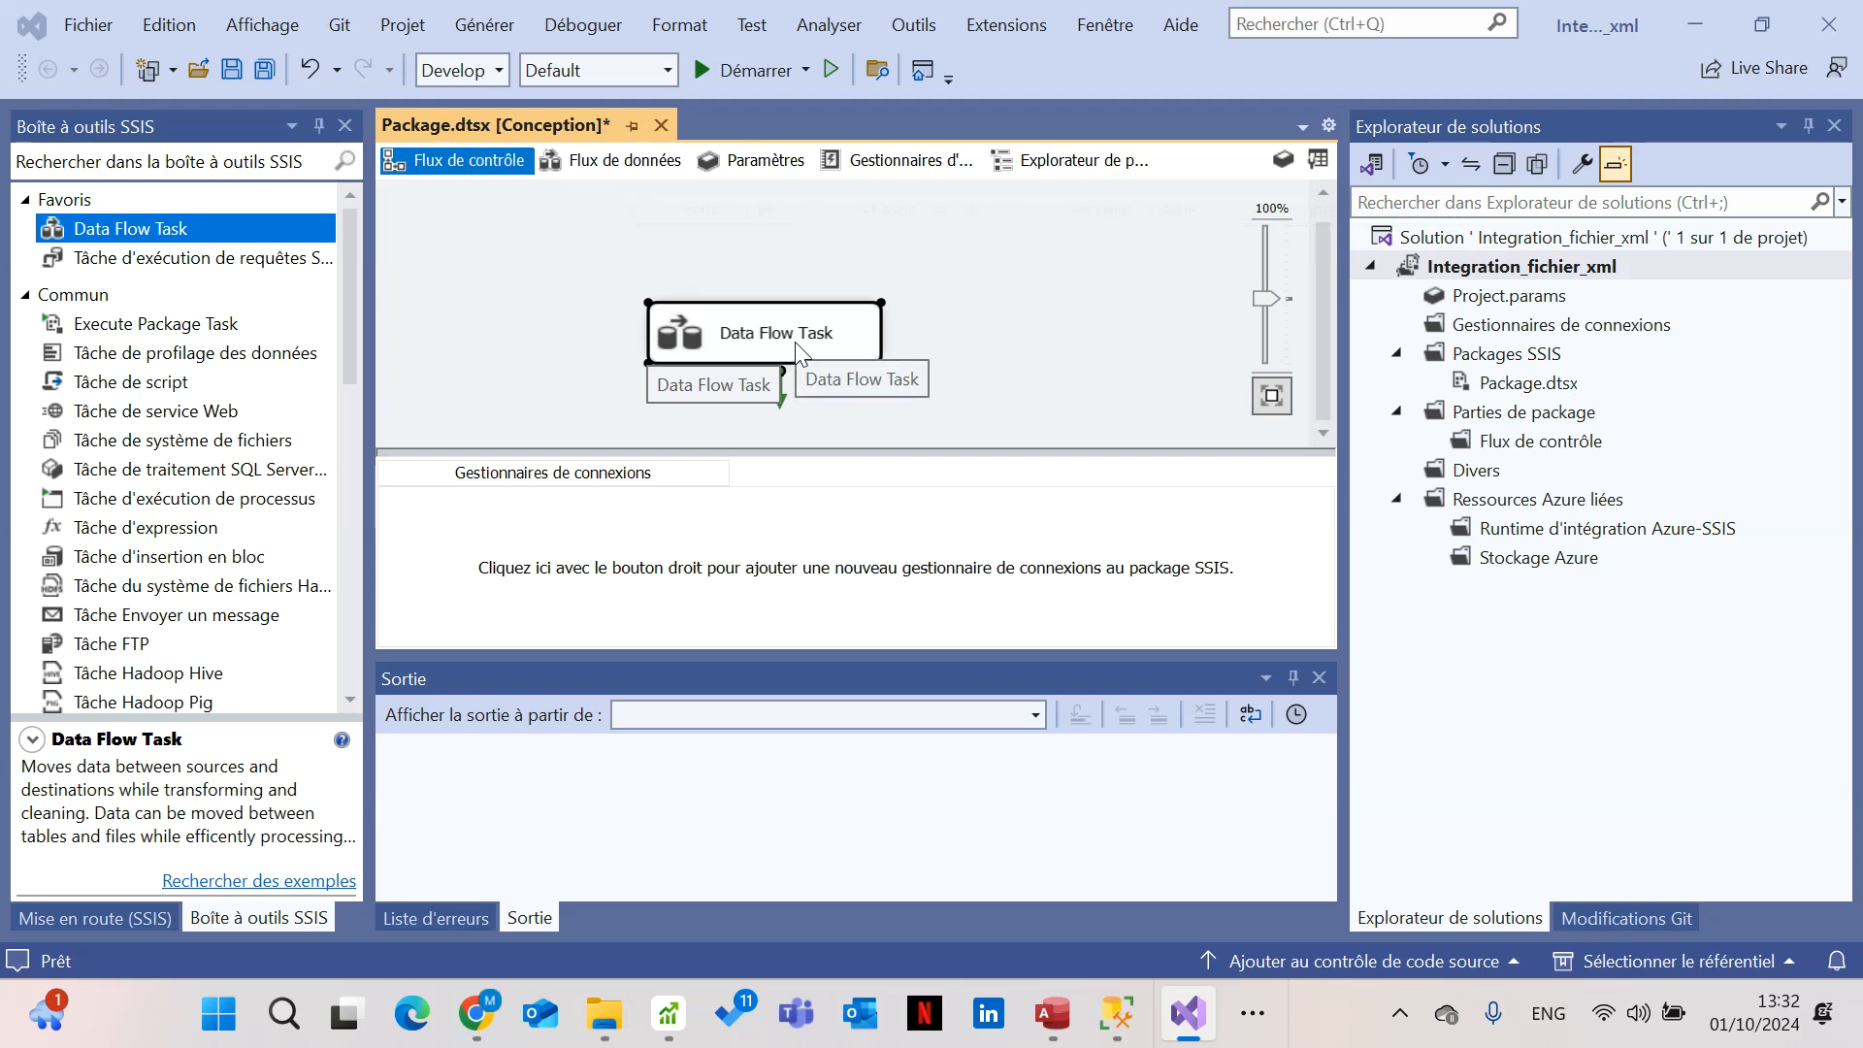
Open the Data Flow Task's data flow and place an XML source near the canvas's upper-left corner
click(611, 165)
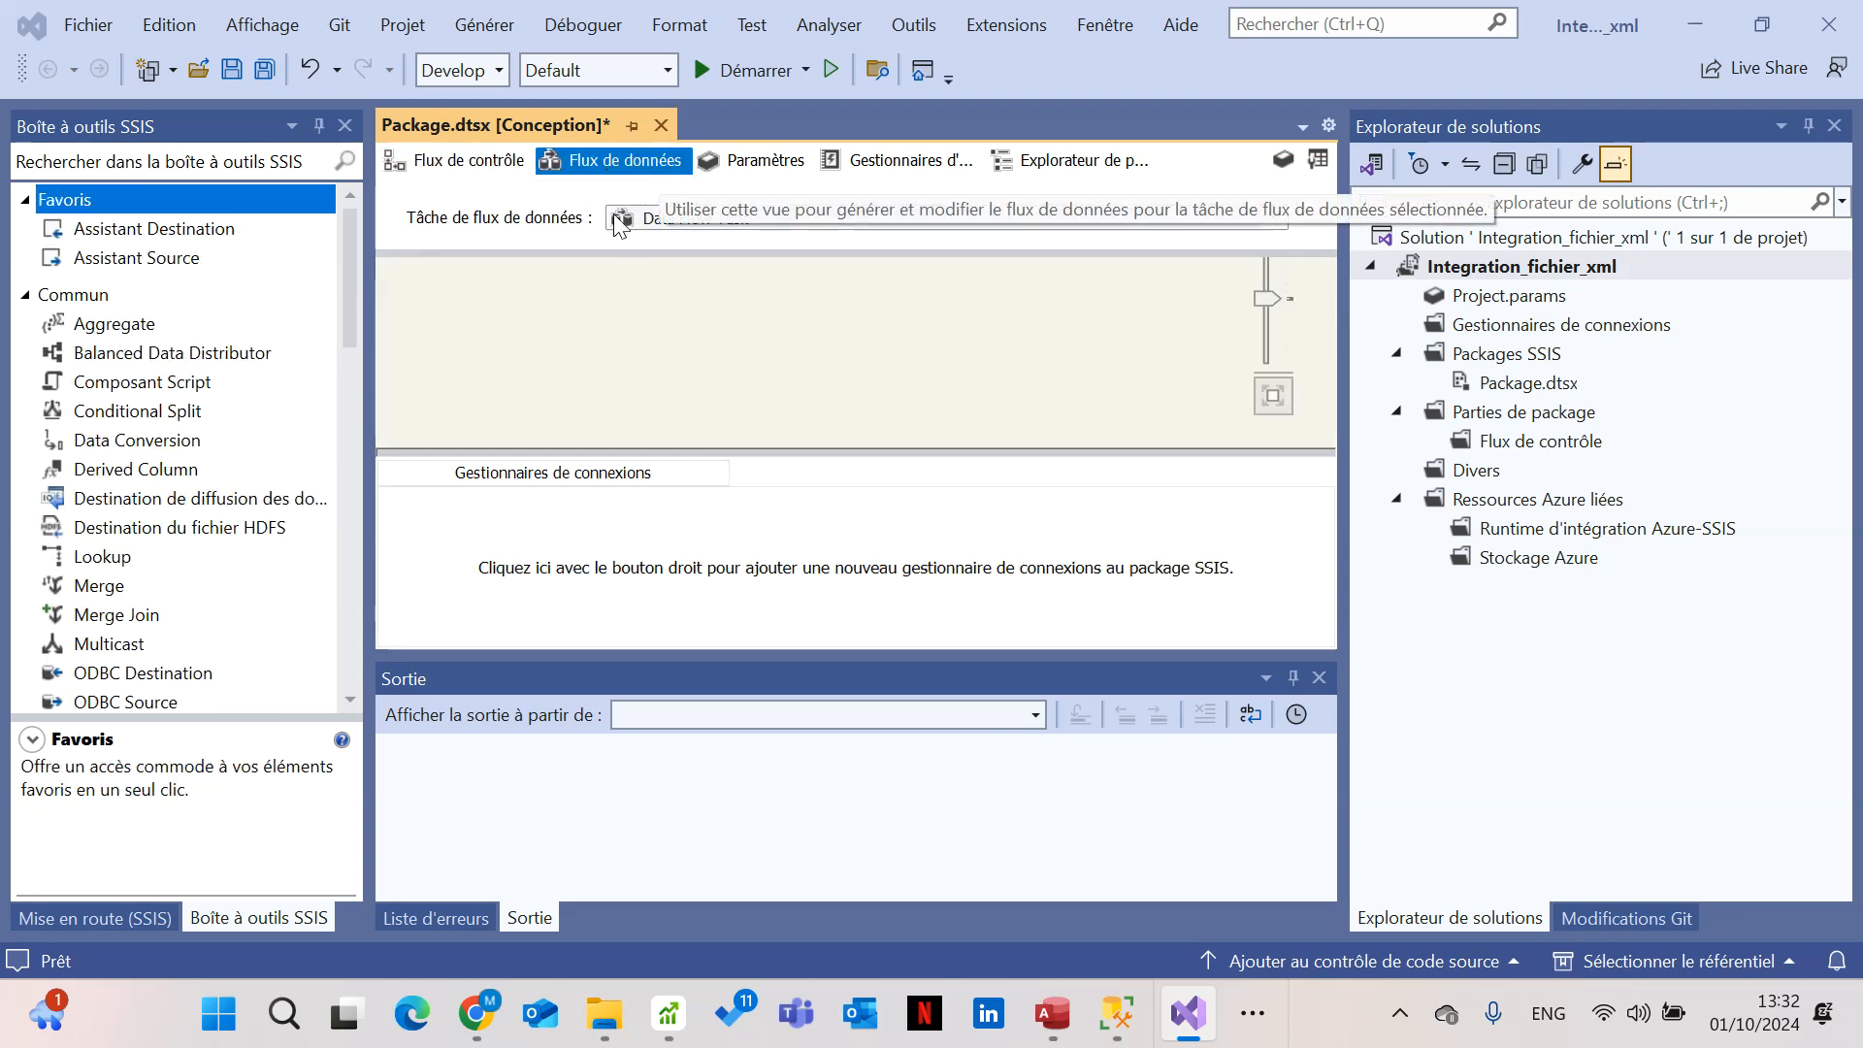
scroll(320, 539, down, 2)
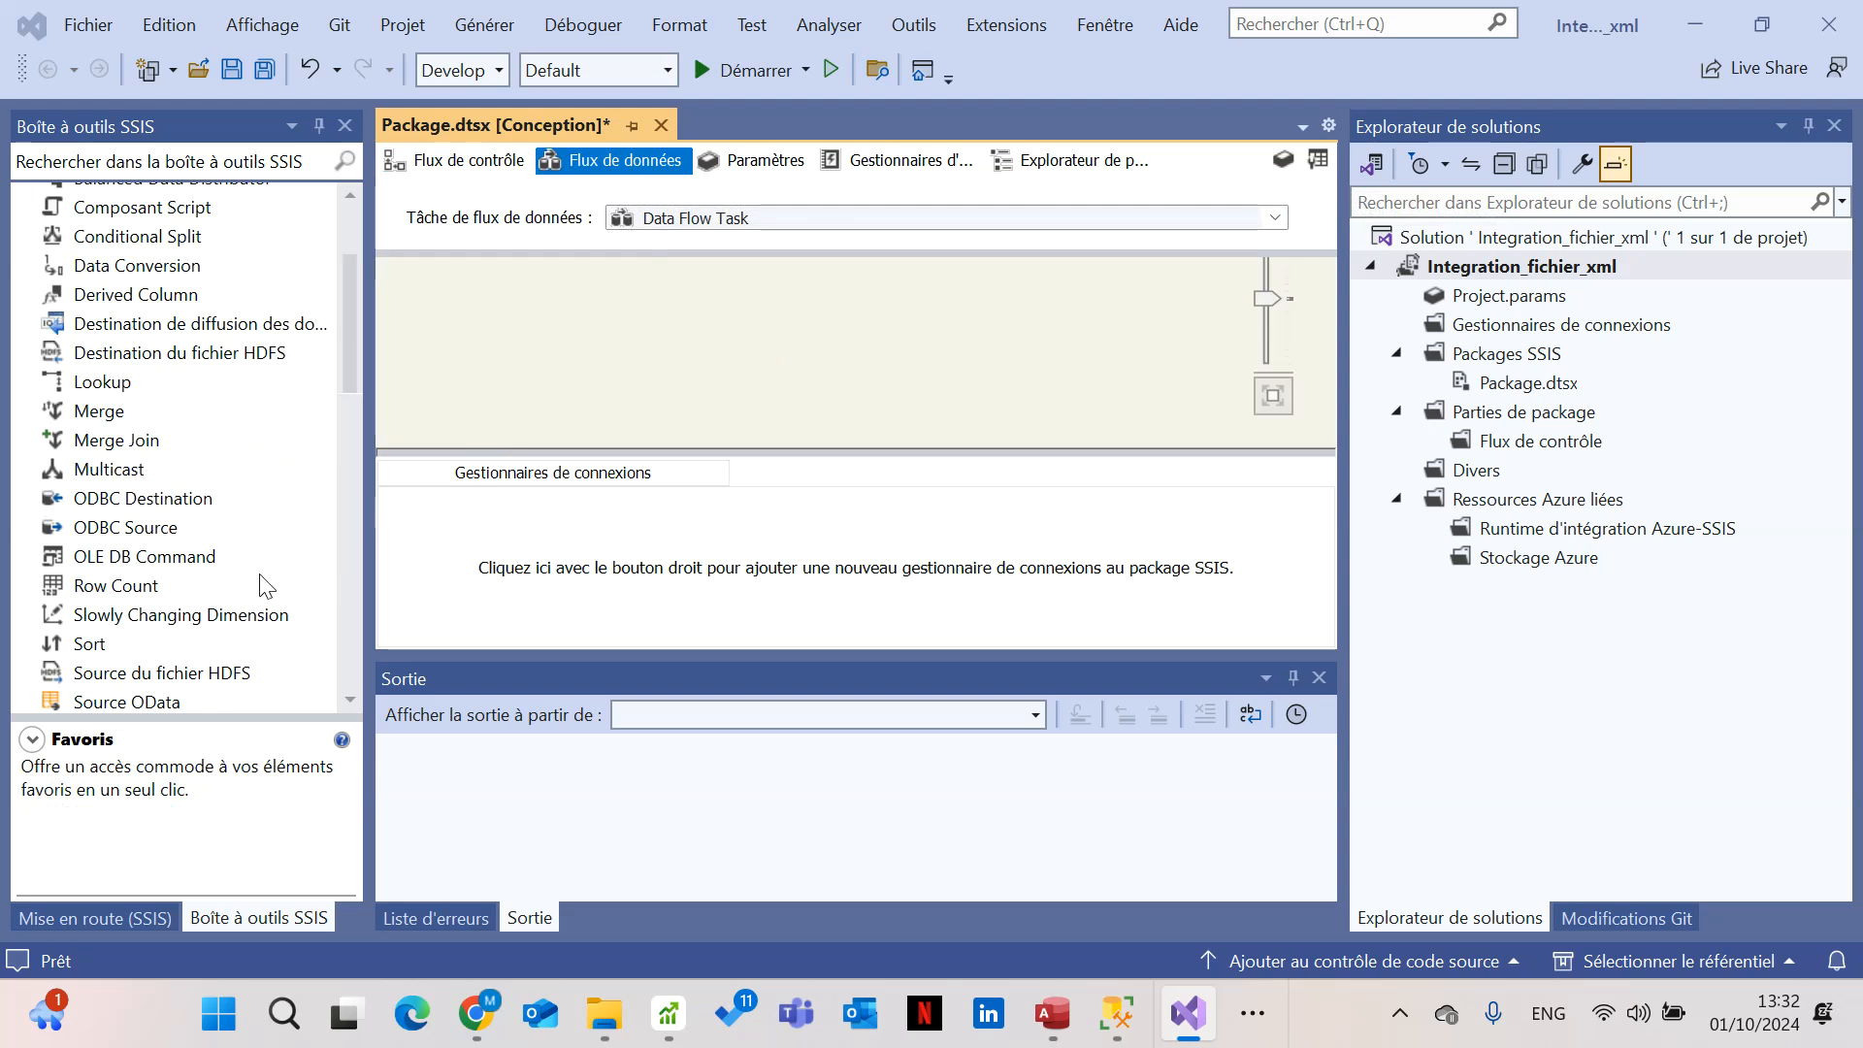
scroll(237, 636, down, 4)
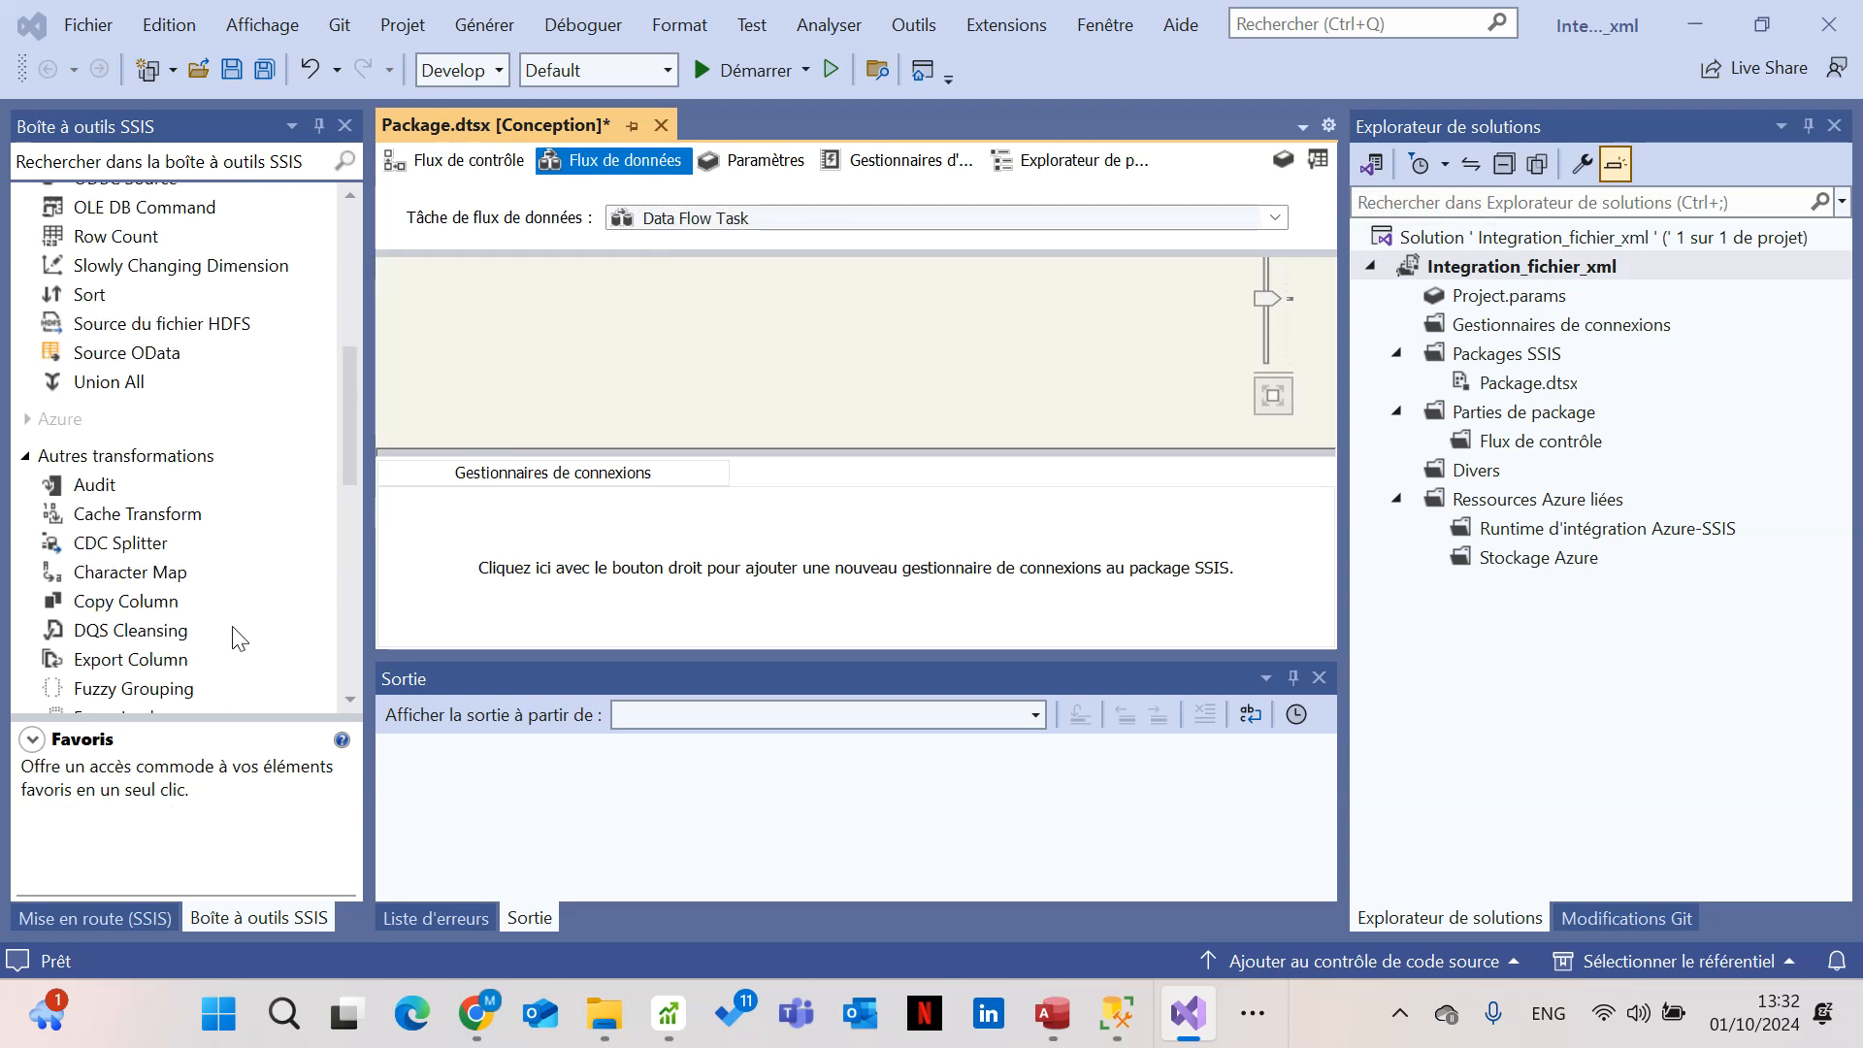
scroll(222, 646, down, 4)
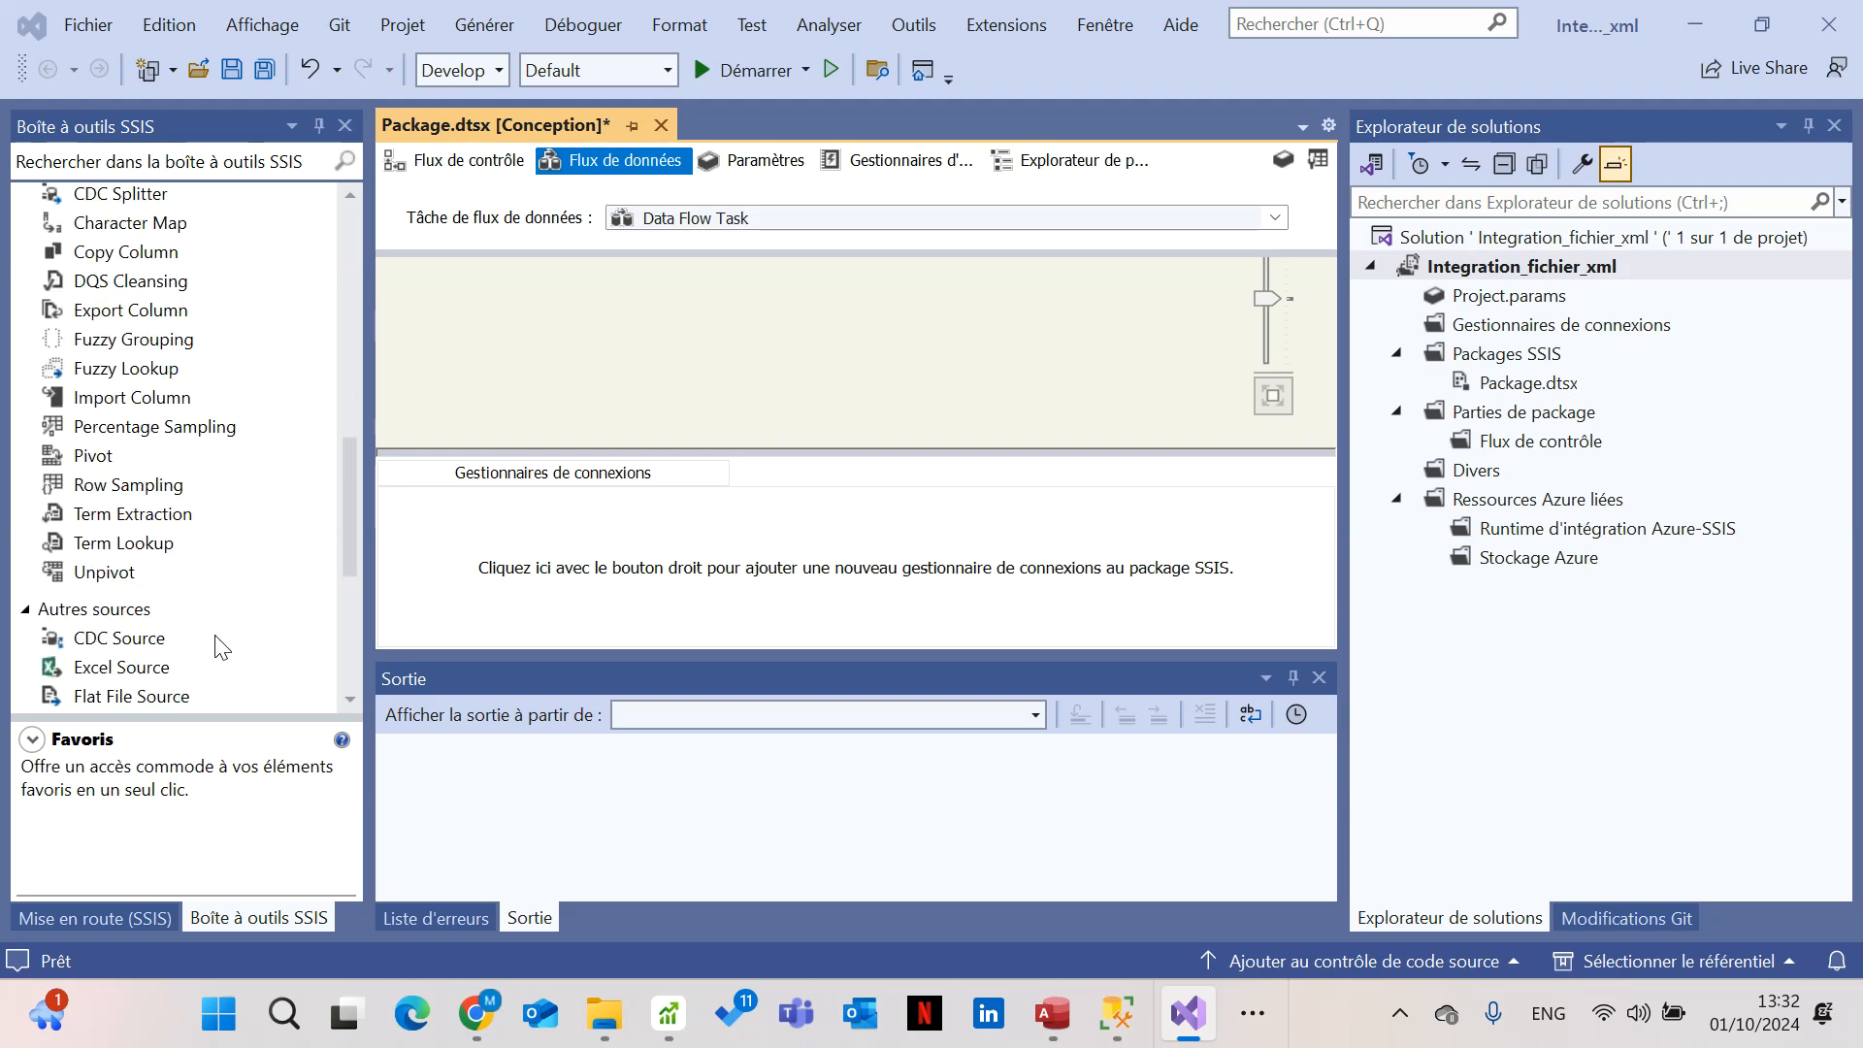
scroll(219, 642, down, 2)
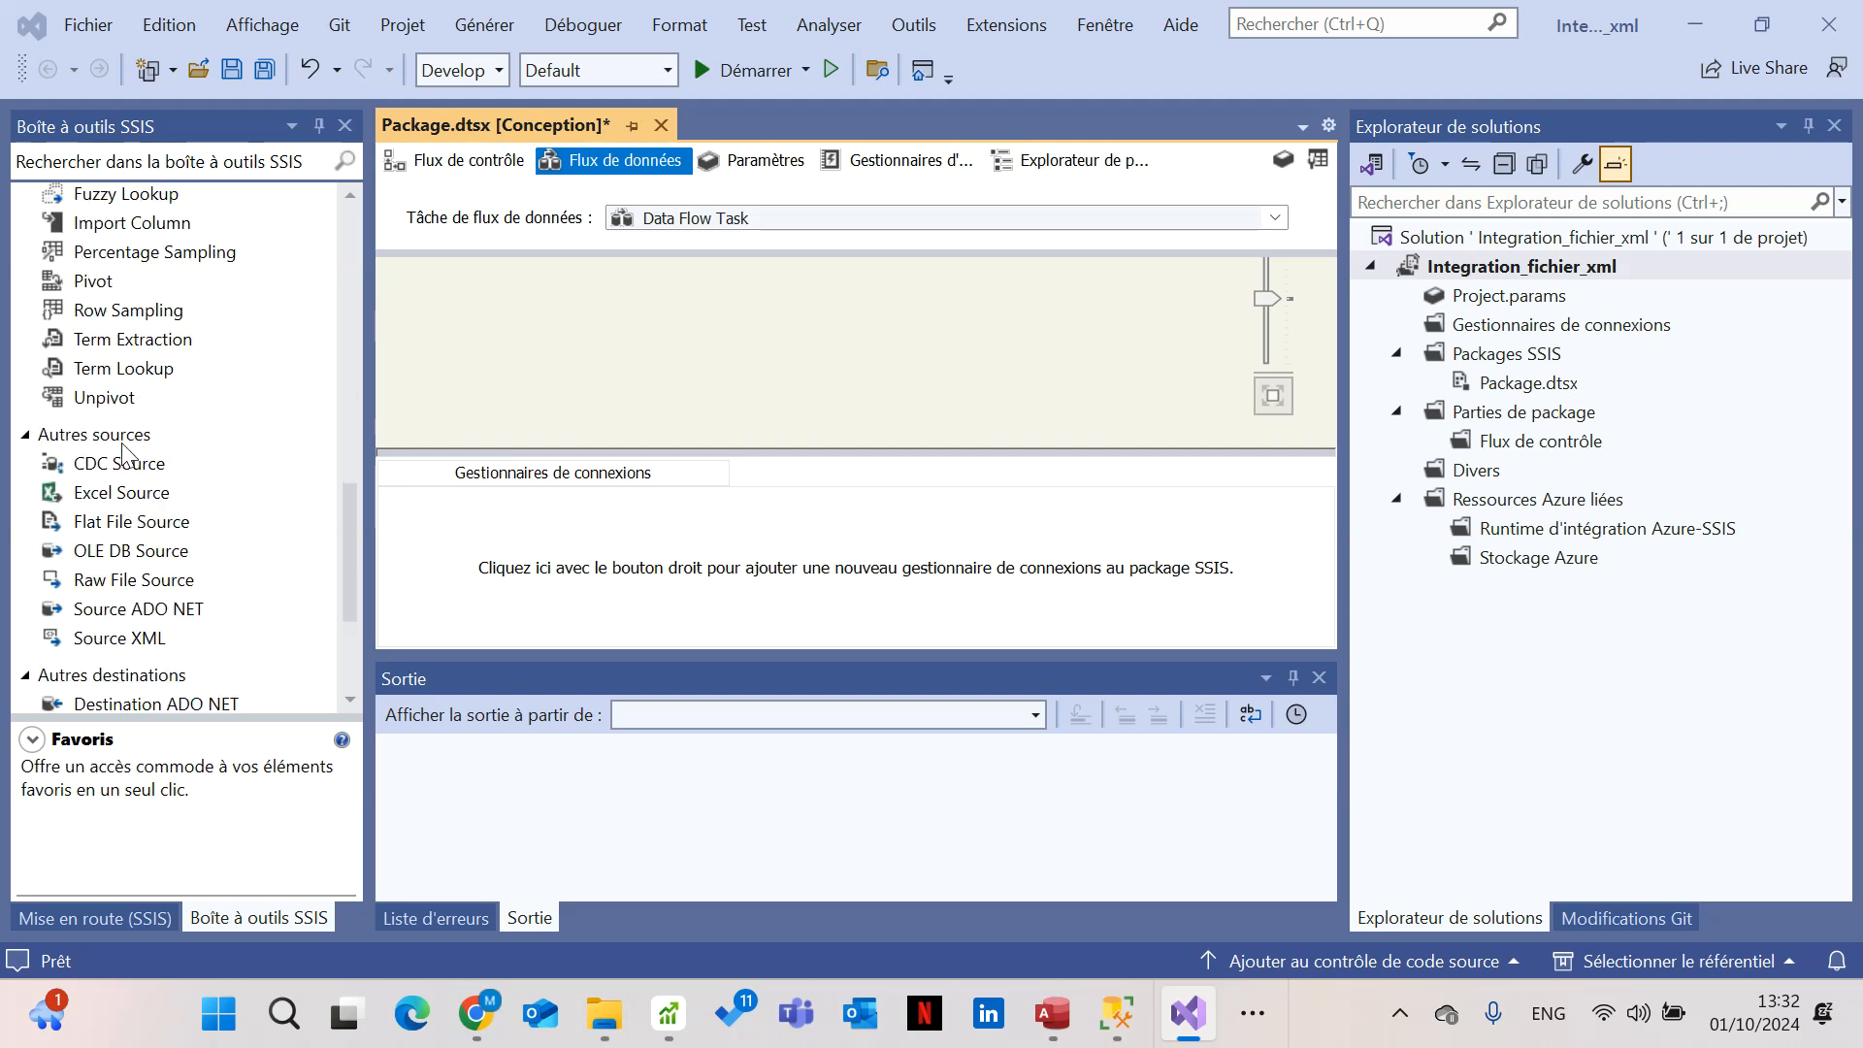
drag(100, 639, 497, 312)
drag(611, 330, 548, 306)
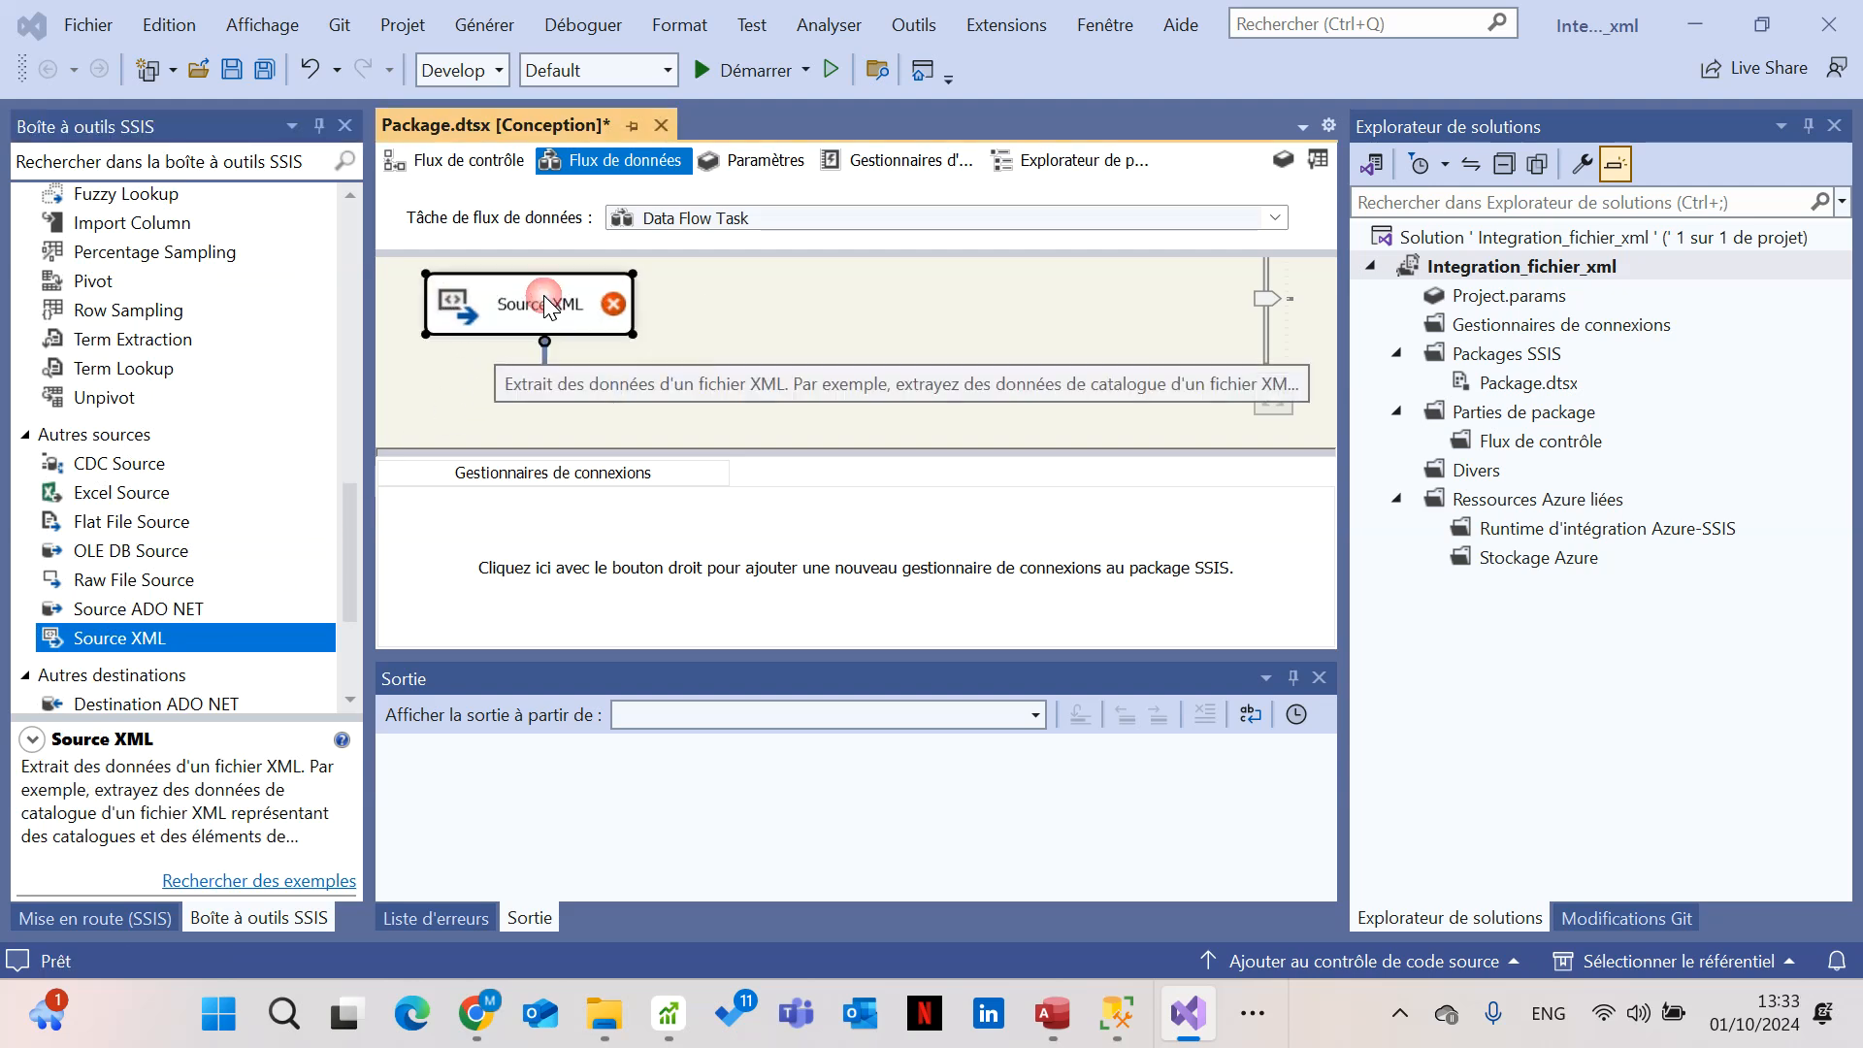
Add an OLE DB Destination to the data flow, below and to the right of the XML source
scroll(326, 630, down, 3)
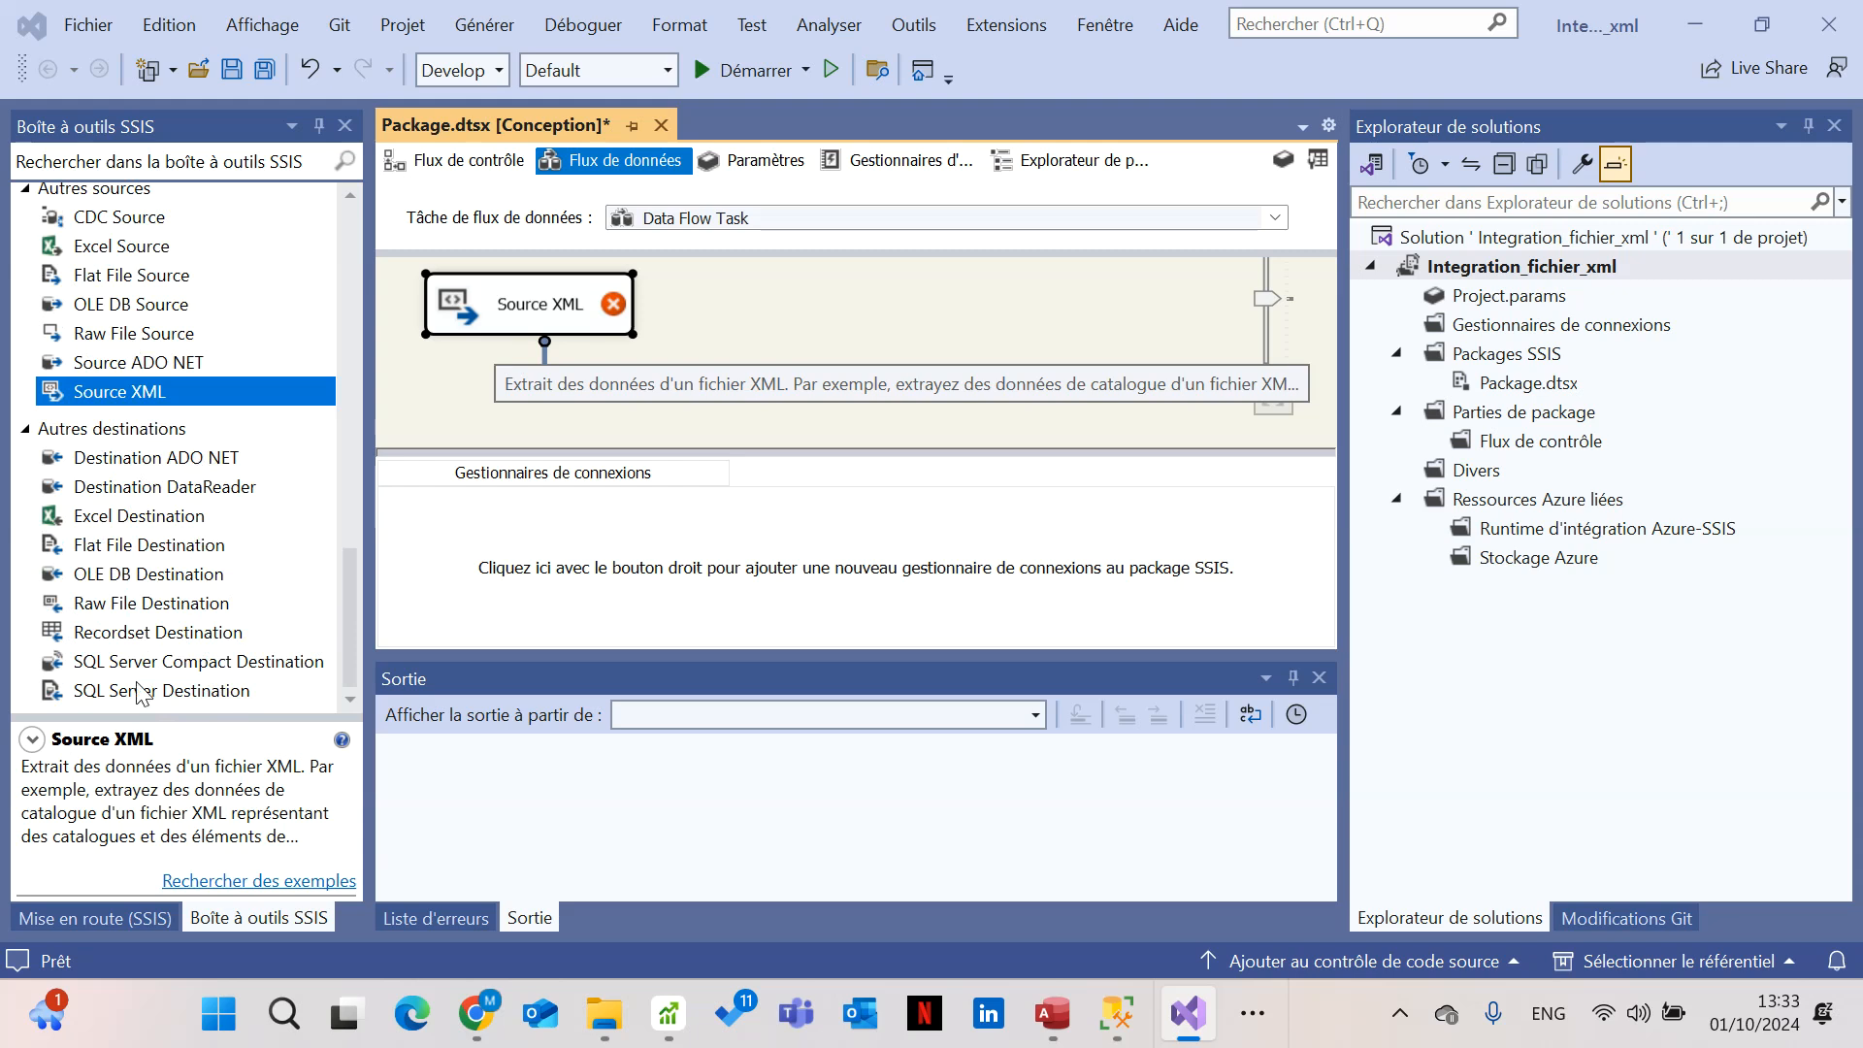
drag(141, 582, 885, 376)
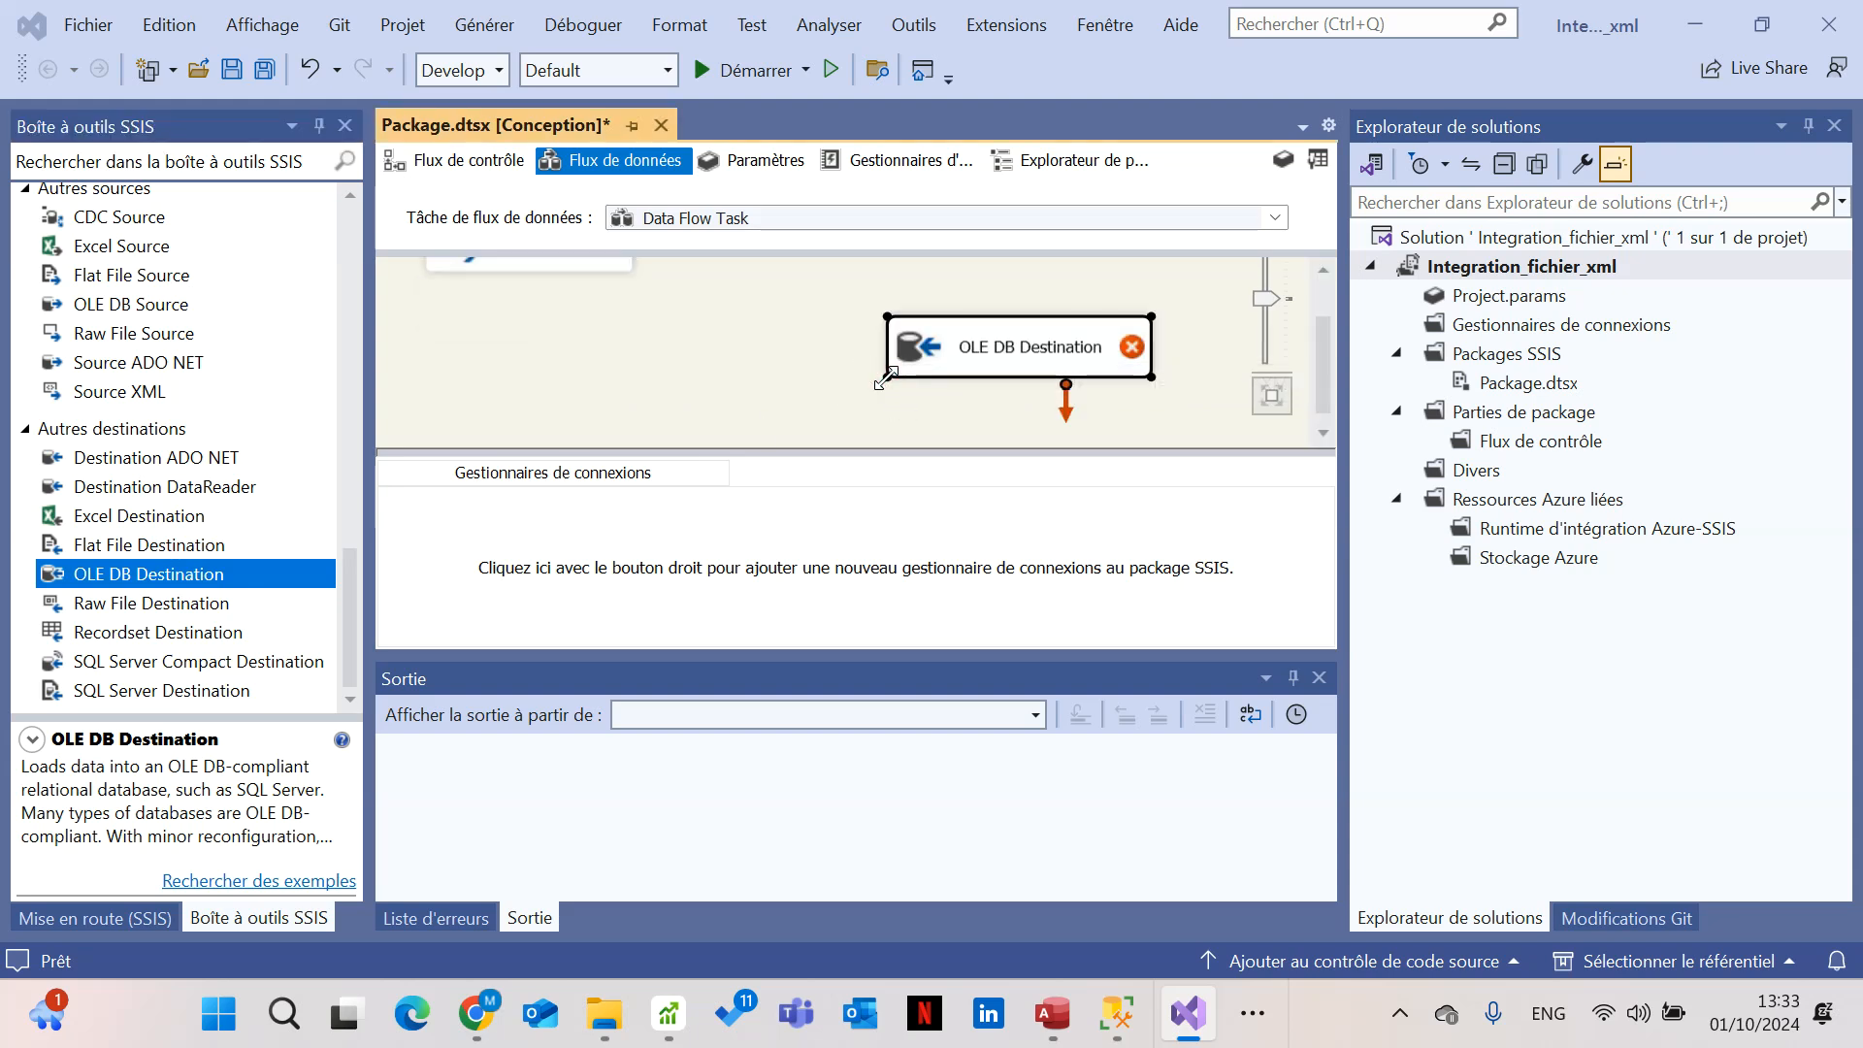
scroll(990, 349, up, 1)
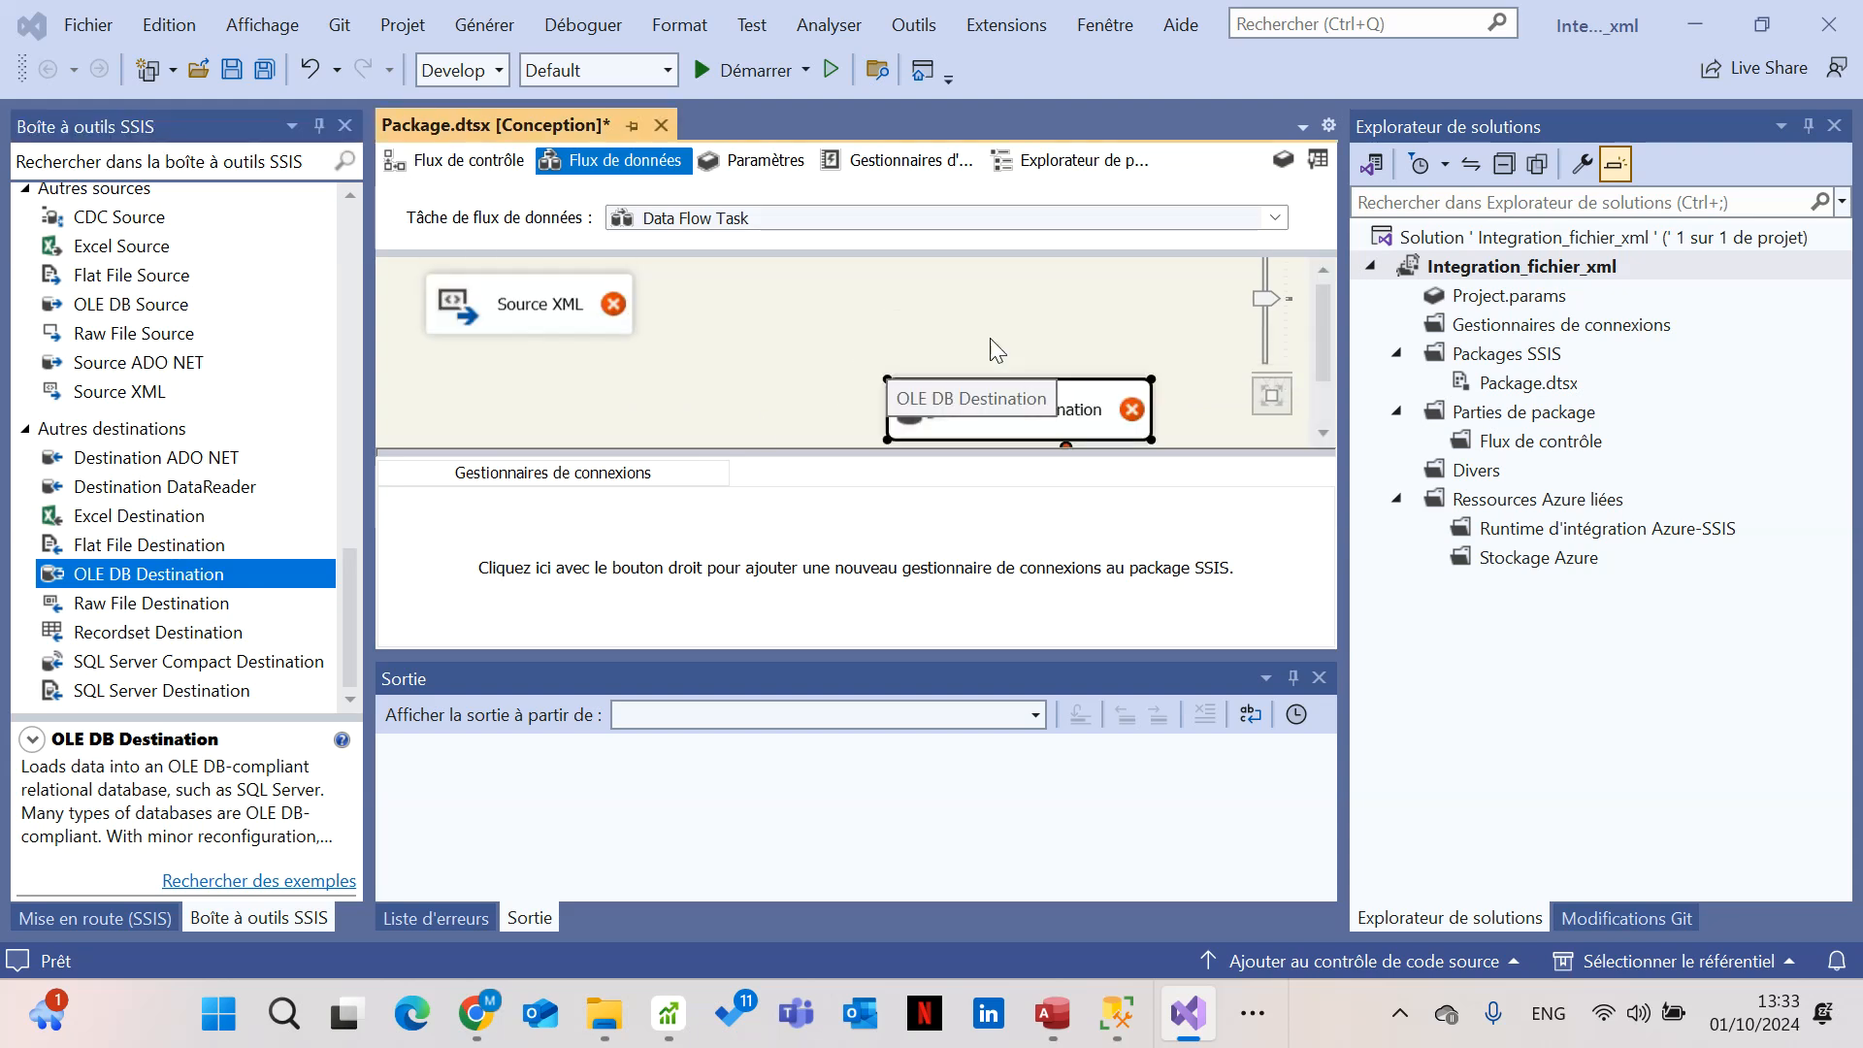
Edit the XML source and set its XML location to PersonData.xml in the Downloads folder, listing all file types
double_click(519, 316)
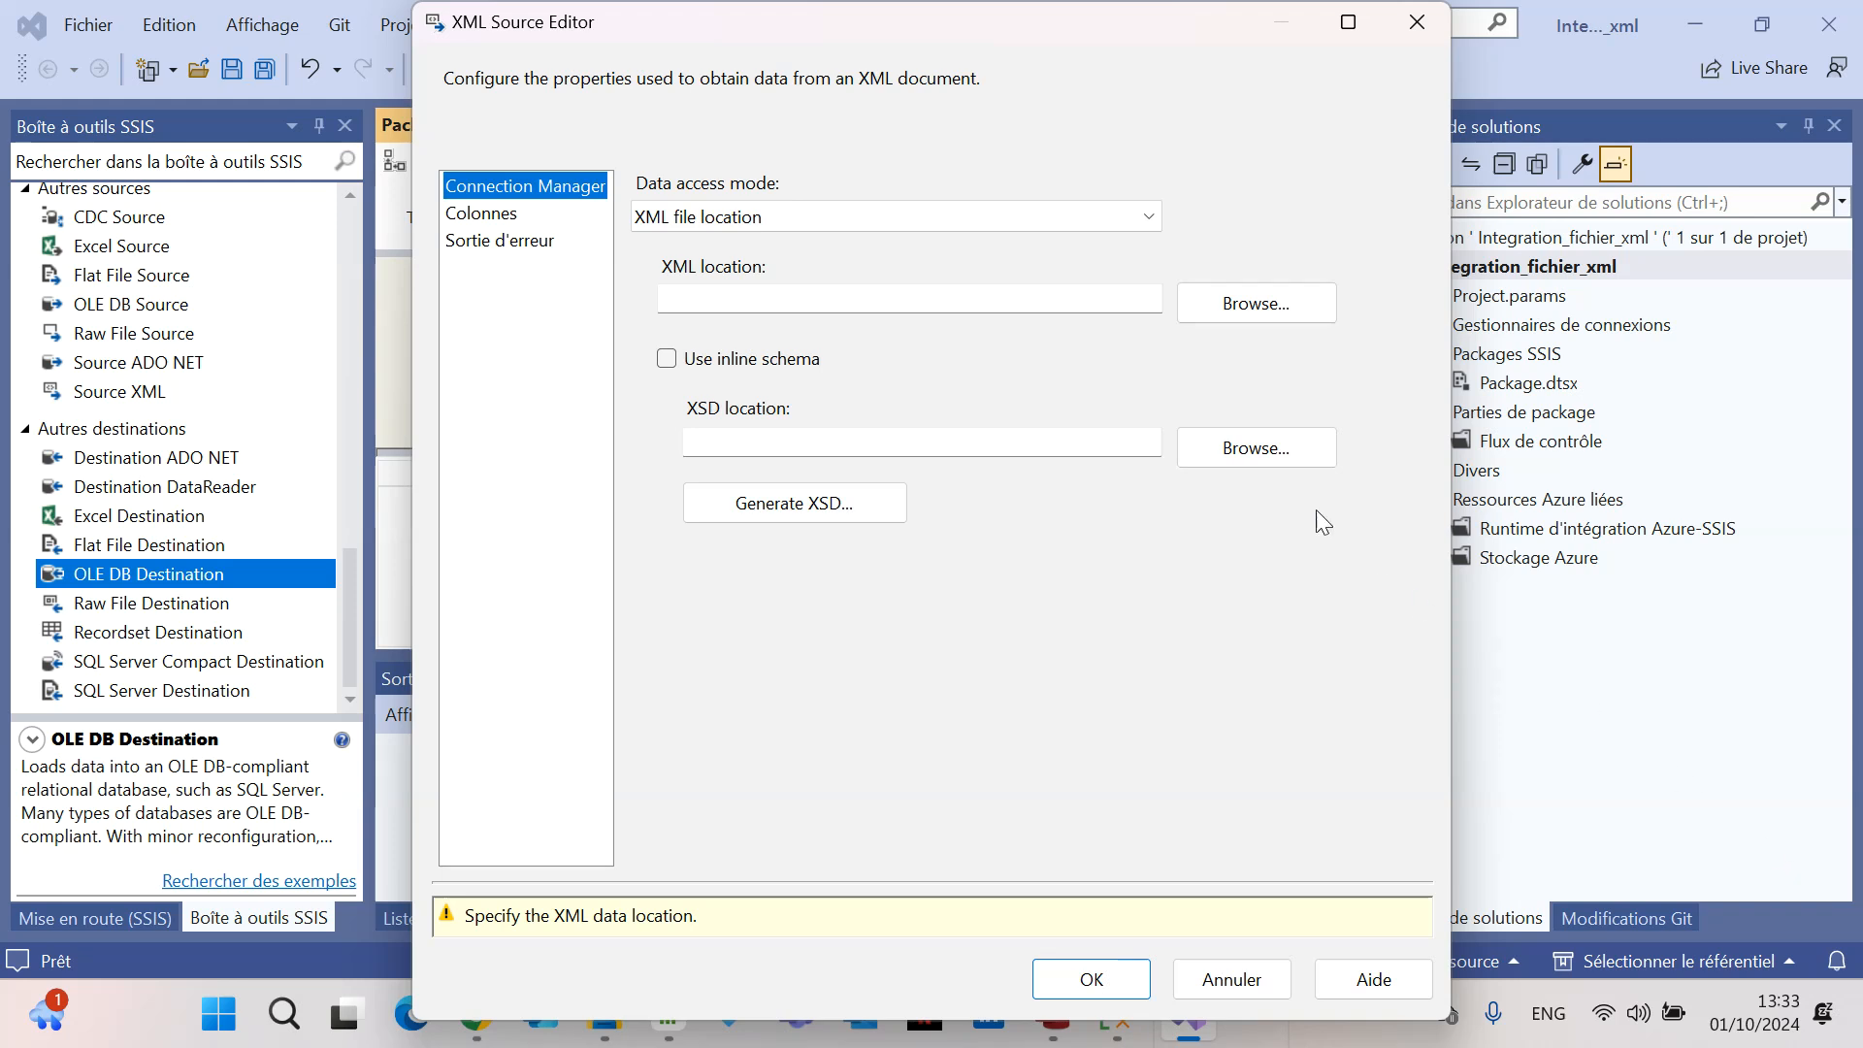
click(1260, 449)
click(1242, 304)
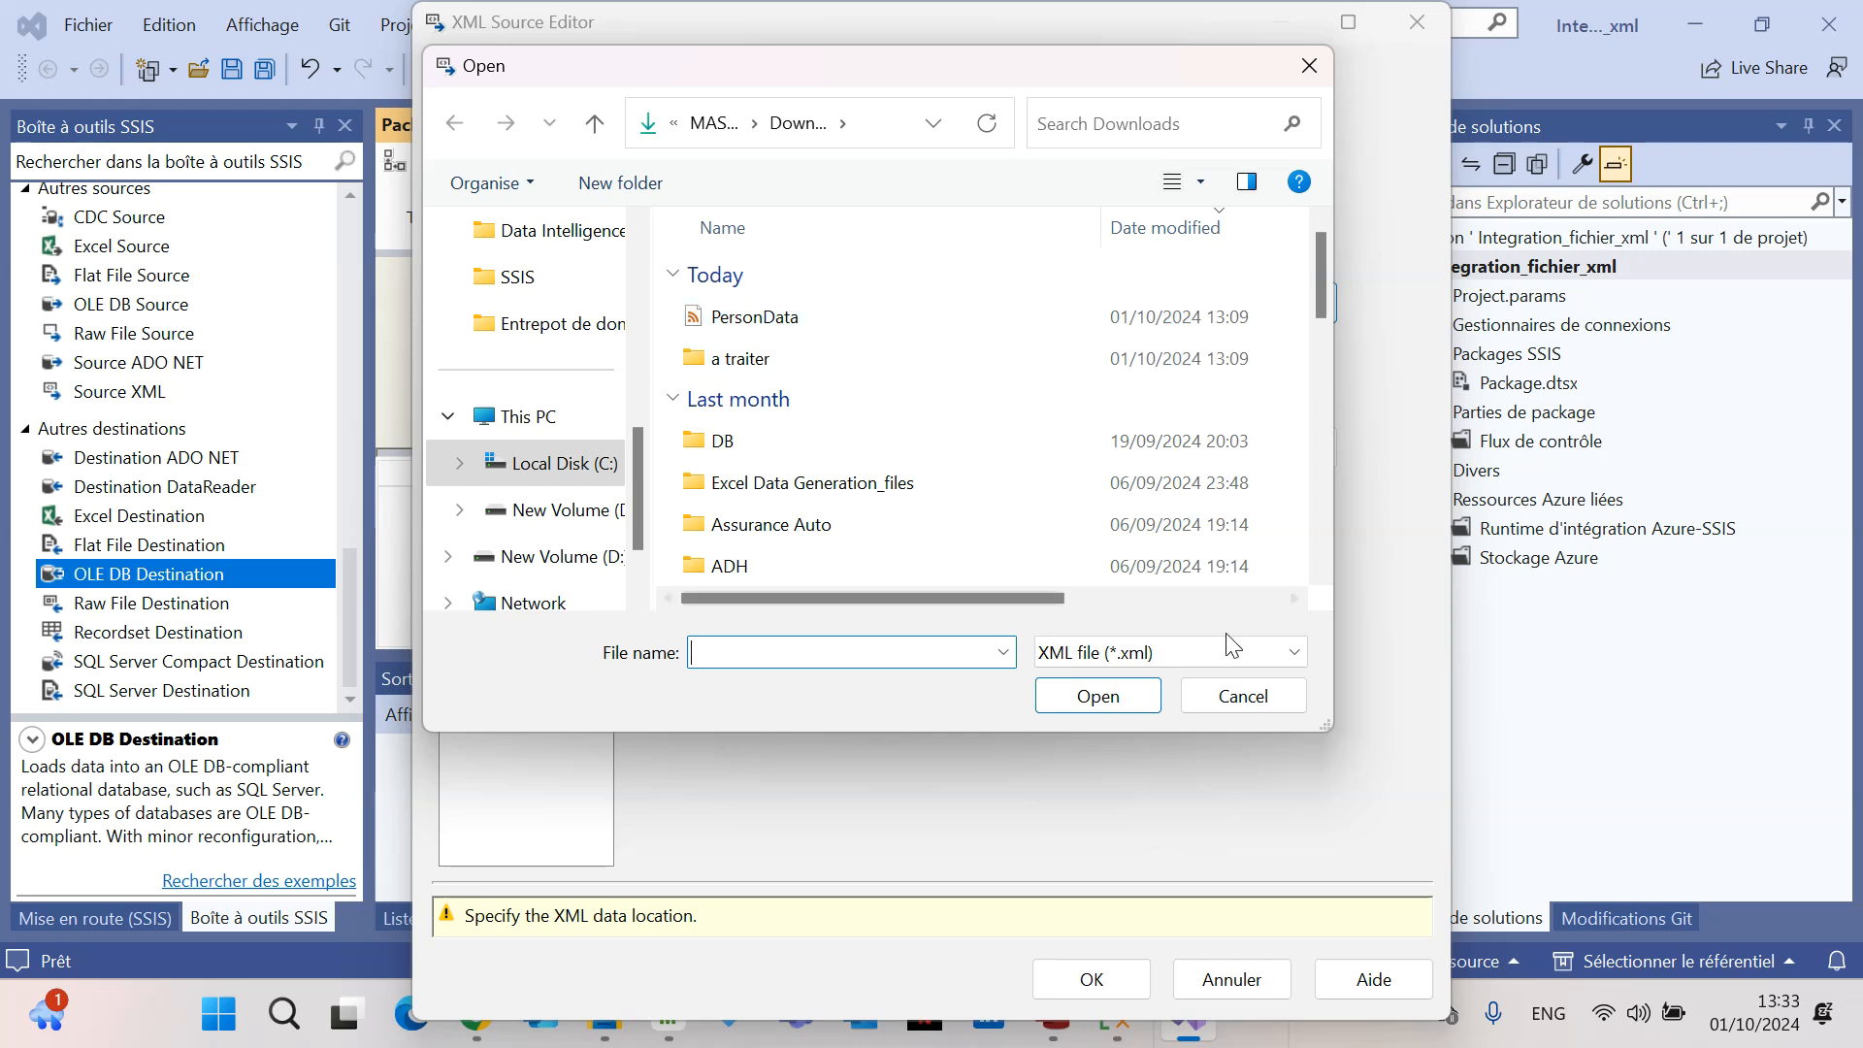
click(1284, 648)
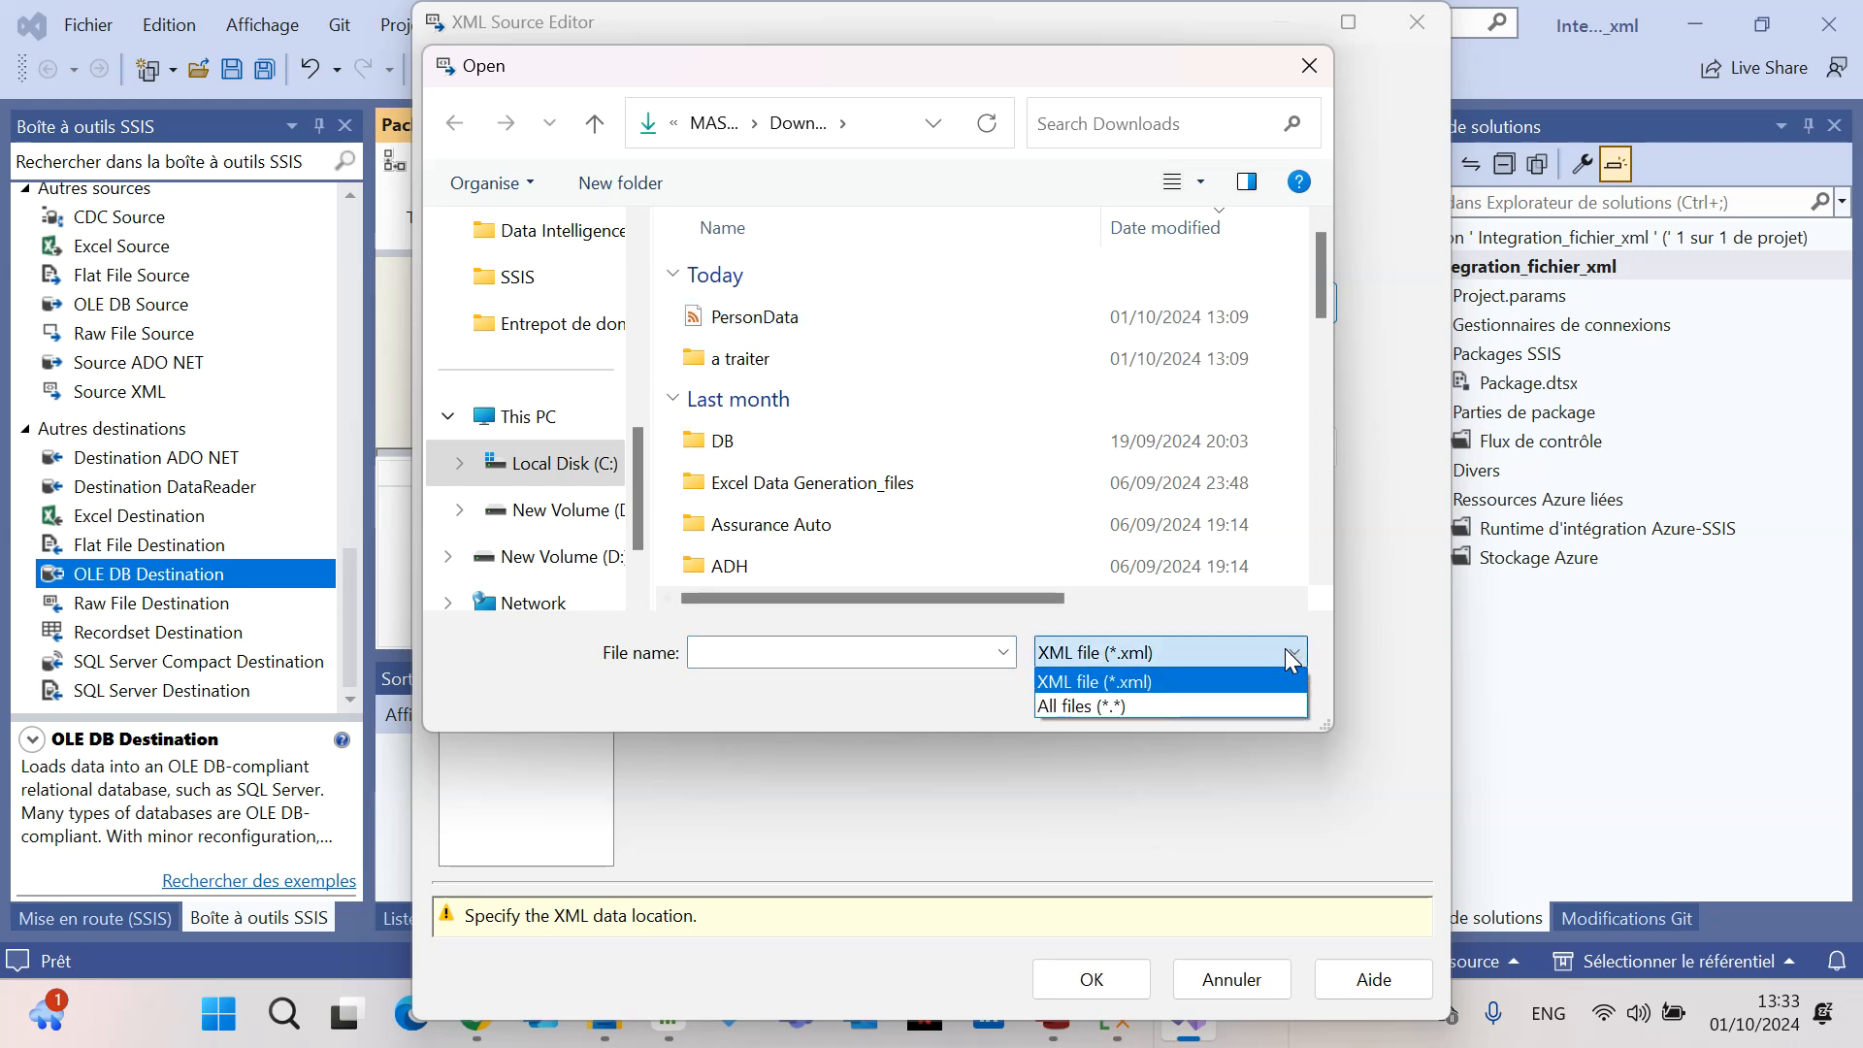
click(1165, 706)
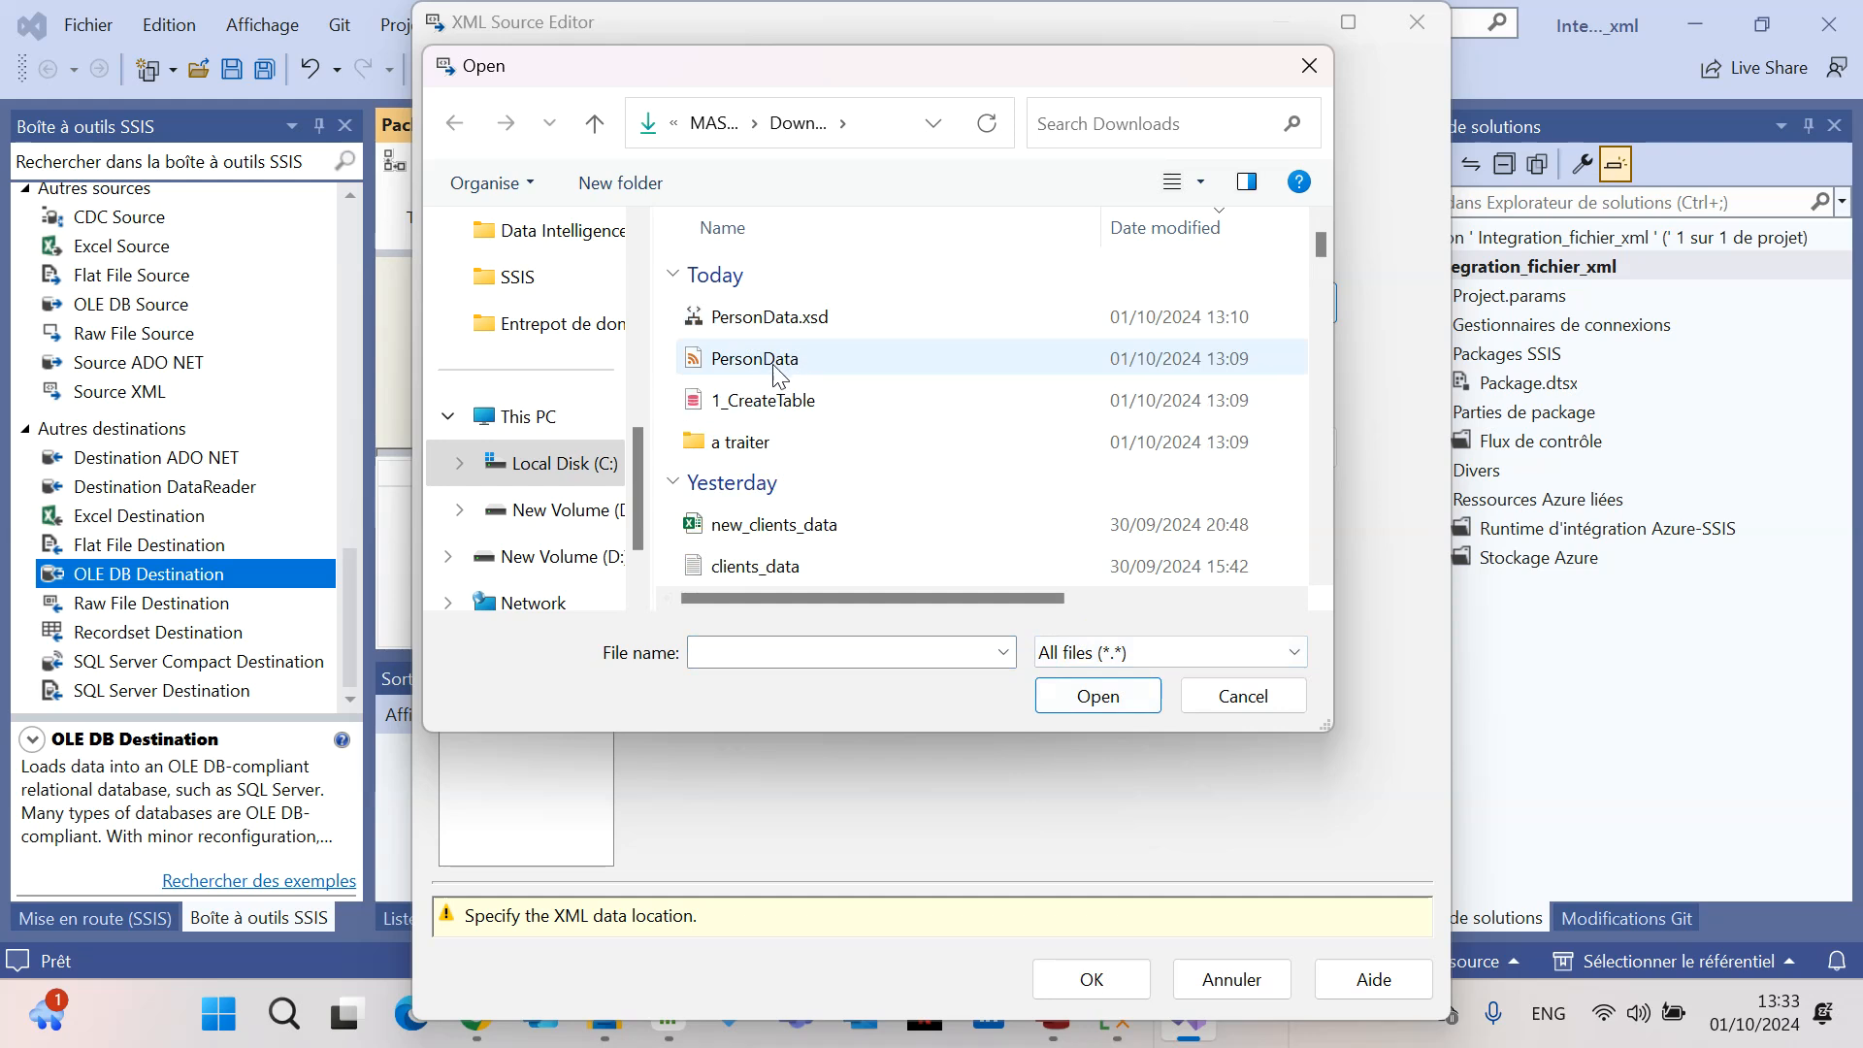
click(776, 368)
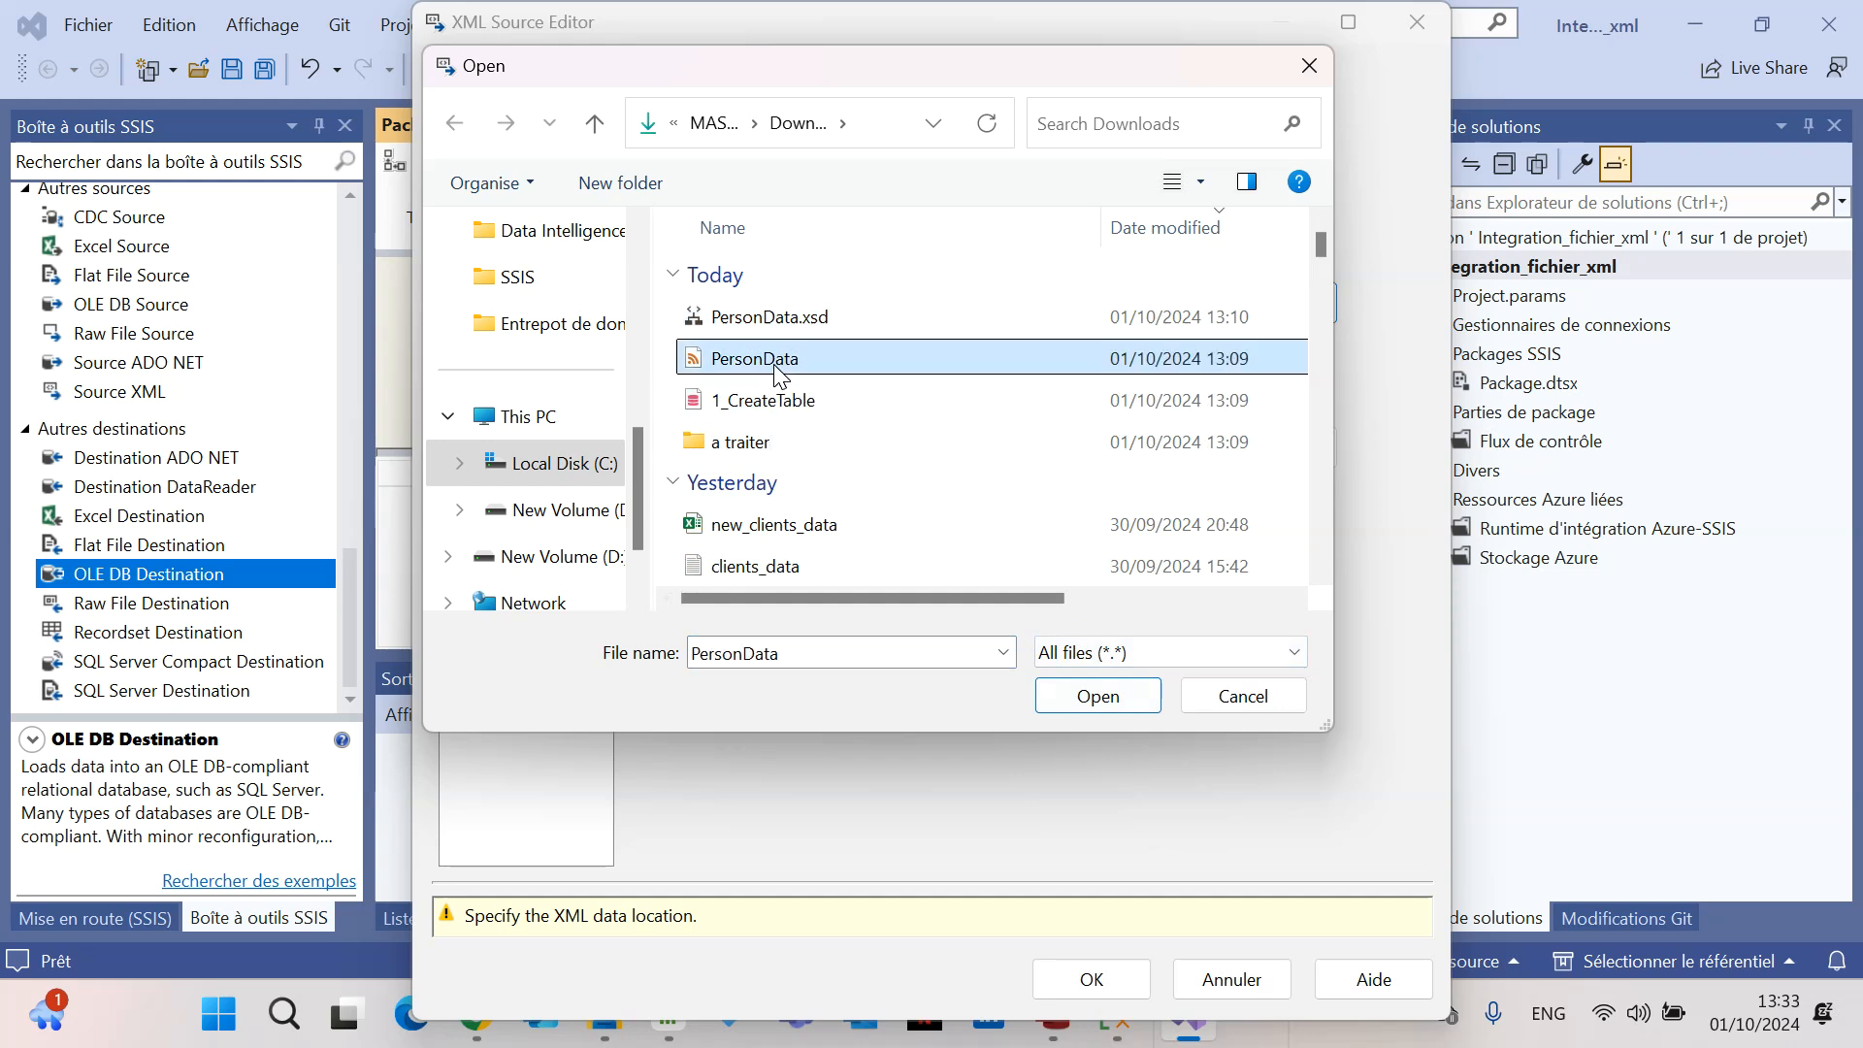
click(1100, 697)
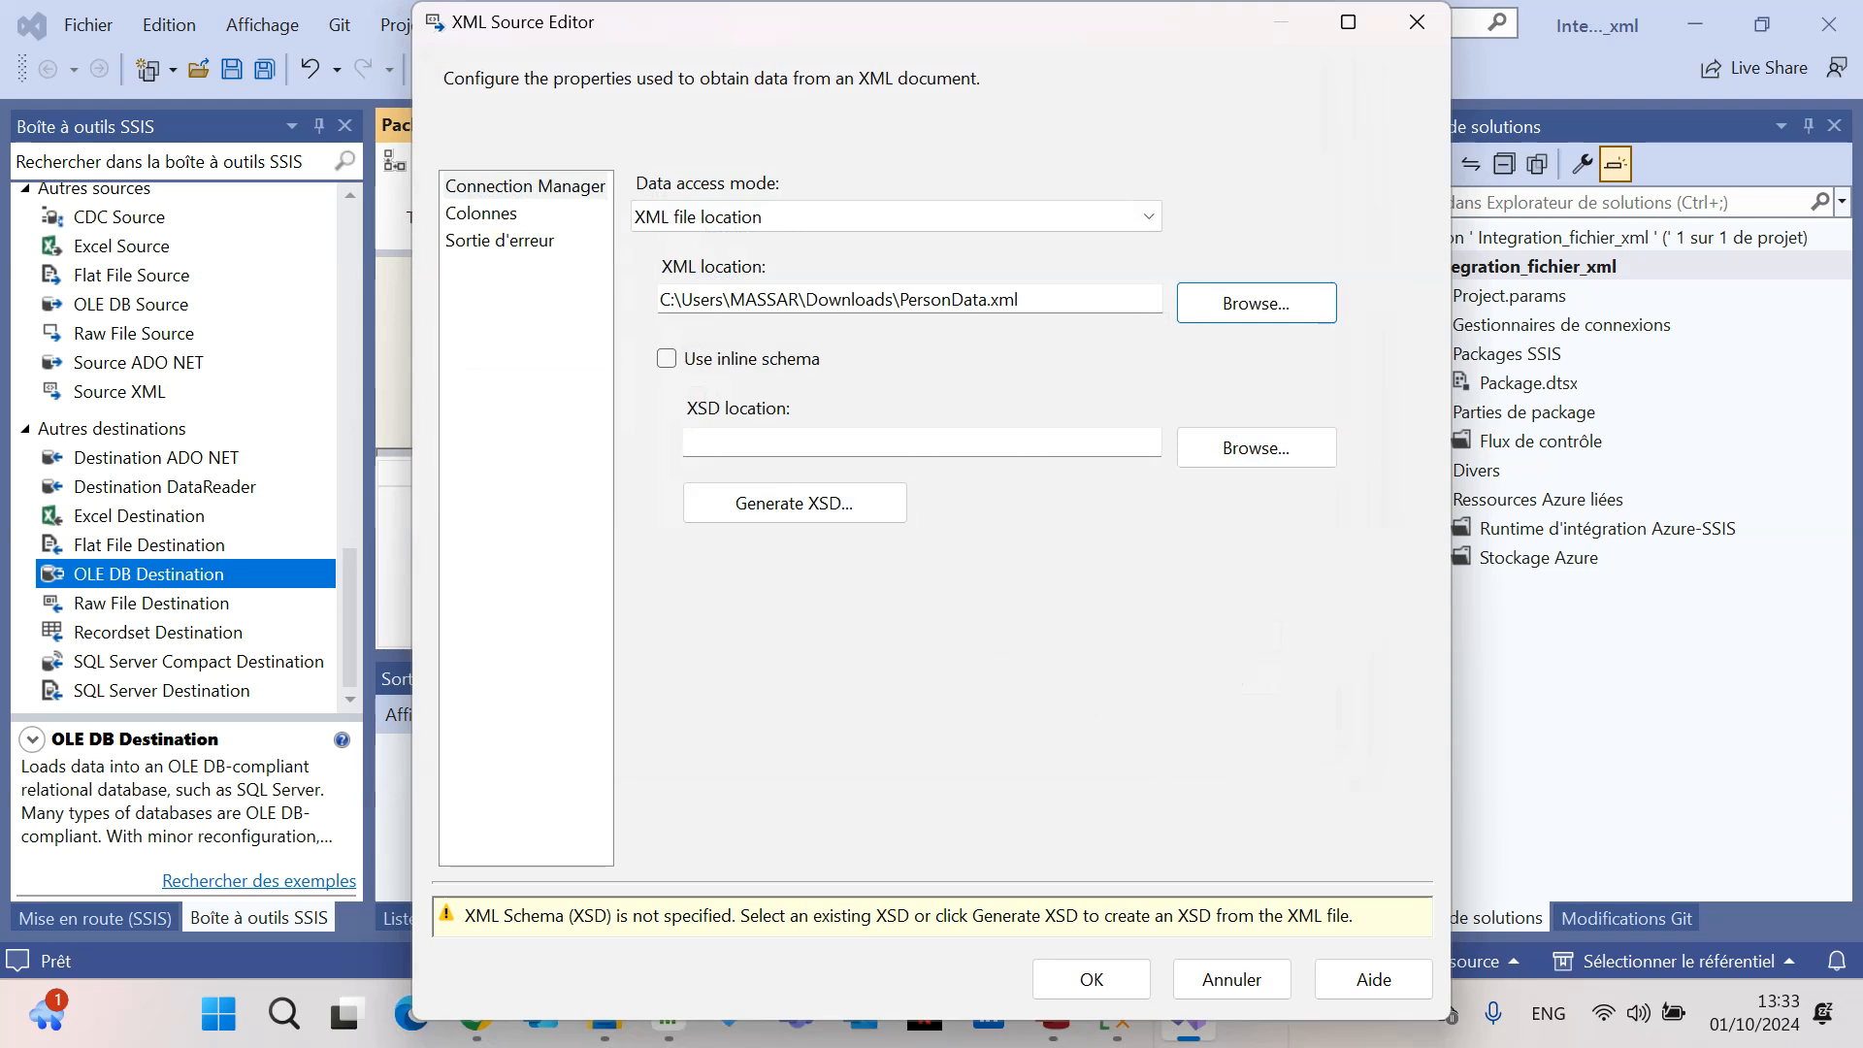
Set the XML source's XSD location to PersonData.xsd in the Downloads folder
click(1242, 446)
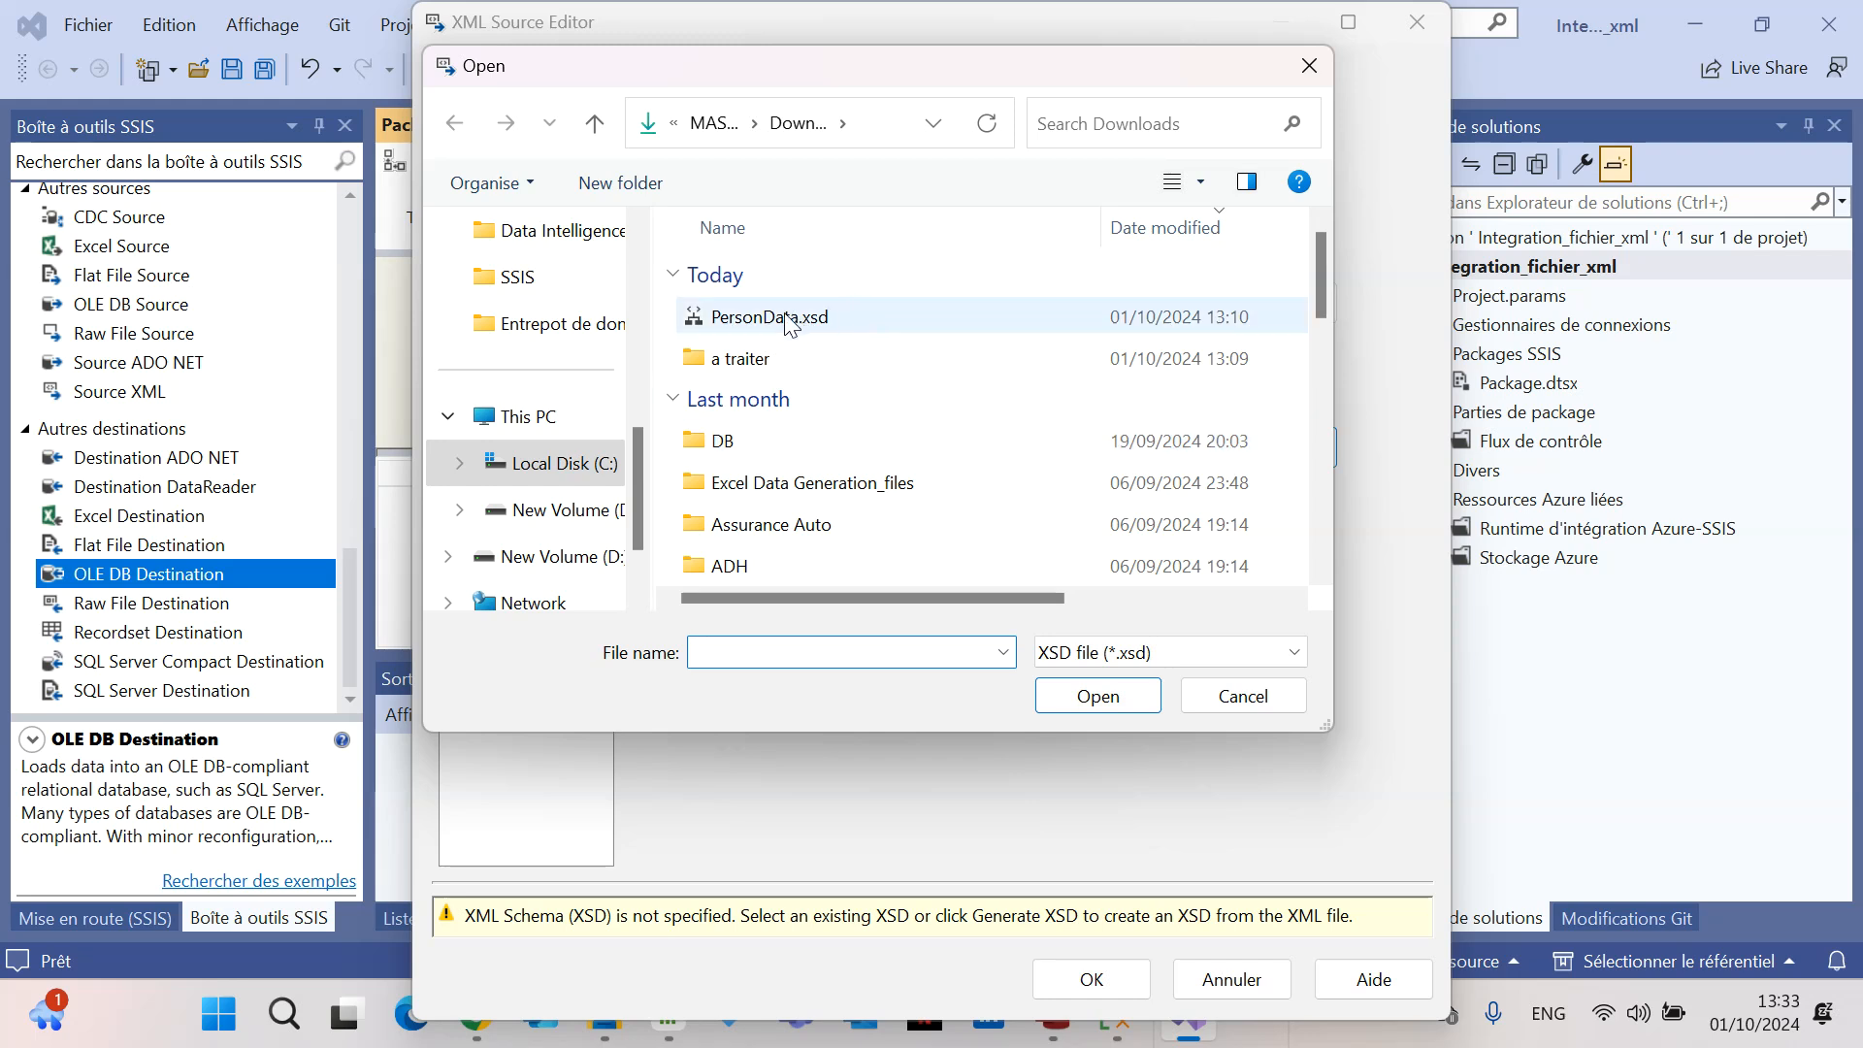
click(788, 318)
click(1097, 696)
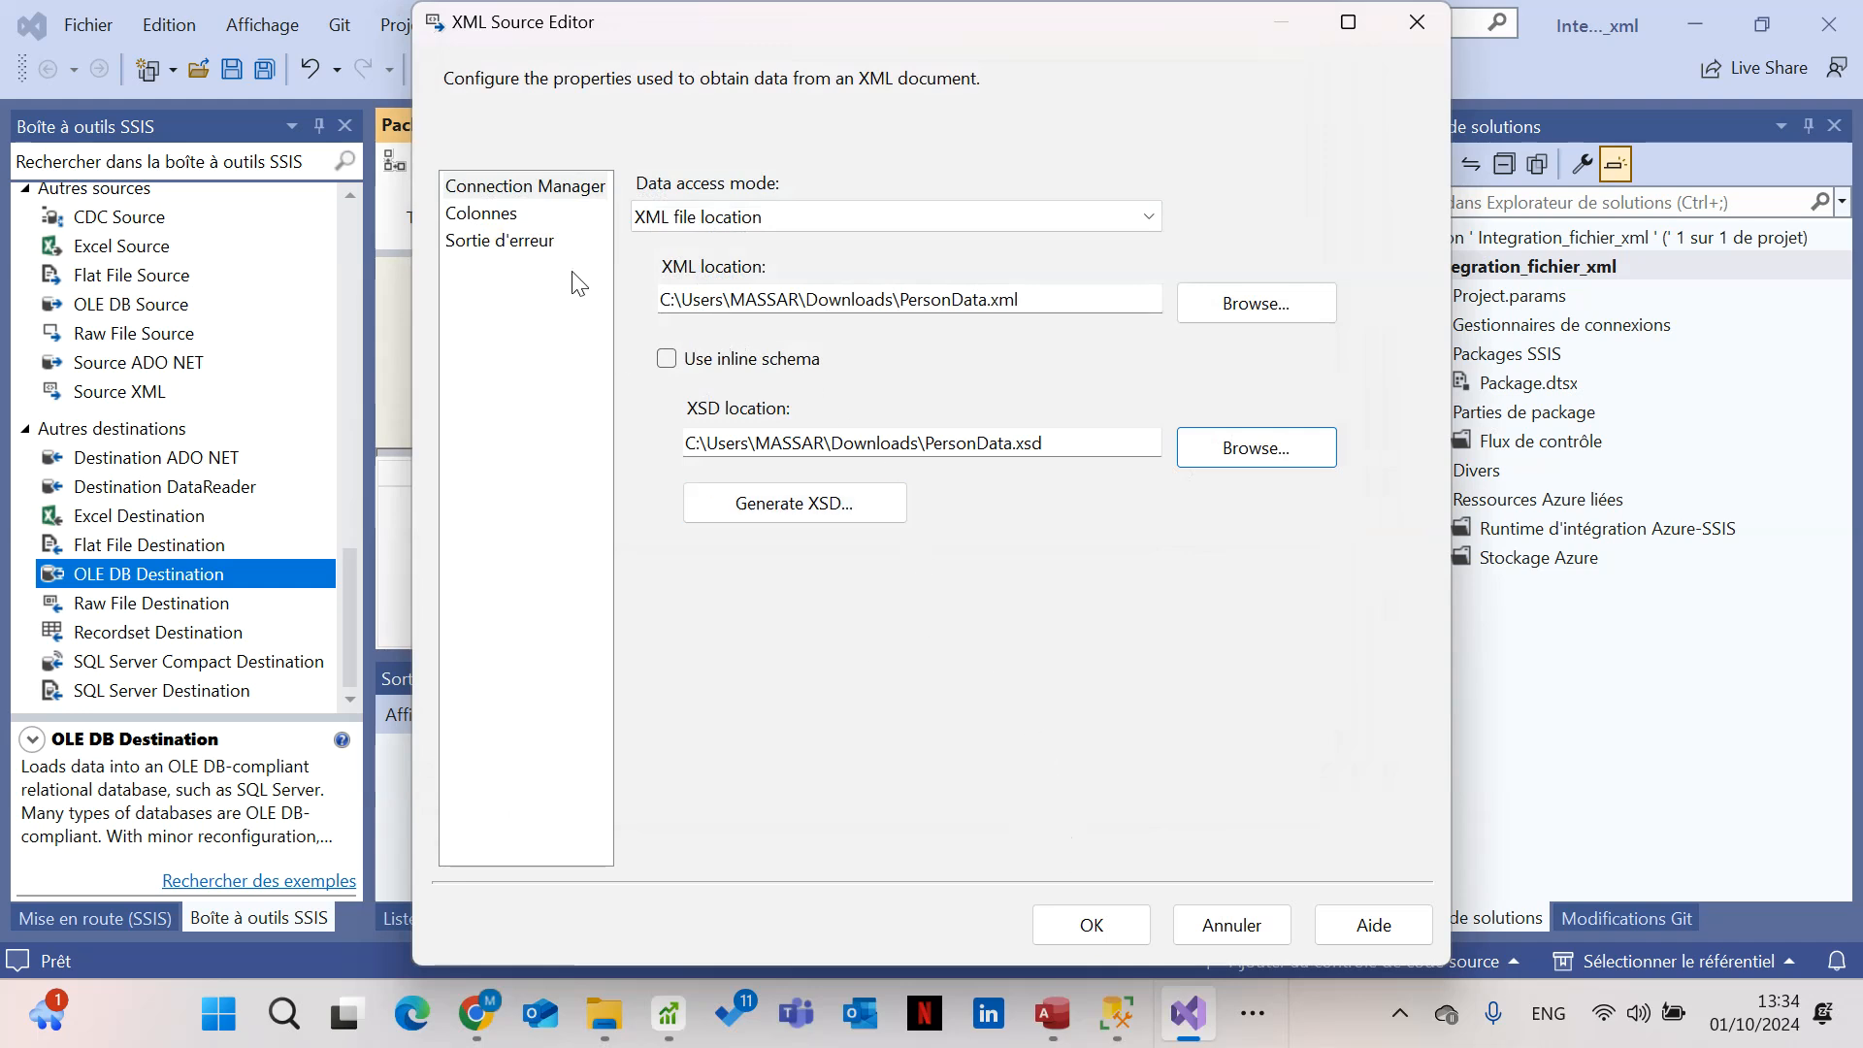
Load the XML source's columns, accept the string-length warnings, and check the Company_Name column's data type
click(503, 212)
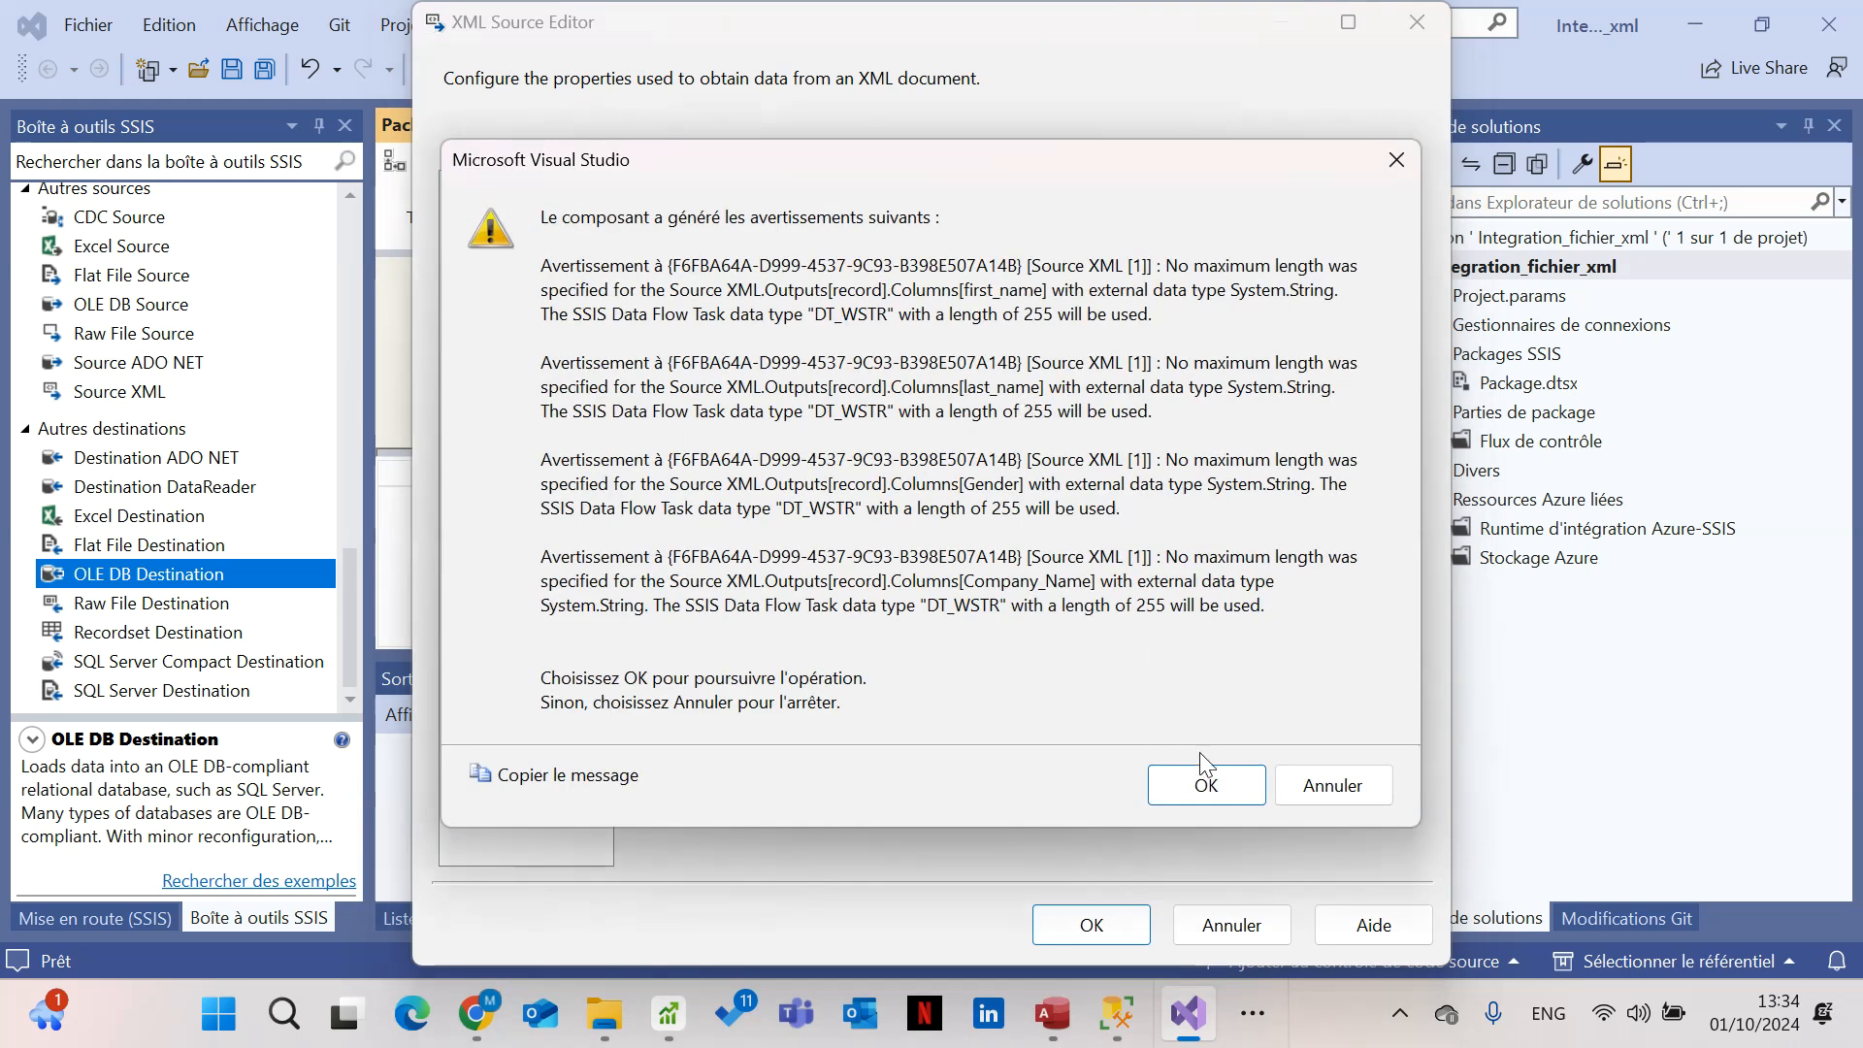
click(1221, 780)
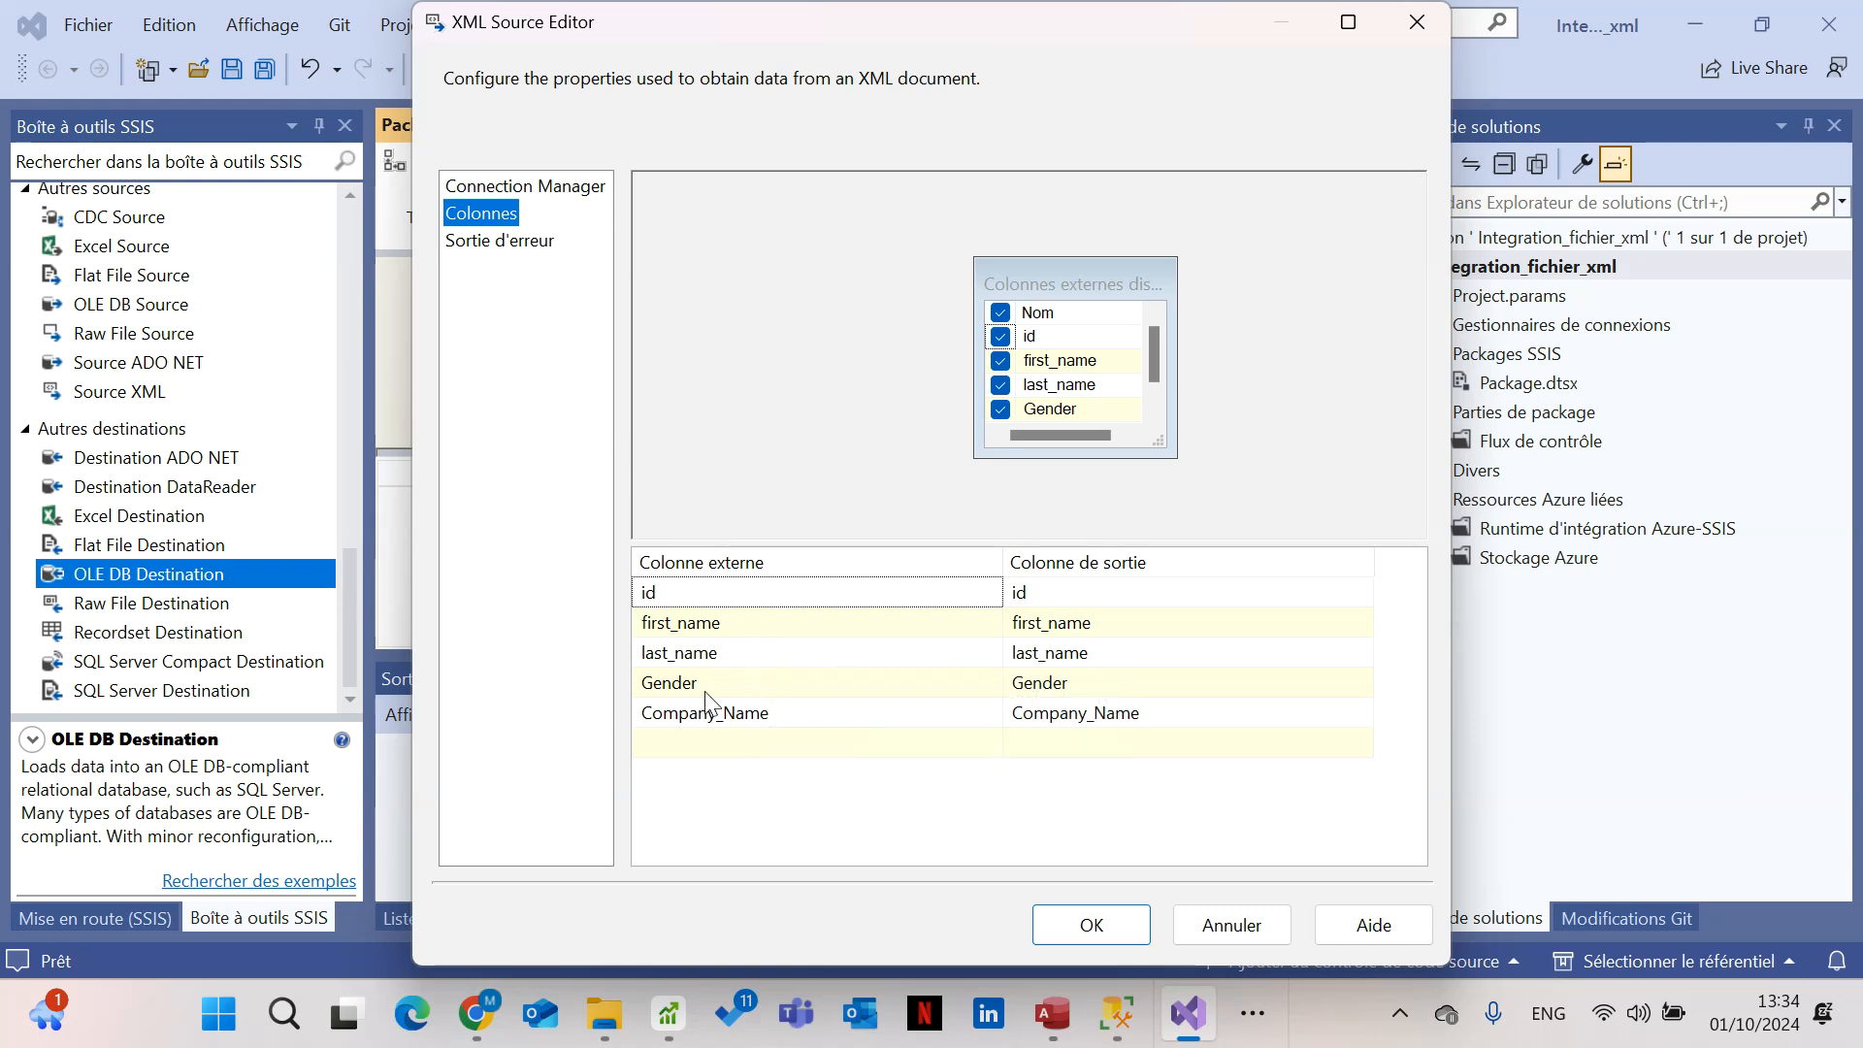
mouse_move(871, 711)
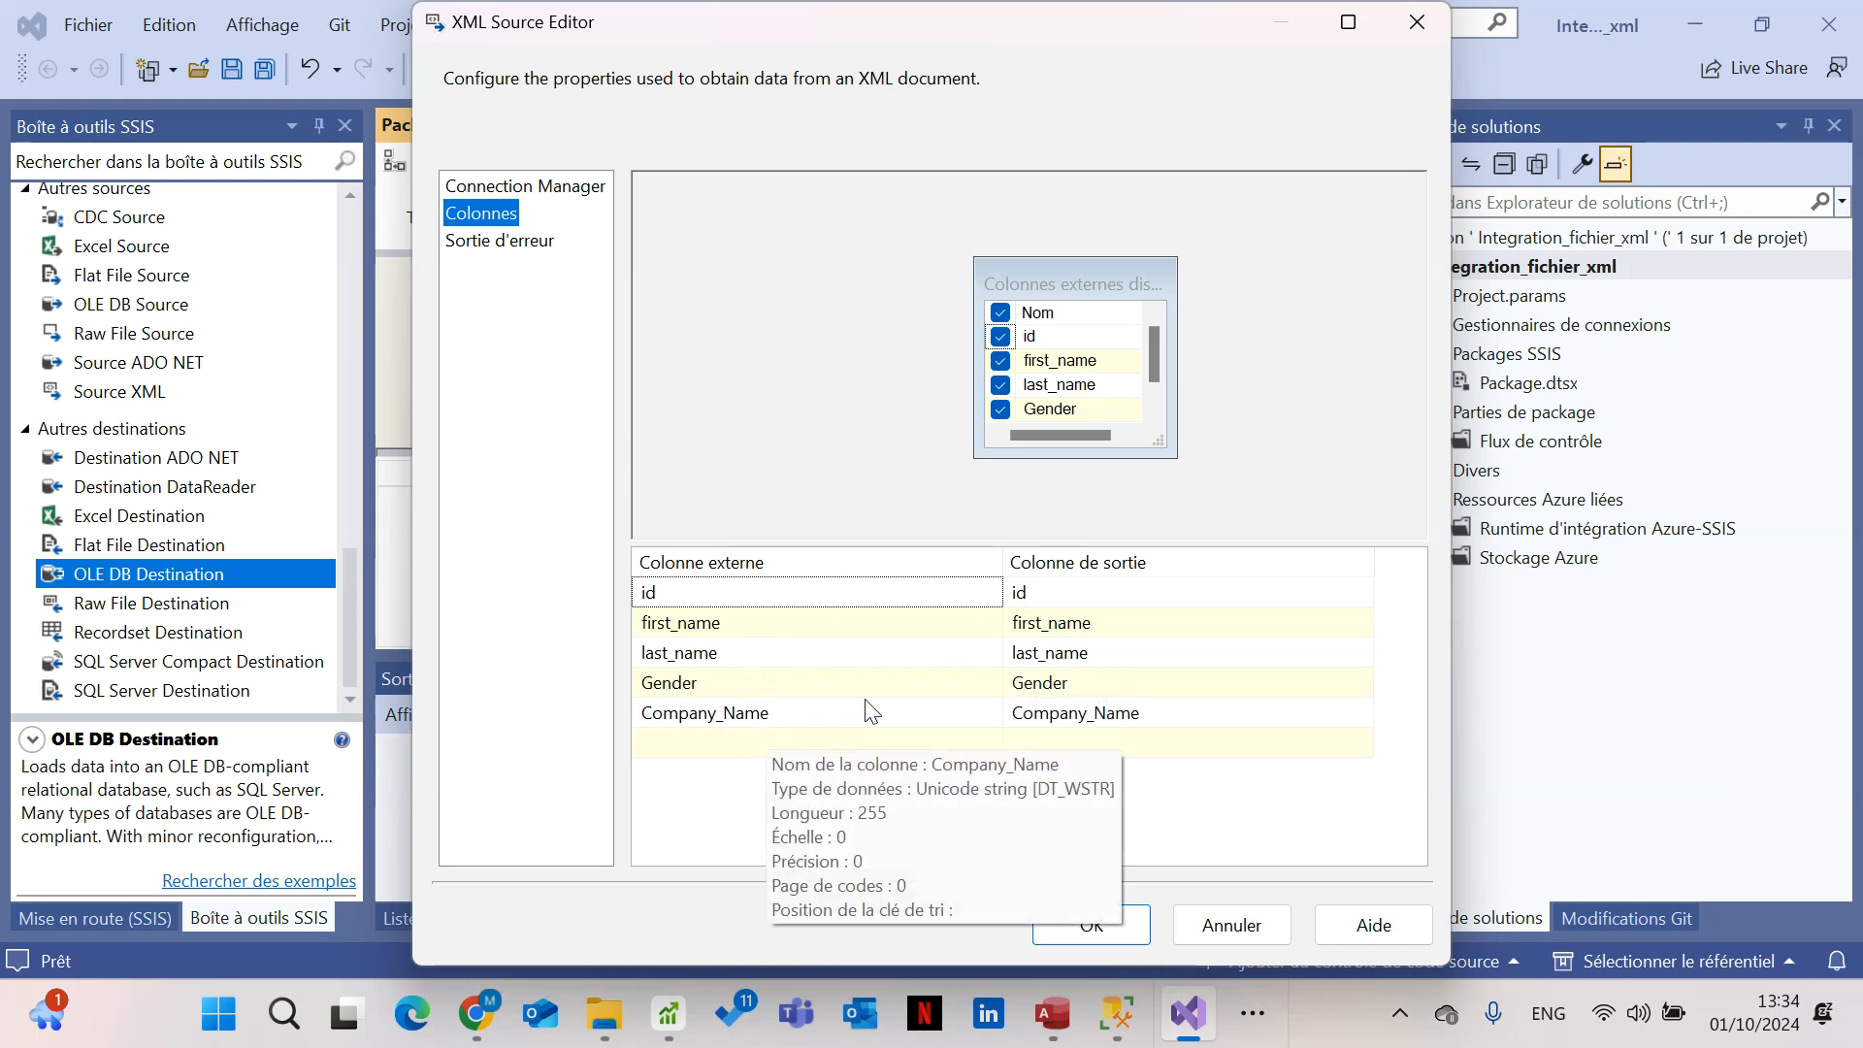
Check the element types in PersonData.xsd in Visual Studio Code, then return to Visual Studio and confirm the XML source configuration
key(alt+Tab)
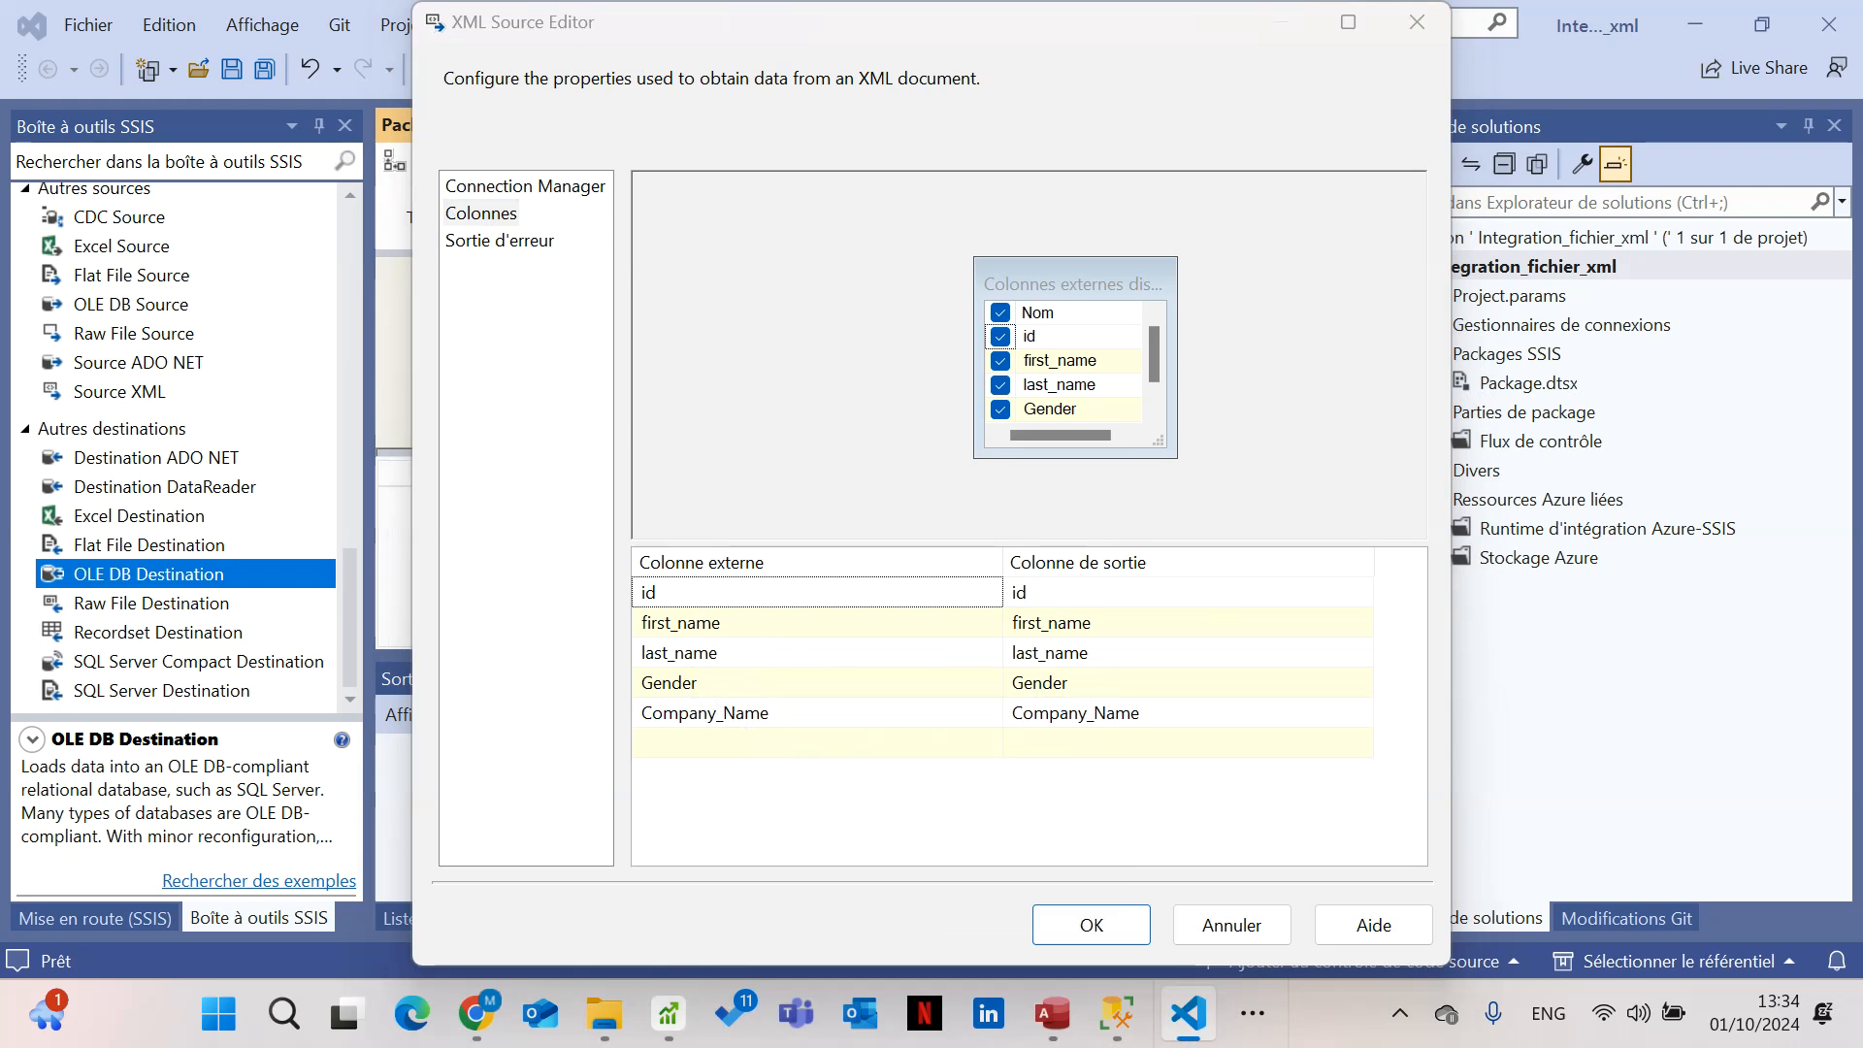
drag(1862, 175, 1077, 157)
click(1477, 159)
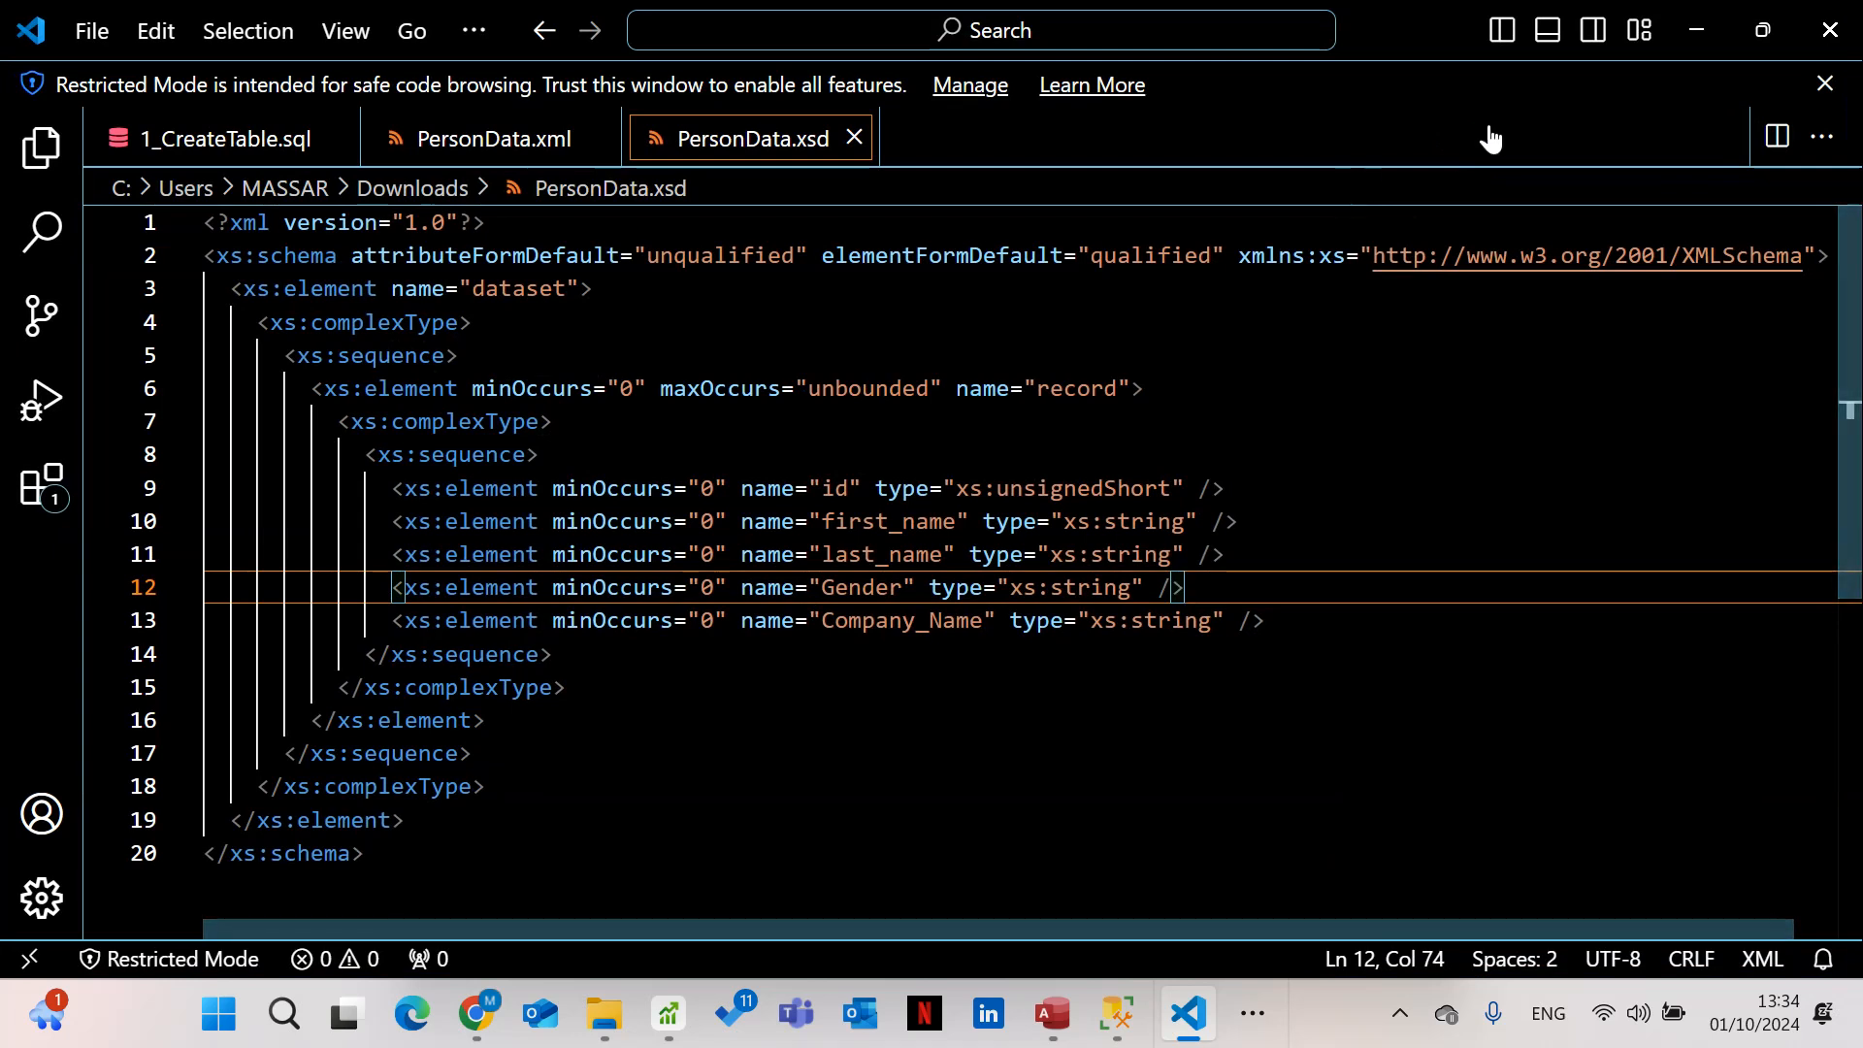
click(1694, 30)
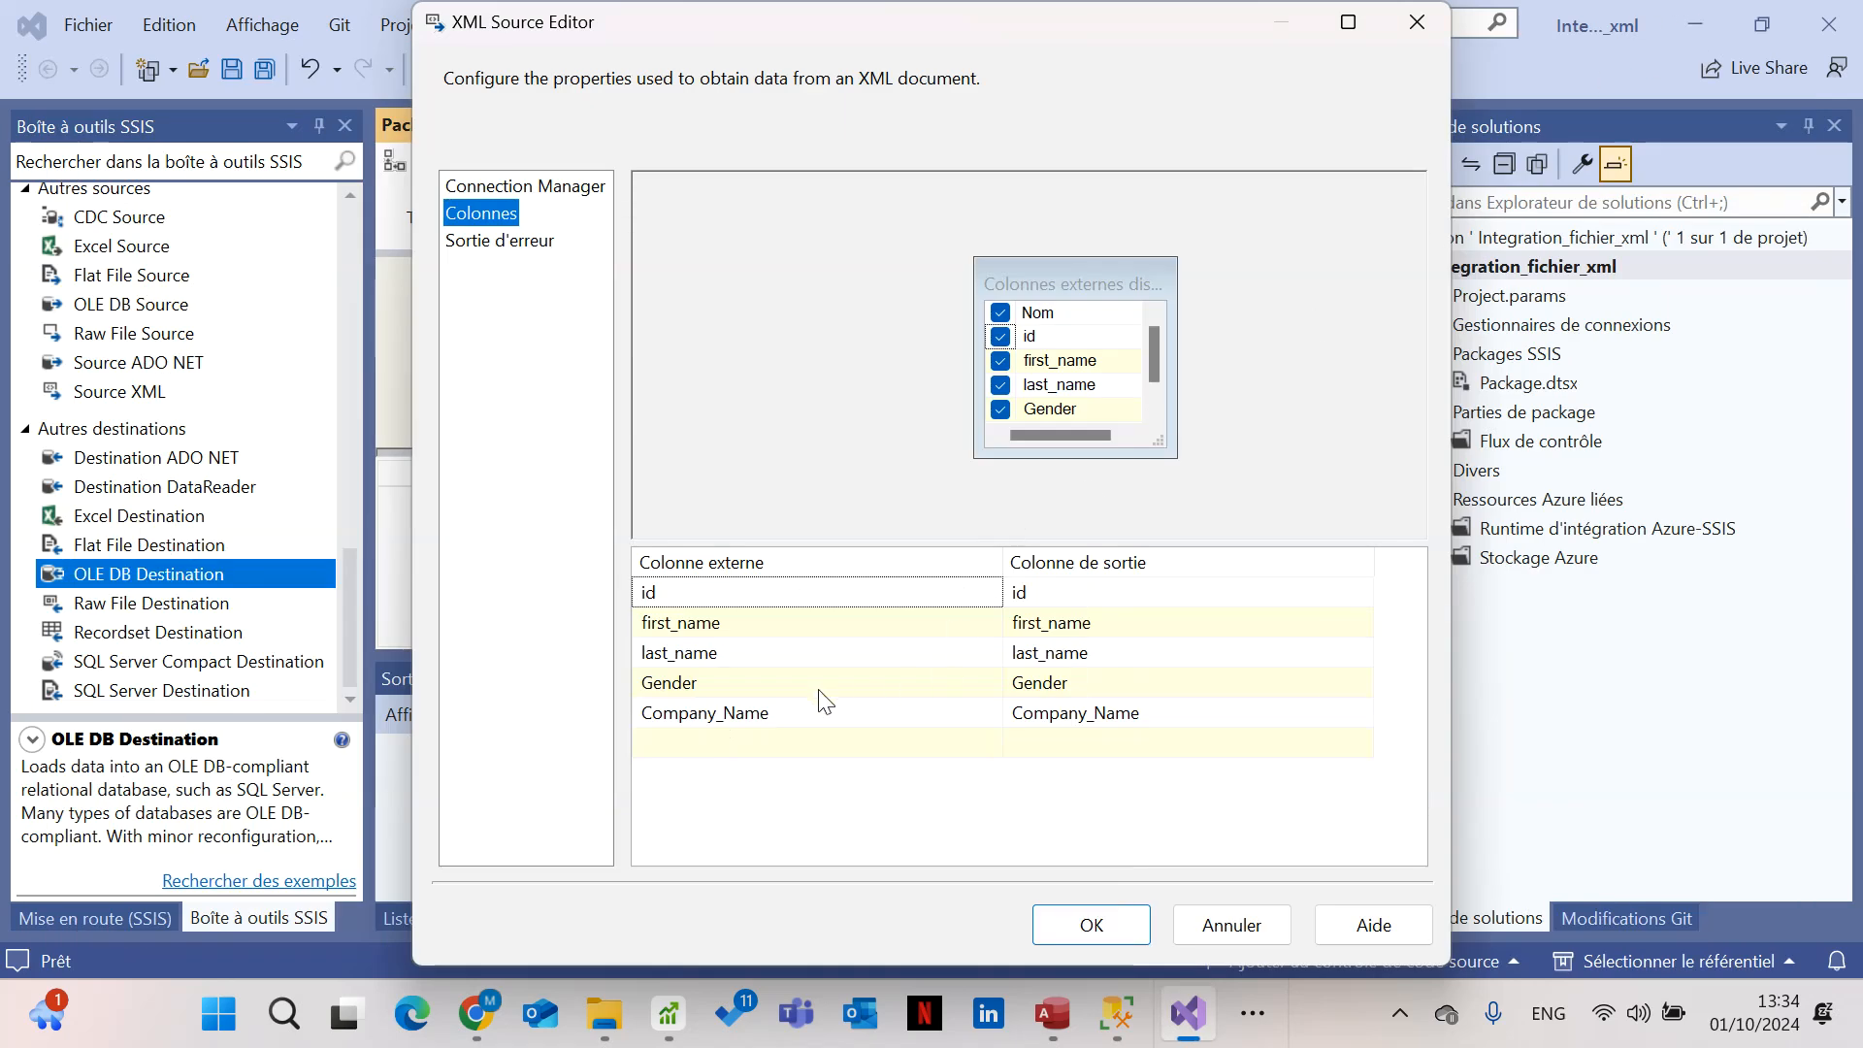
click(1086, 924)
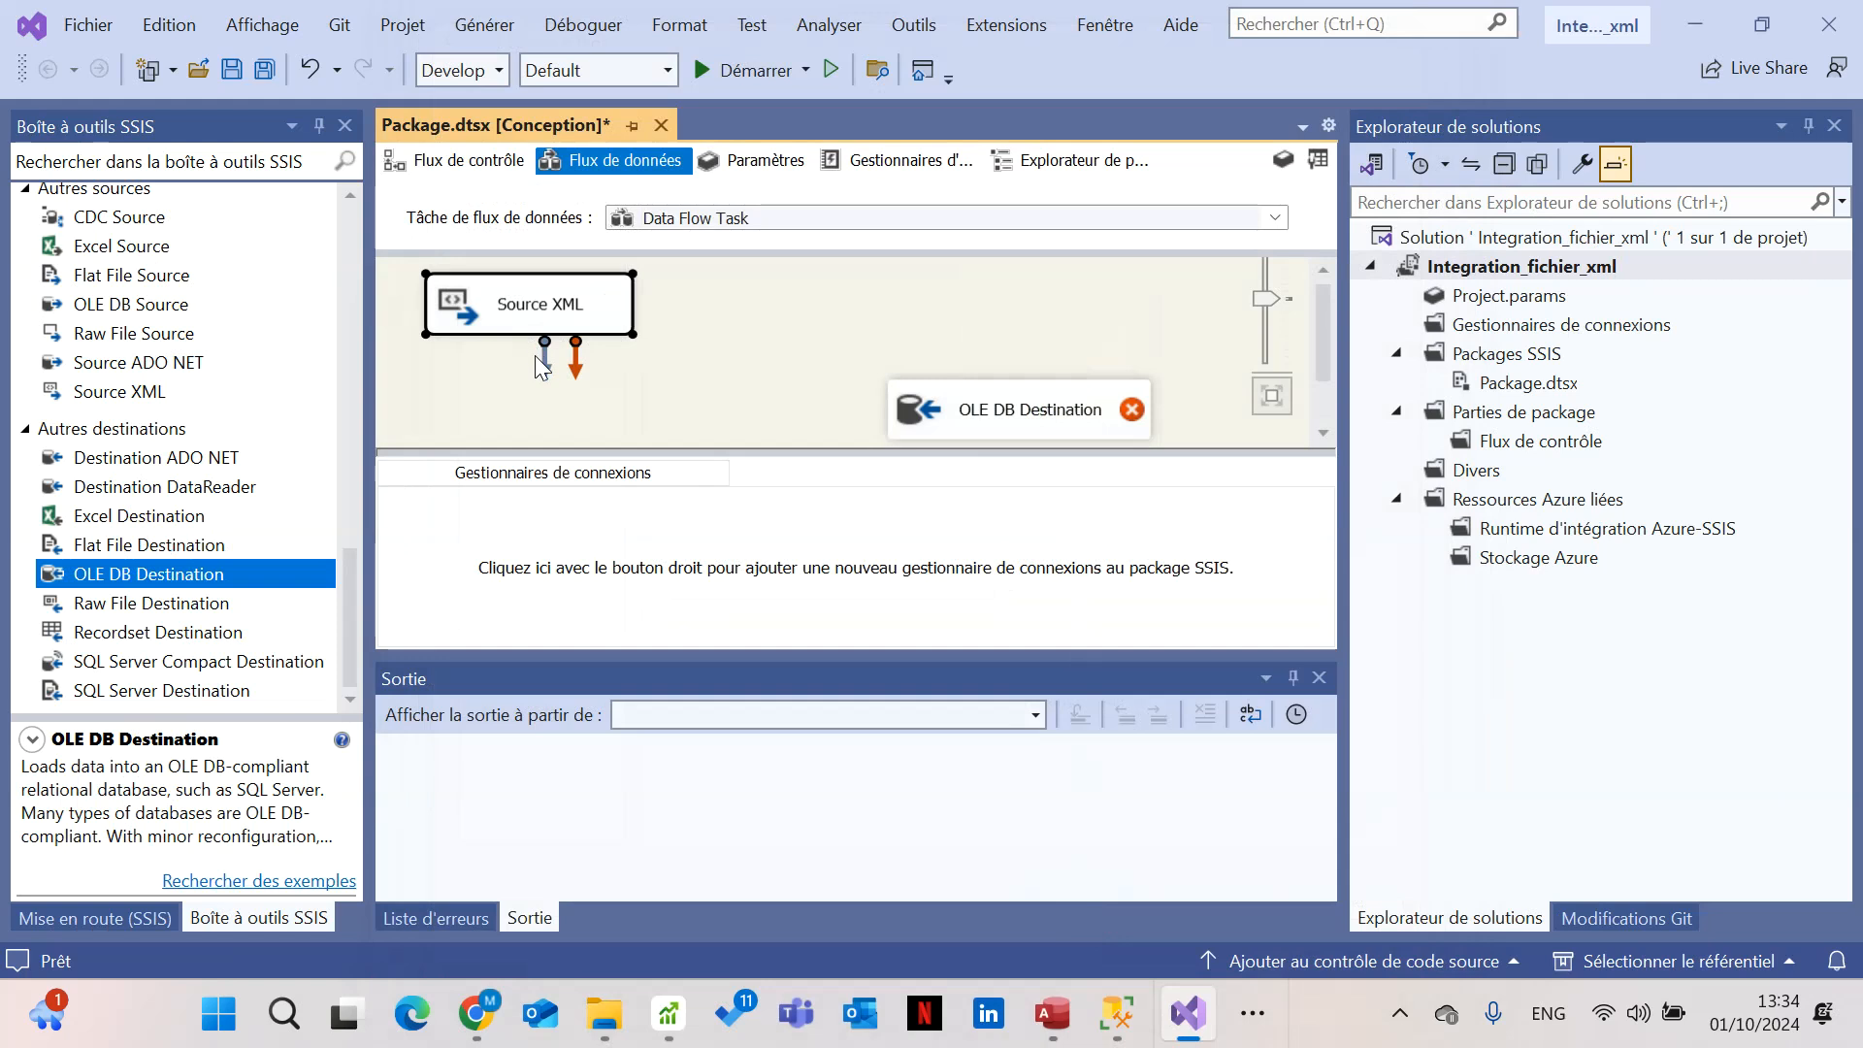
Connect the XML source's data output to the OLE DB destination and give the destination the existing DESKTOP-VLIDIGM\MSSQLSERVER01.DW_1 connection
drag(544, 361, 967, 345)
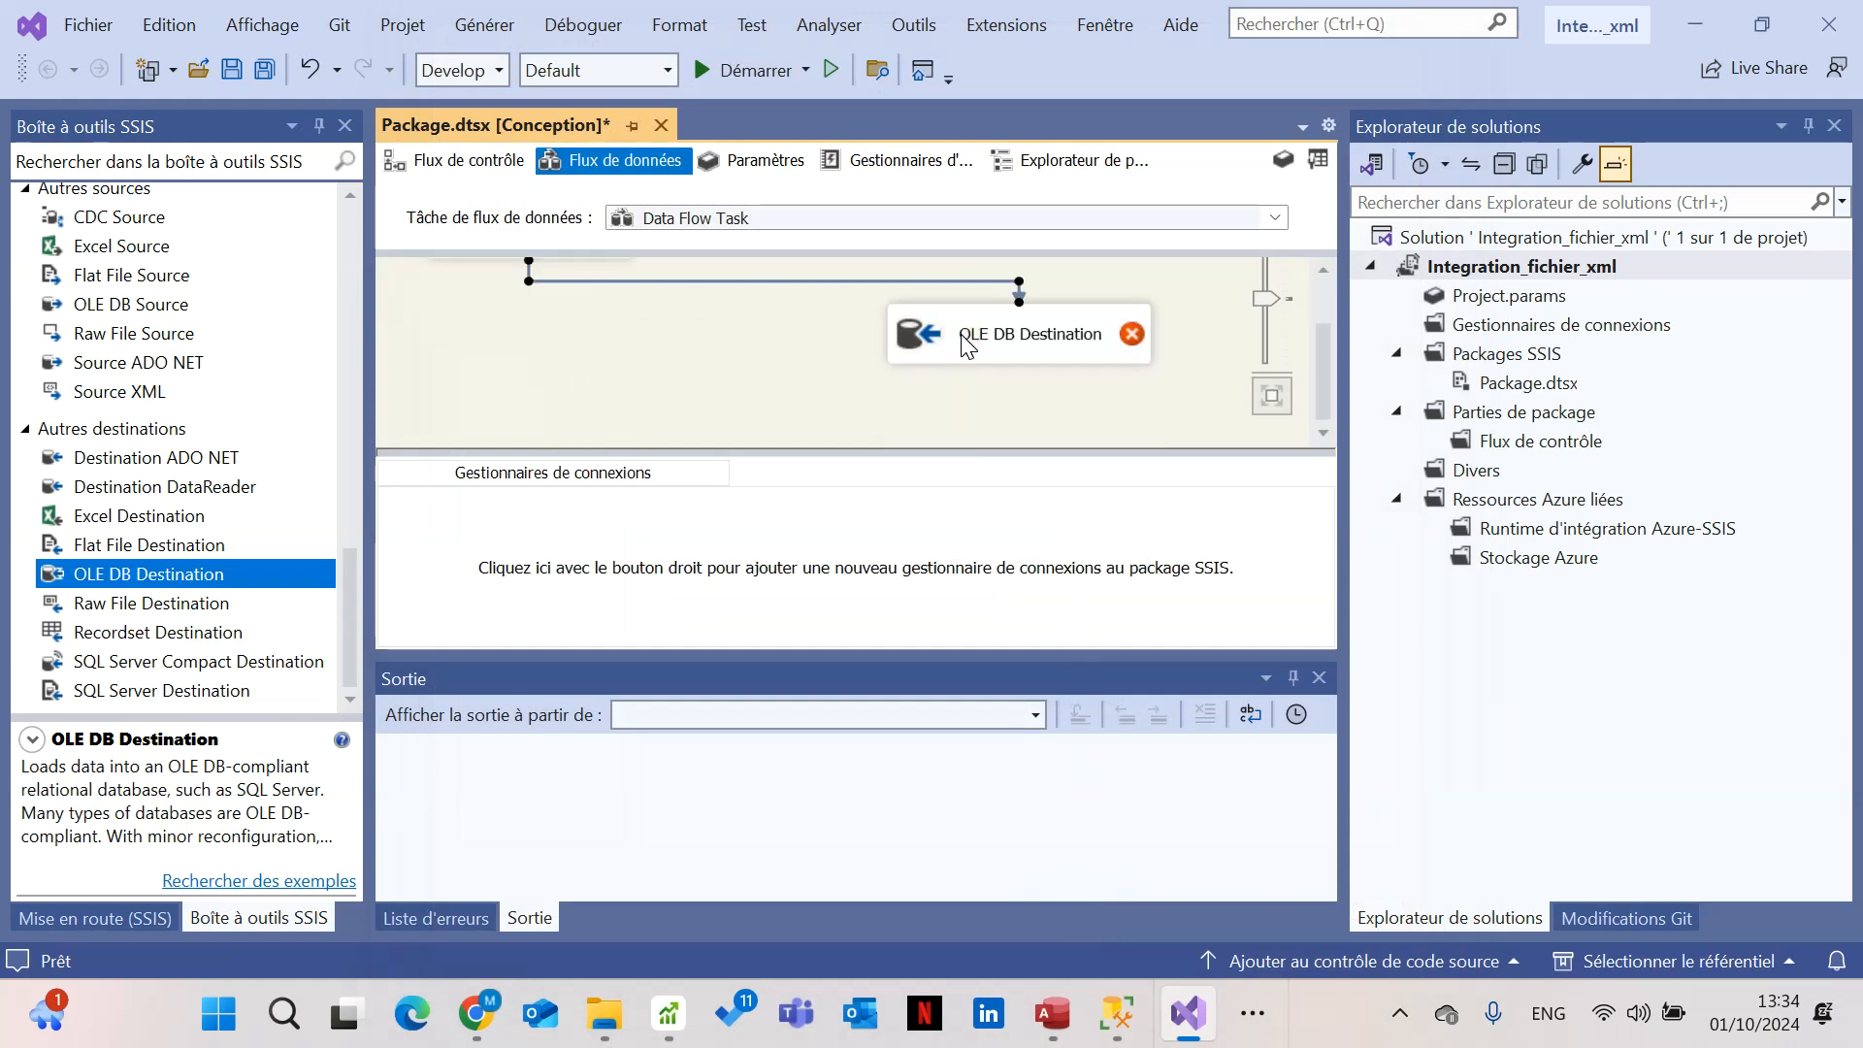
double_click(1033, 336)
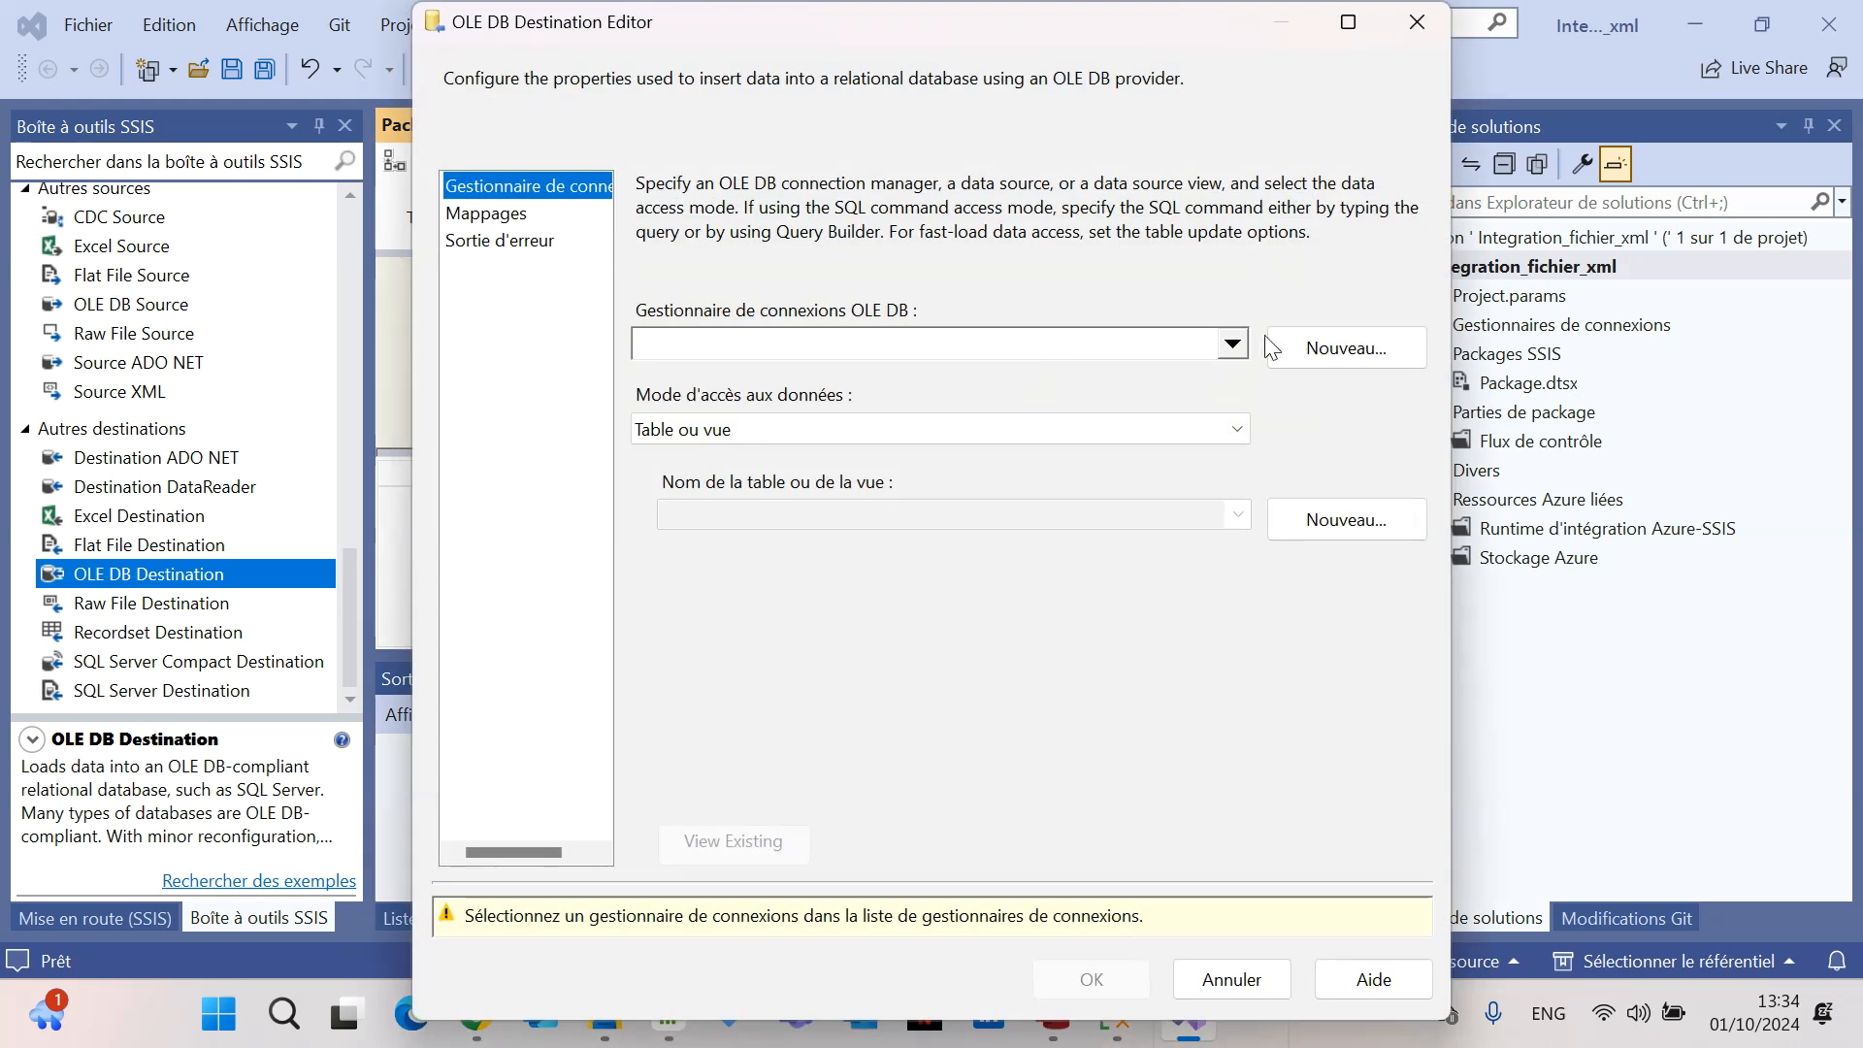
click(1326, 350)
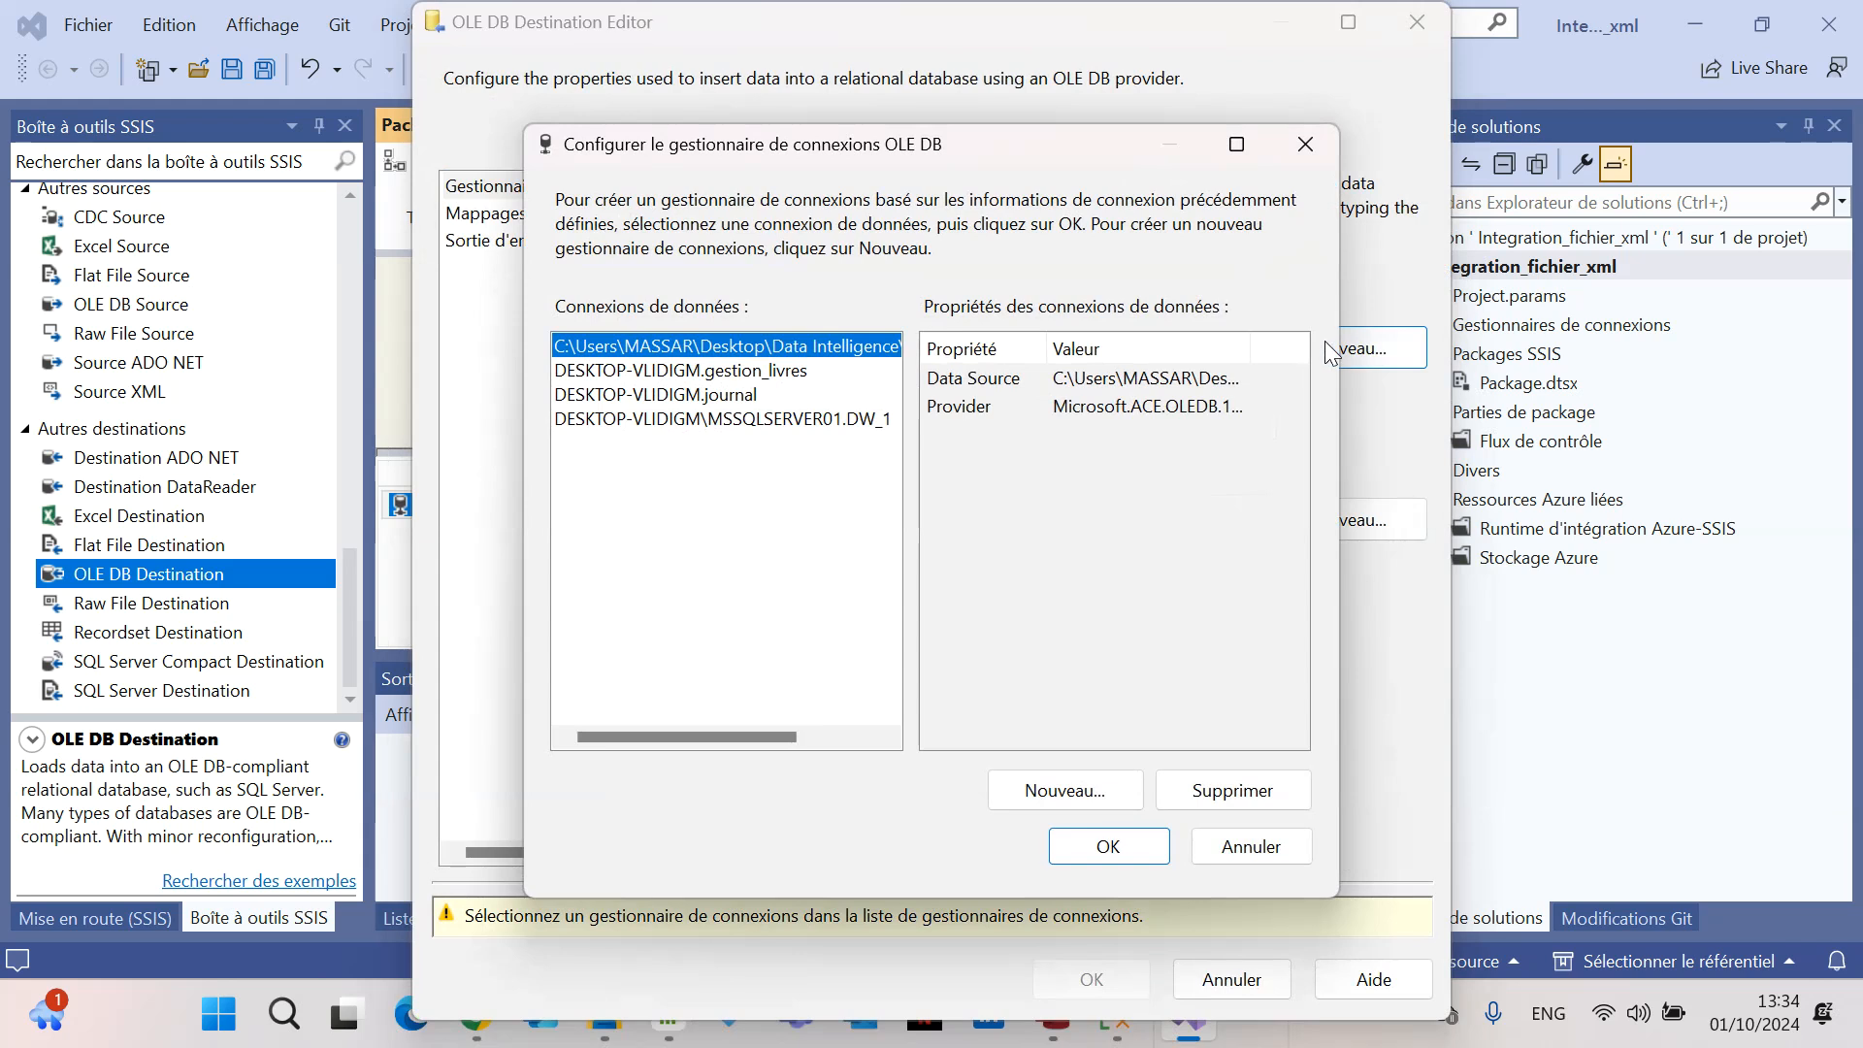
click(771, 420)
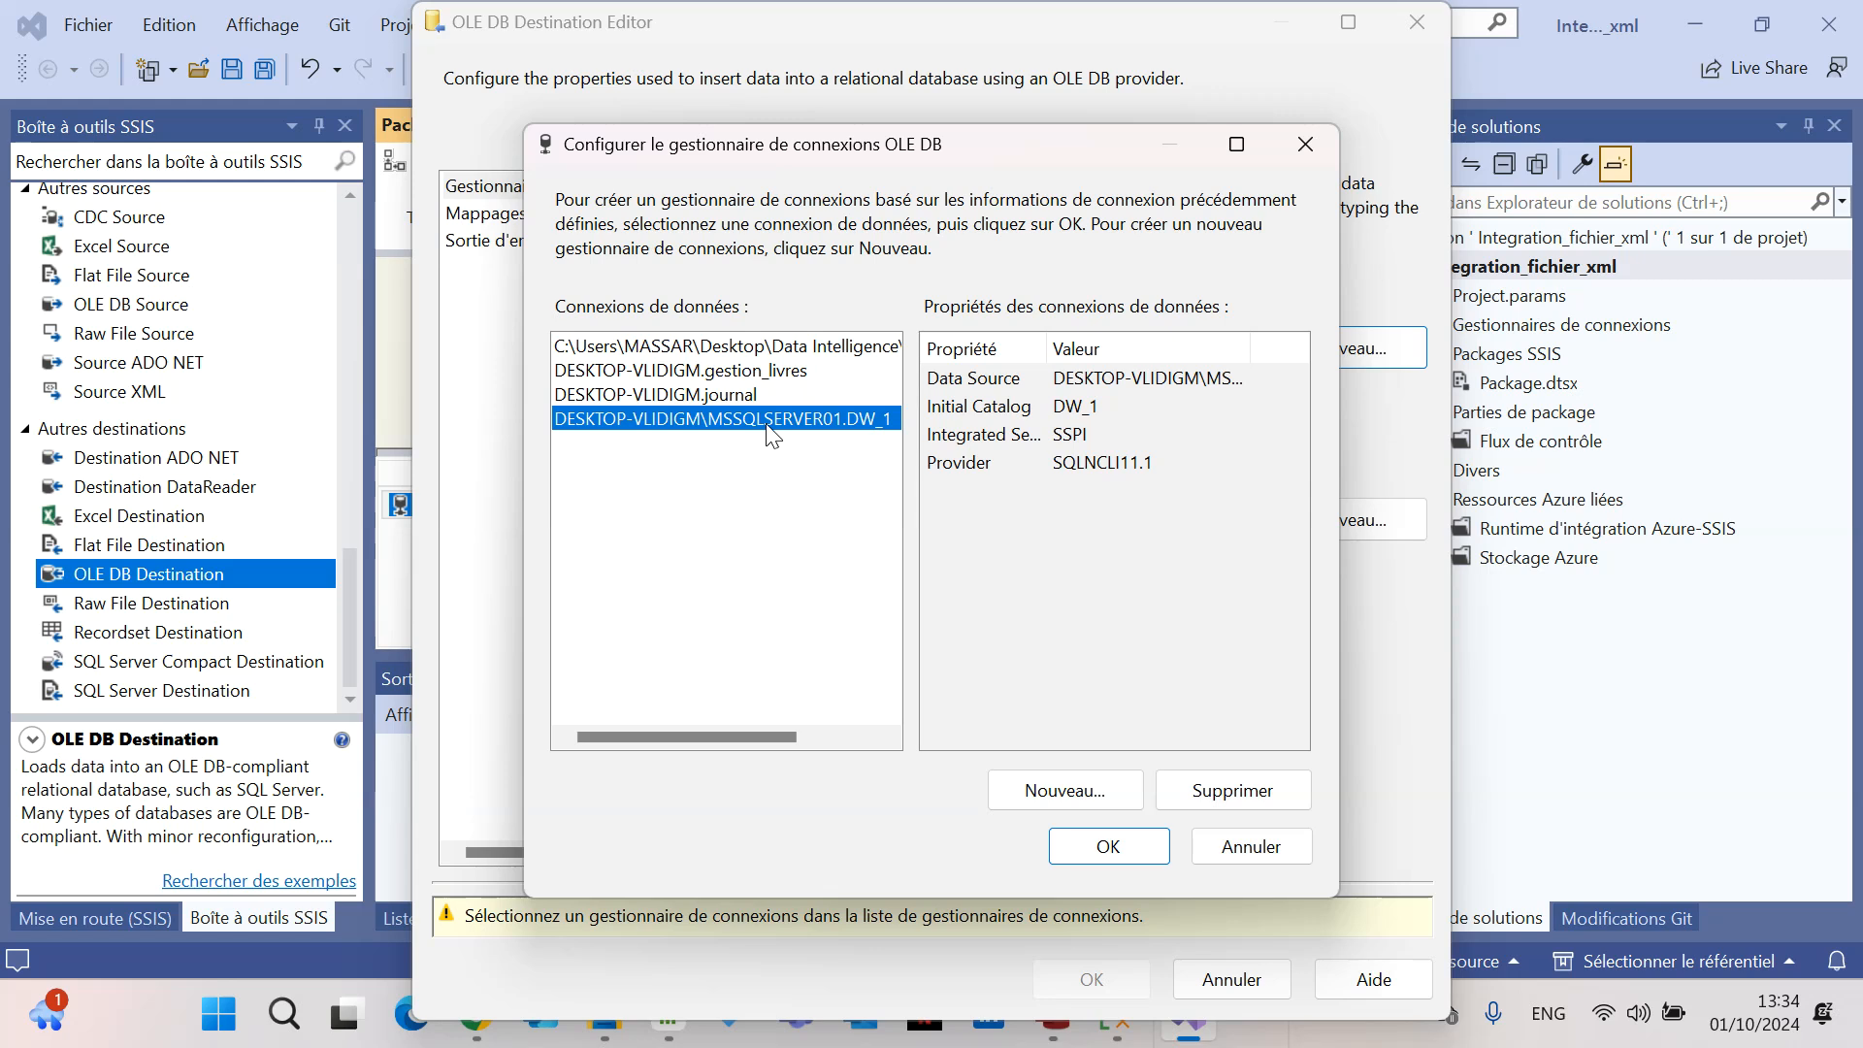
click(1108, 850)
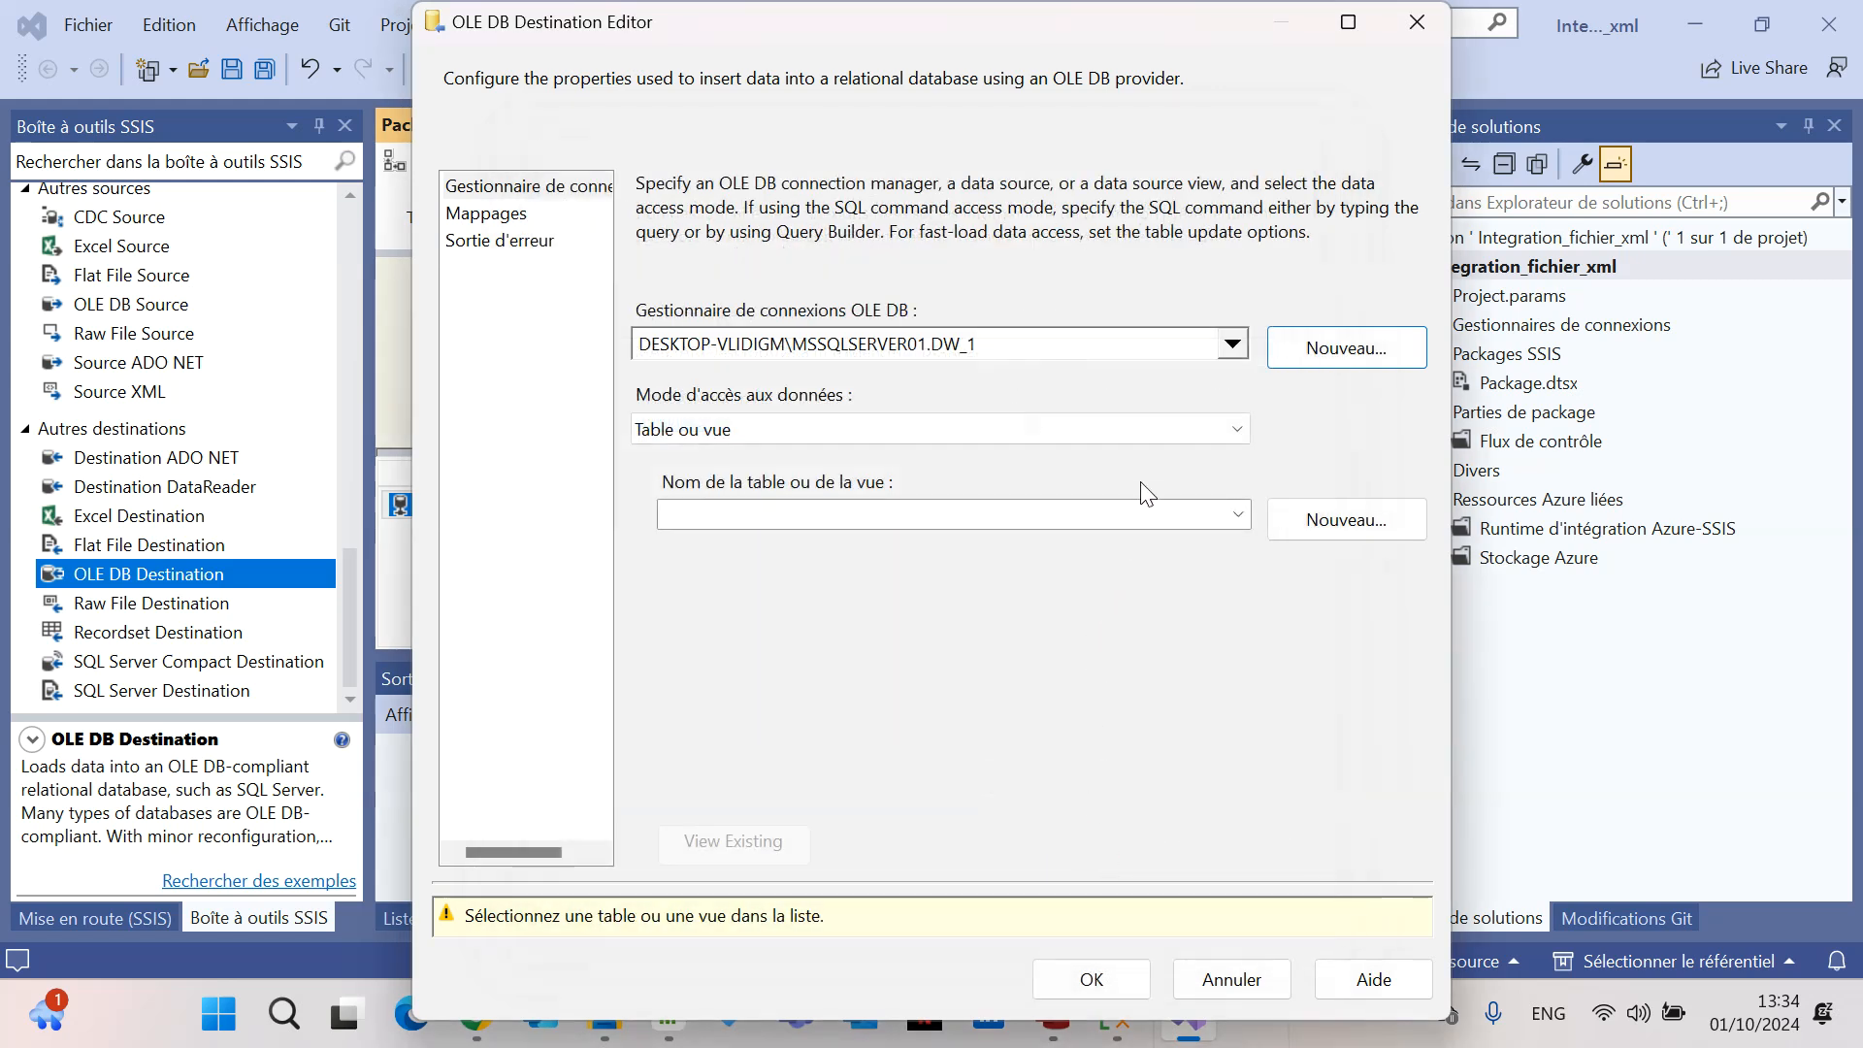
Set the OLE DB destination's table to [dbo].[XMLDATA], load the column mappings, and confirm the destination configuration
click(1231, 436)
click(1231, 433)
click(1236, 518)
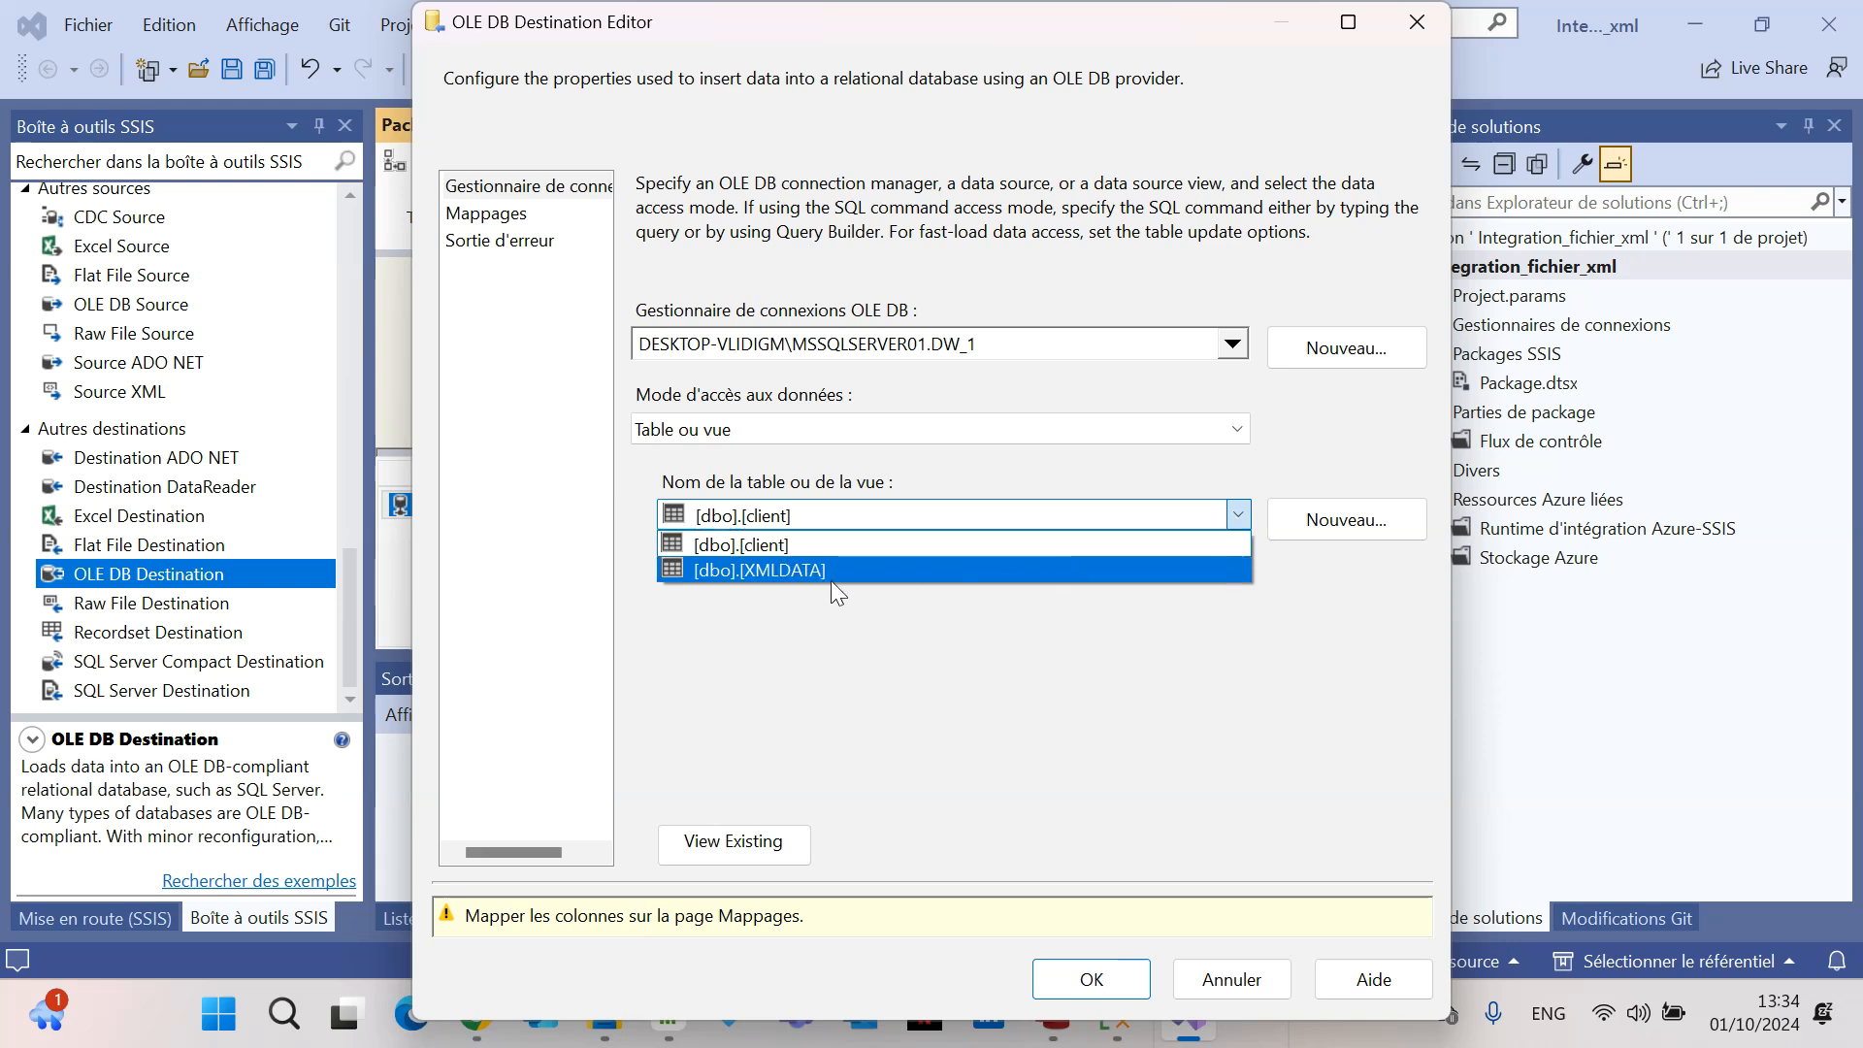
click(778, 570)
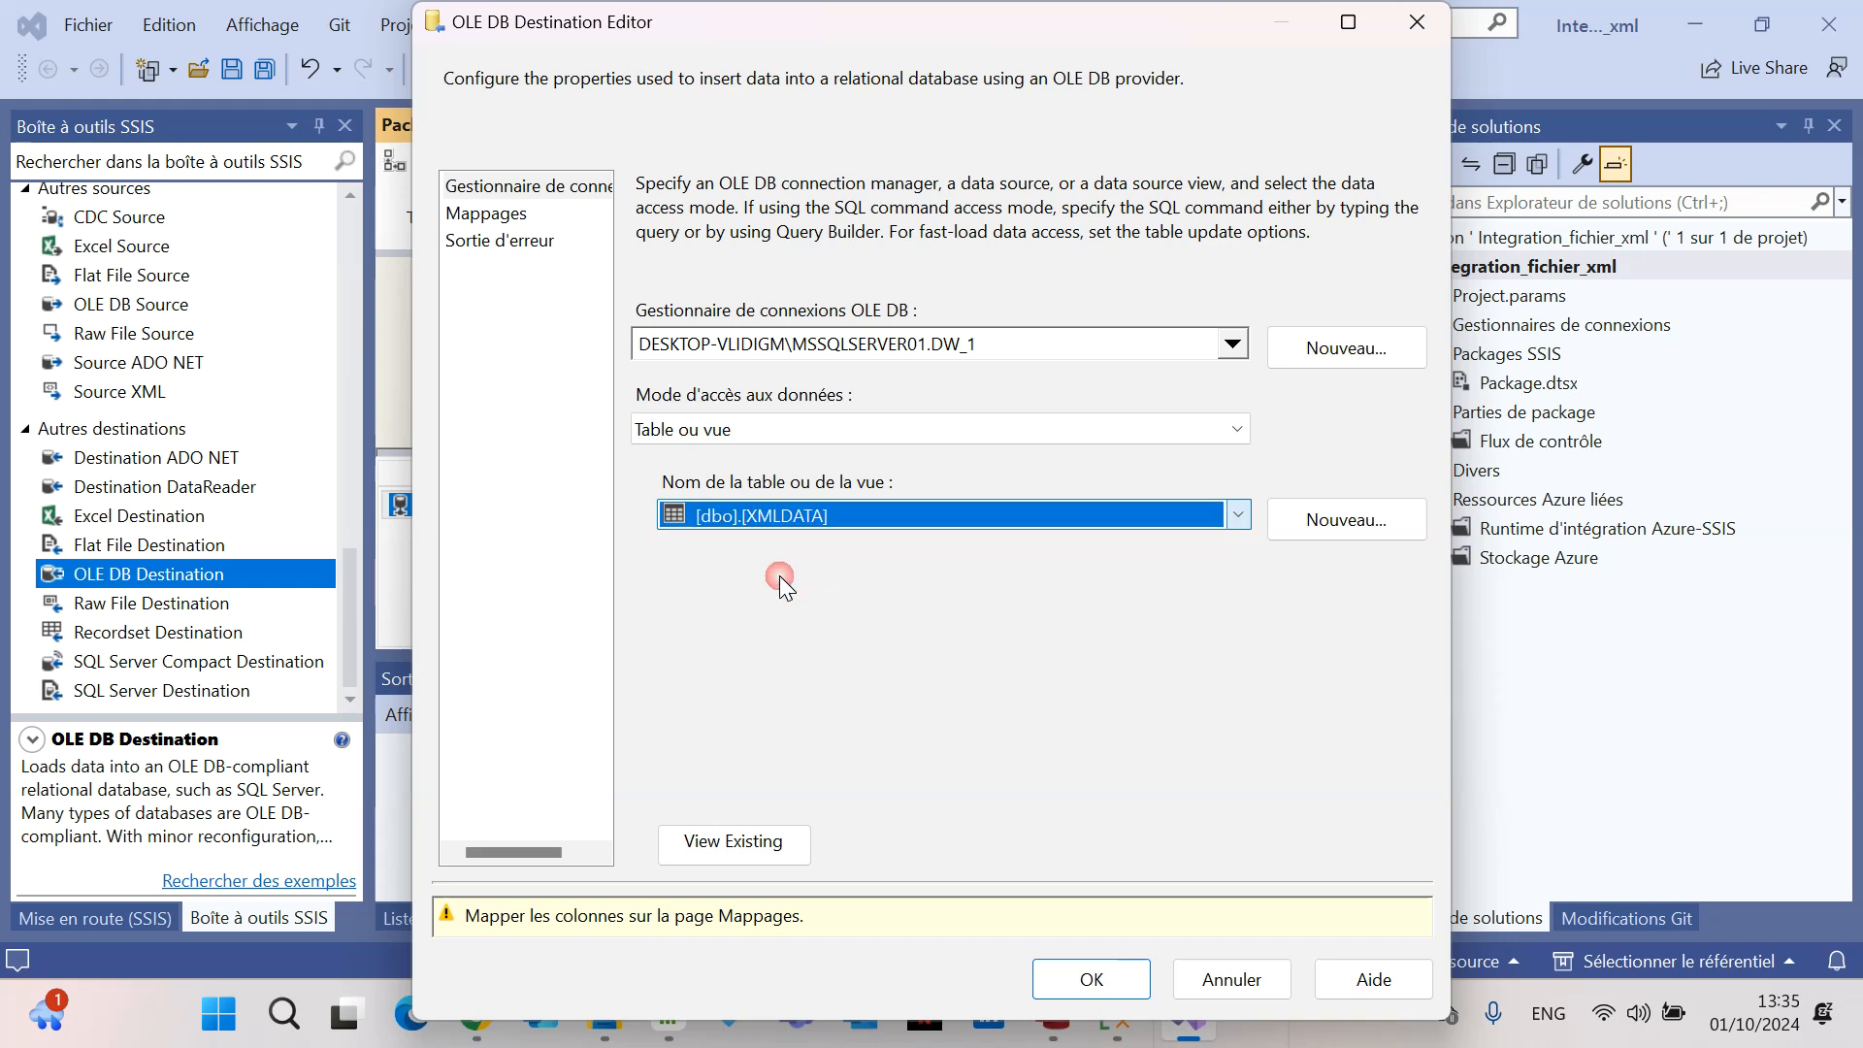
click(497, 221)
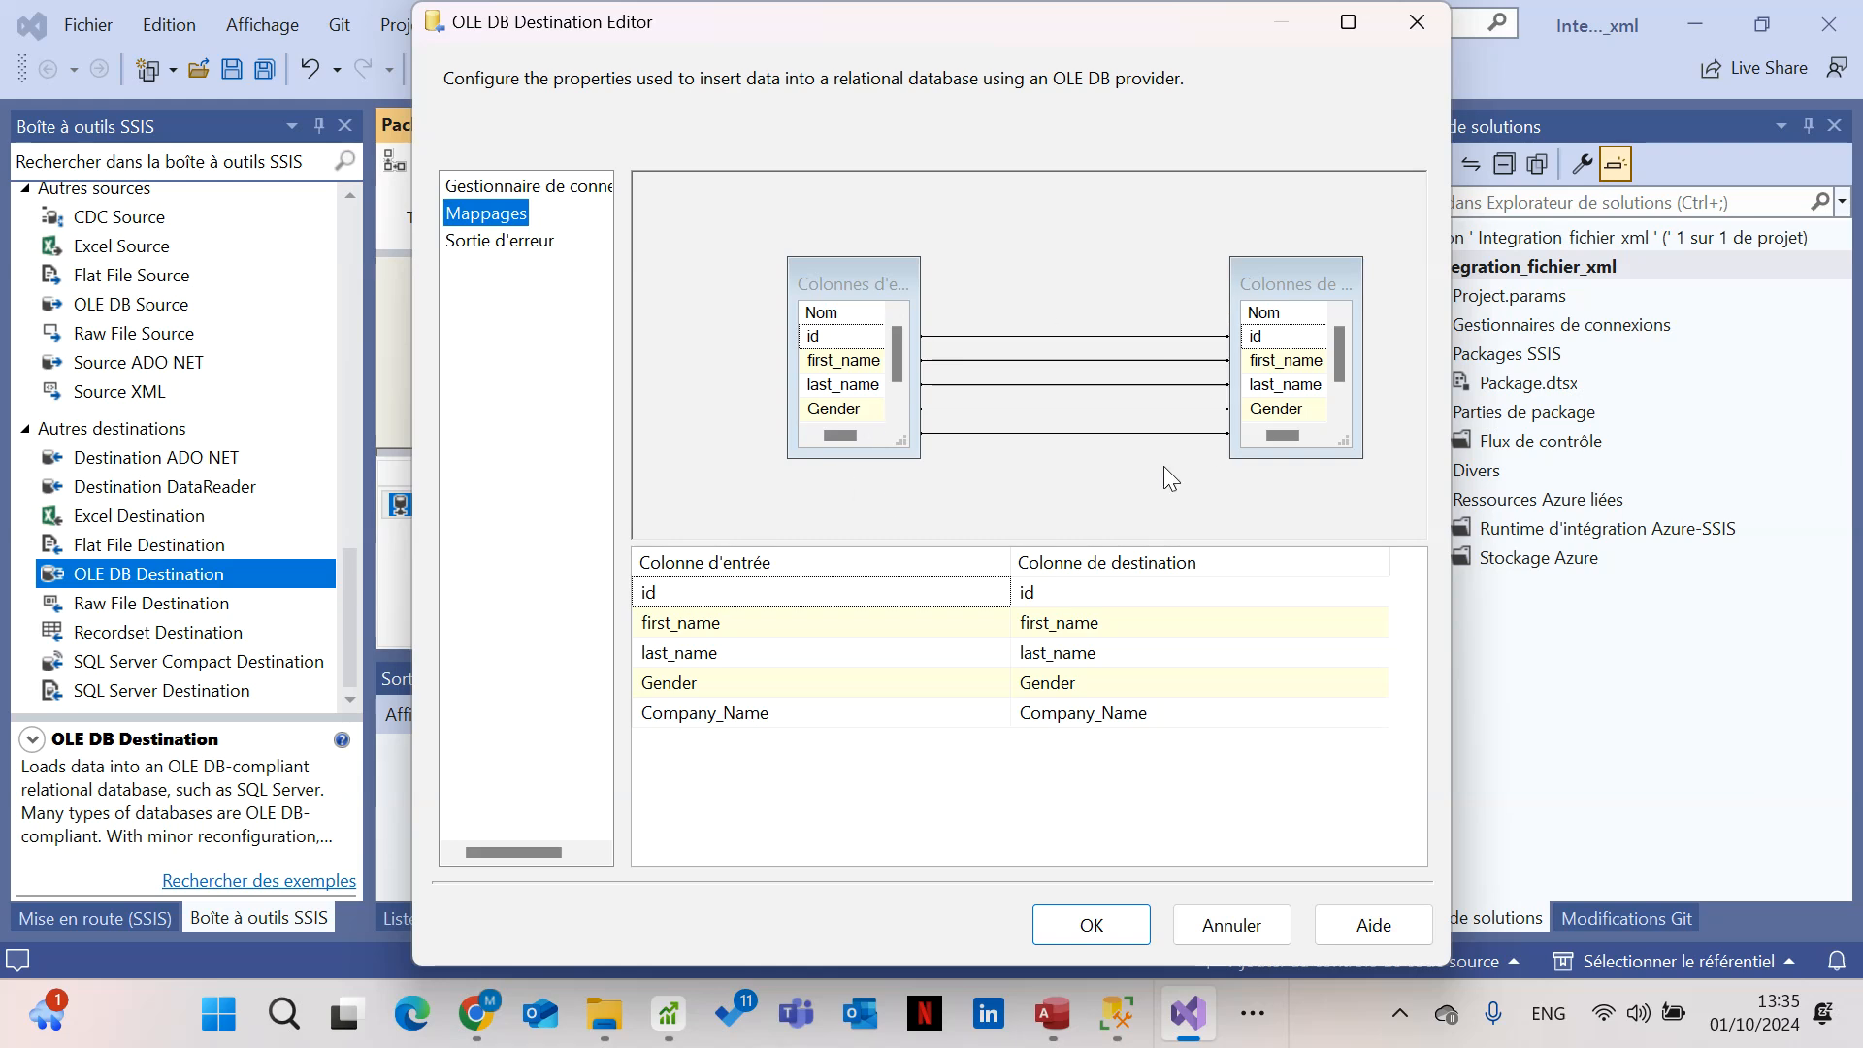
click(1093, 924)
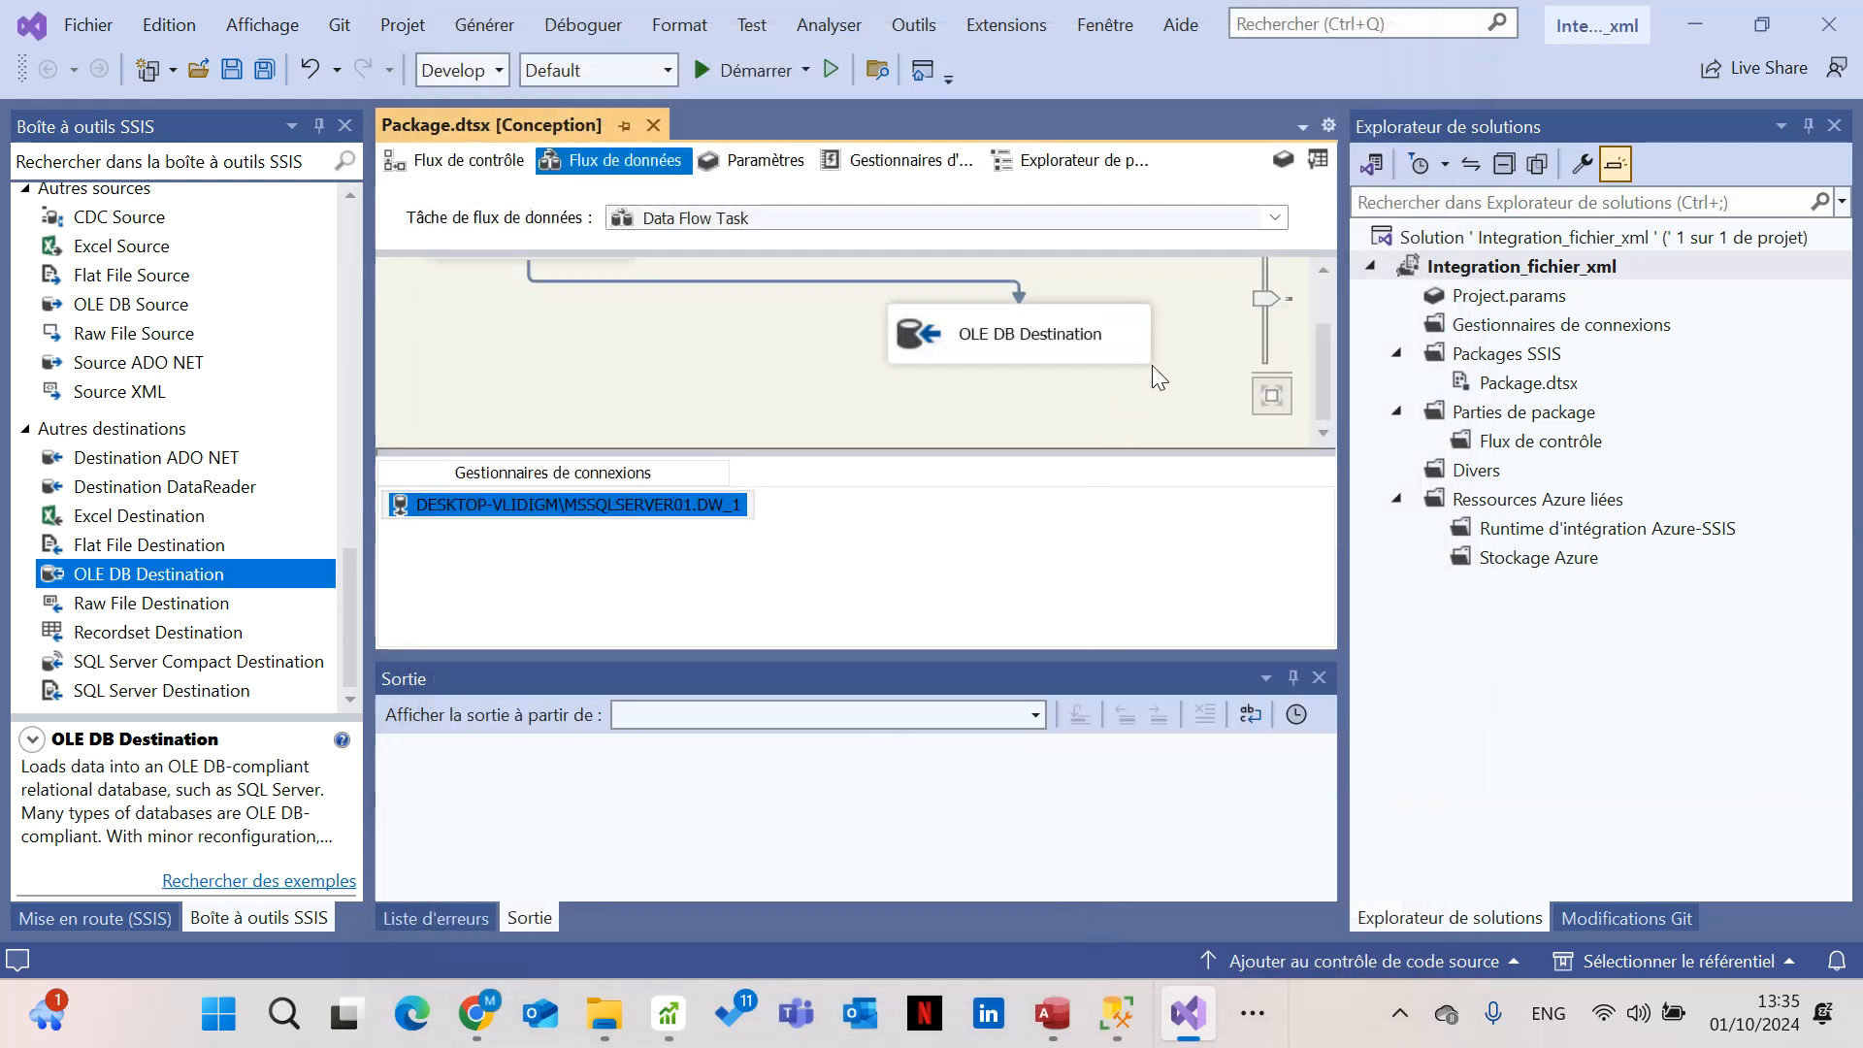
Run the package, enlarge the data flow design area to check the execution, and stop debugging
scroll(1261, 355, up, 2)
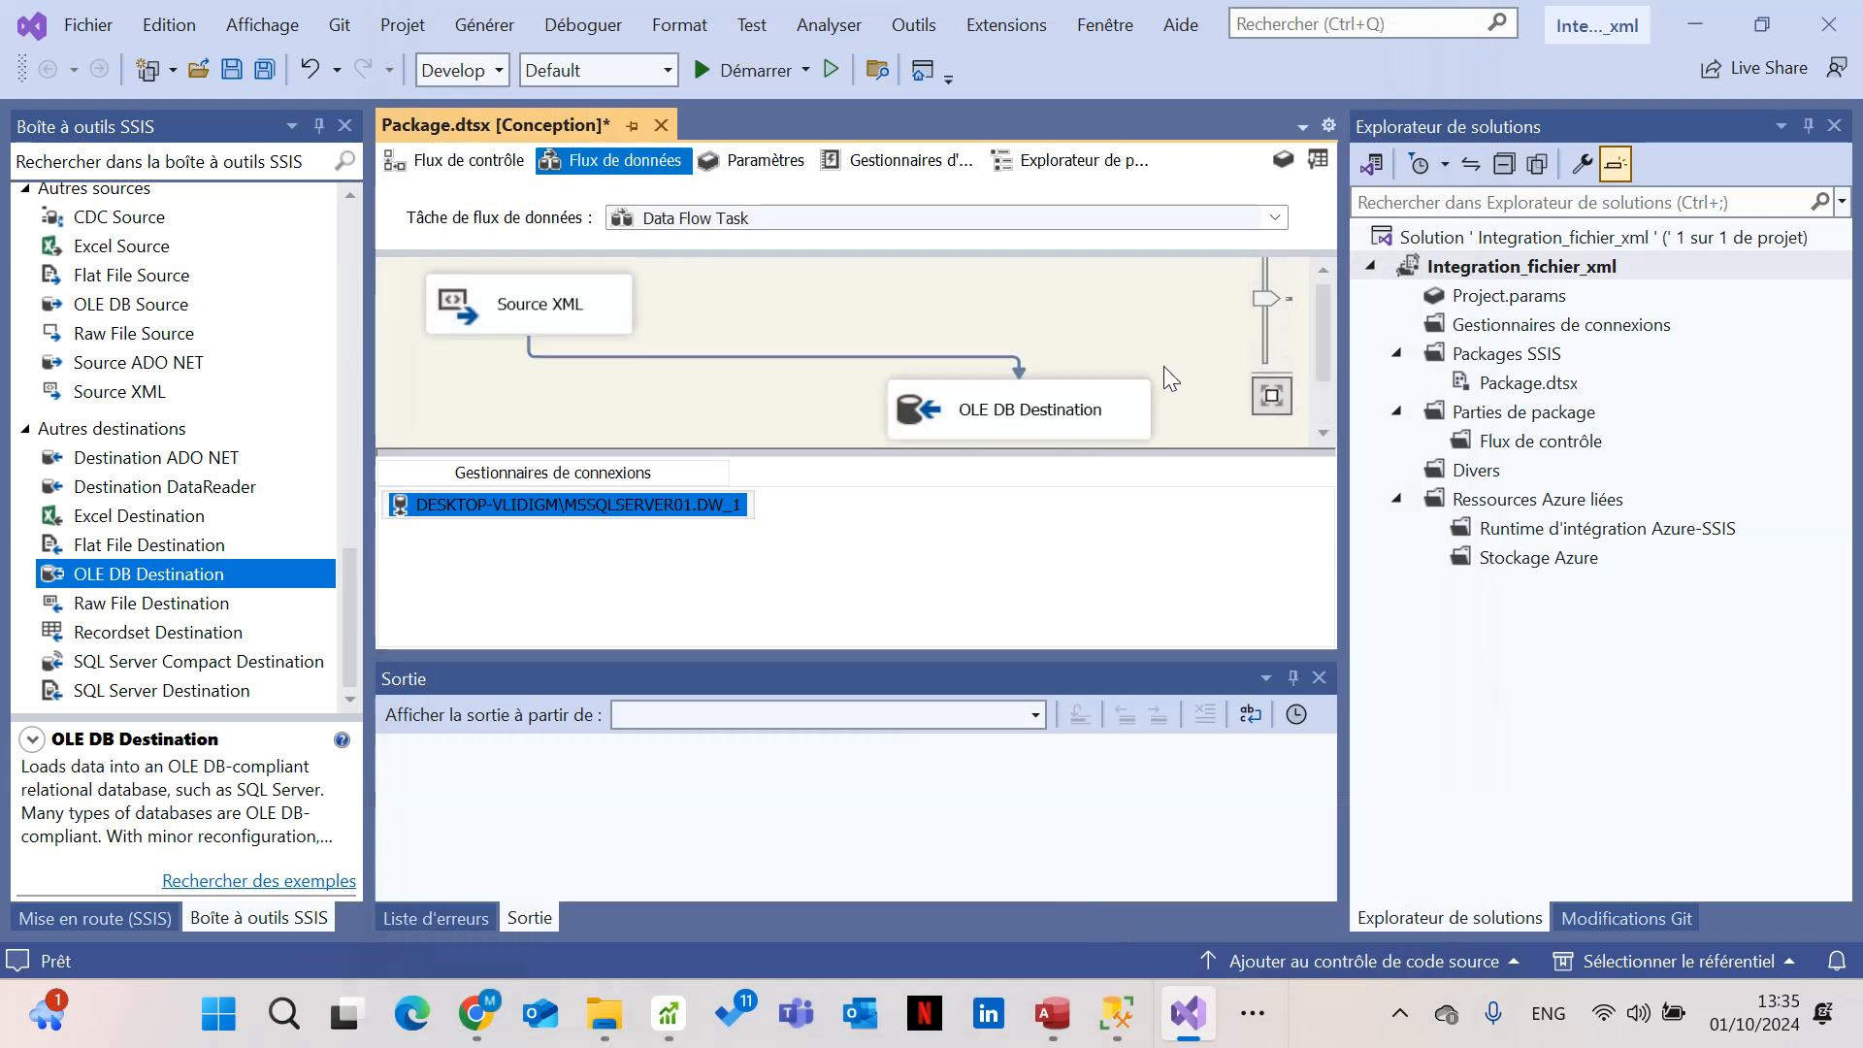
click(741, 78)
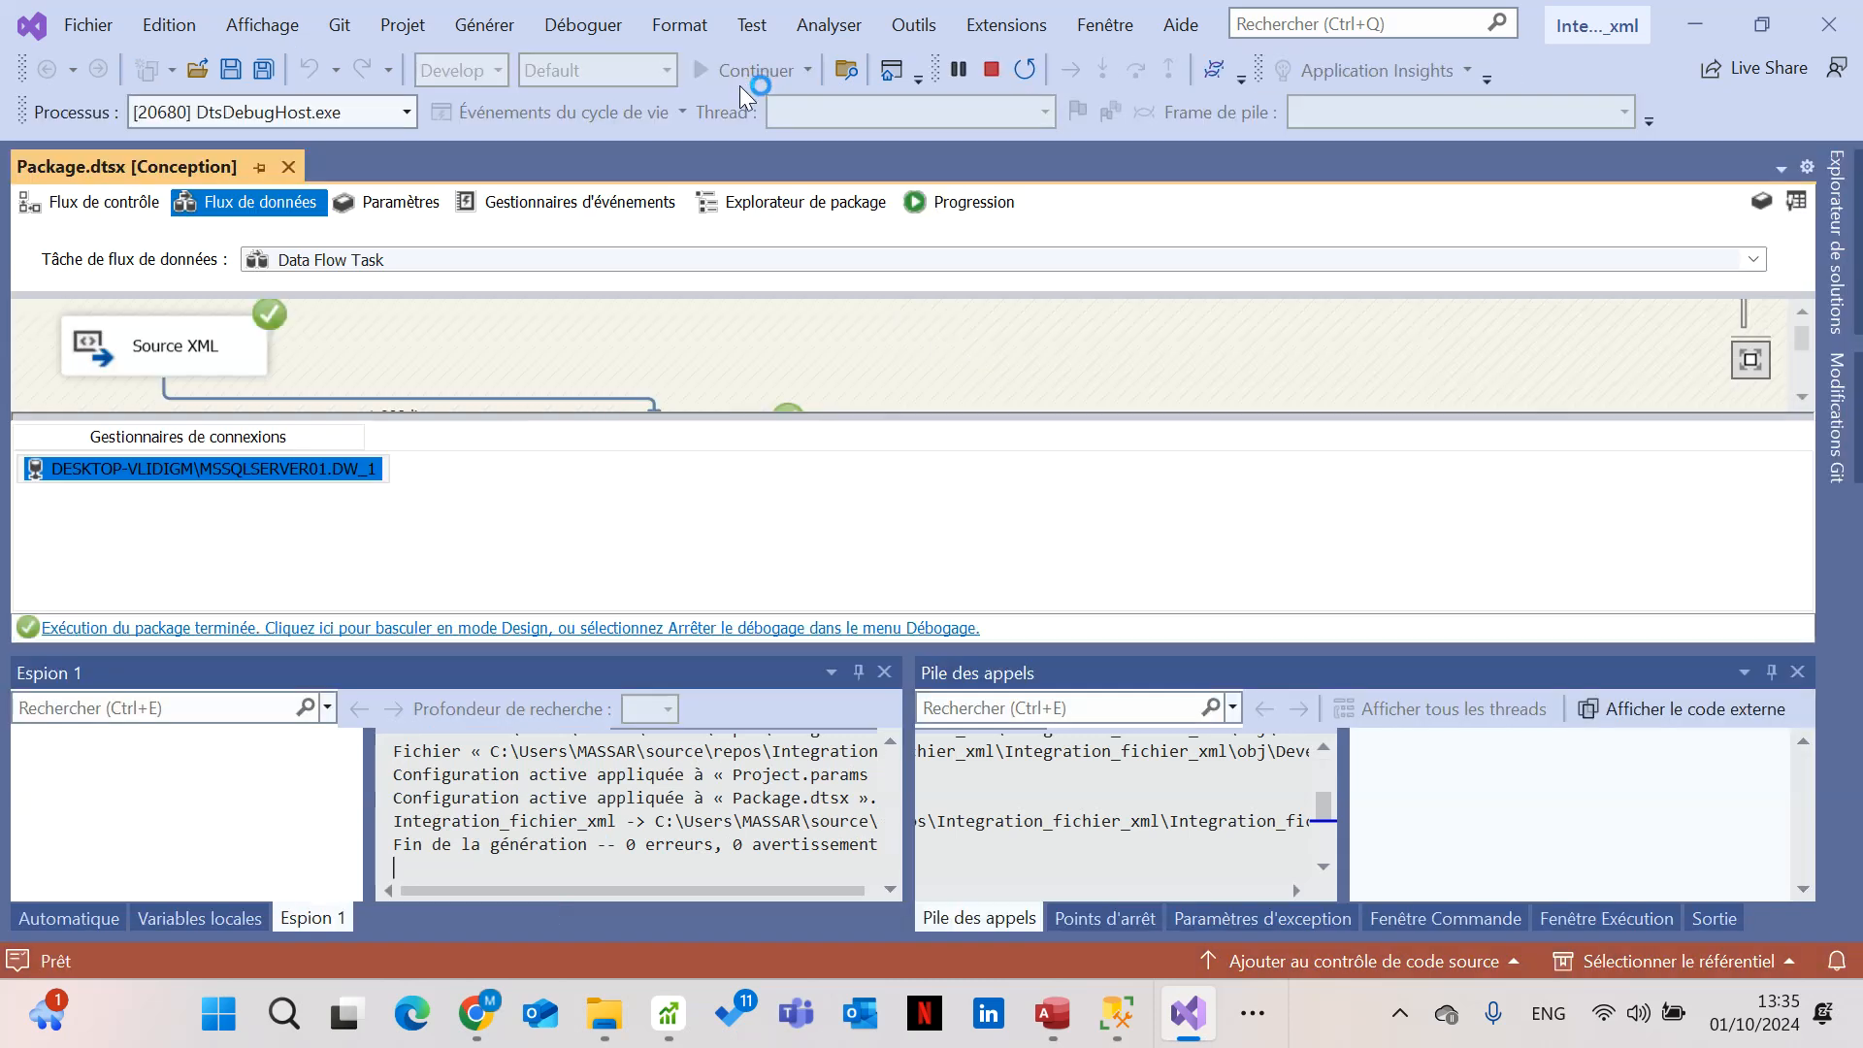
drag(1016, 418, 990, 528)
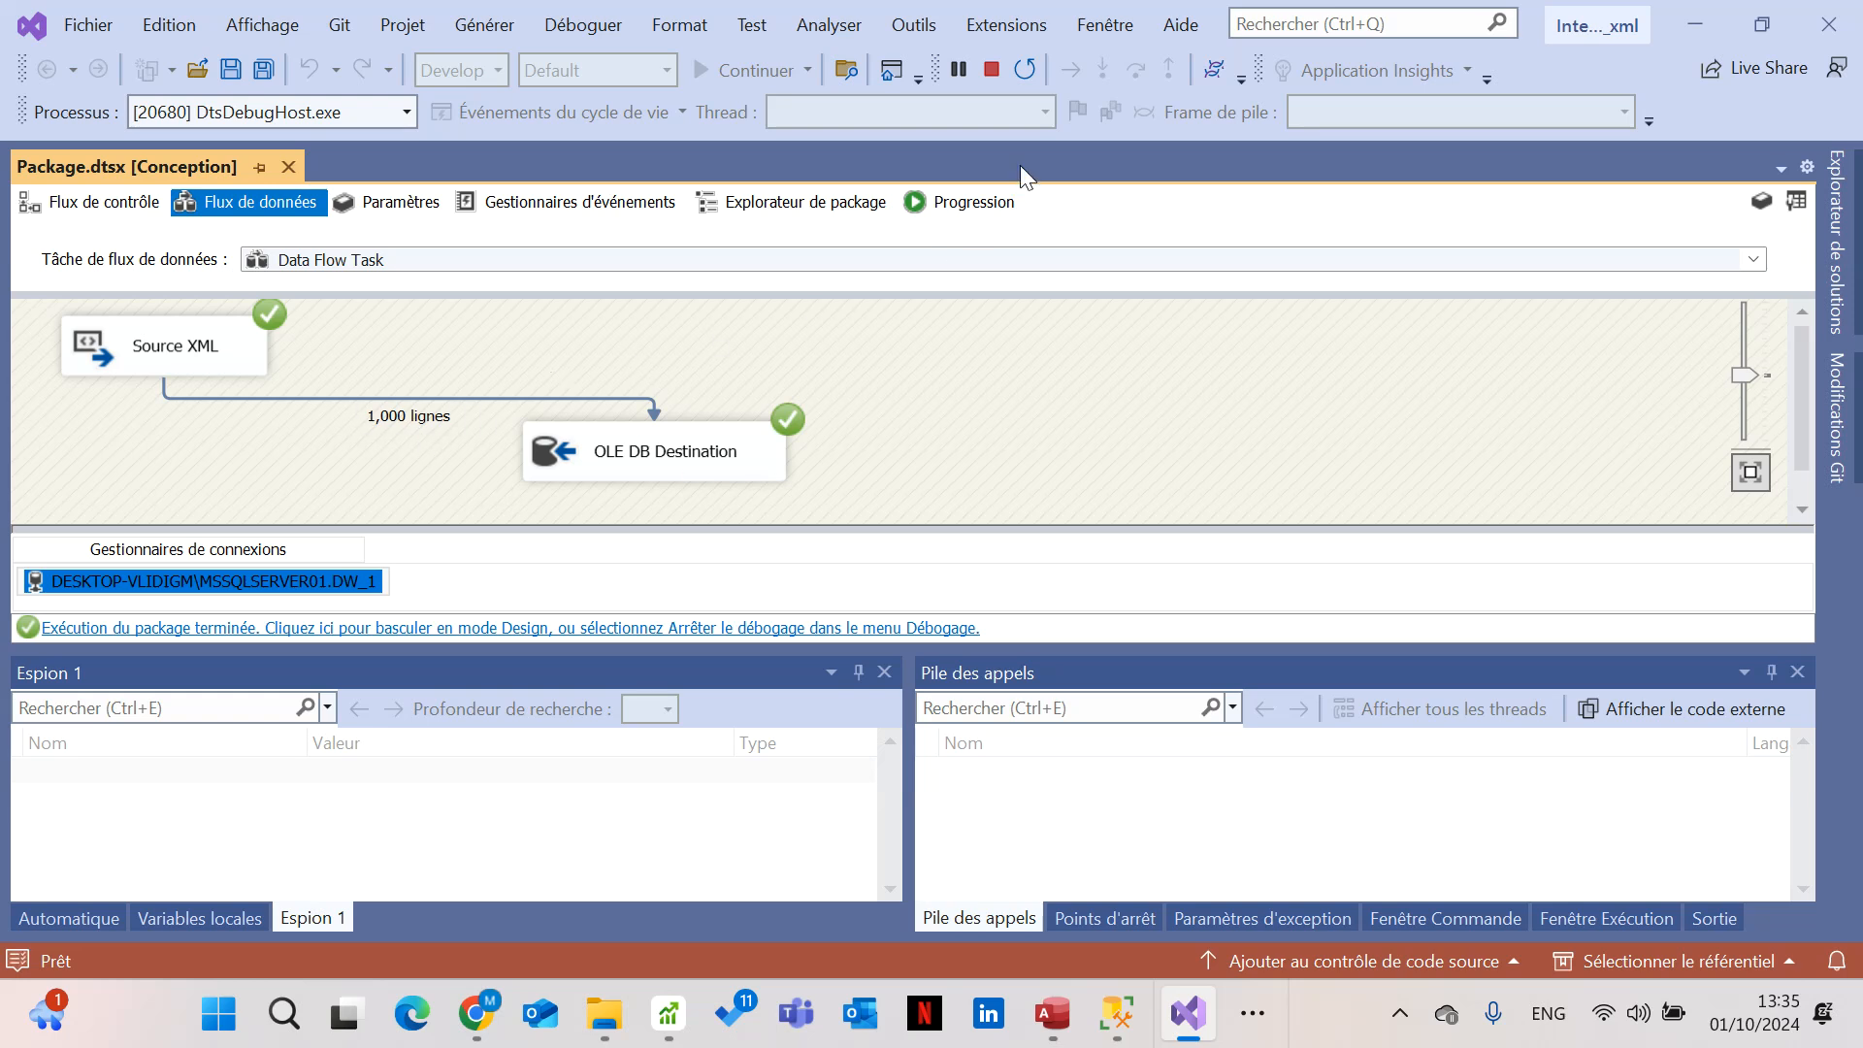
click(997, 79)
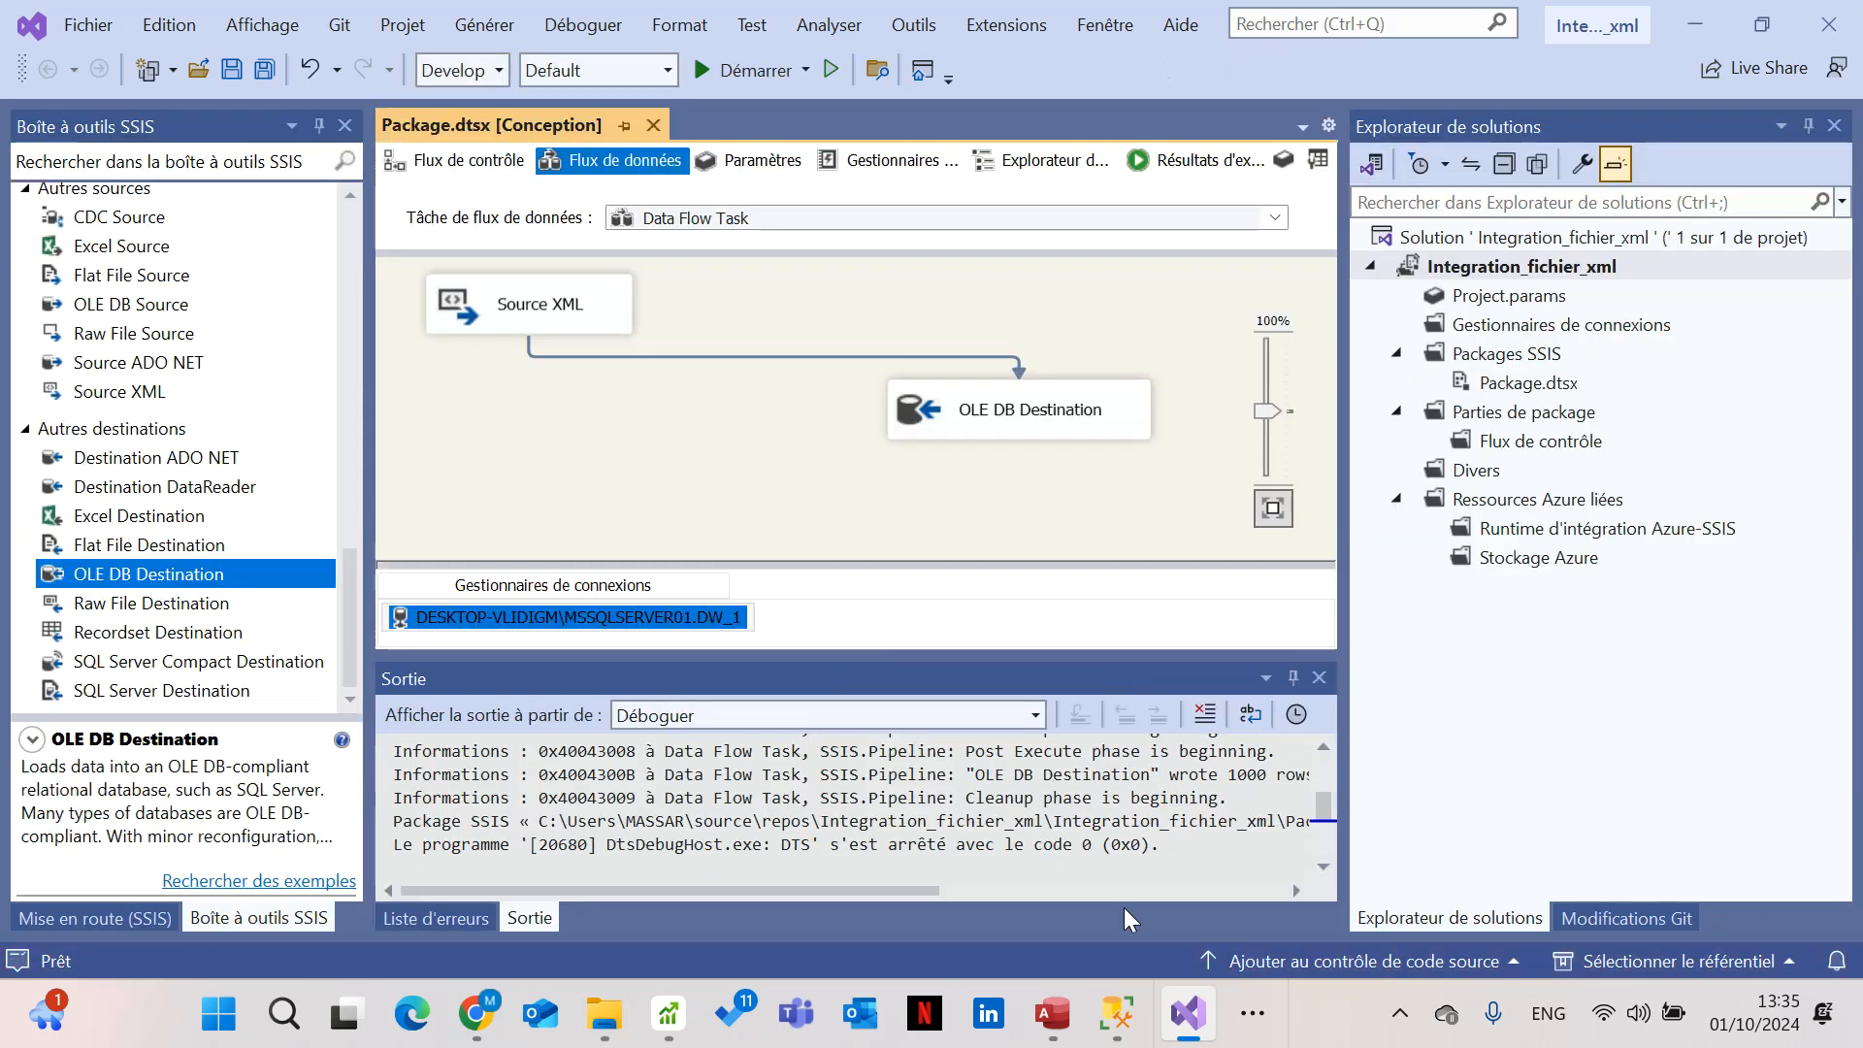
Switch to SQL Server Management Studio, run only the query "select * from XMLDATA", and look through the returned rows
mouse_move(1121, 1019)
click(1037, 767)
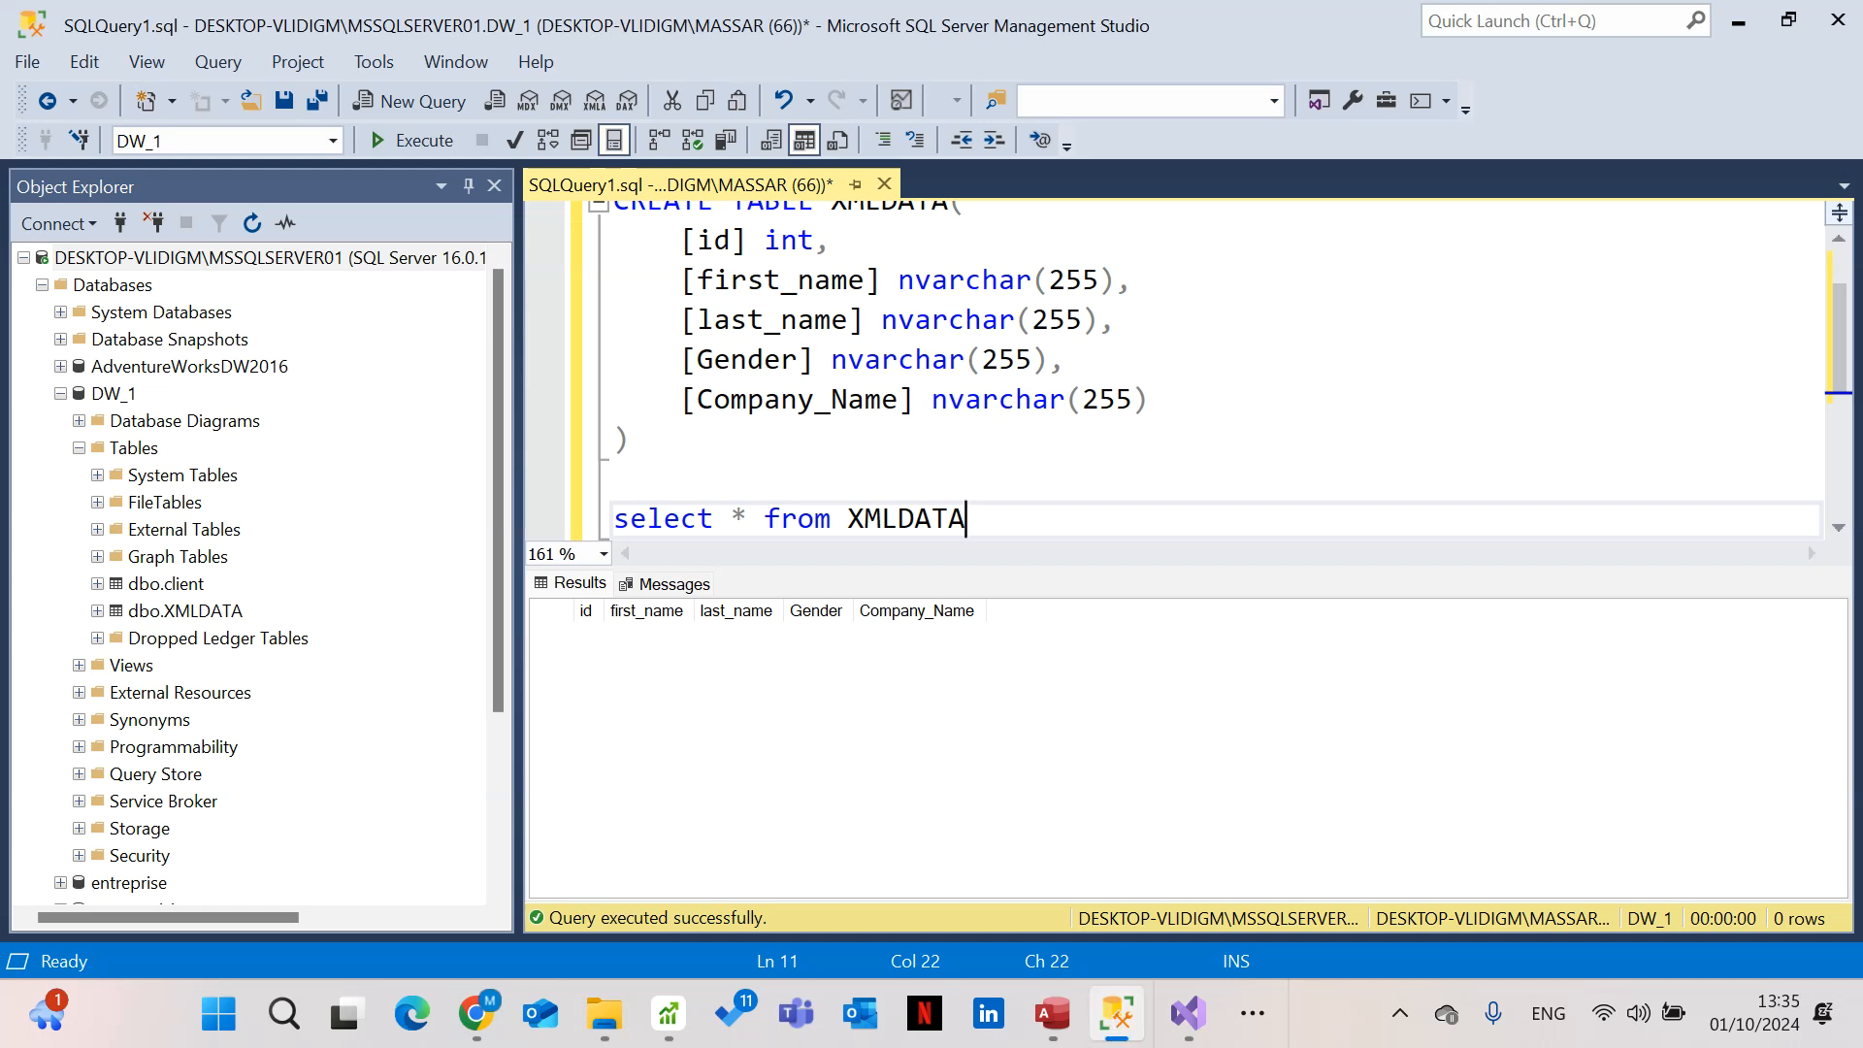
scroll(1032, 511, down, 1)
click(916, 399)
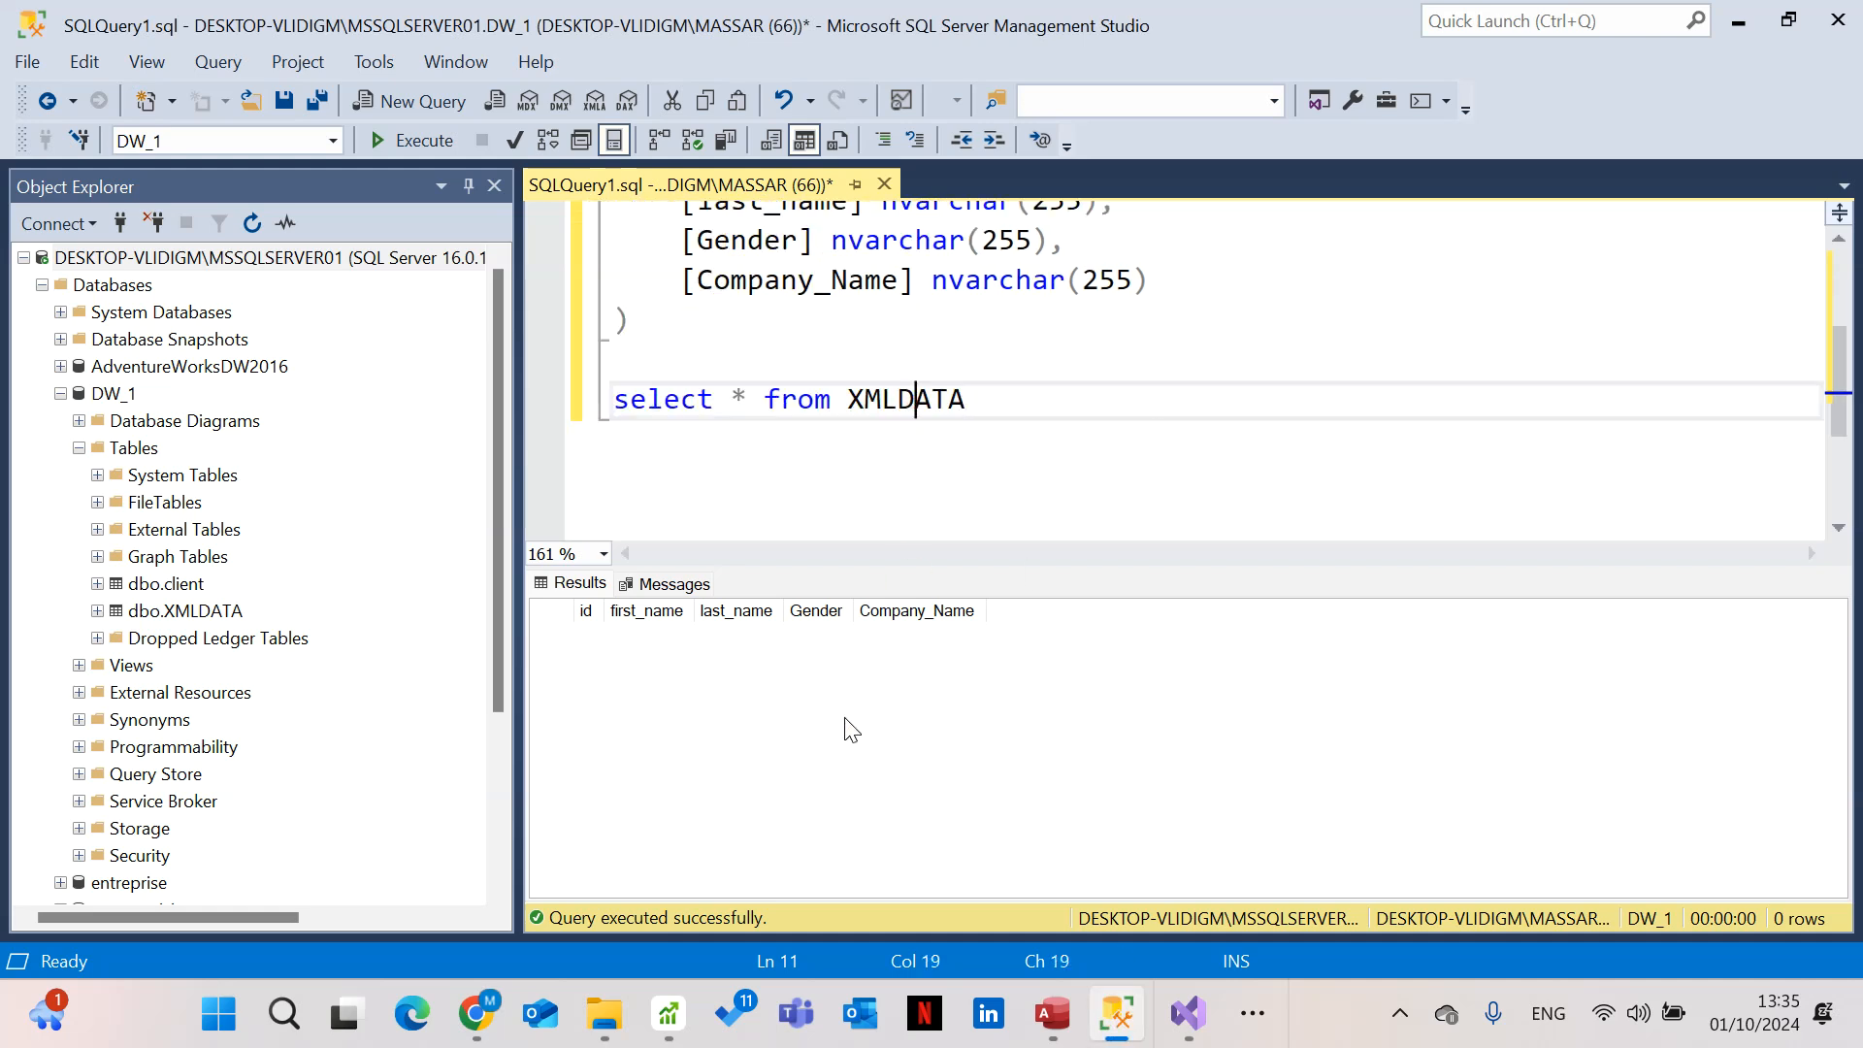
double_click(859, 399)
click(857, 399)
triple_click(835, 401)
click(393, 139)
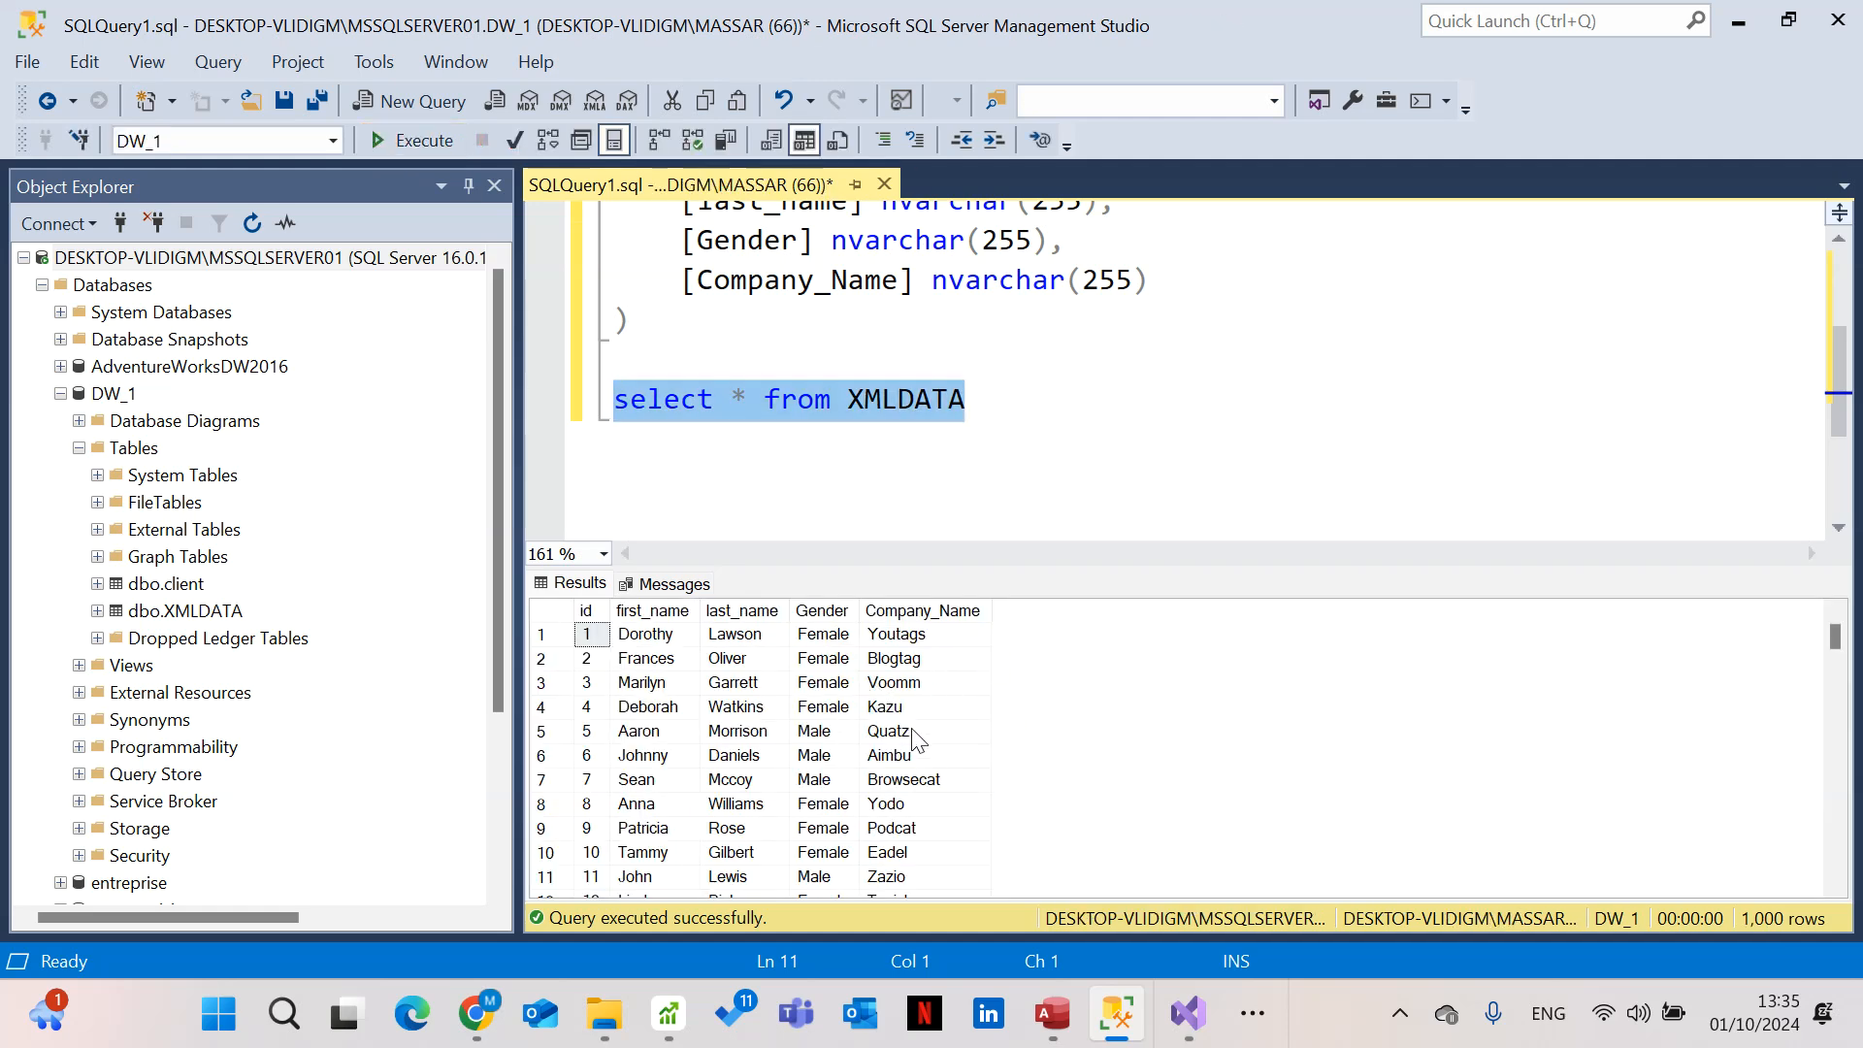
scroll(917, 742, down, 20)
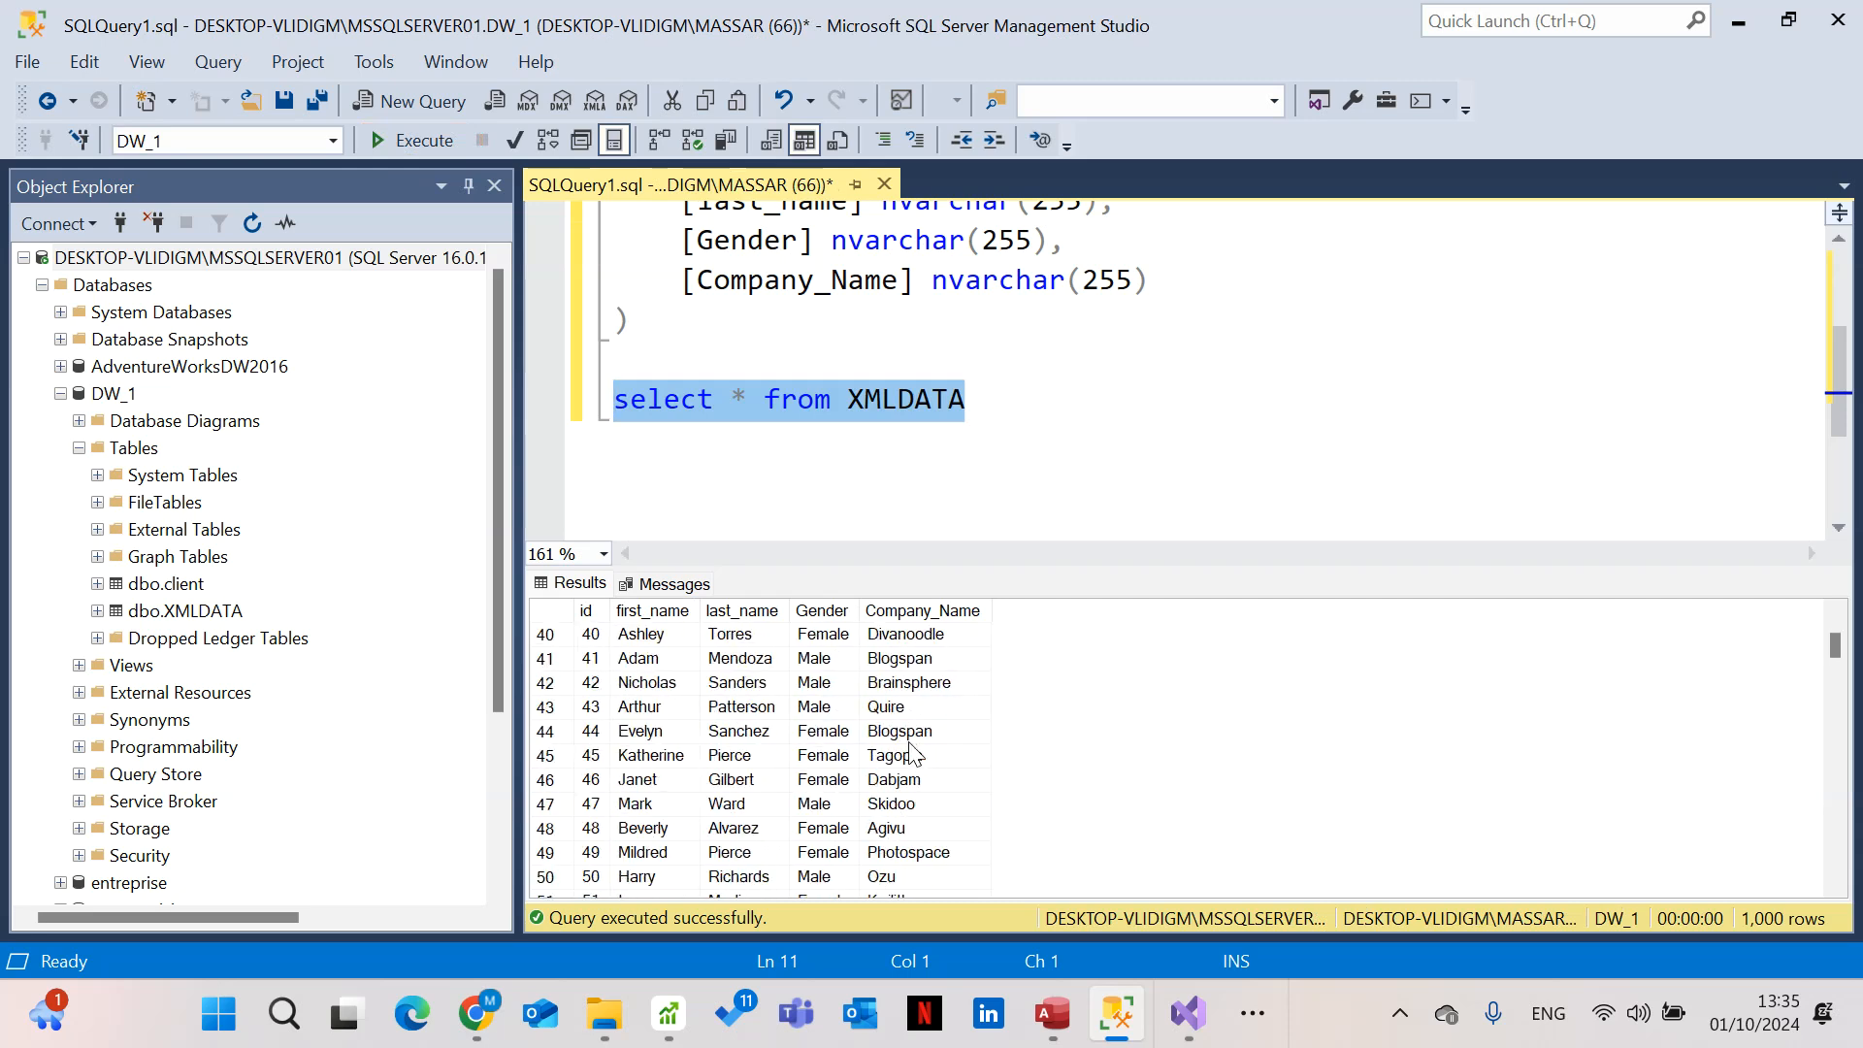
scroll(917, 748, down, 20)
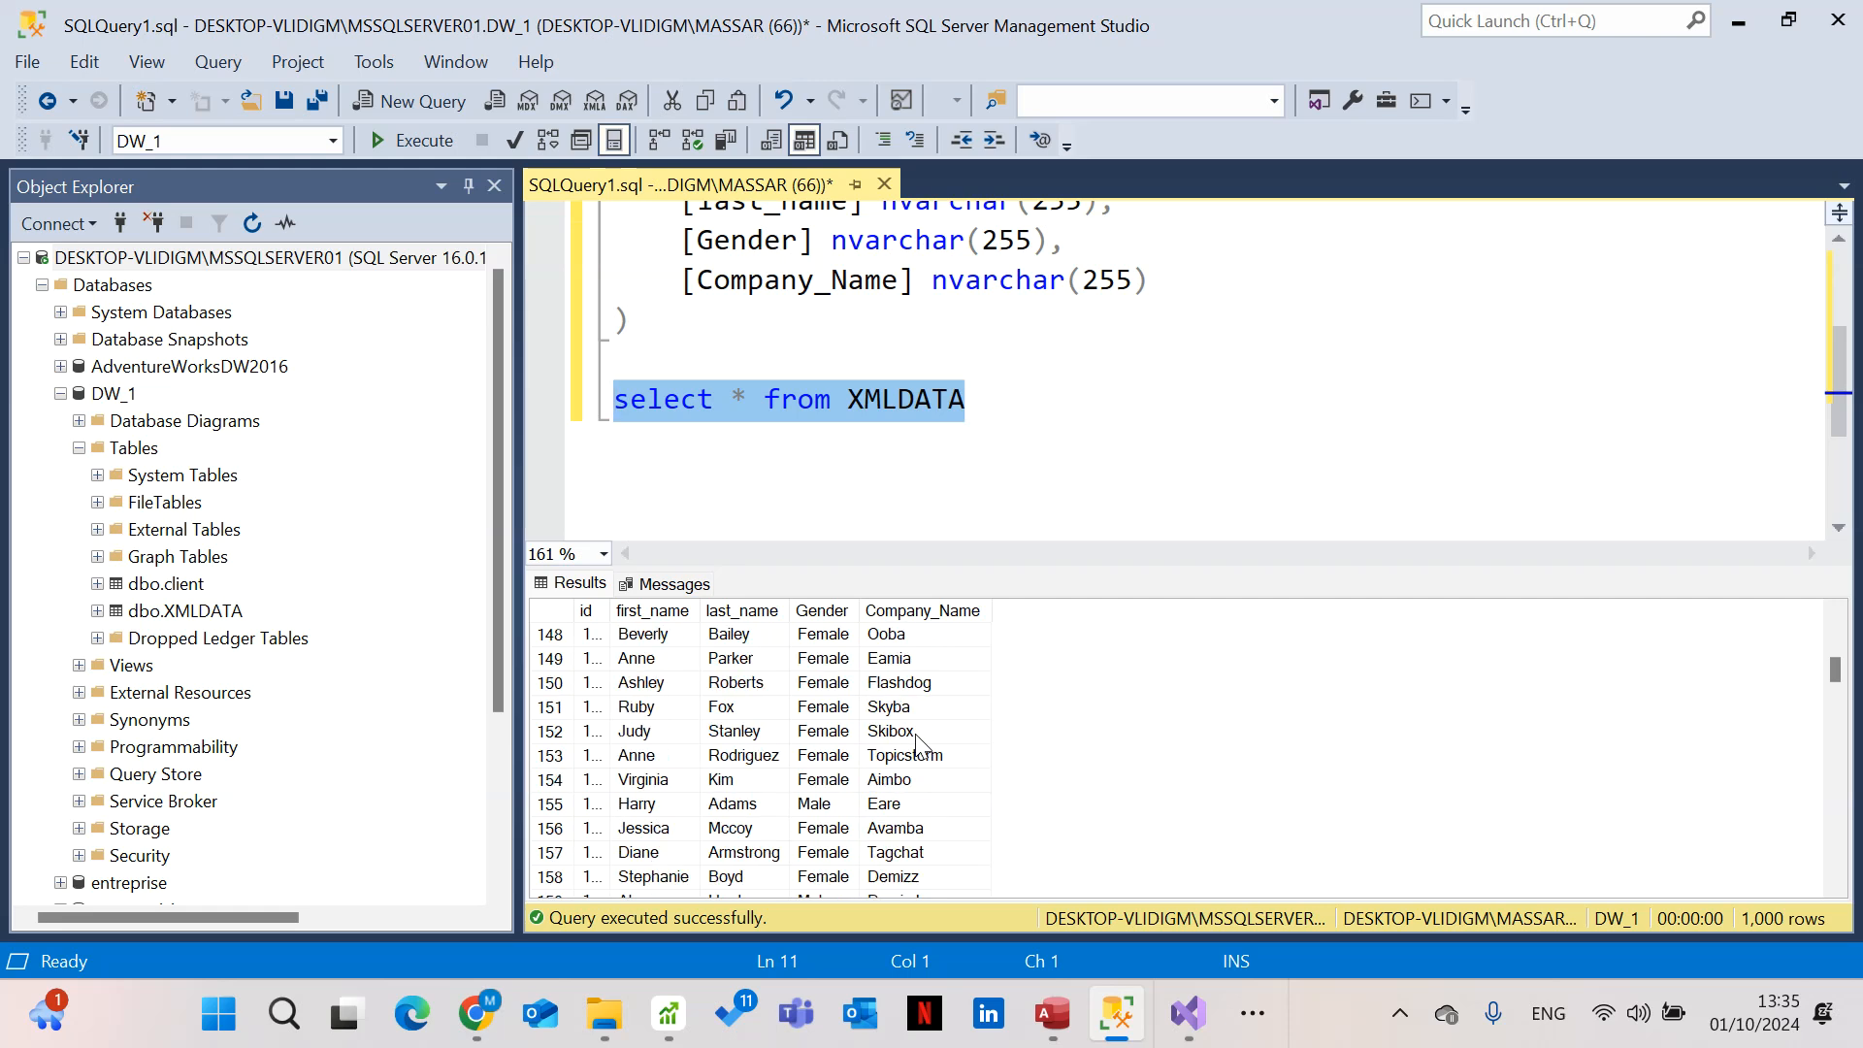
scroll(920, 747, down, 17)
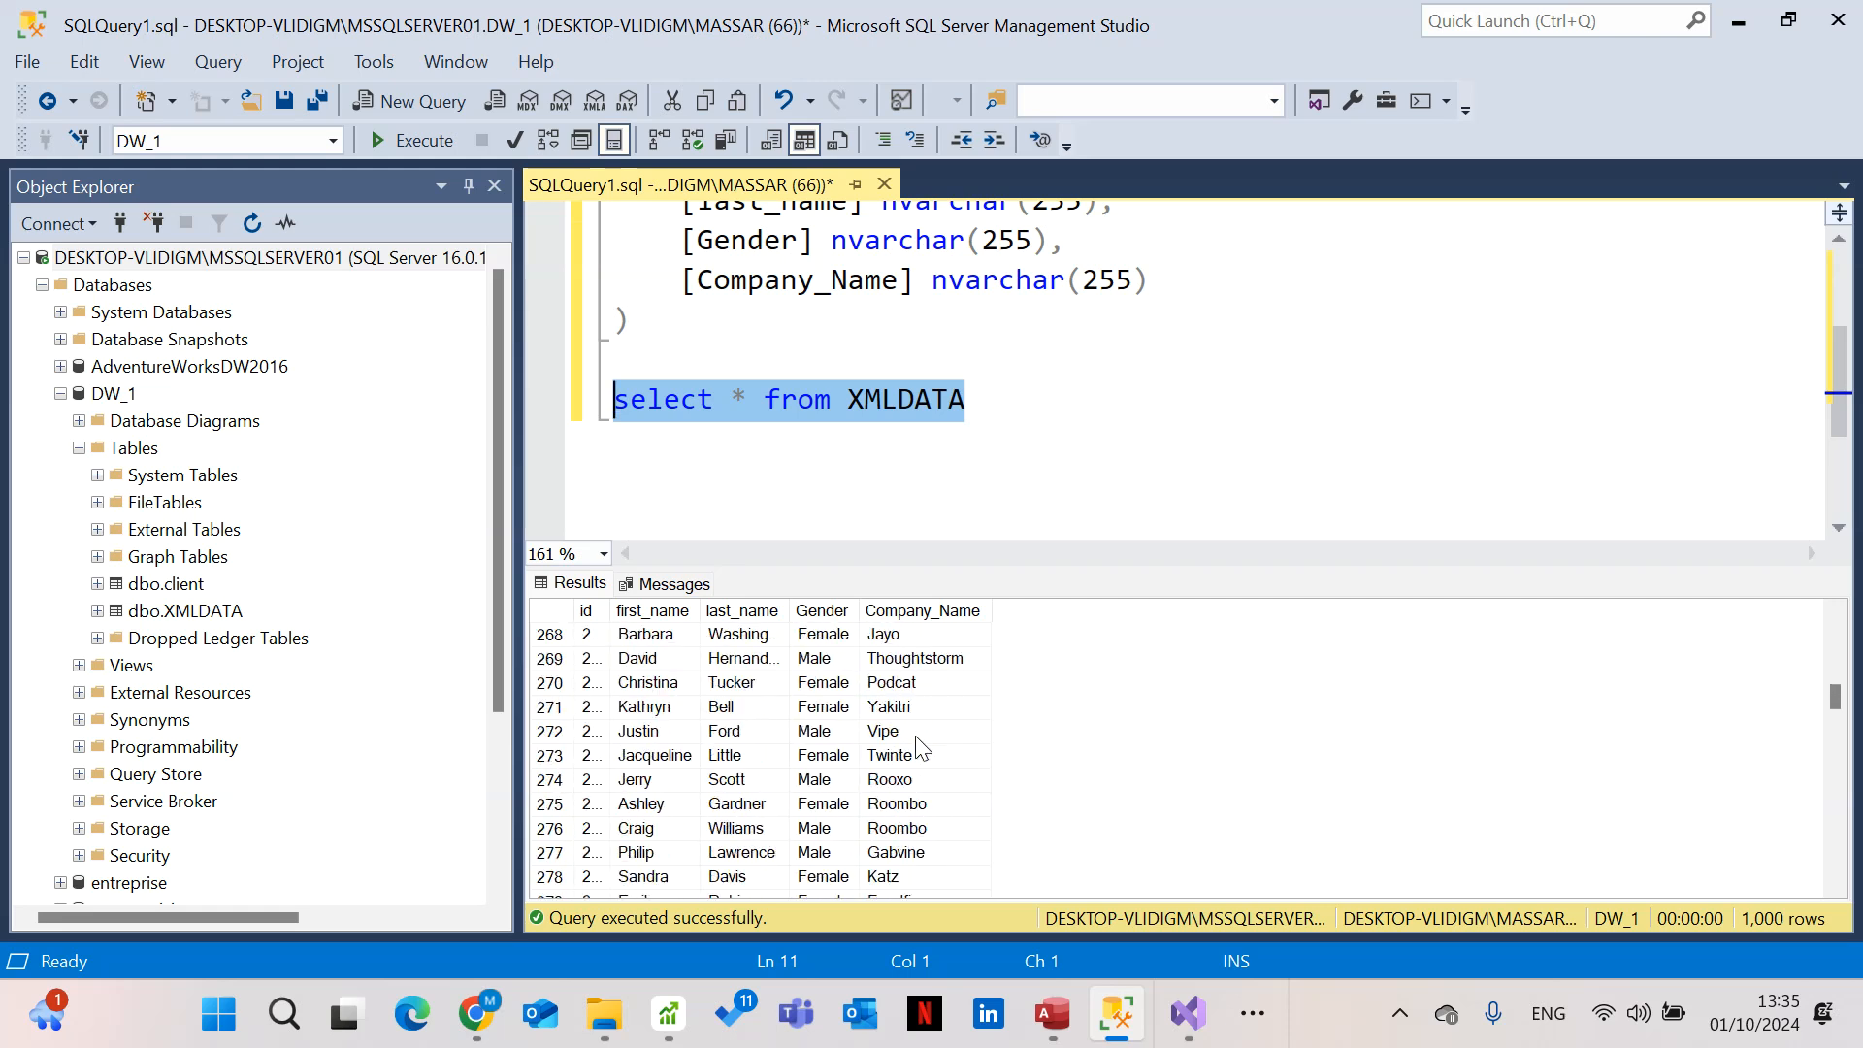
scroll(921, 748, up, 20)
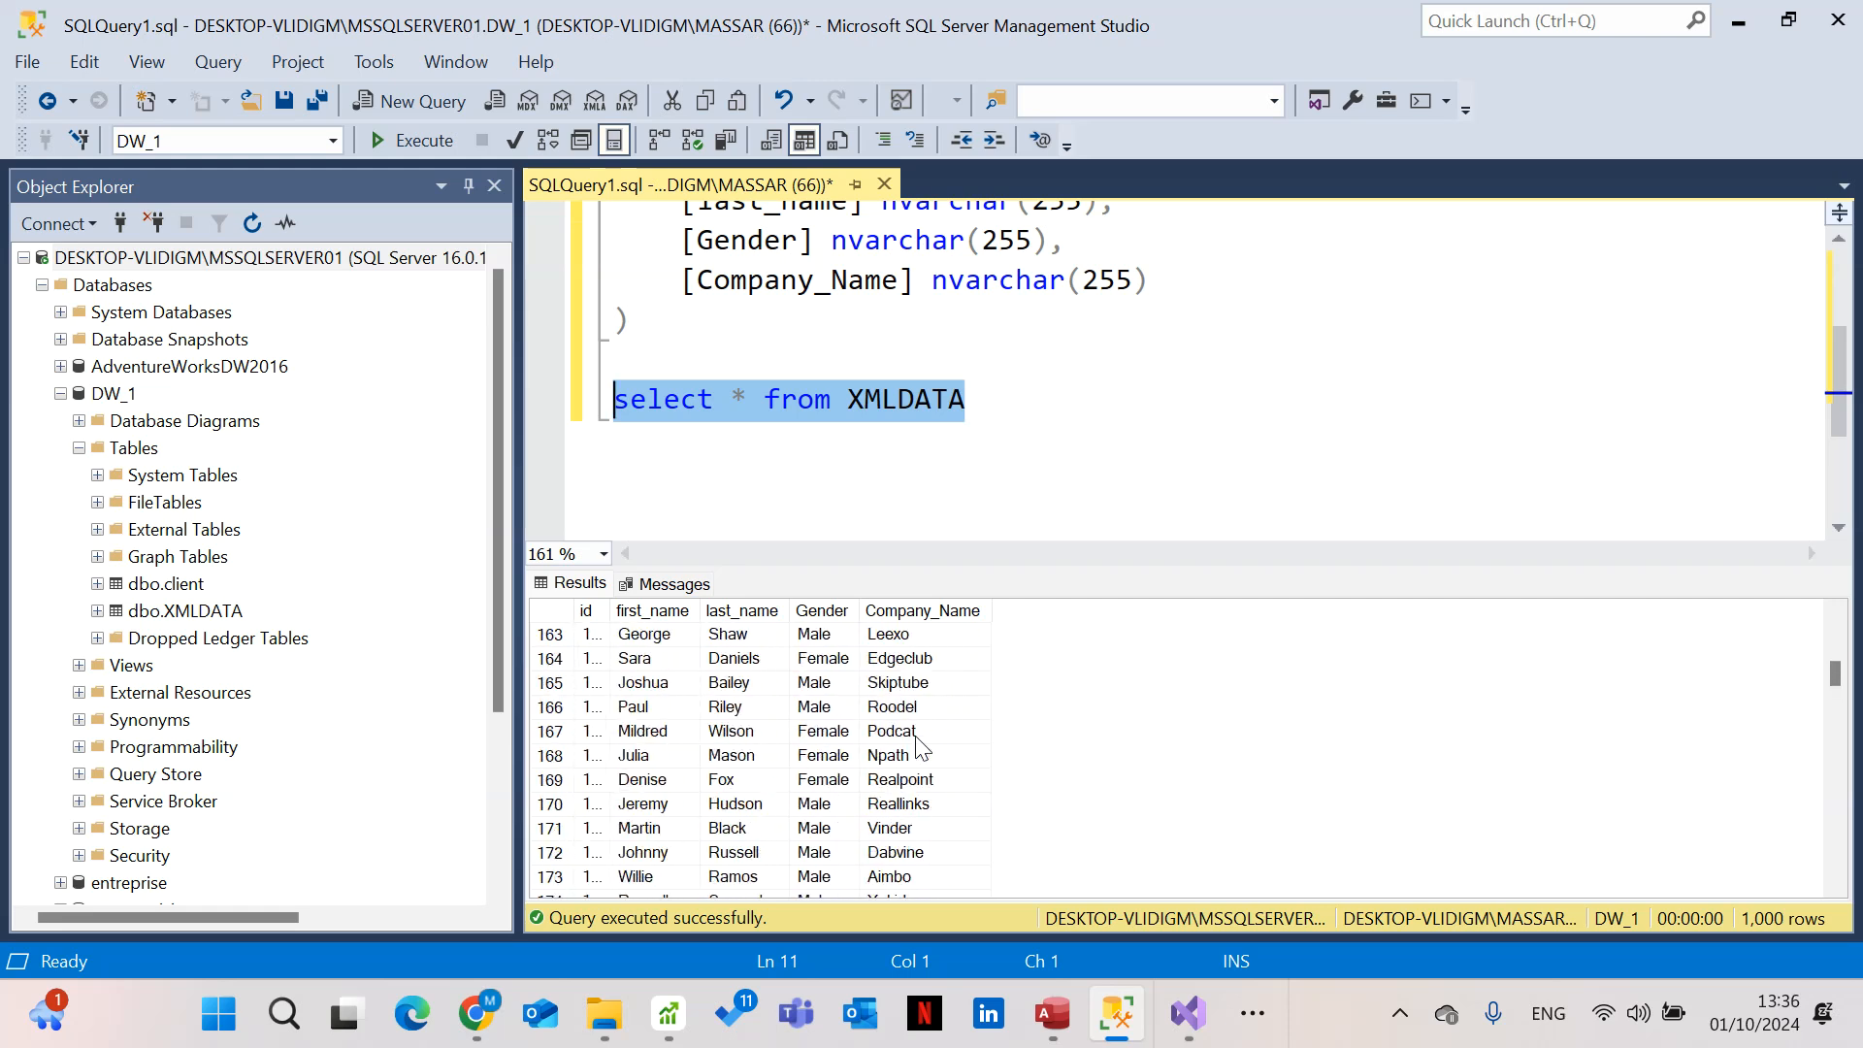
scroll(921, 748, up, 20)
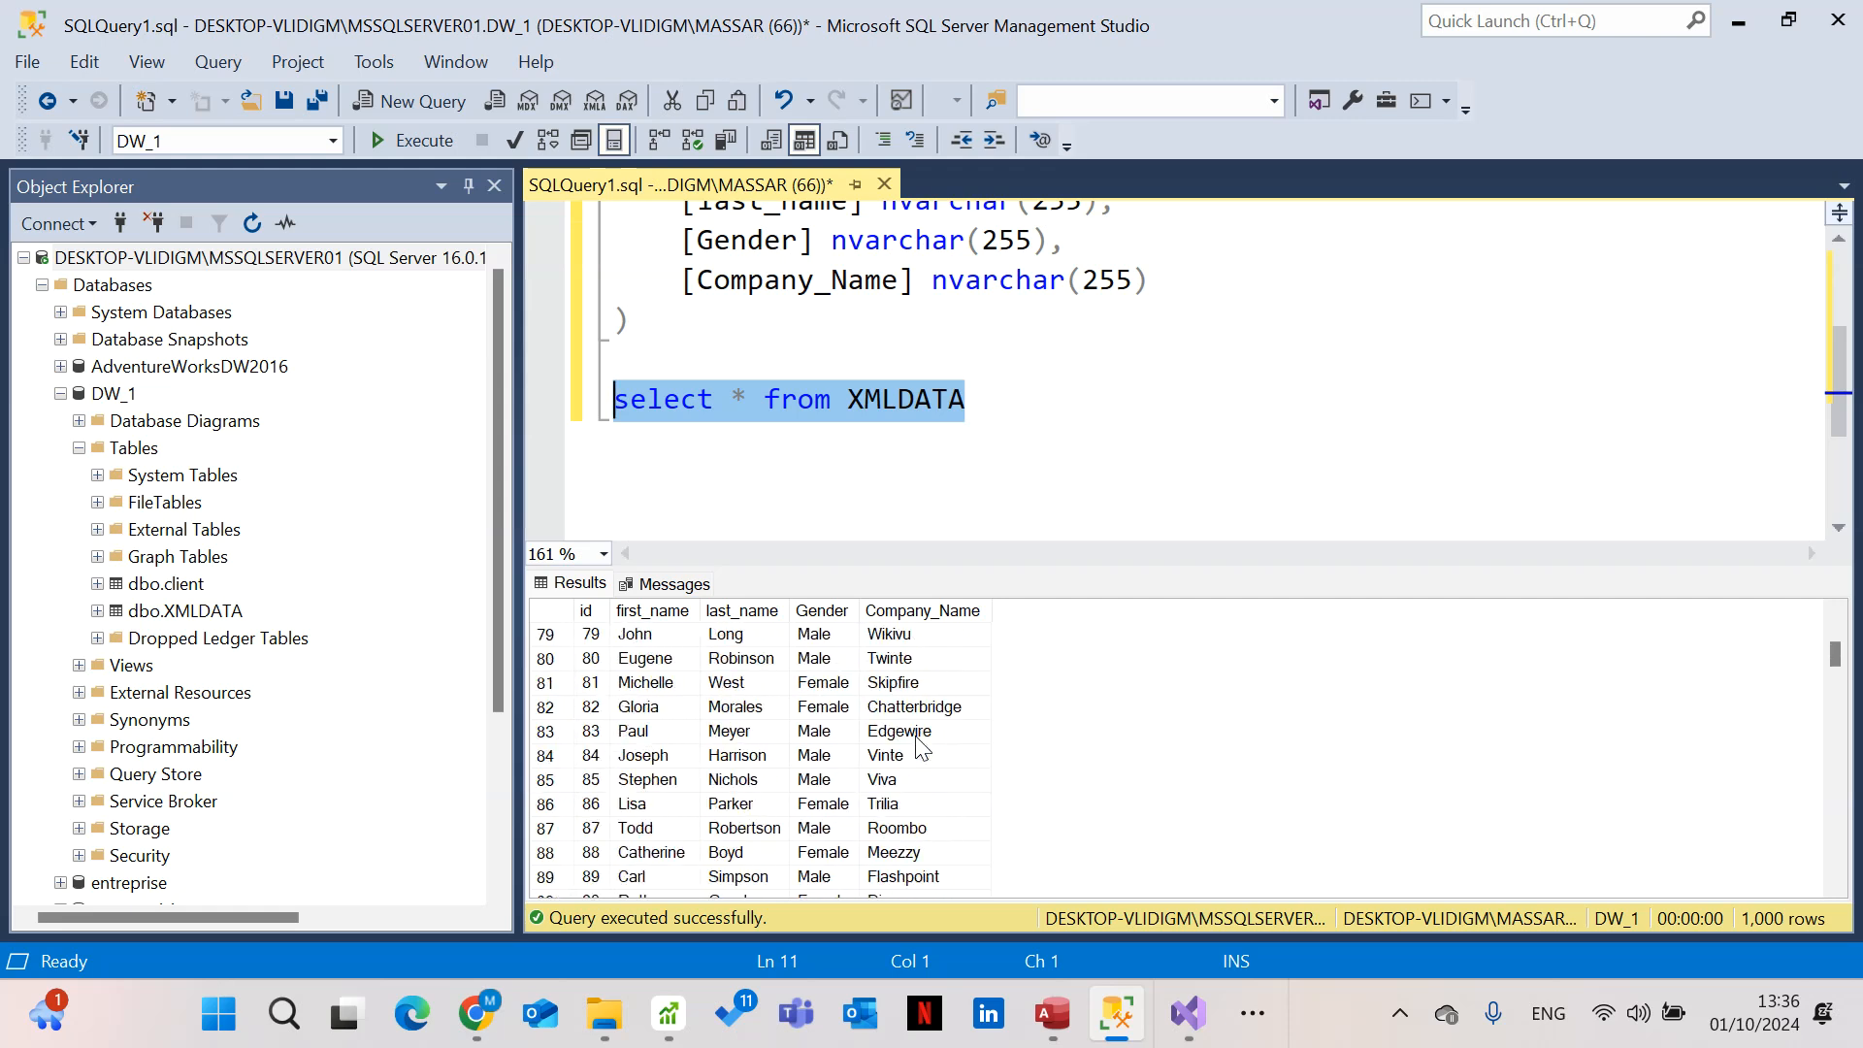
scroll(920, 748, up, 16)
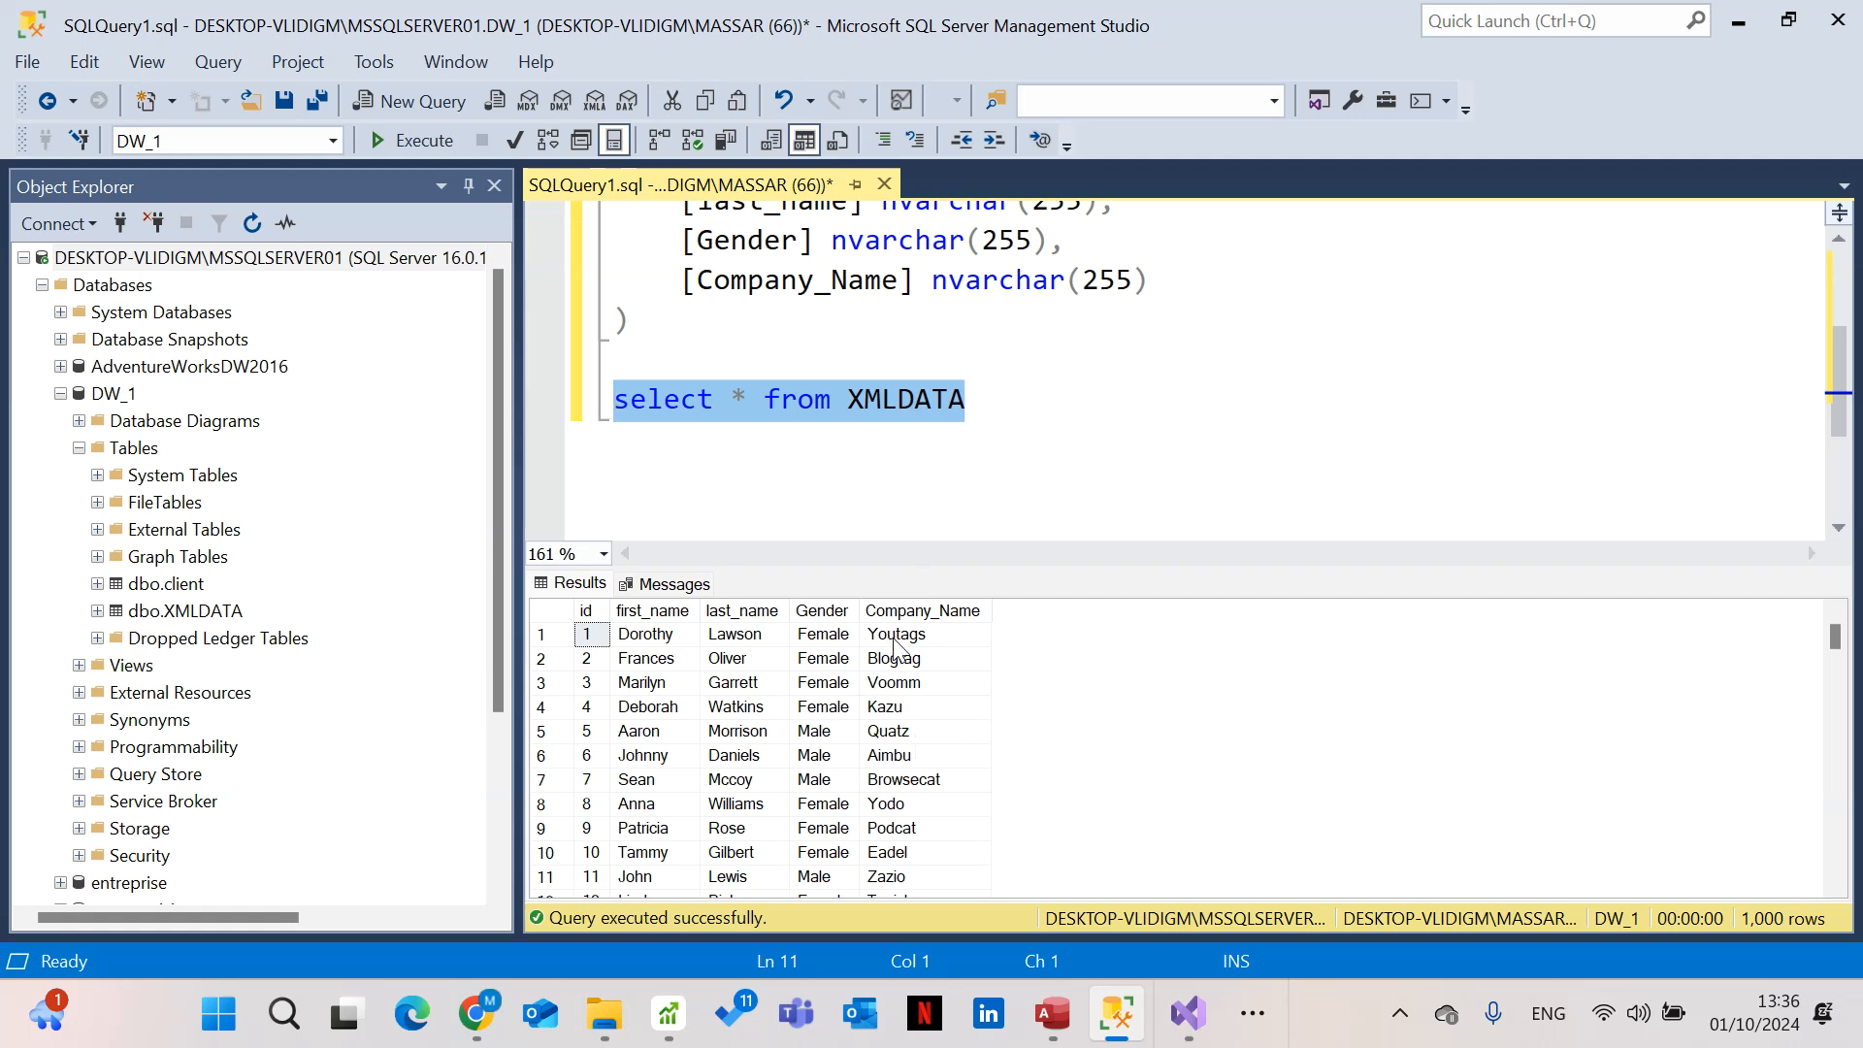
Below the select query, add the comment lines "-- fichier plat" and "-- fichier access"
click(1053, 419)
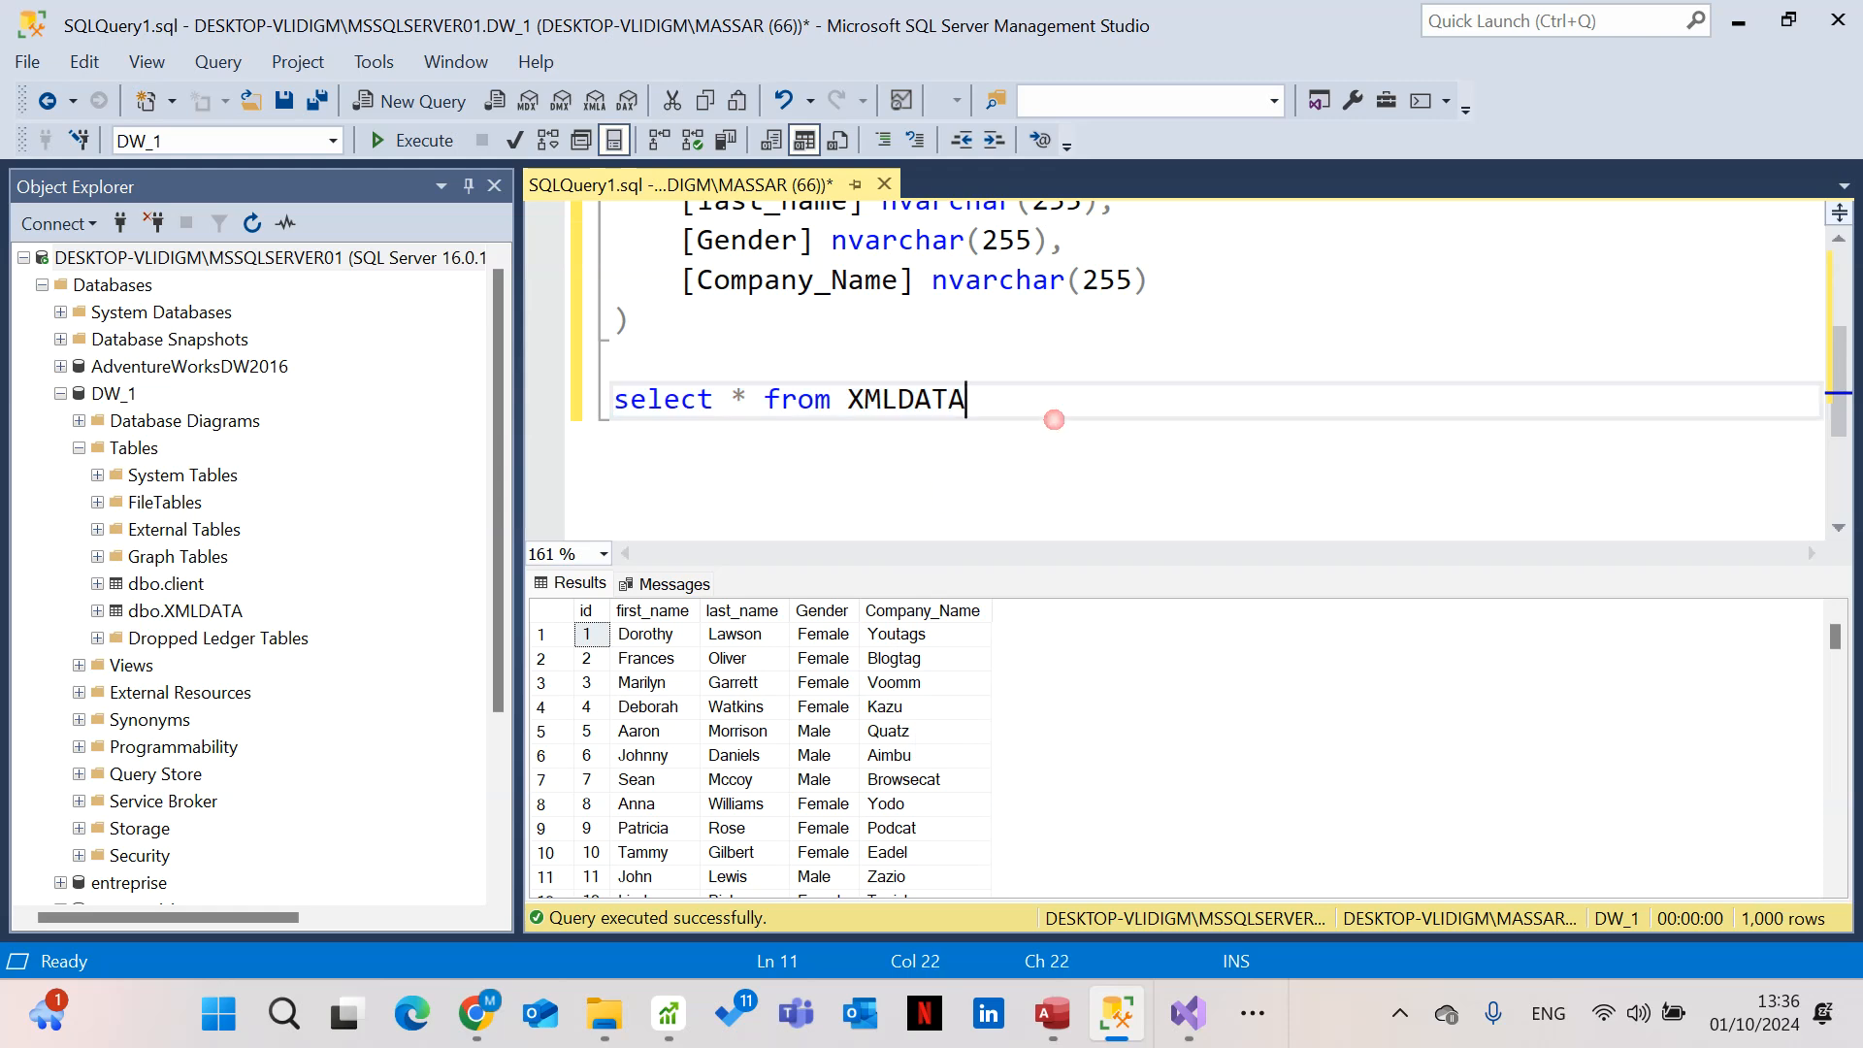
key(Return)
text(-- fichier plat)
key(Return)
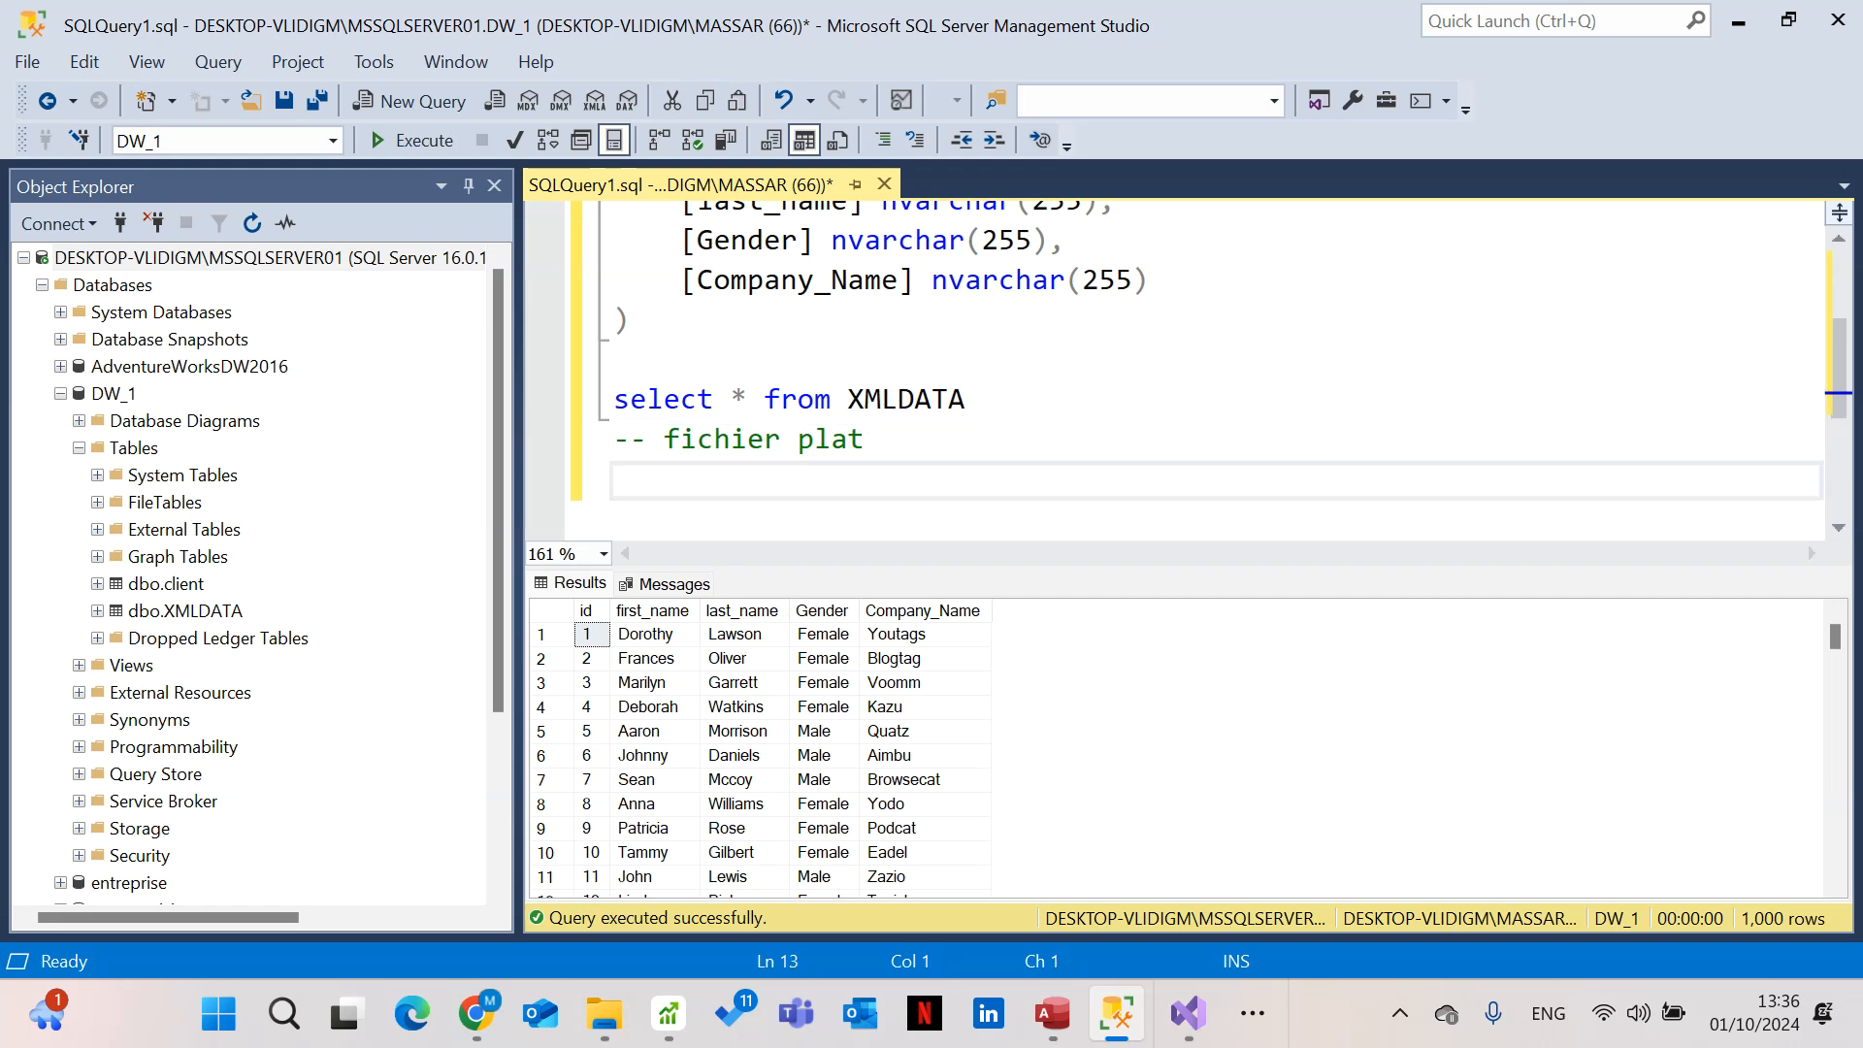
text(-- fichier access)
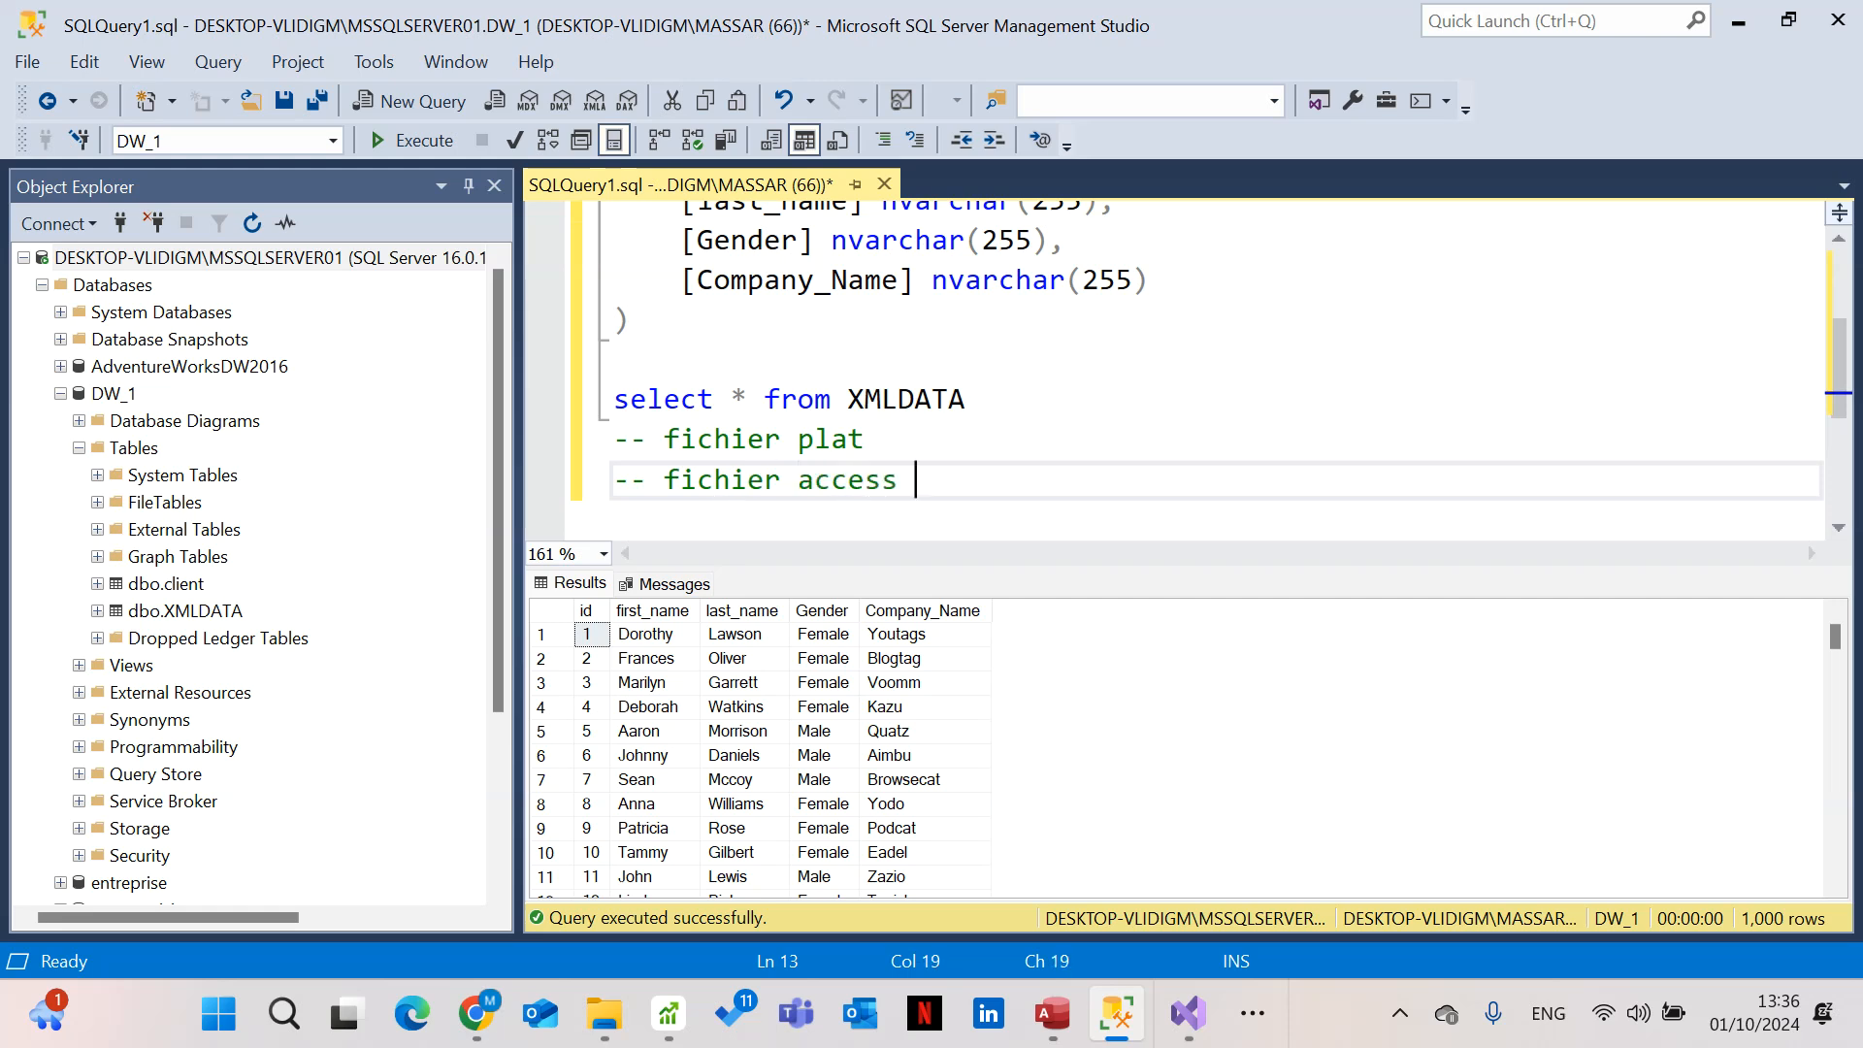
key(Return)
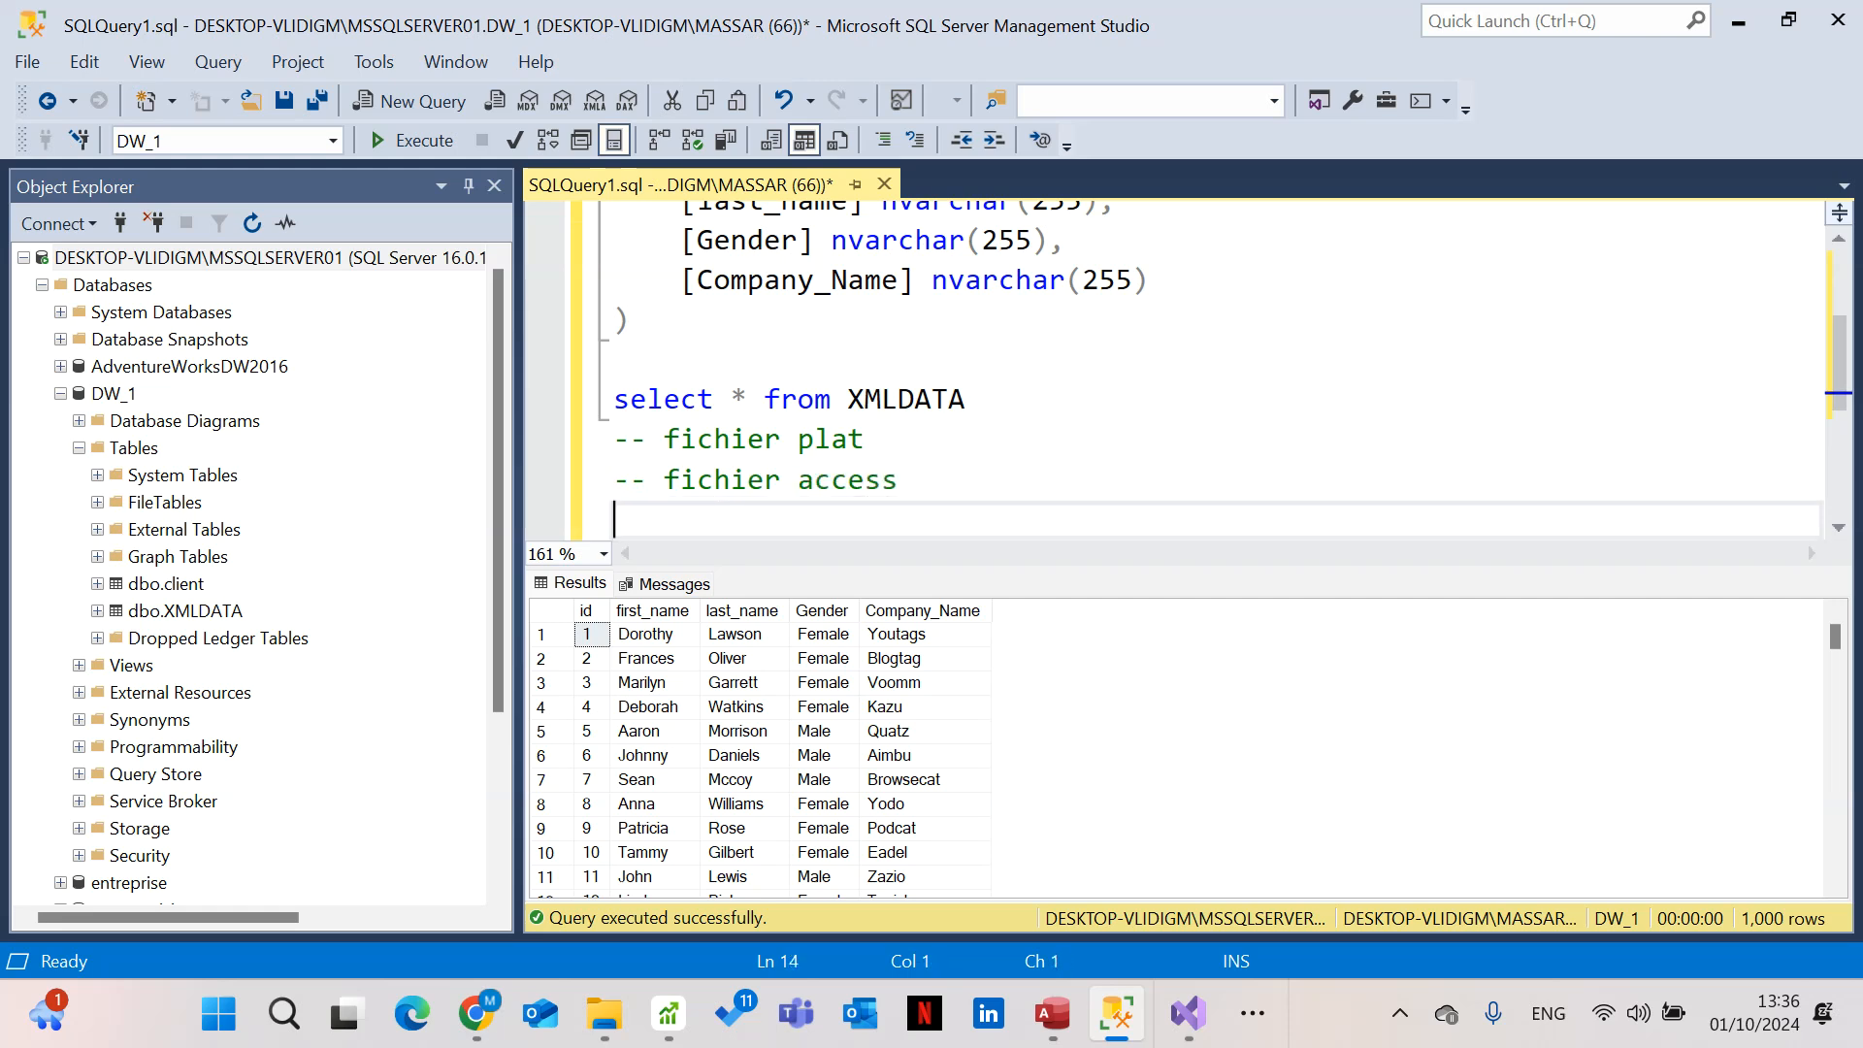
Add the comment lines "--- fichier excel" and "--- fichier xml" below the access comment
text(--- fichier)
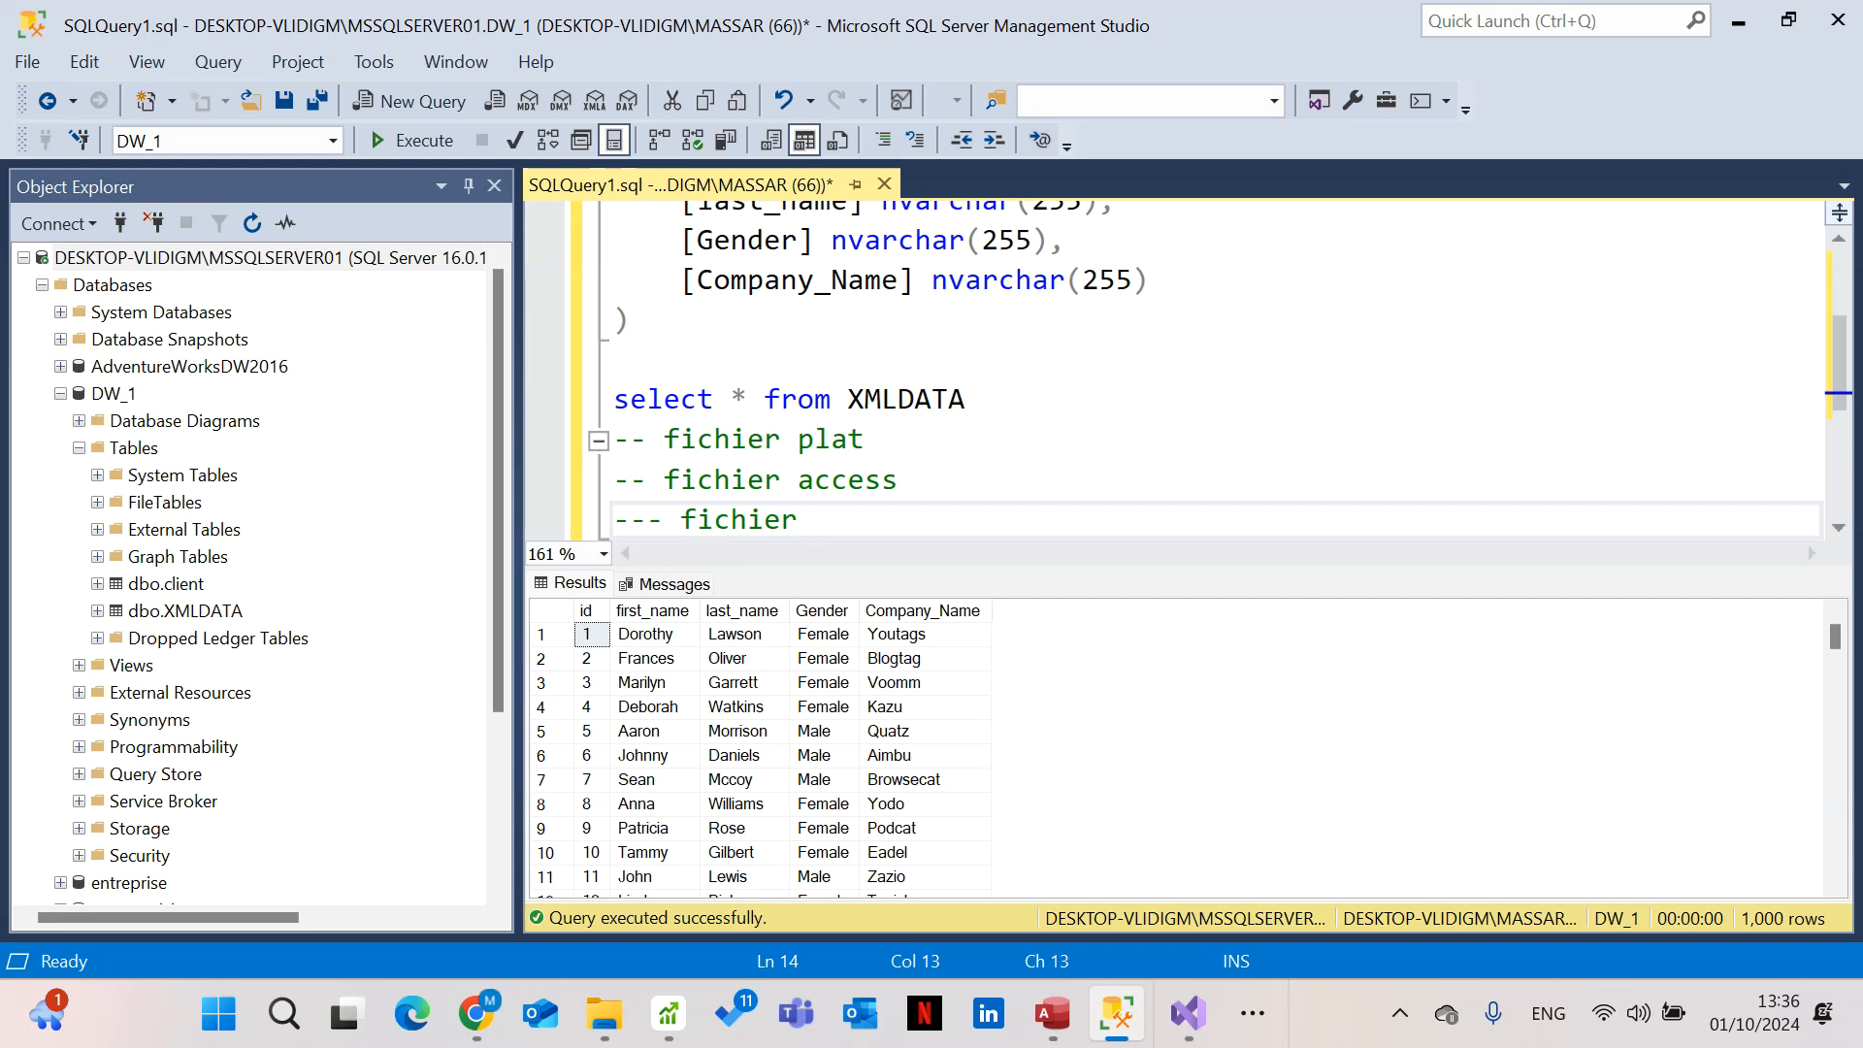
text(excel)
key(Return)
text(---)
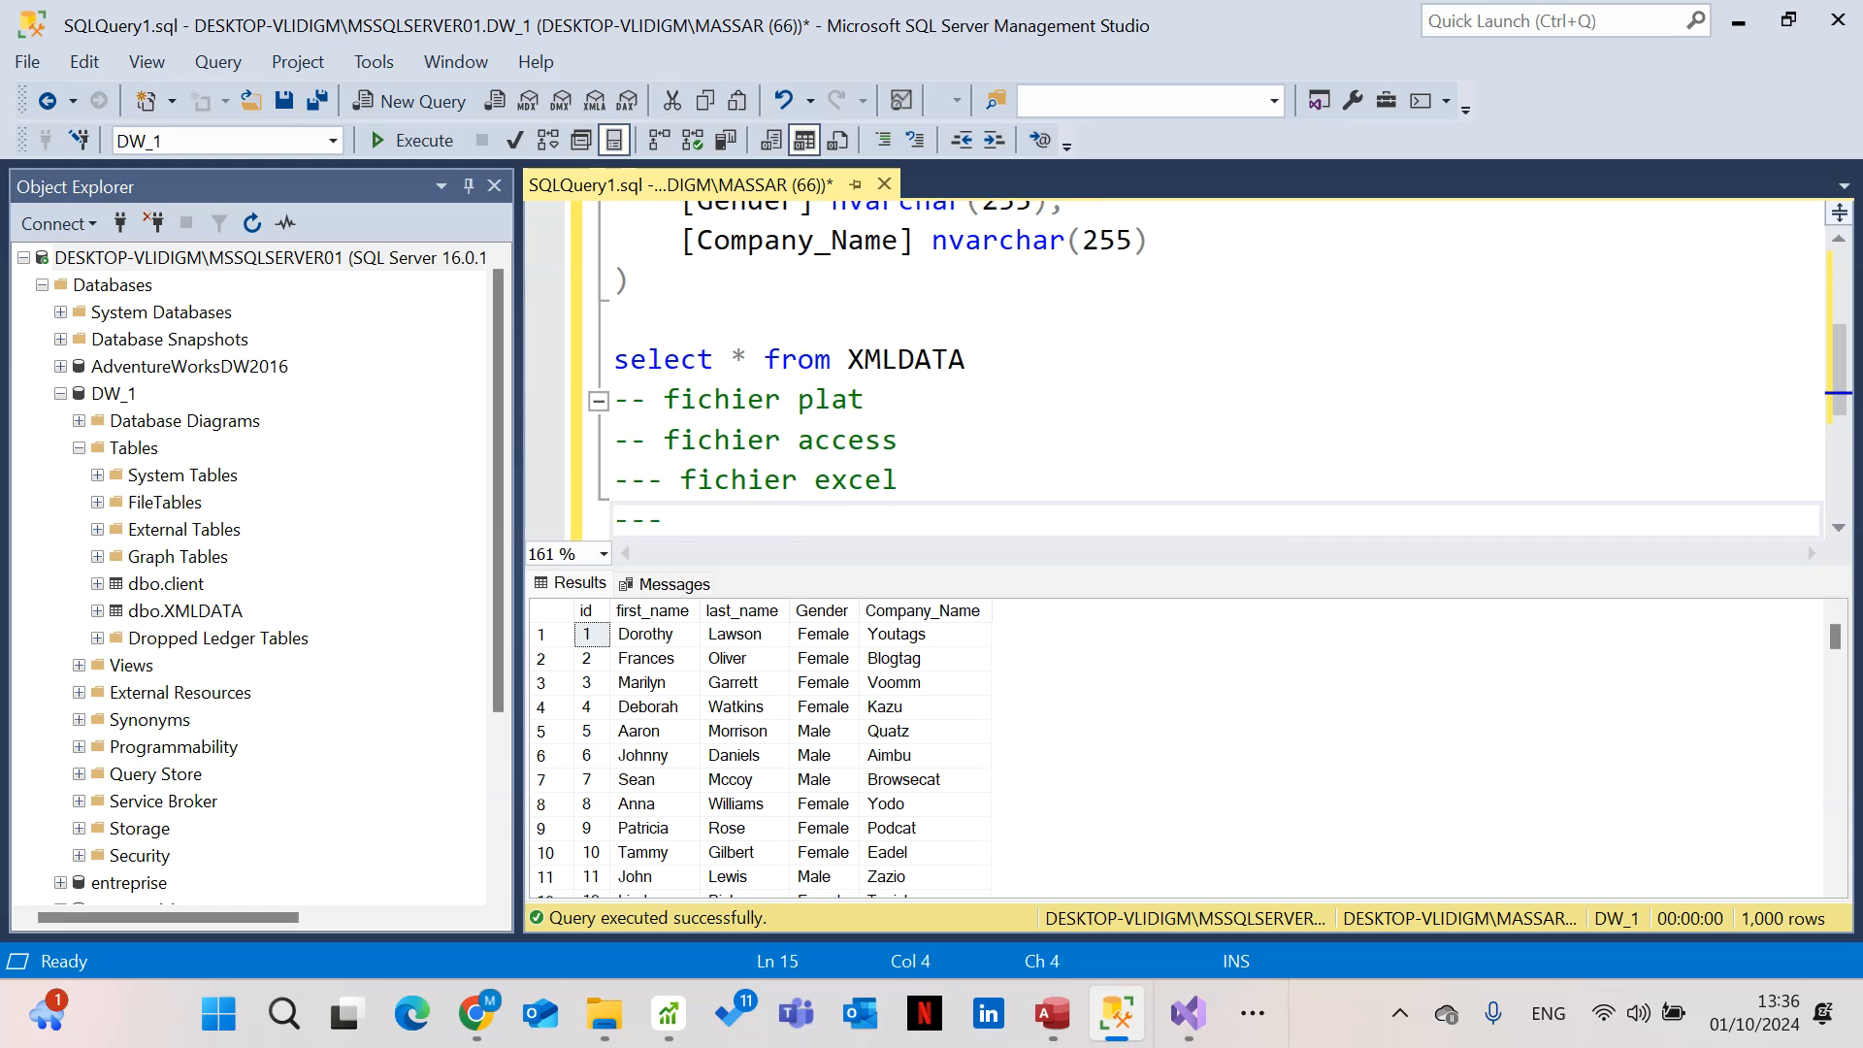
text( fichier)
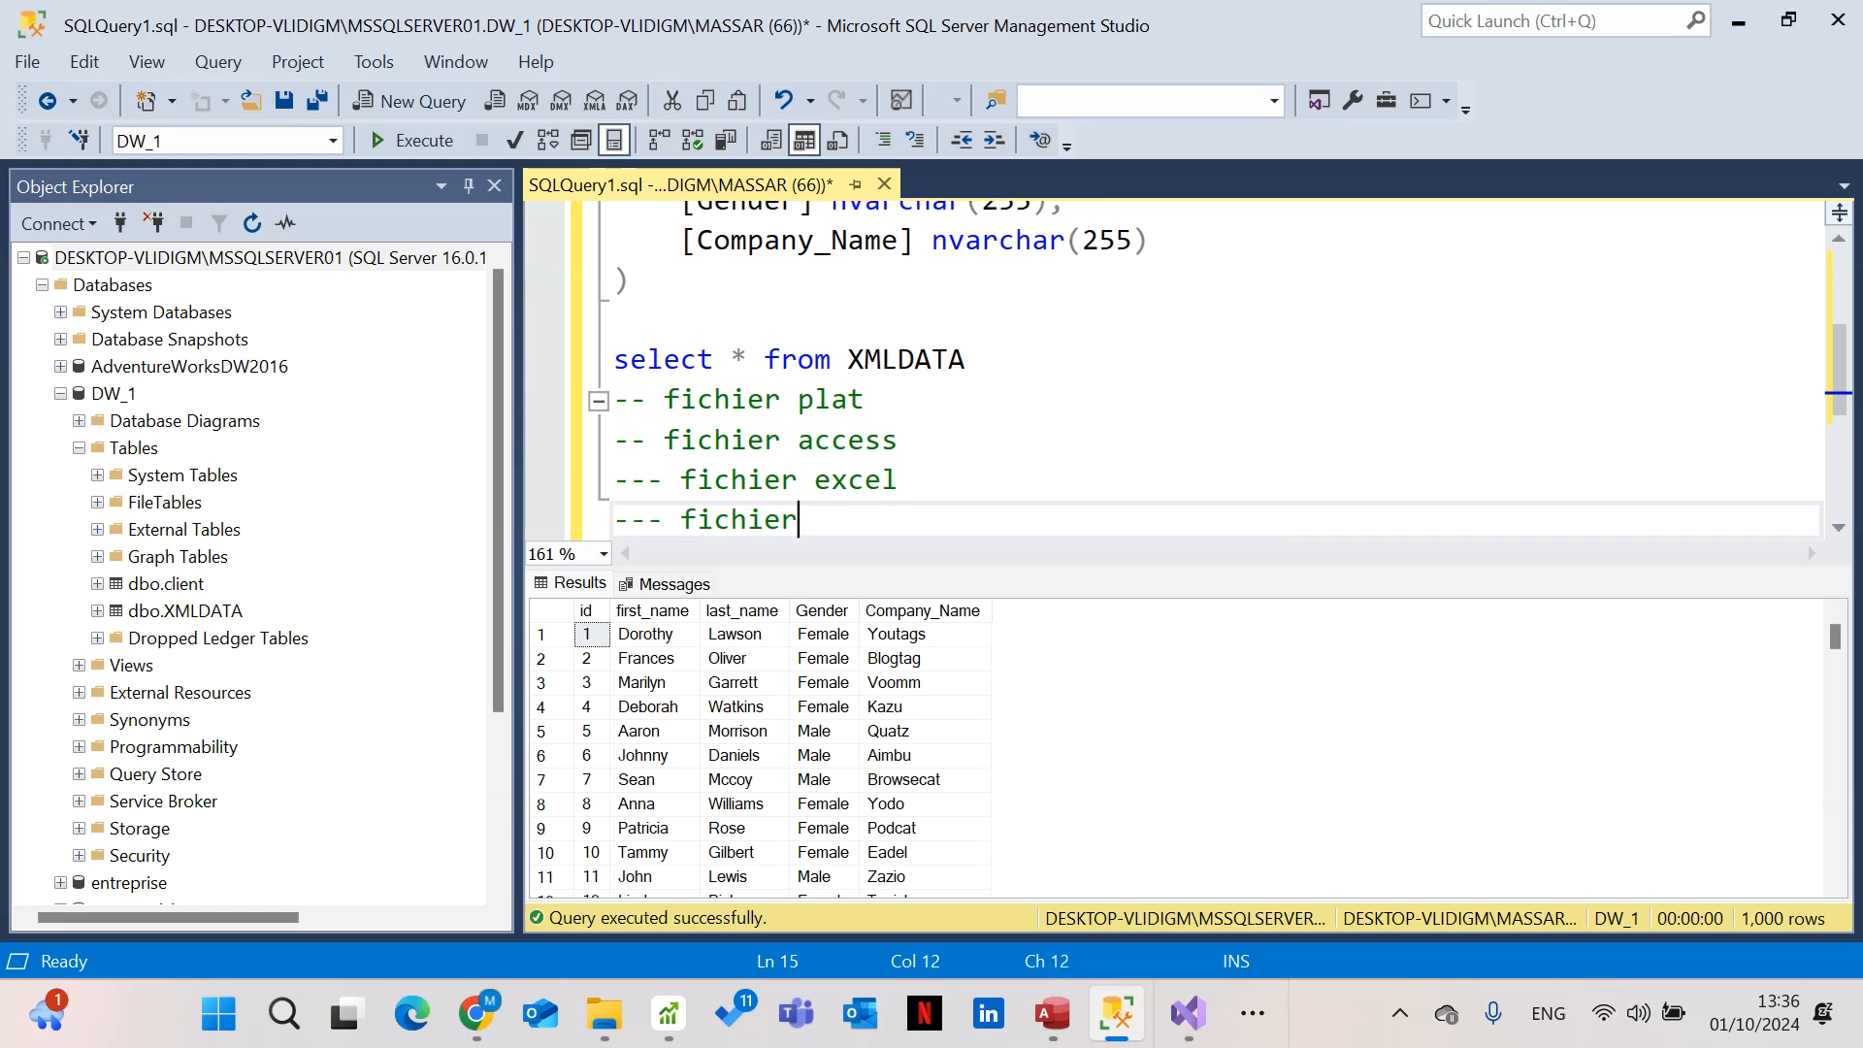
text( xml)
key(Return)
Add the comment "-- fichier bak" on the line below the xml comment
text(-- )
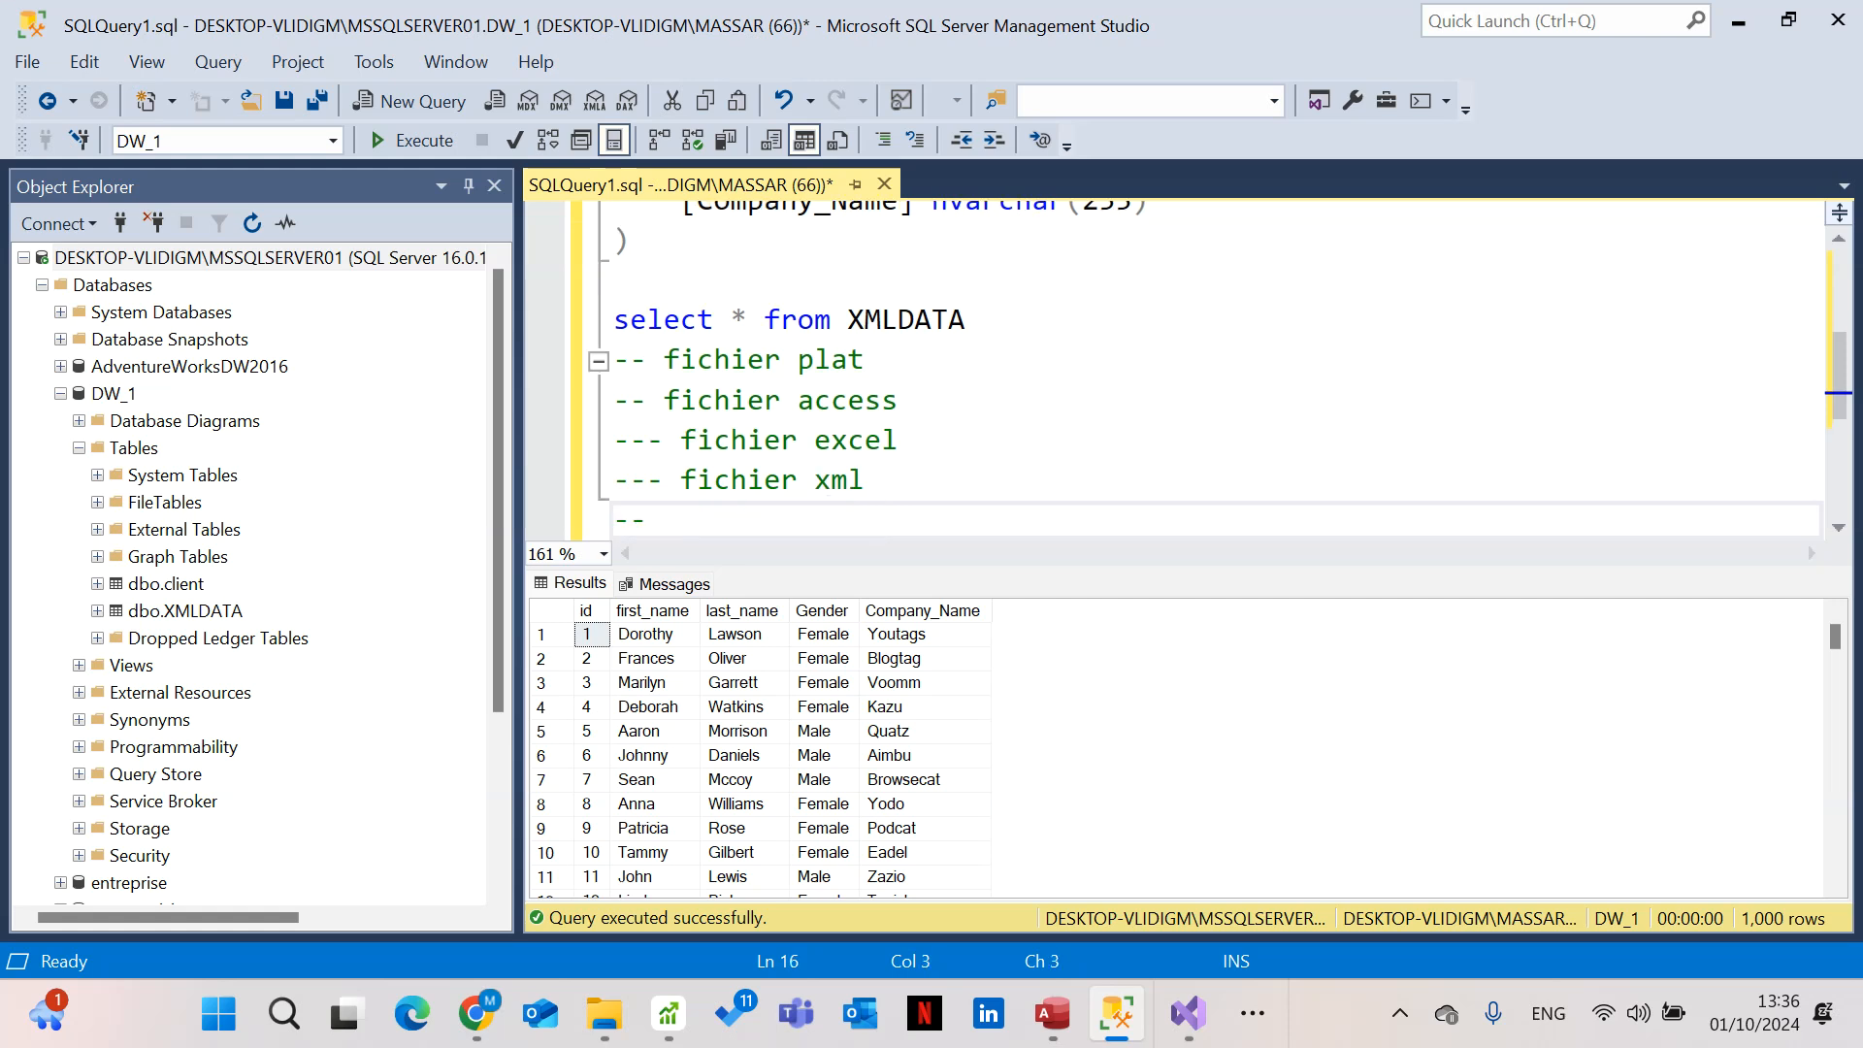
text(fichier b)
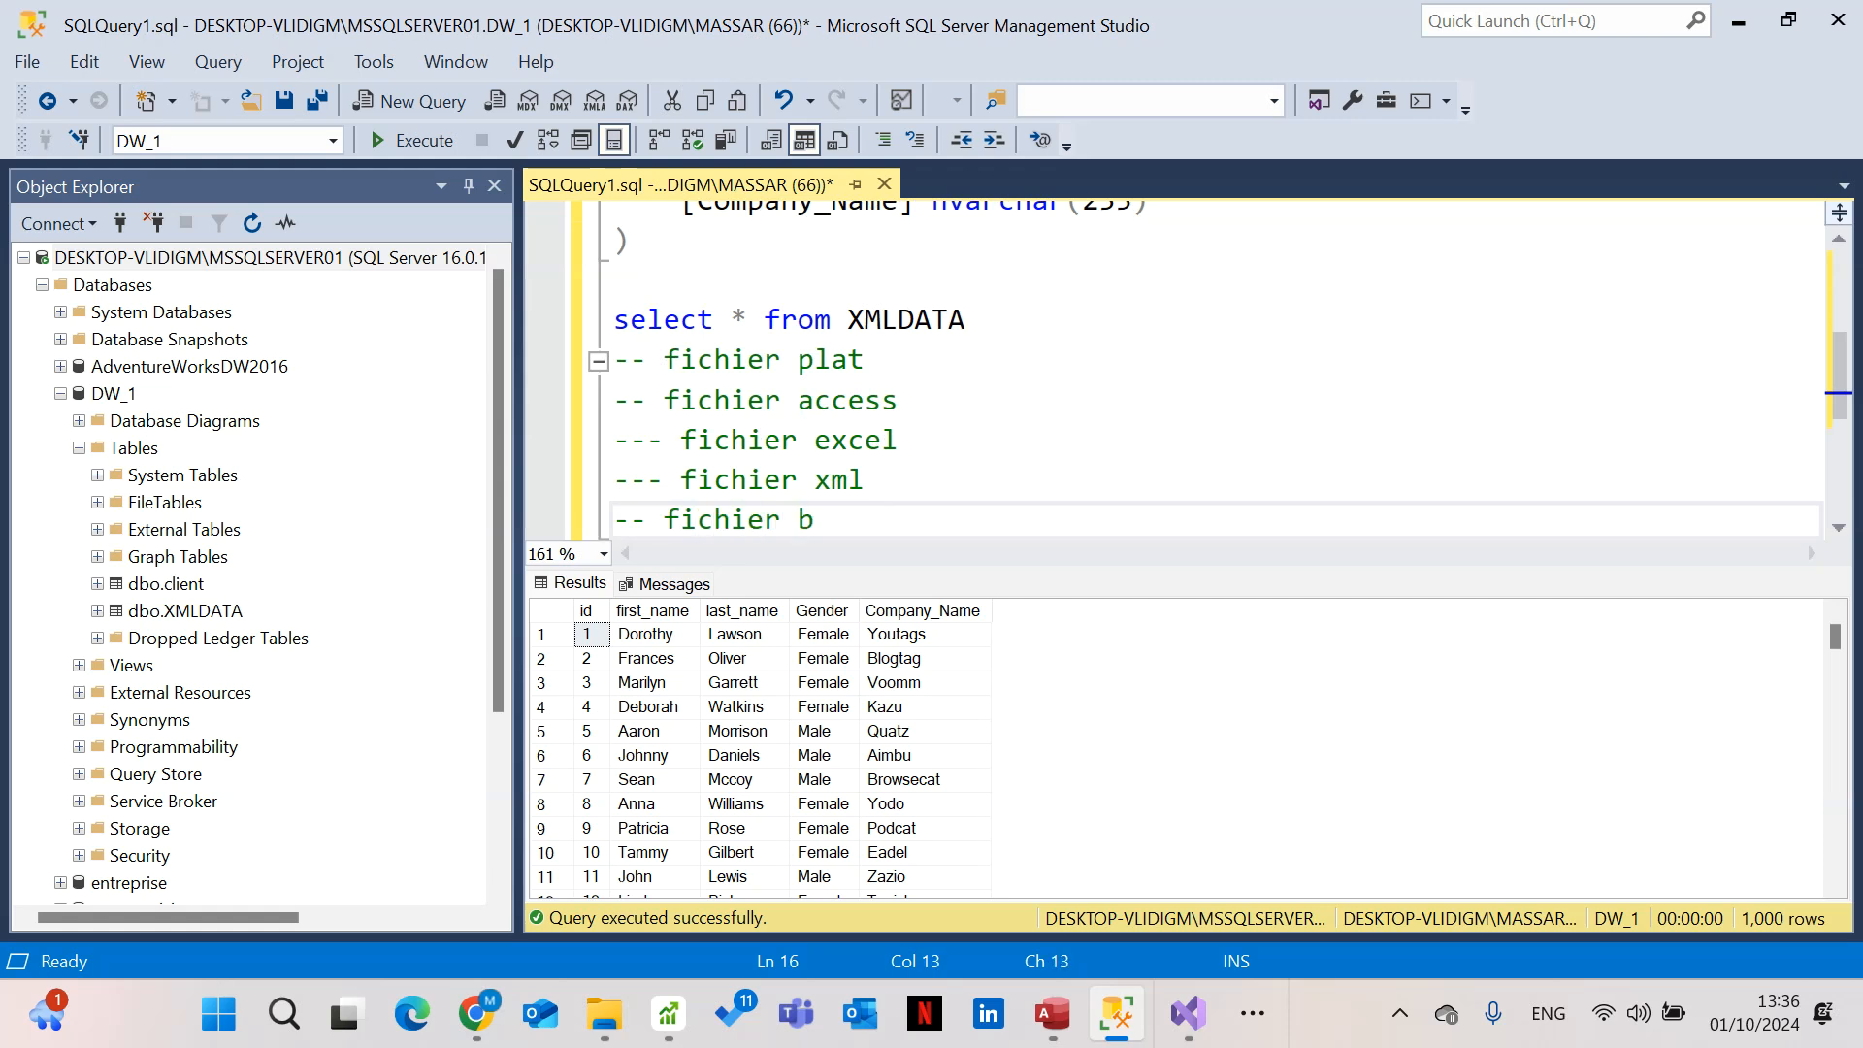
text(ac)
key(BackSpace)
text(k)
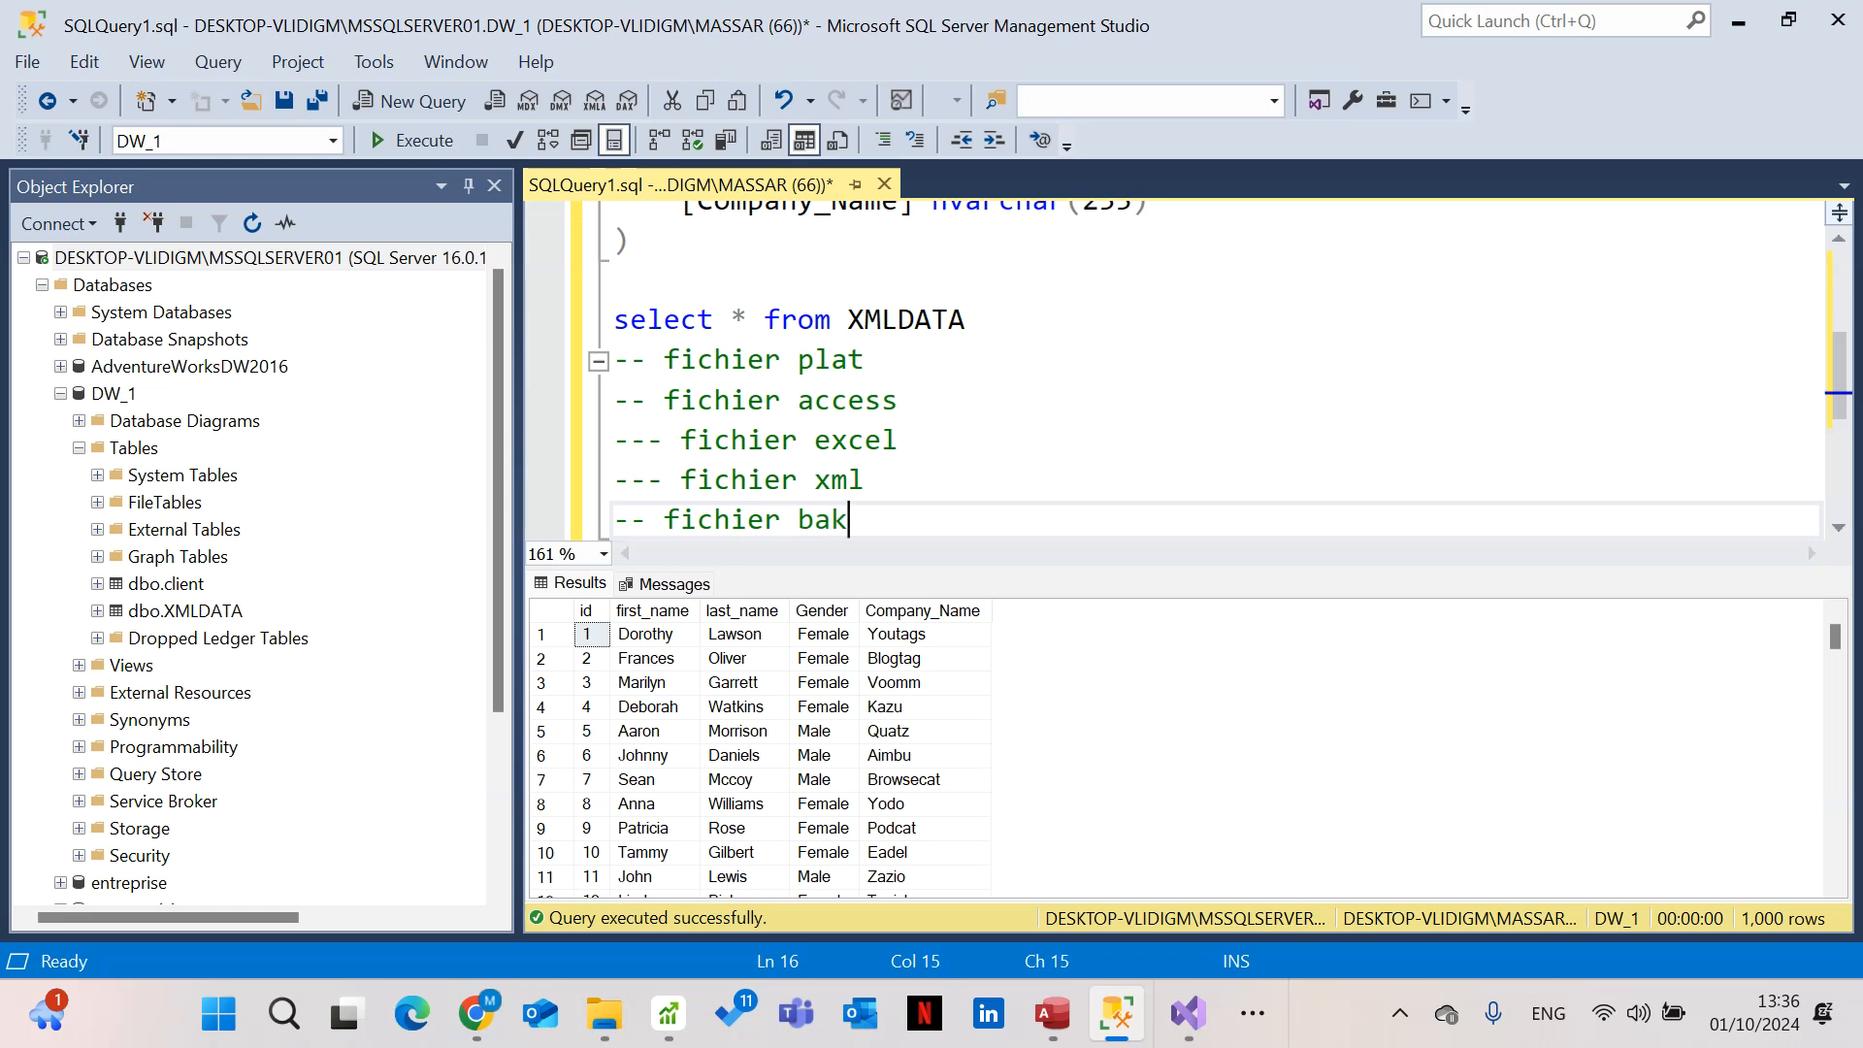